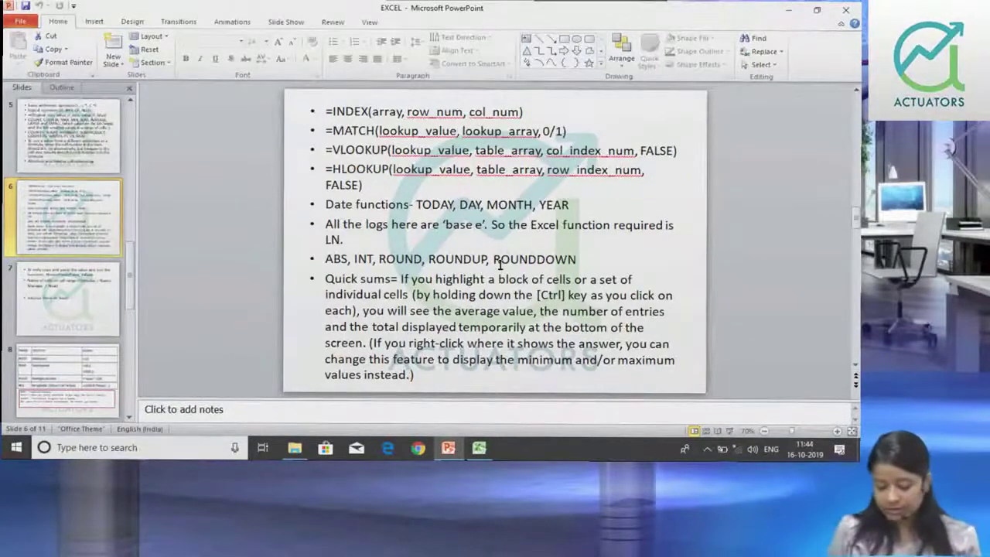
Step: Switch to the EXCEL BASICS workbook's basic functions sheet and select cell AB4
key(alt+Tab)
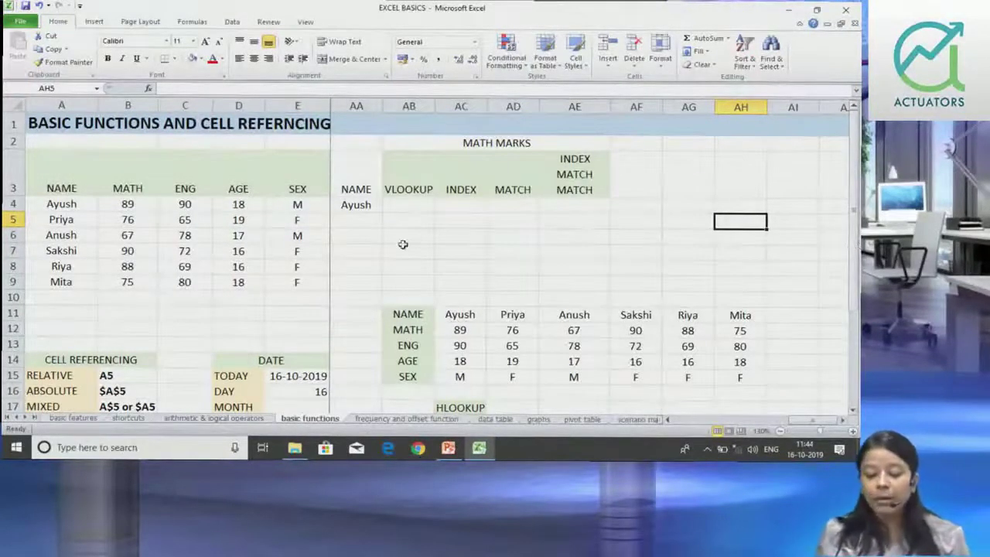
click(404, 209)
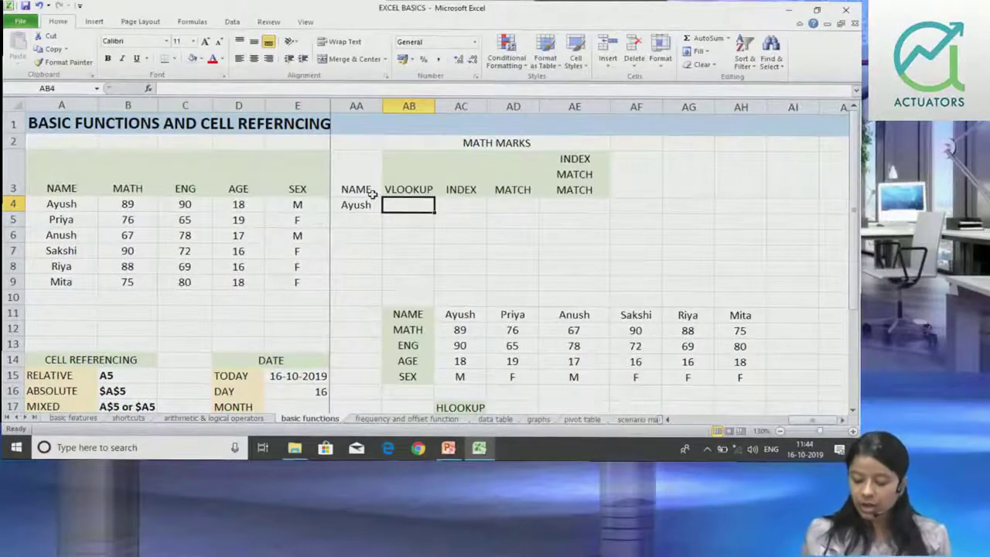
Step: Enter =VLOOKUP(AA4,A3:E9,2,FALSE) in AB4, returning Ayush's MATH mark of 89
text(=)
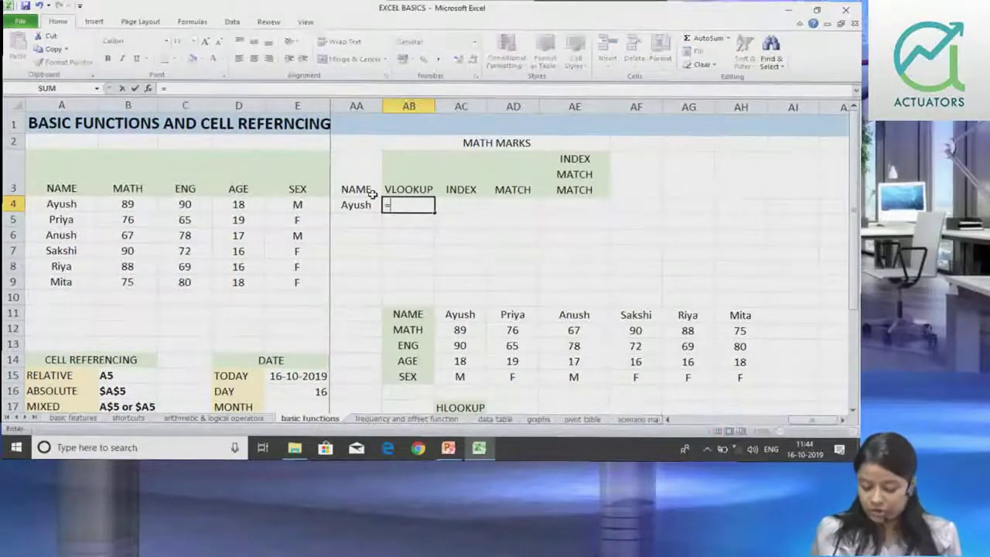
text(VLOOKUP()
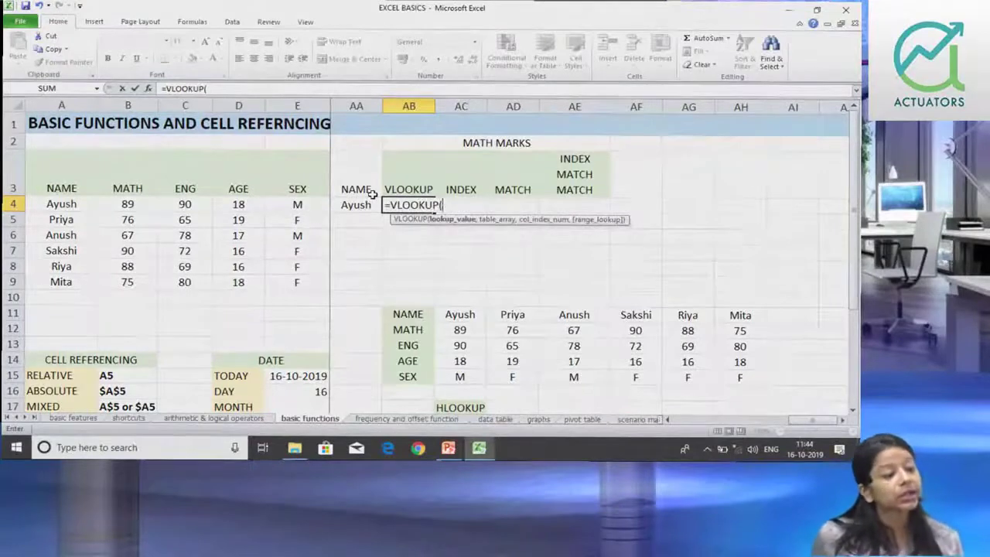
text(AA4,)
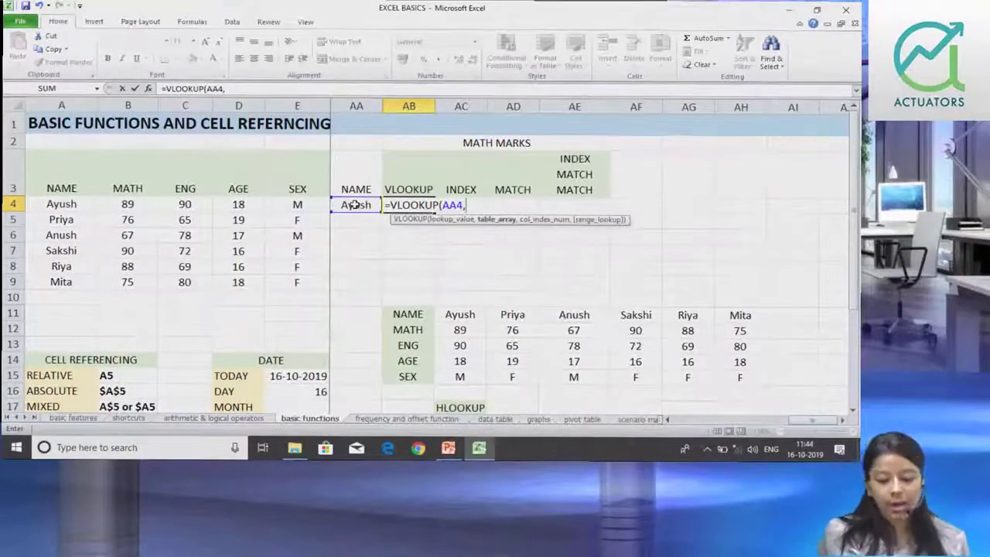
drag(85, 188, 309, 276)
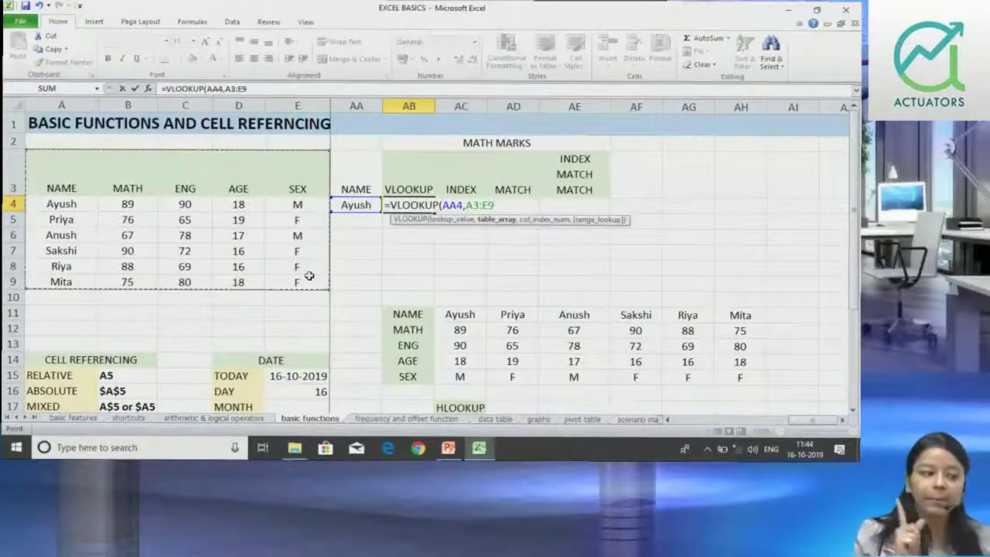
text(,2)
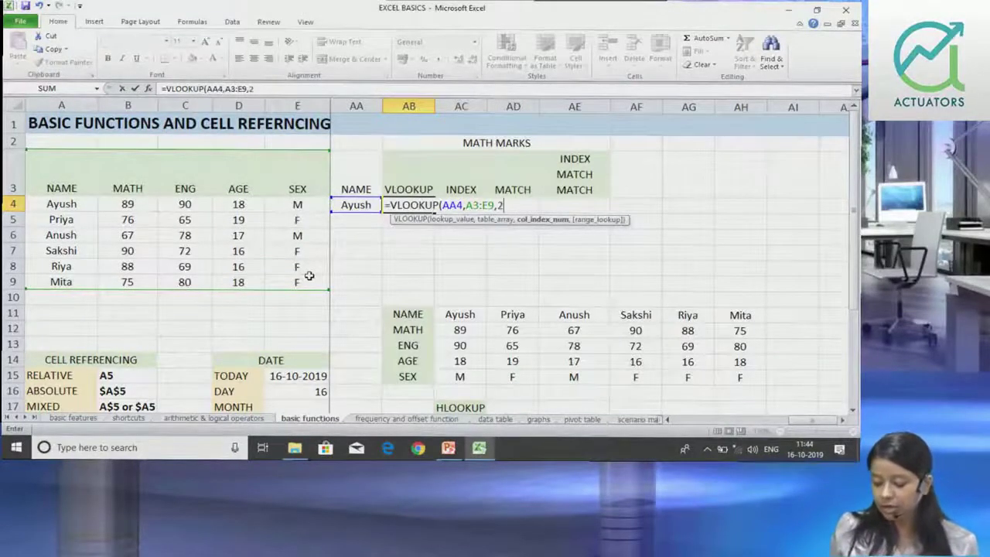
text(,)
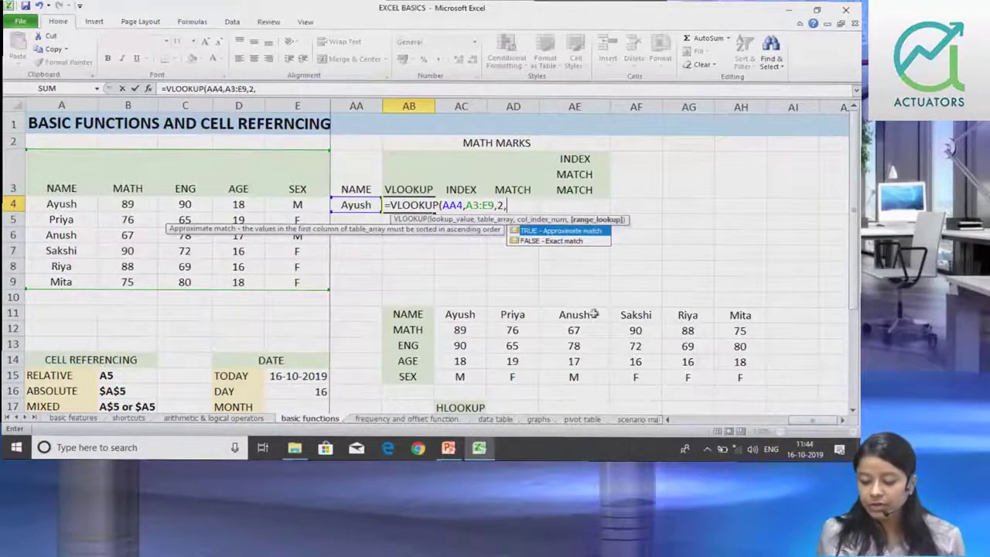
double_click(560, 241)
text())
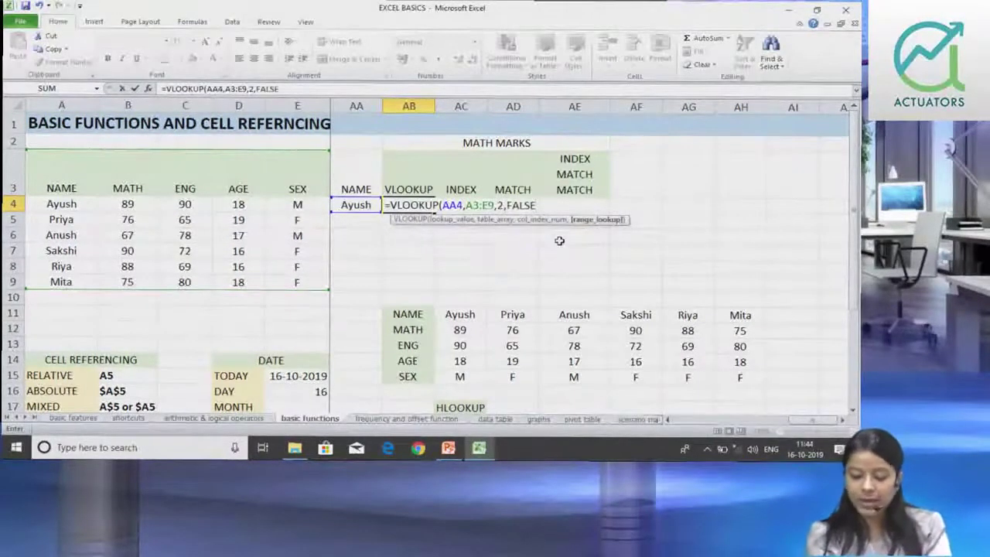
key(Return)
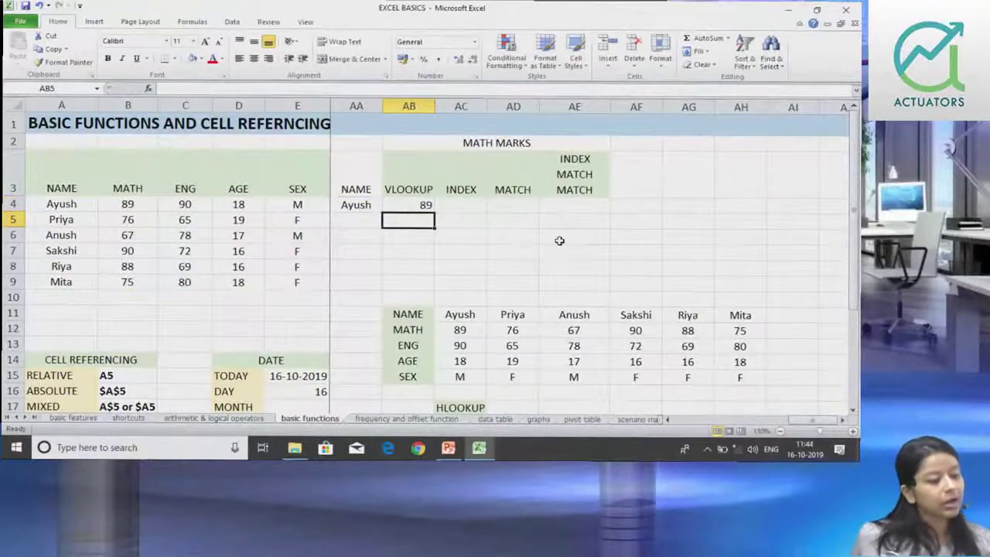
Step: Pick Riya, then Anush, from AA4's name dropdown so the VLOOKUP shows 67
click(376, 205)
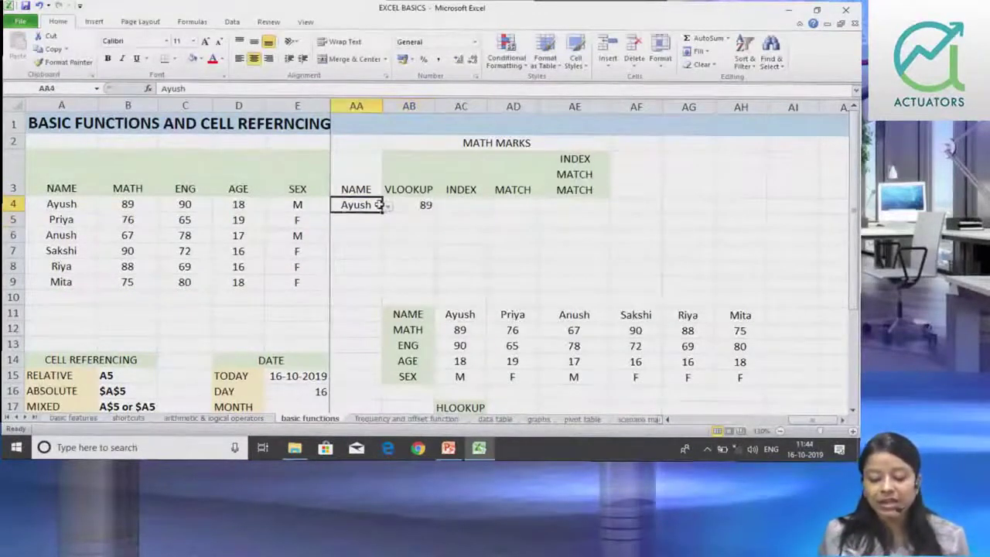
click(388, 209)
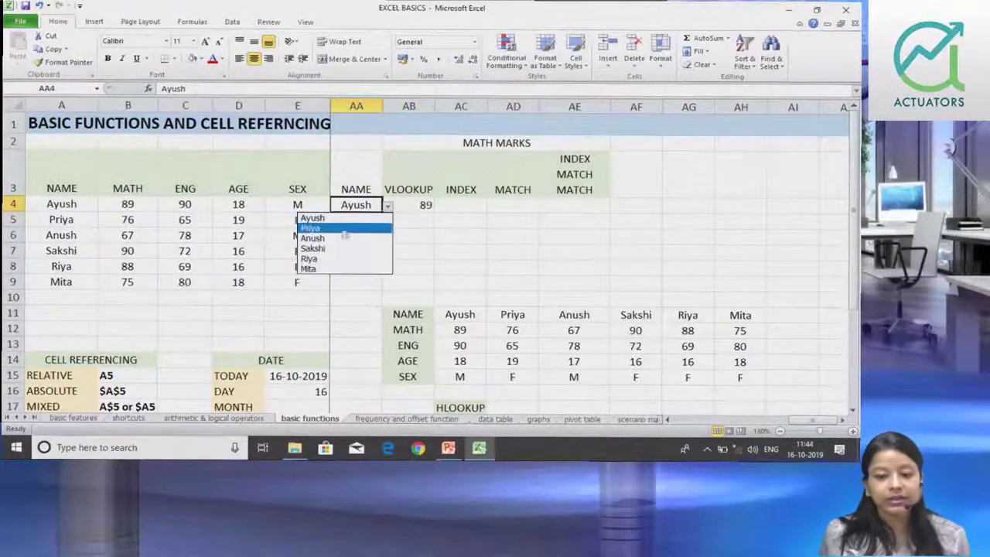
click(342, 259)
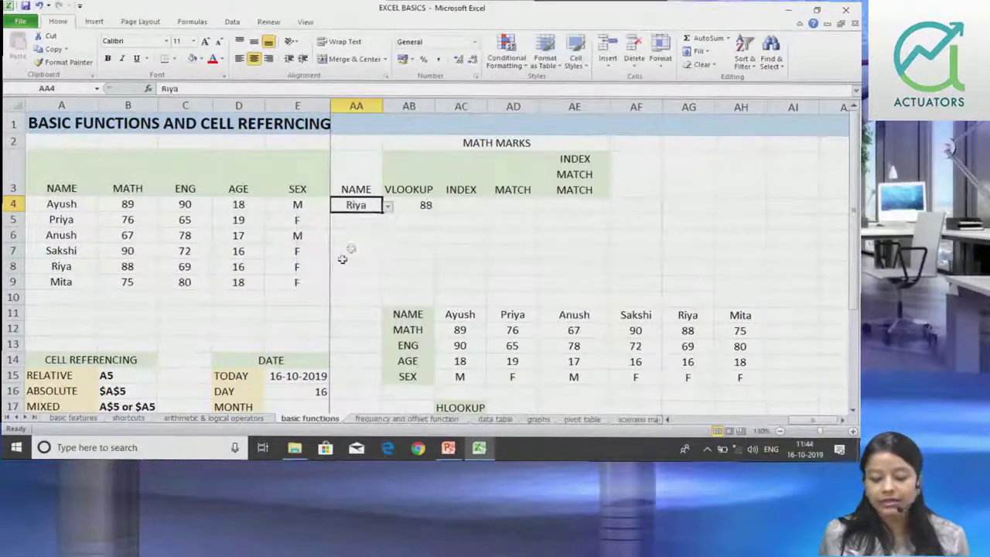
click(389, 208)
click(356, 235)
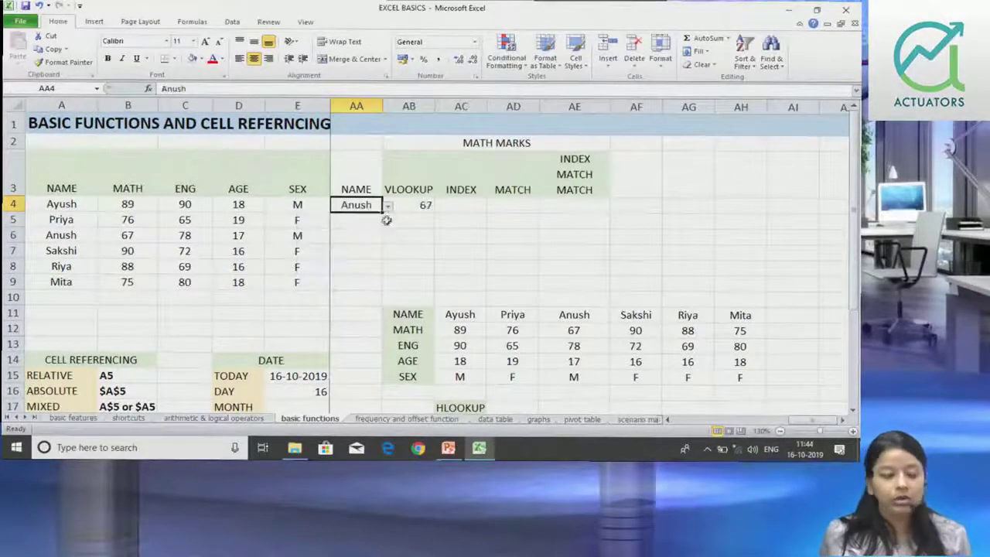
Step: Select AA4 together with its VLOOKUP result in AB4, then reselect just AA4
click(389, 217)
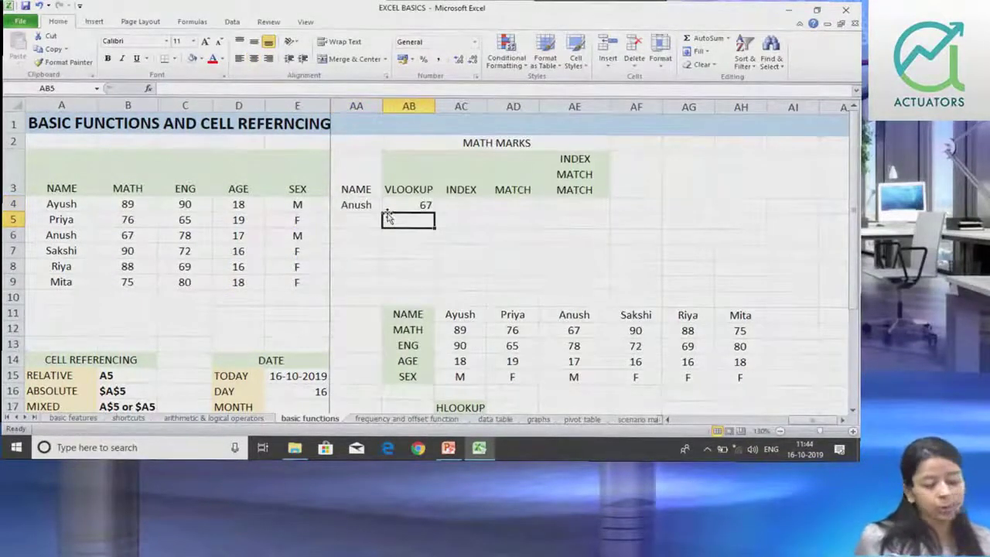
click(372, 199)
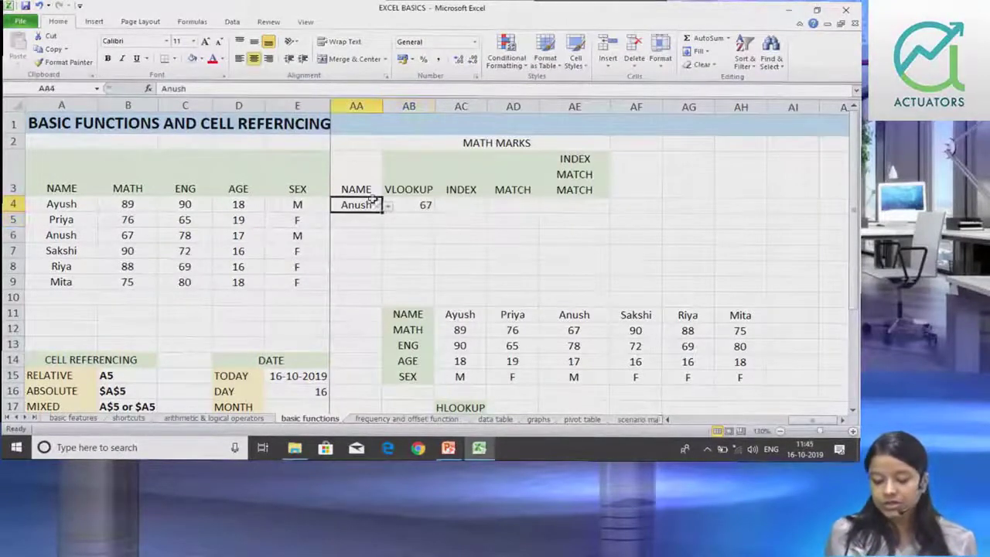
click(389, 204)
drag(375, 205, 390, 215)
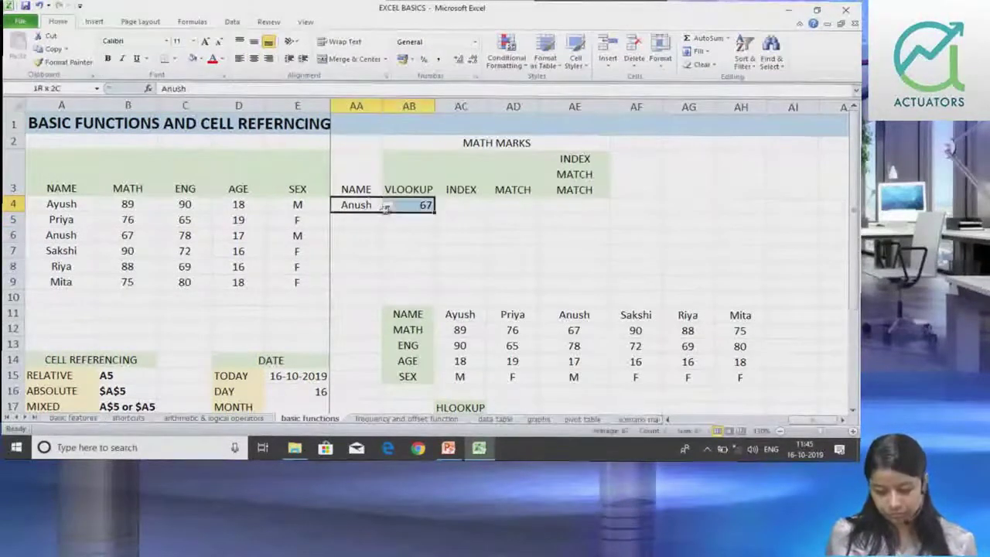
click(368, 205)
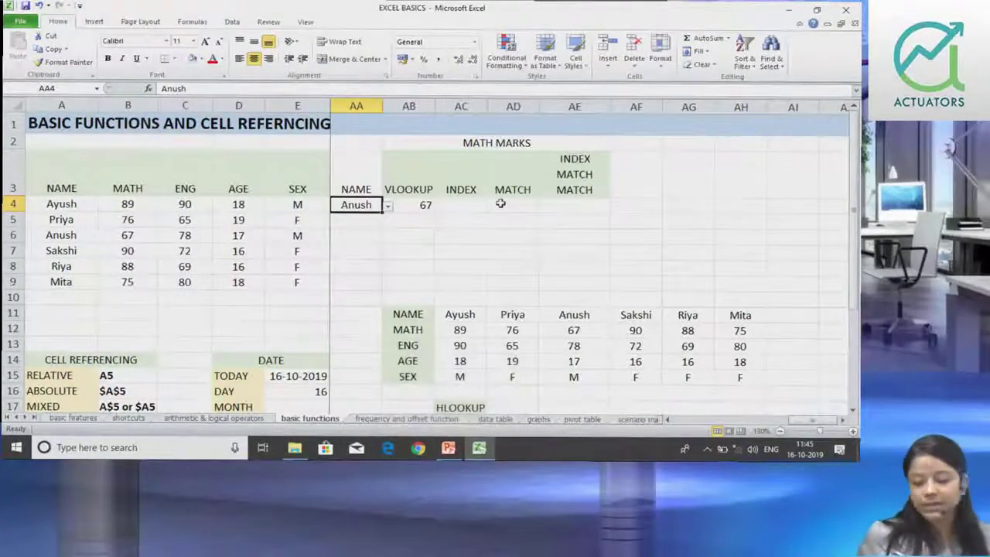
drag(855, 212, 855, 217)
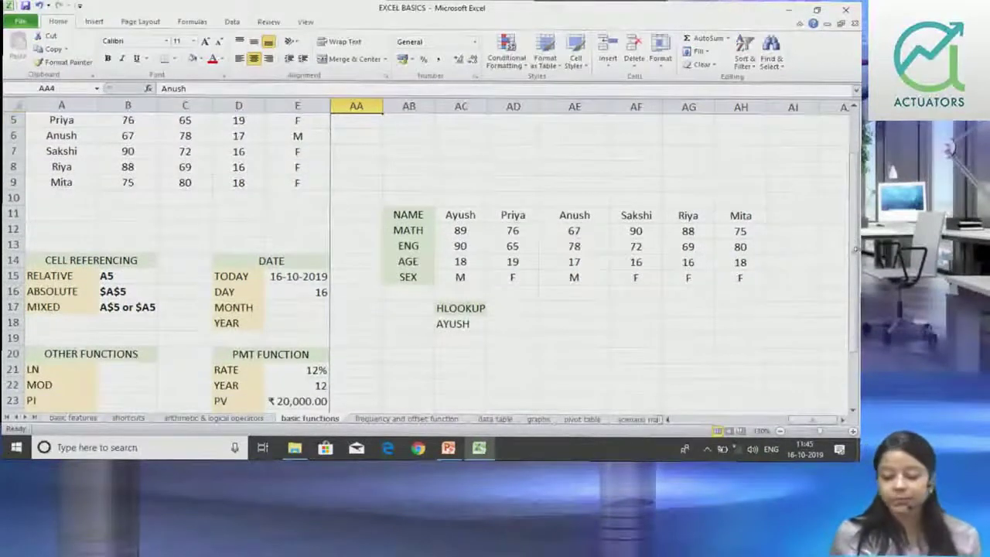
Step: Scroll to the HLOOKUP area and select cell AD18 beside AYUSH
click(847, 292)
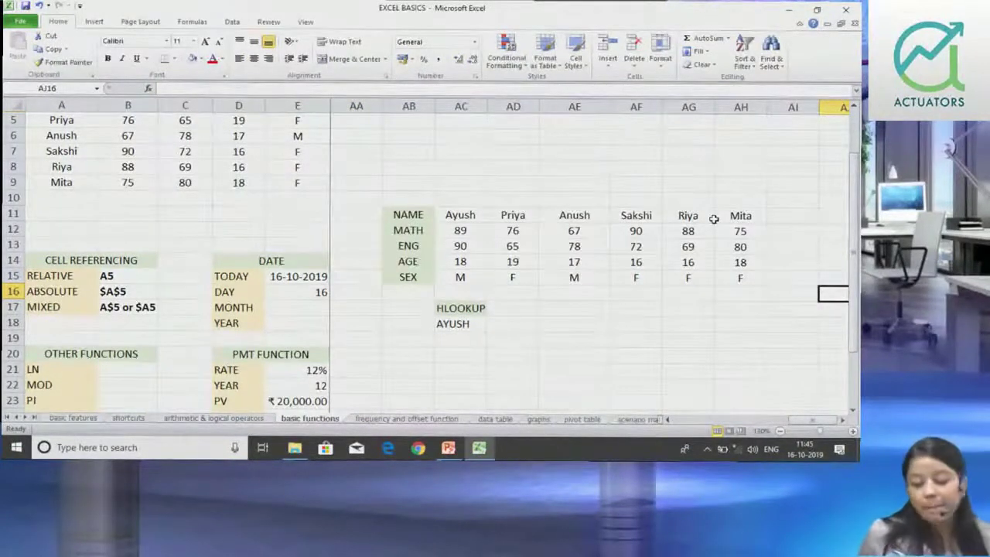
click(523, 323)
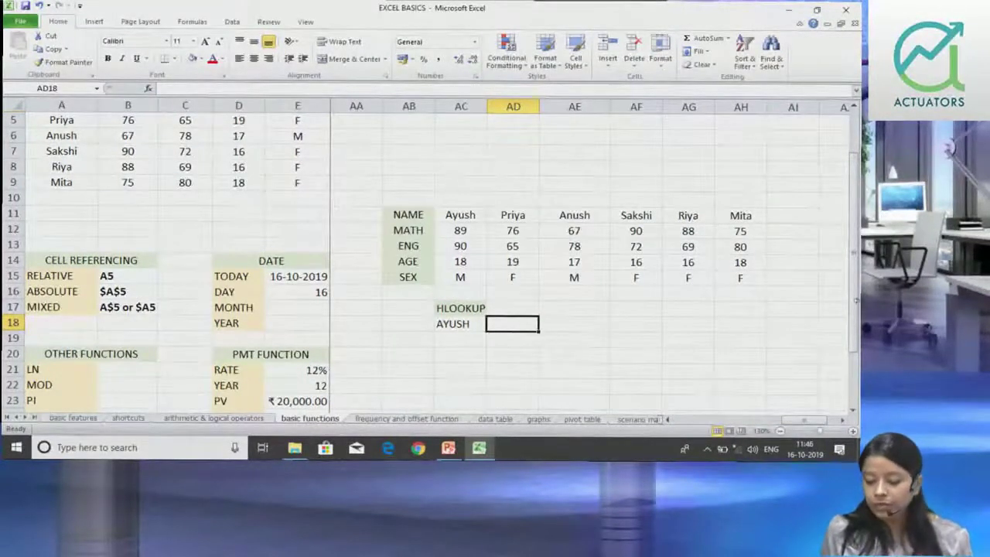
scroll(854, 304, up, 2)
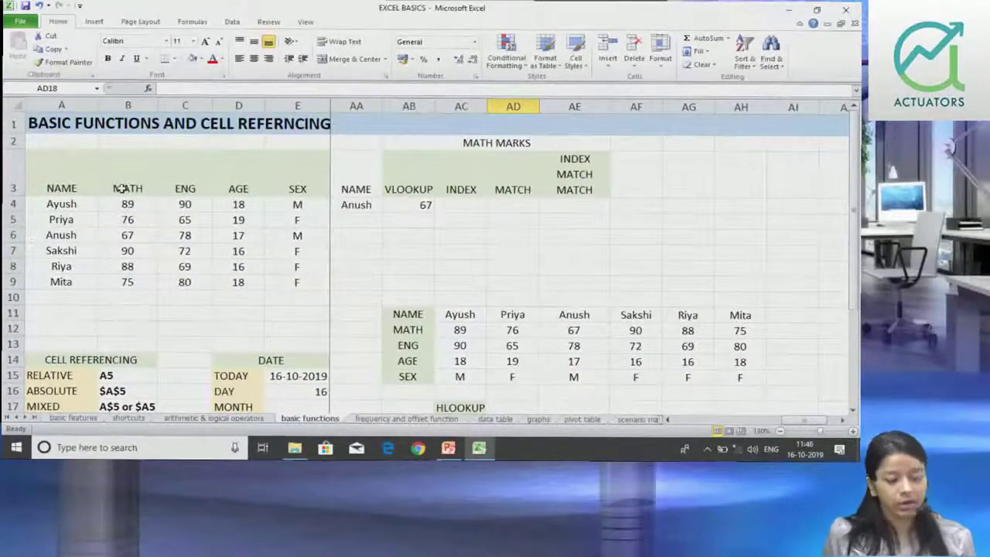
scroll(857, 232, down, 2)
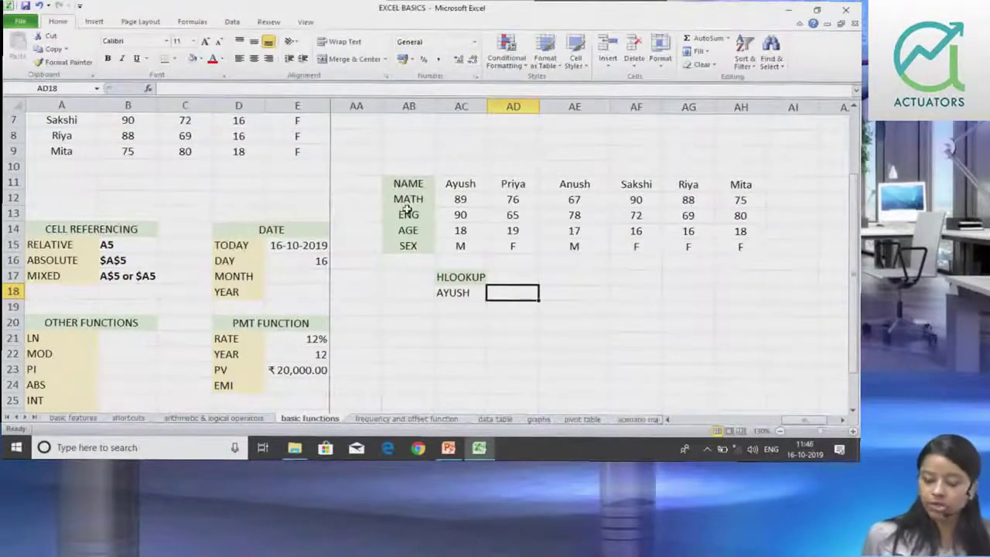
Step: Enter =HLOOKUP(AC18,AB11:AH15,2,FALSE) beside AYUSH, returning 89
text(=)
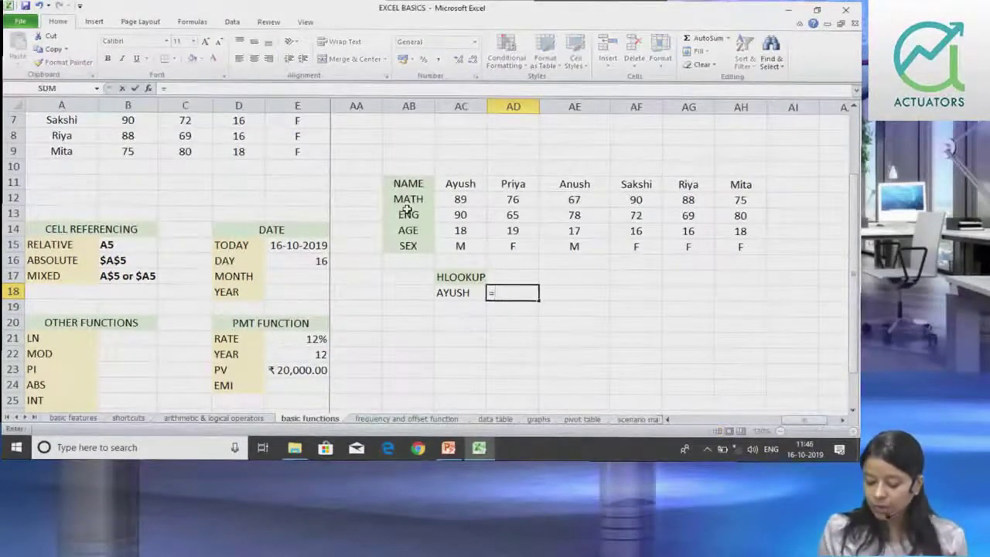
text(HLOOKUP()
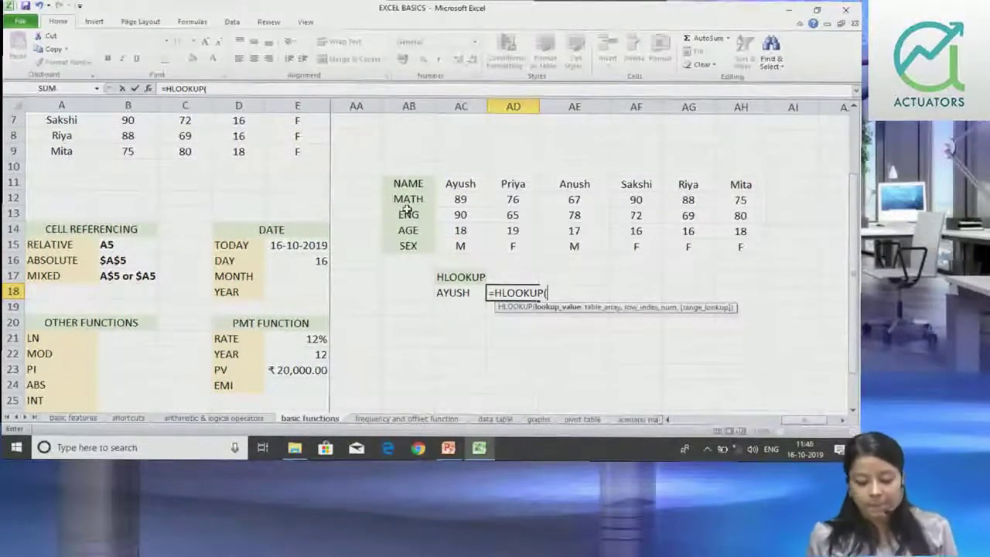
click(402, 198)
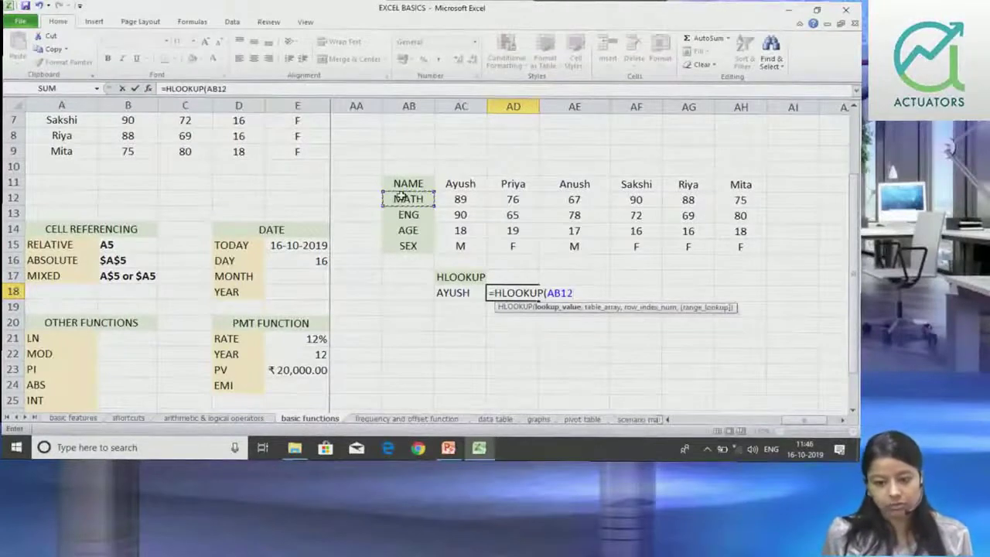
key(BackSpace)
key(BackSpace)
key(BackSpace)
key(BackSpace)
click(457, 294)
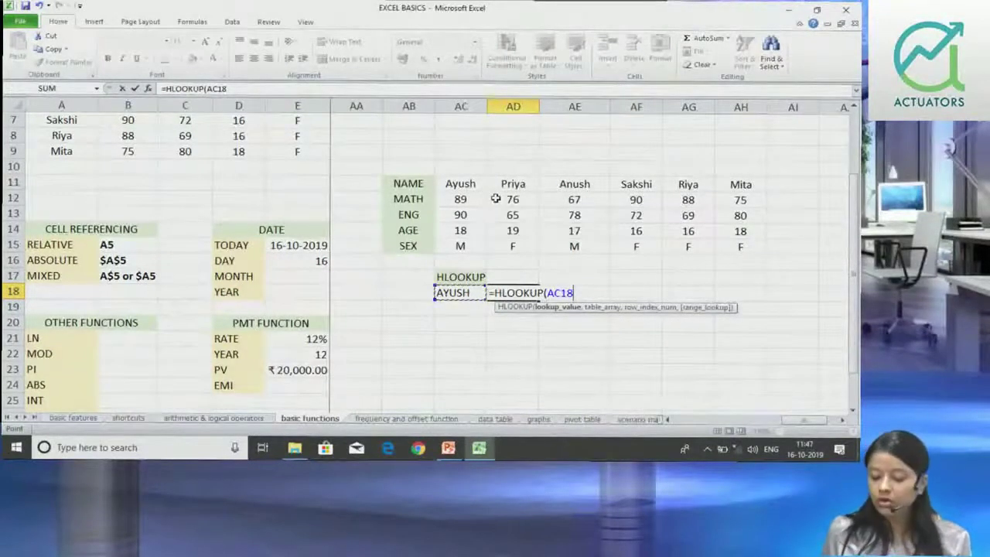
text(,)
drag(416, 189, 749, 257)
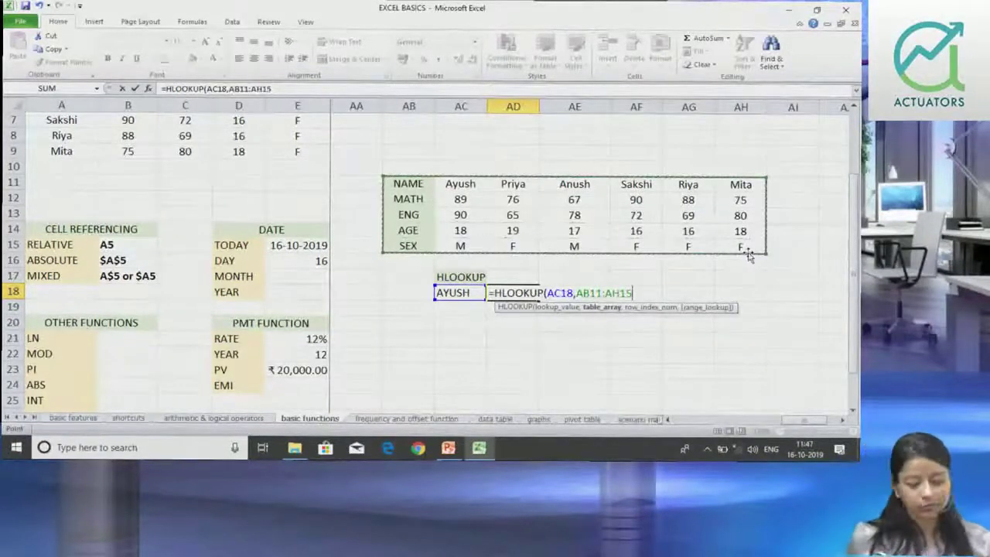
text(,)
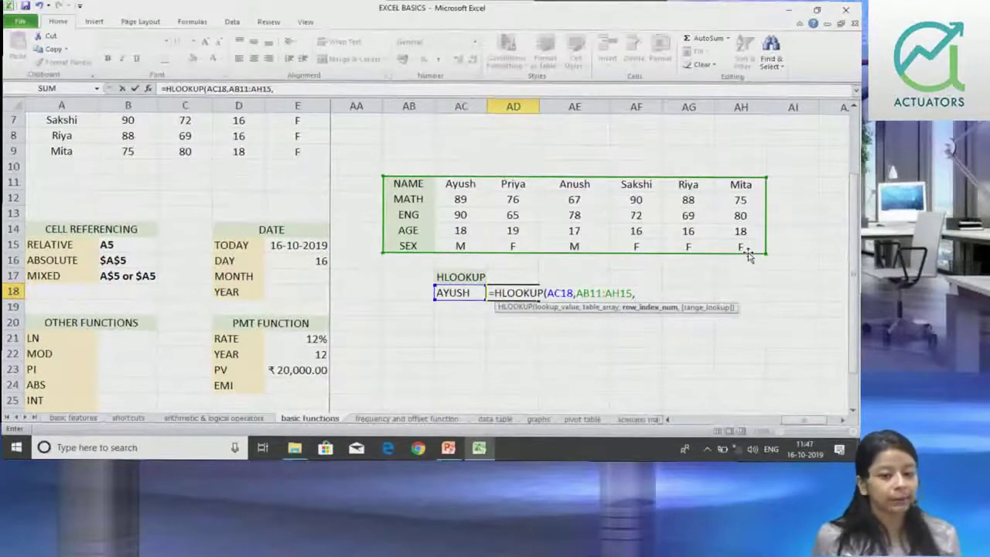
text(2)
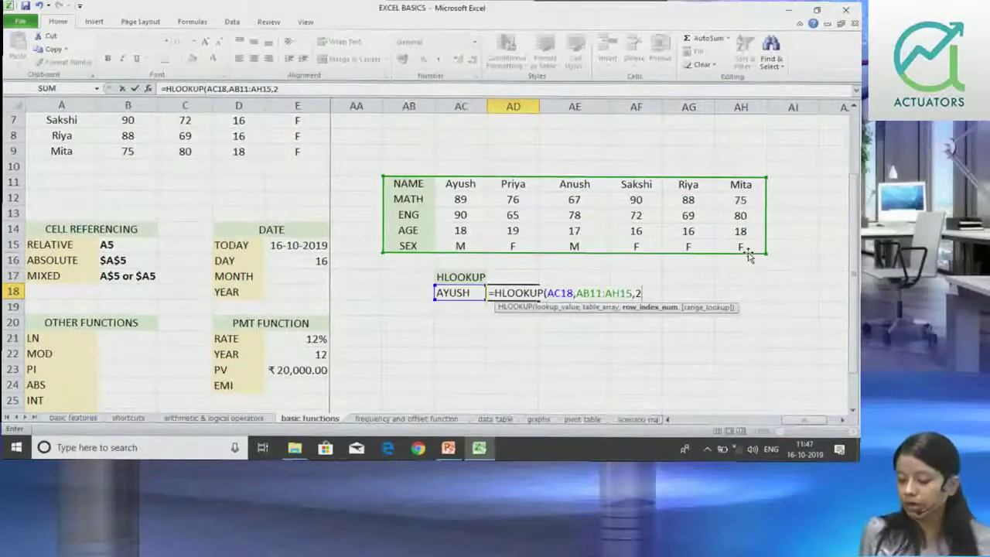
text(,FALSE))
key(Up)
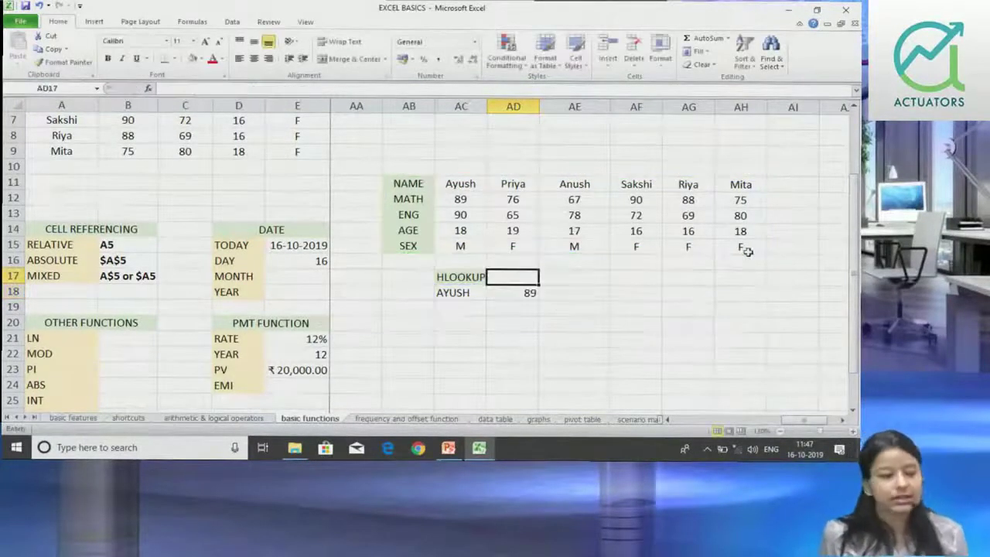
key(Down)
key(Left)
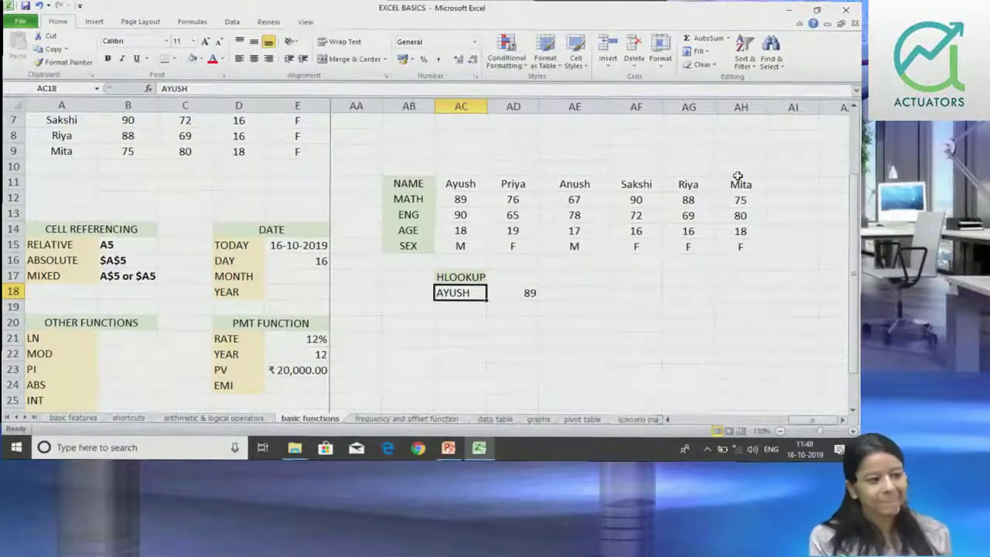
key(Down)
key(Down)
key(Down)
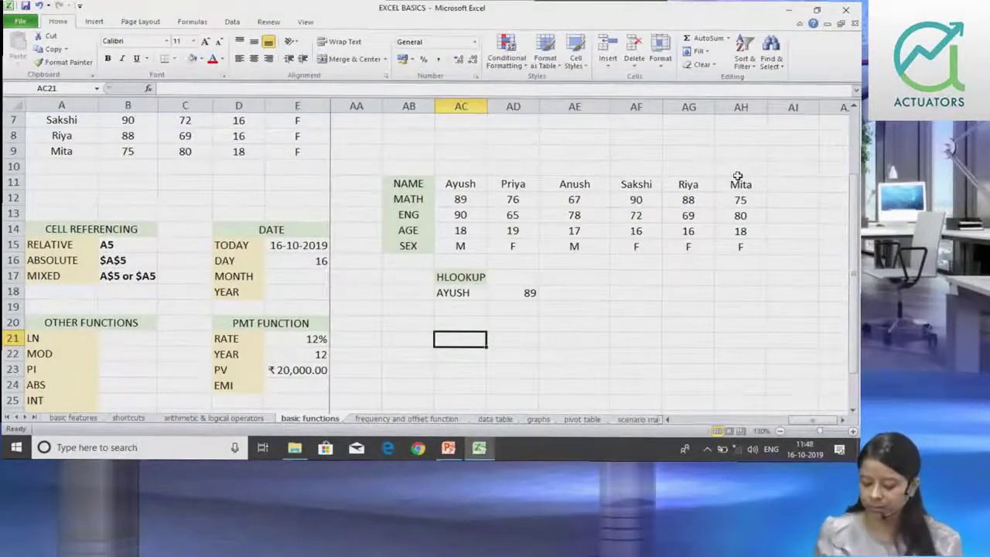
key(Left)
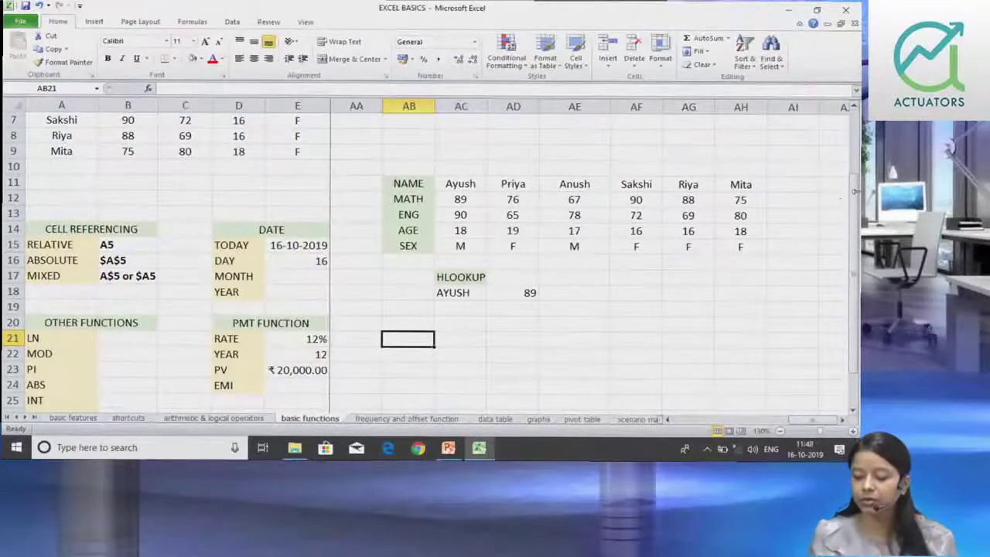
scroll(855, 203, up, 2)
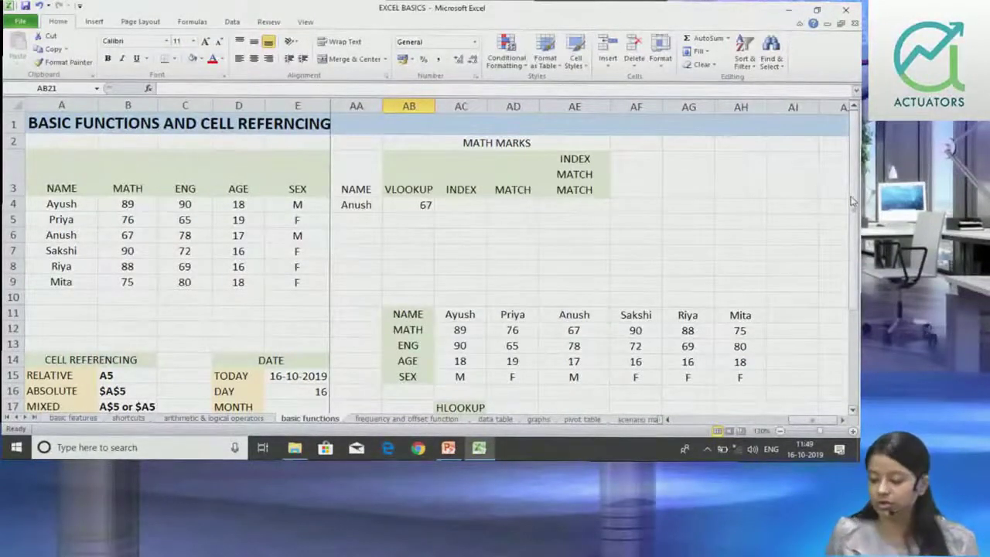
mouse_move(852, 201)
mouse_down()
mouse_move(853, 211)
mouse_move(852, 155)
mouse_up()
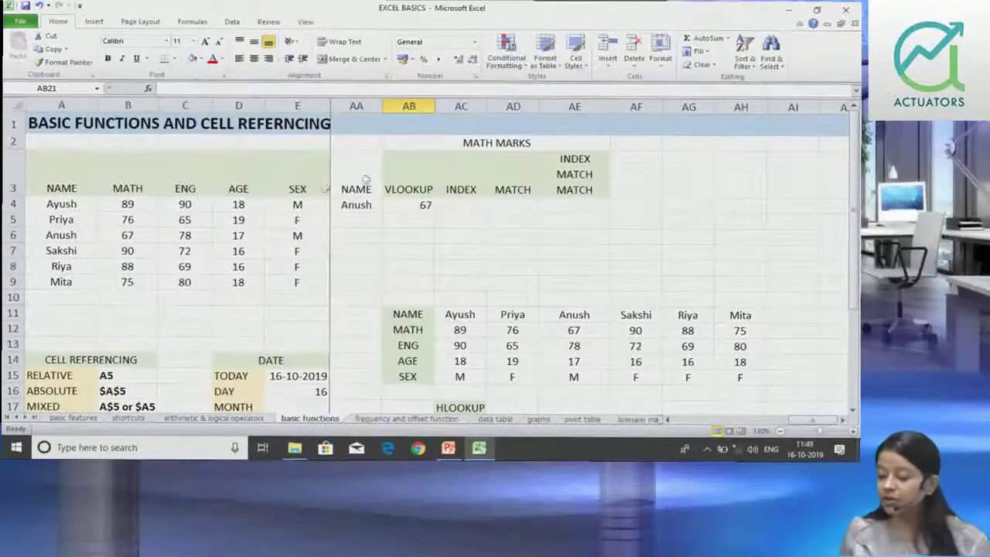
drag(854, 147, 854, 172)
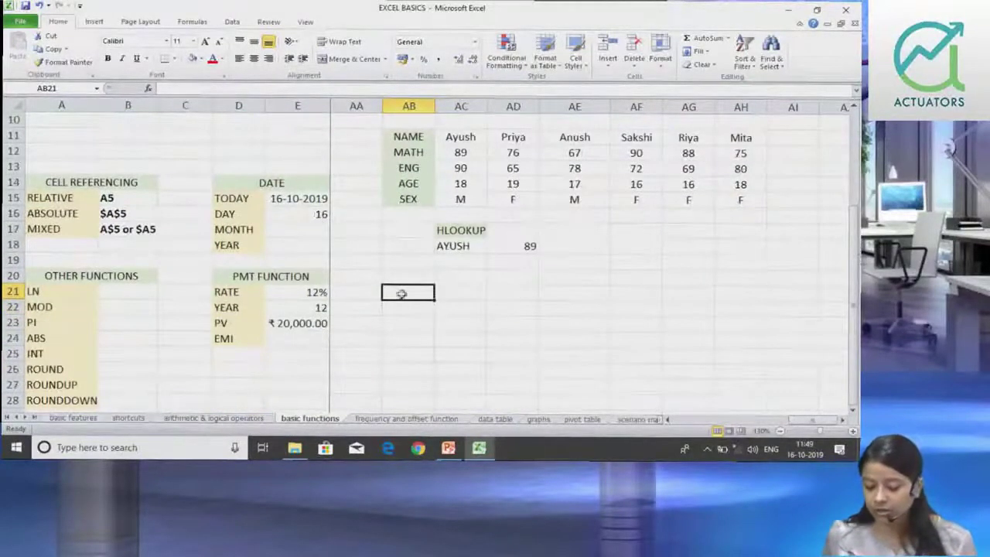
Step: Select AB21:AH25 and enter {=TRANSPOSE(A3:E9)} as an array formula
drag(398, 292, 747, 288)
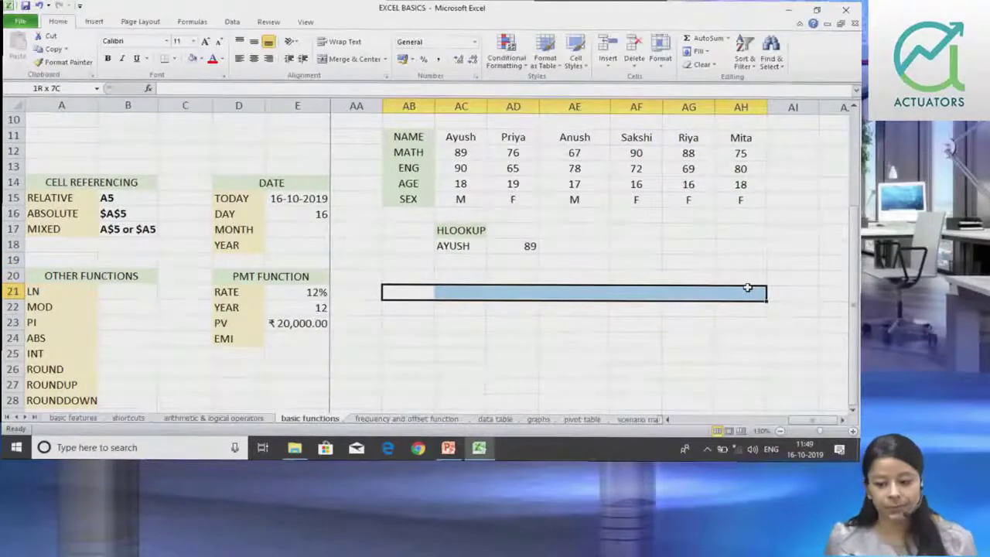
drag(748, 287, 751, 360)
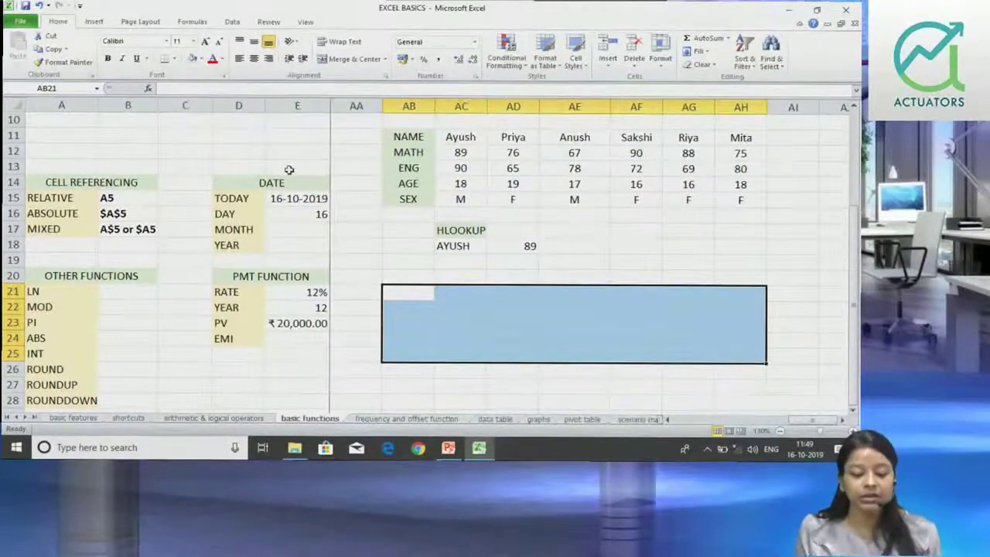
click(174, 91)
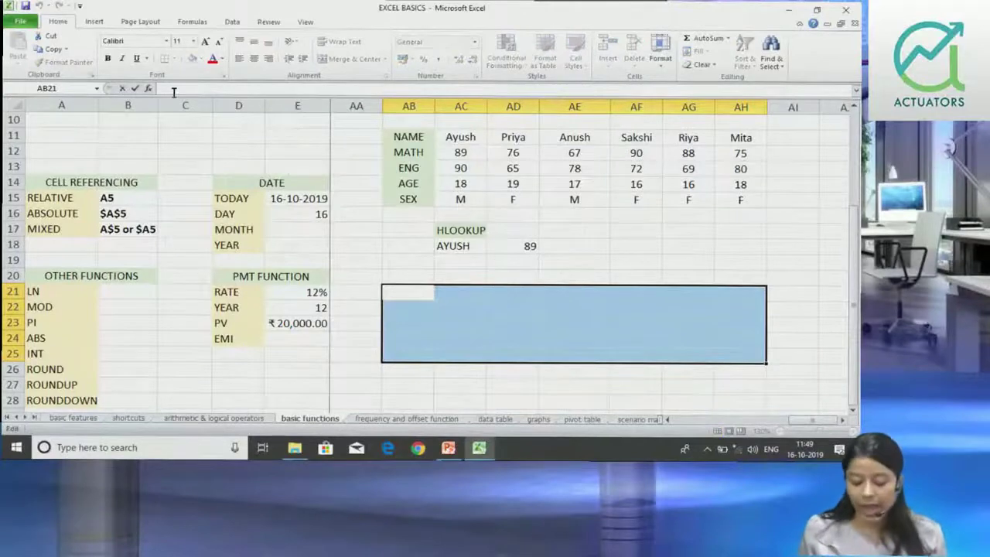
text(=TRANSPOSE)
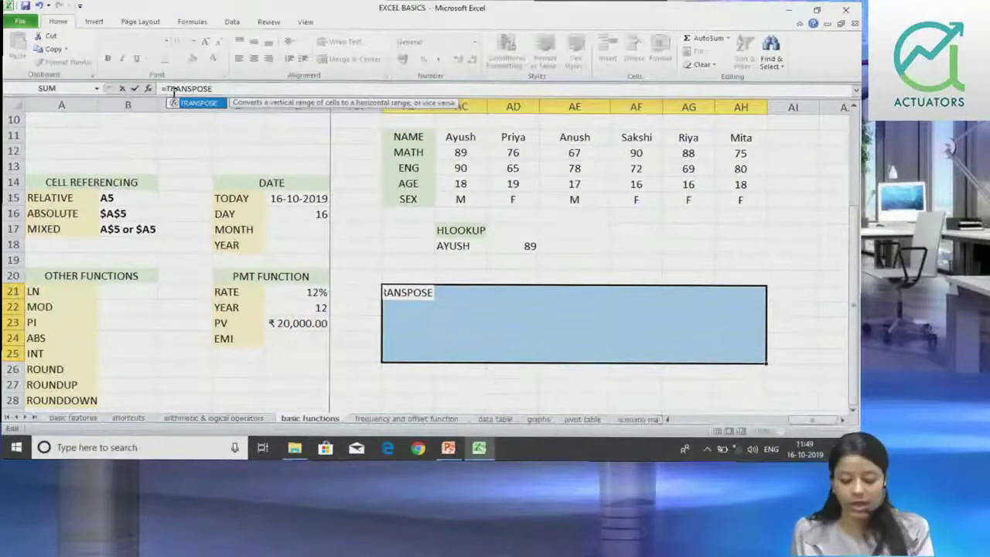
text(()
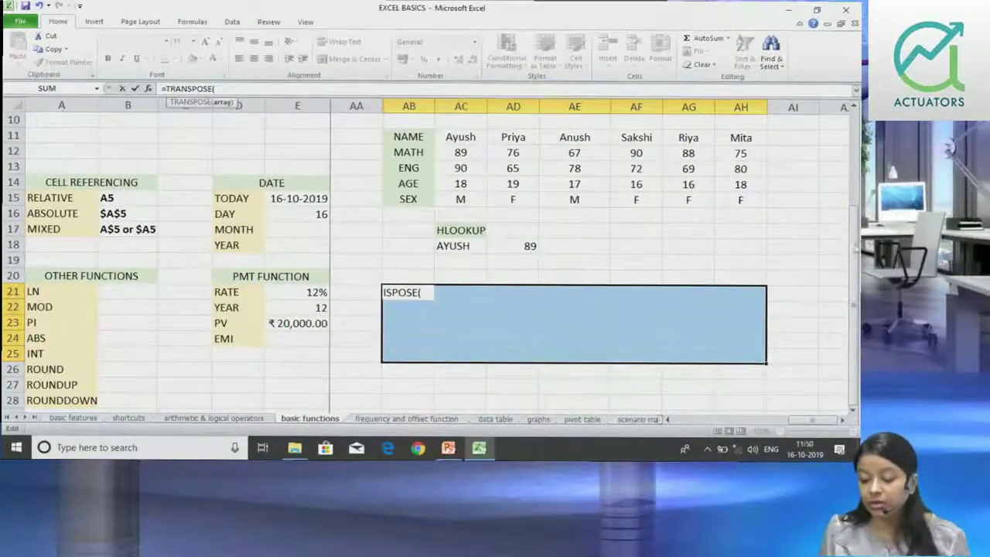
scroll(811, 335, up, 2)
scroll(811, 335, up, 1)
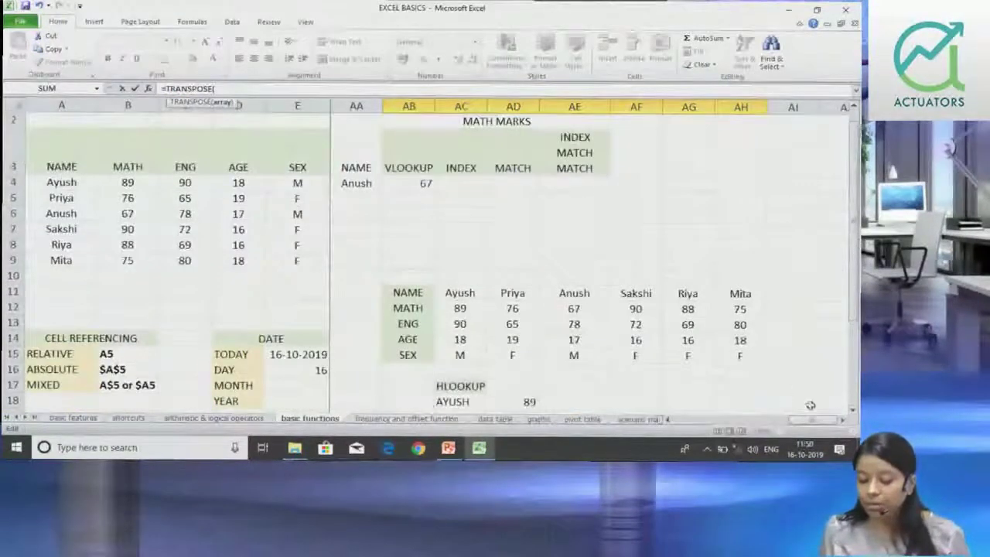
drag(809, 422, 782, 422)
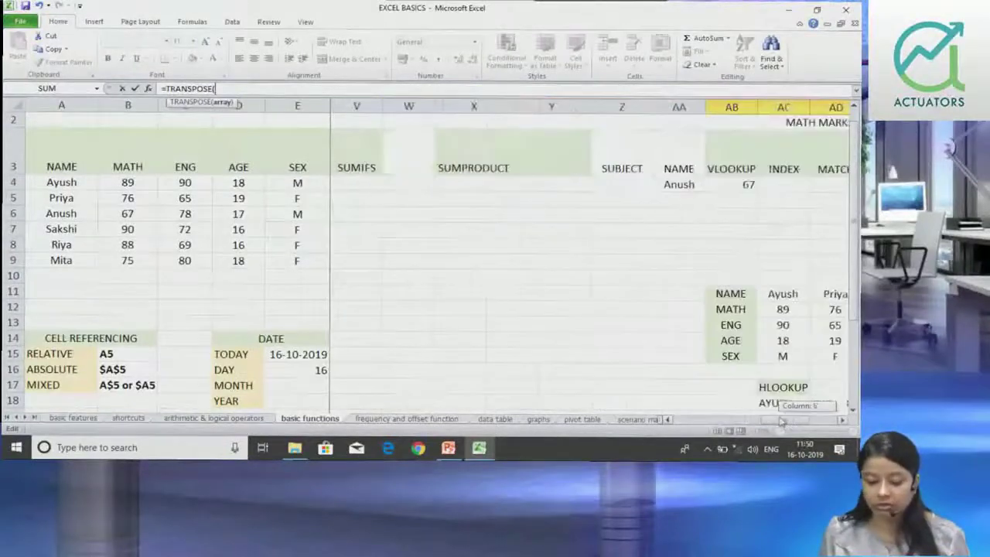
drag(68, 143, 285, 263)
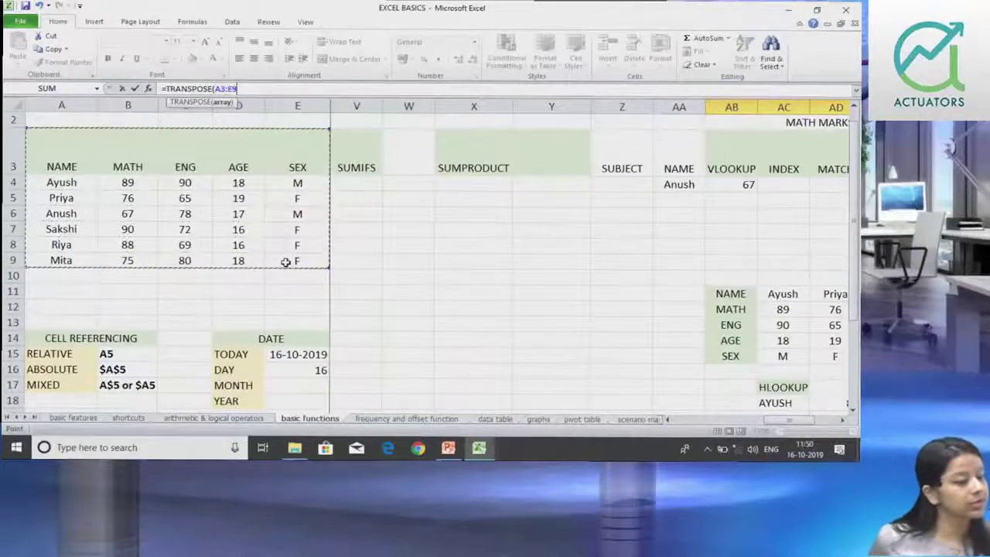
text())
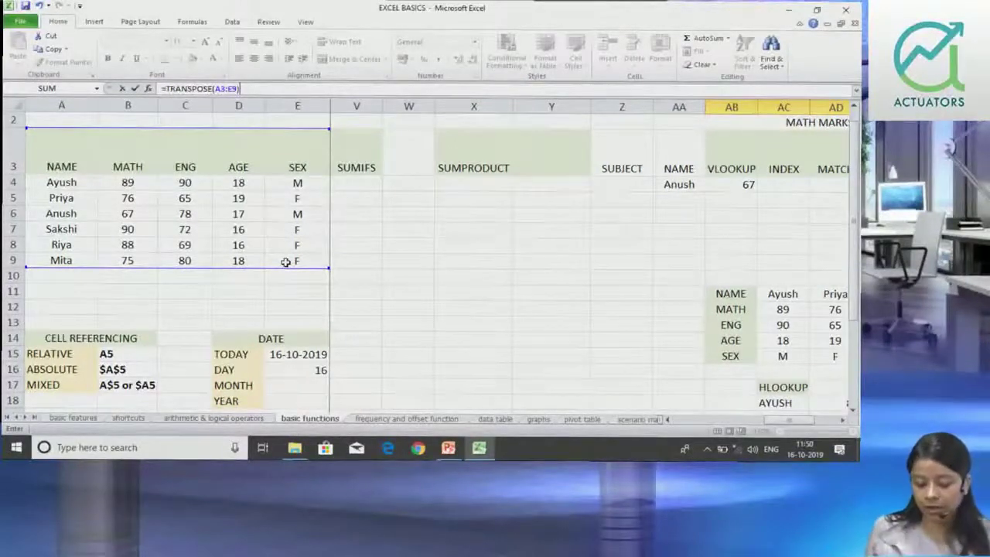
key(ctrl+shift+Return)
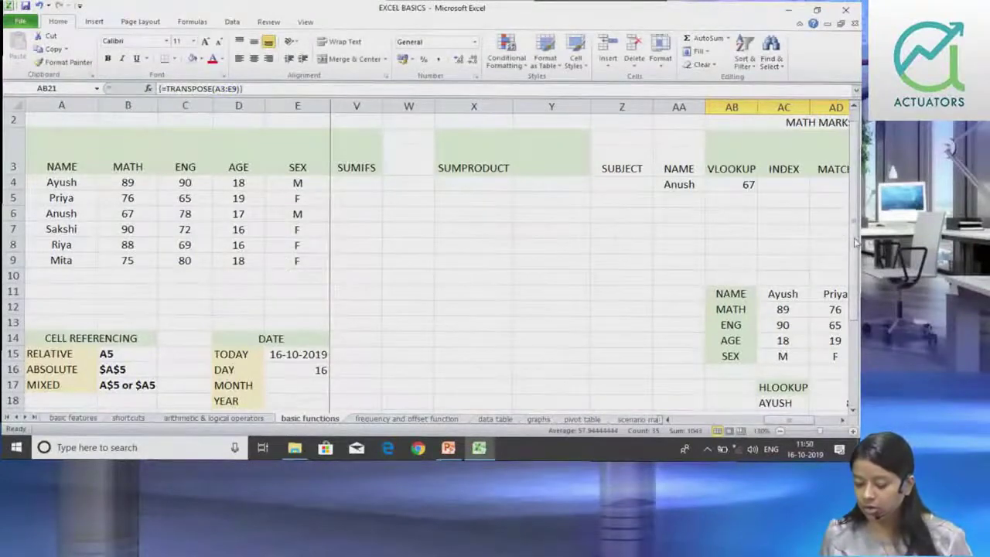
Step: Select the transposed table AB21:AH25 and centre-align its contents
scroll(857, 242, down, 2)
scroll(857, 242, down, 1)
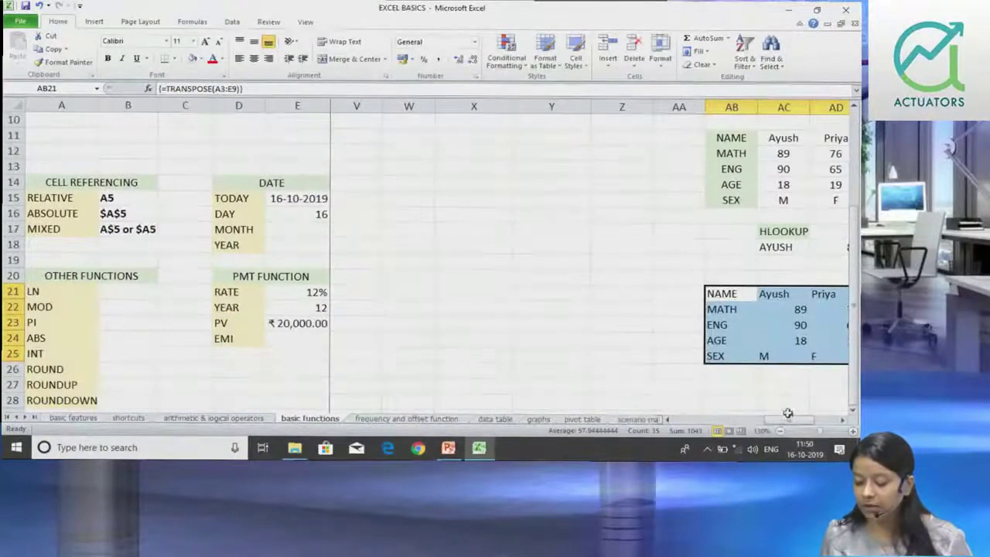
drag(788, 414, 817, 415)
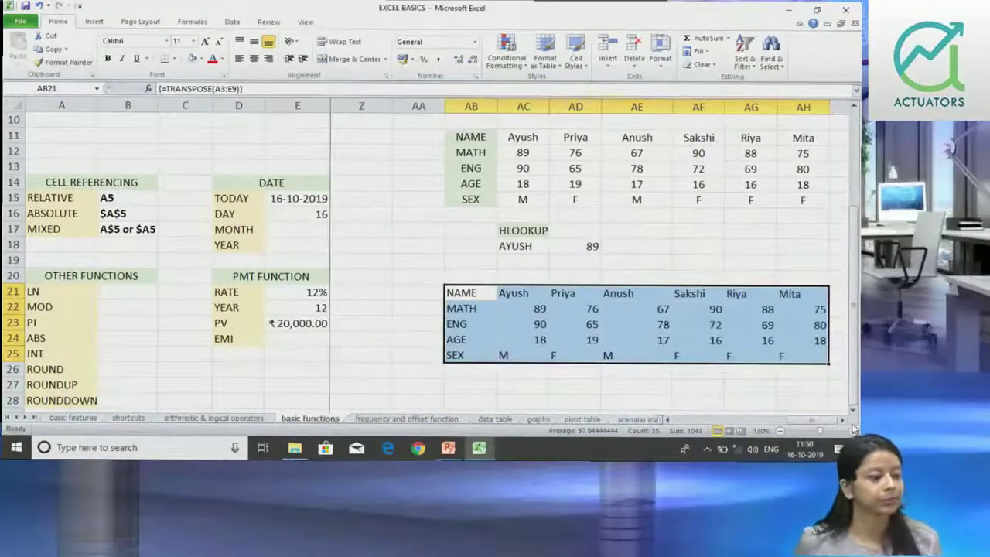
click(721, 338)
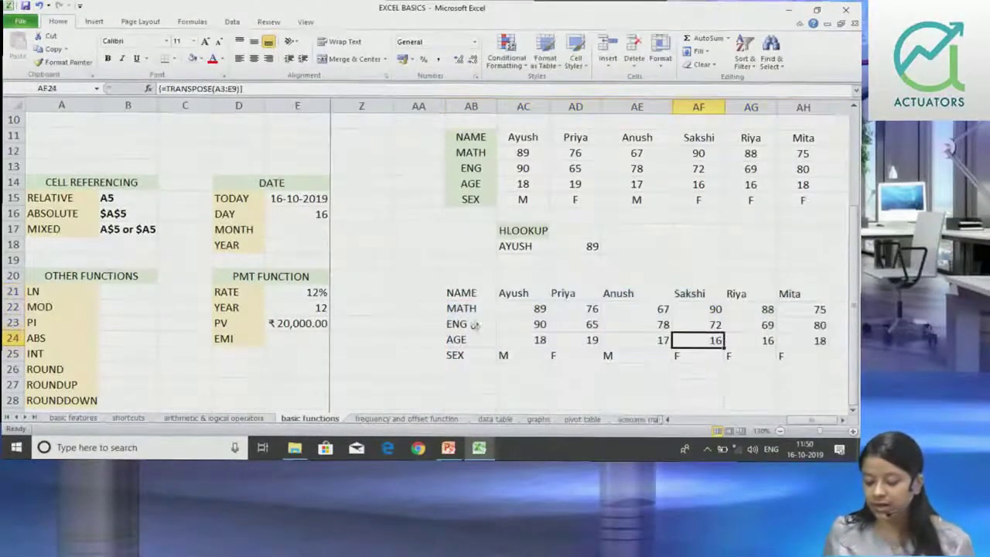
drag(470, 297, 794, 354)
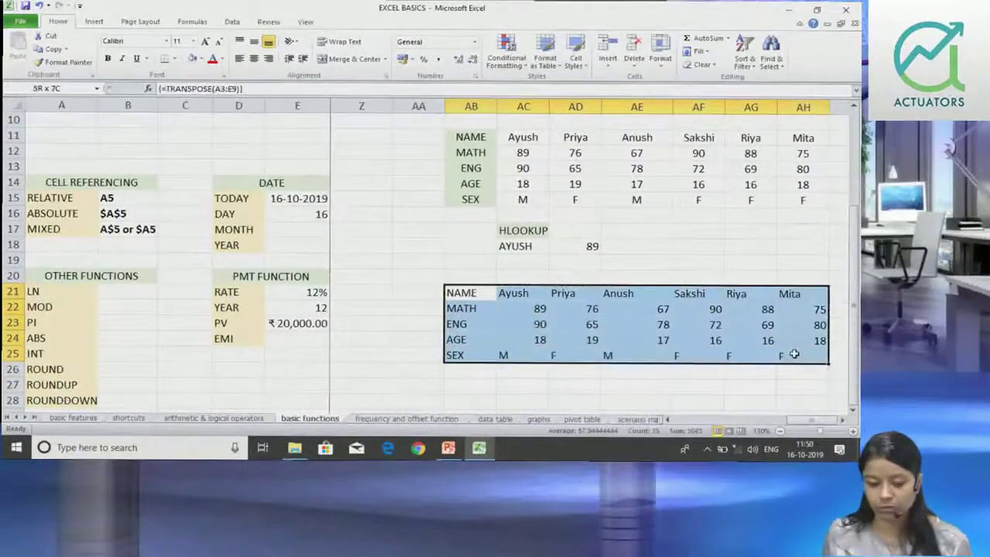
click(253, 59)
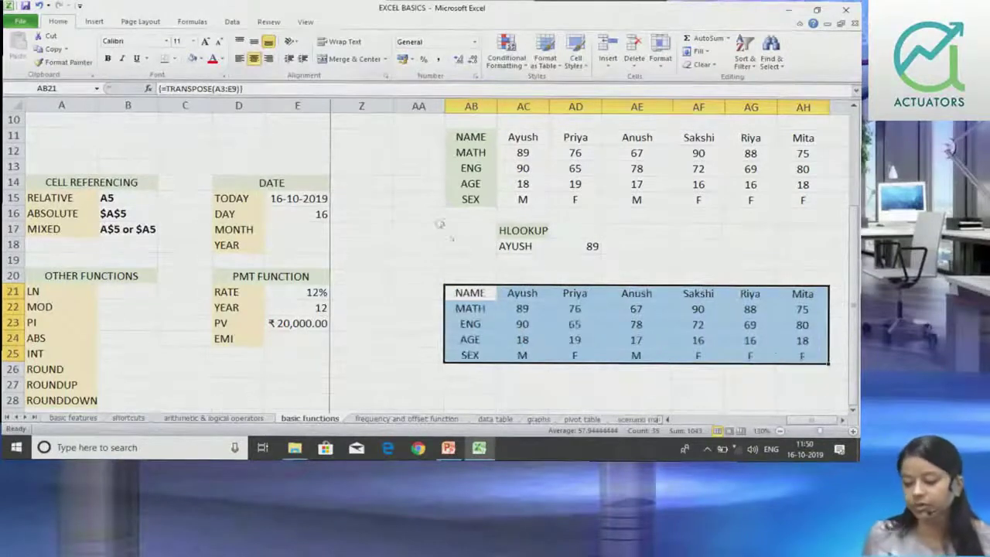
click(452, 243)
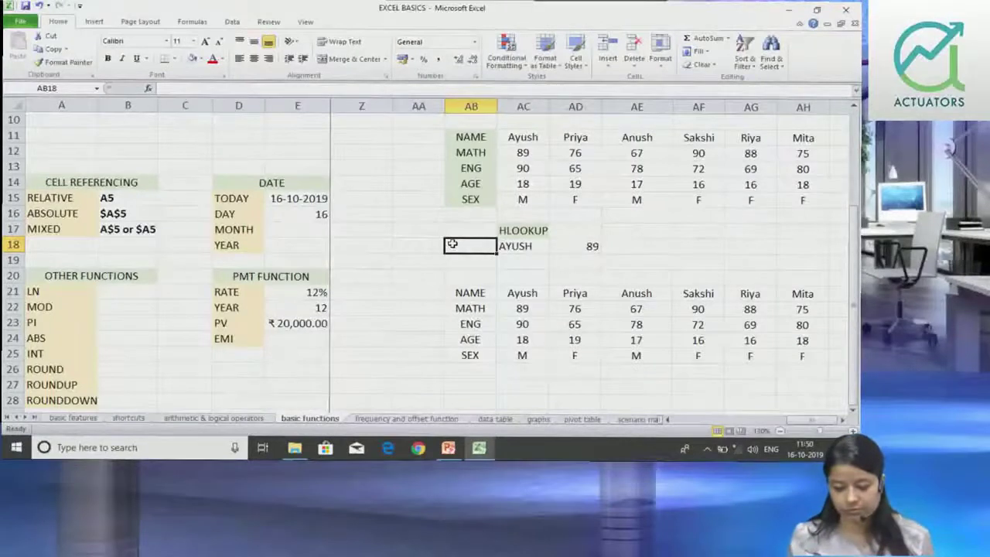
click(469, 291)
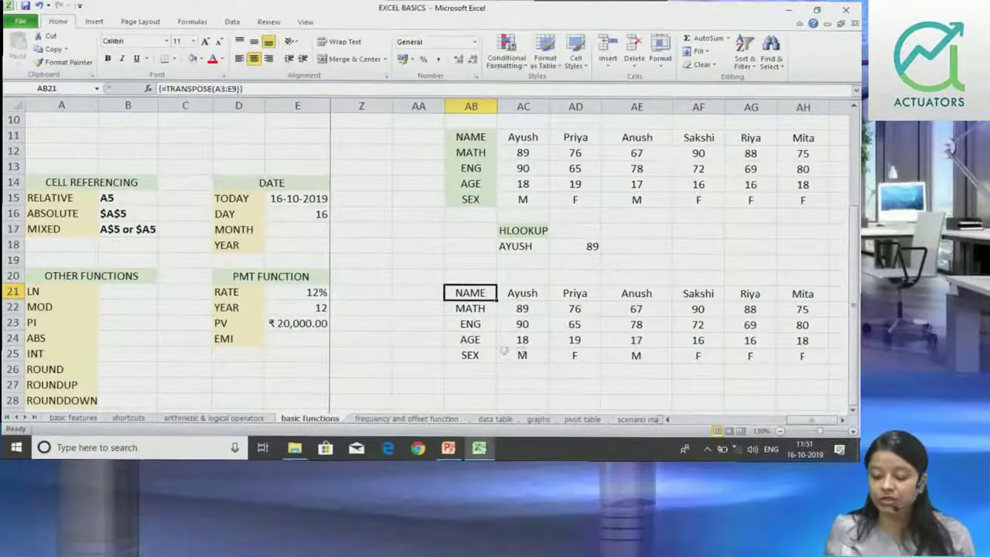
Step: Review transposed cells like Anush's MATH 67, ENG marks and ages, then return to row 1
click(693, 307)
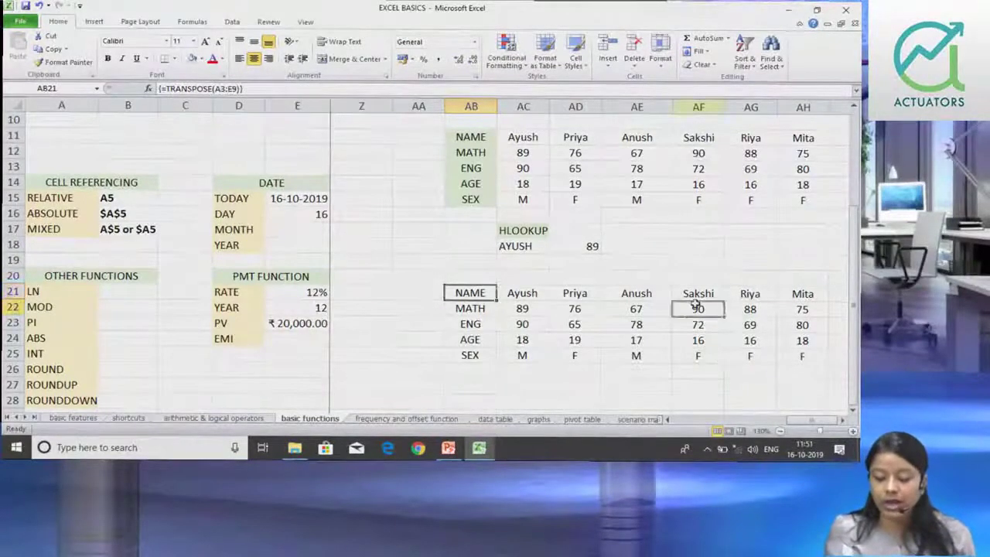
click(670, 339)
click(644, 304)
click(589, 320)
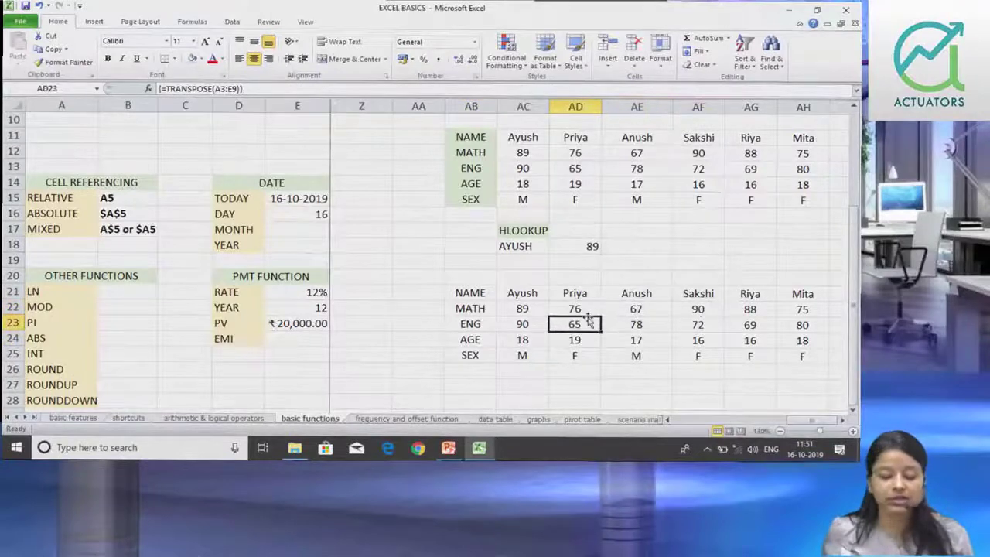
click(578, 298)
click(665, 328)
click(728, 336)
click(674, 340)
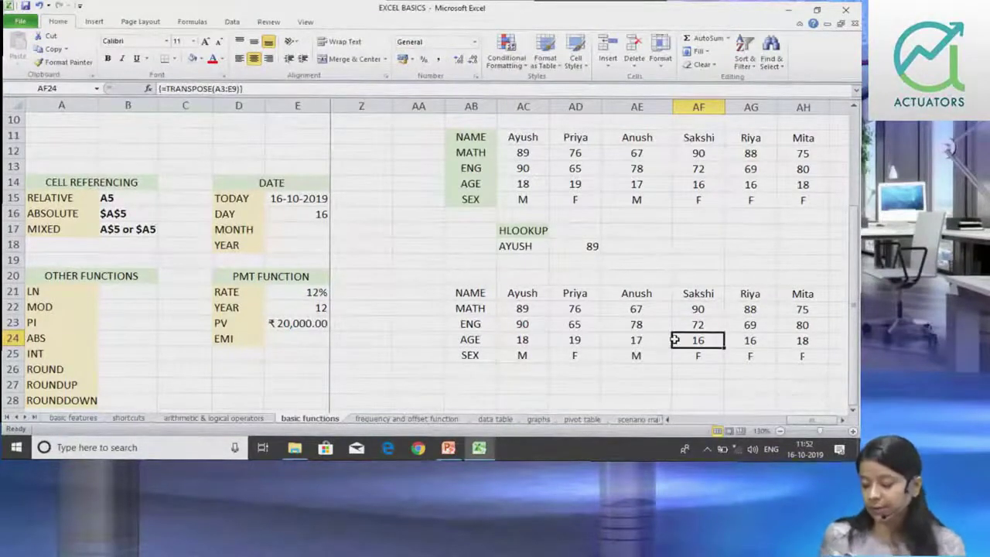
drag(857, 350, 854, 346)
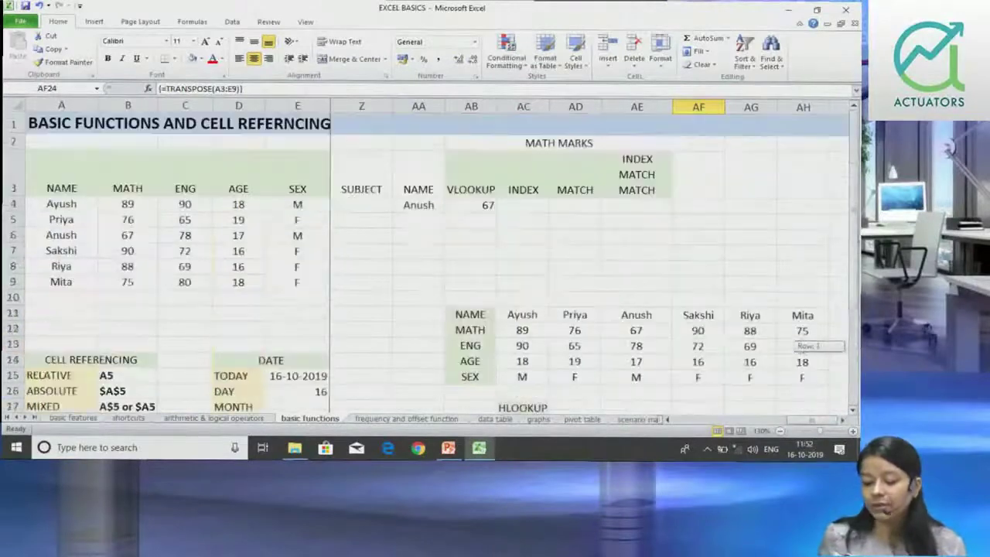
click(537, 203)
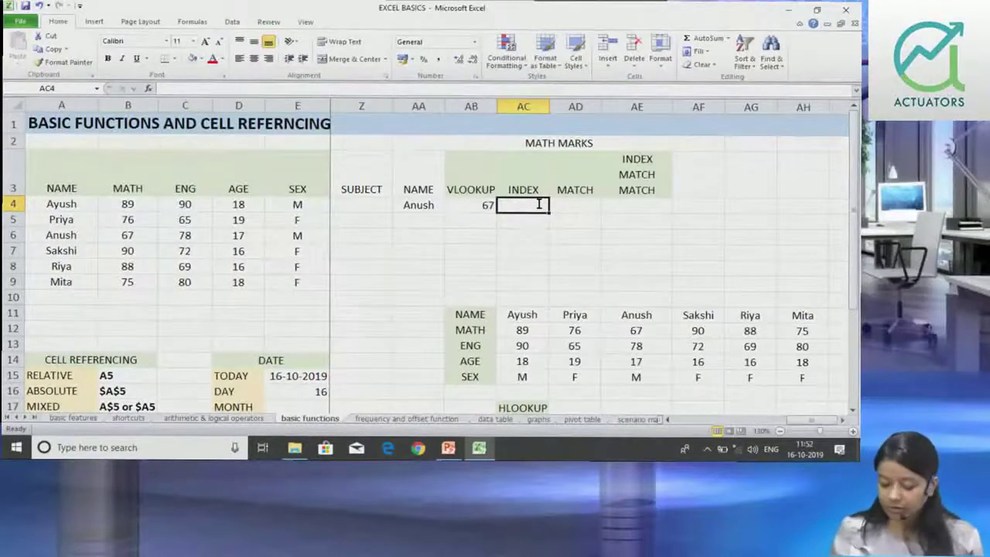
text(=INDEX)
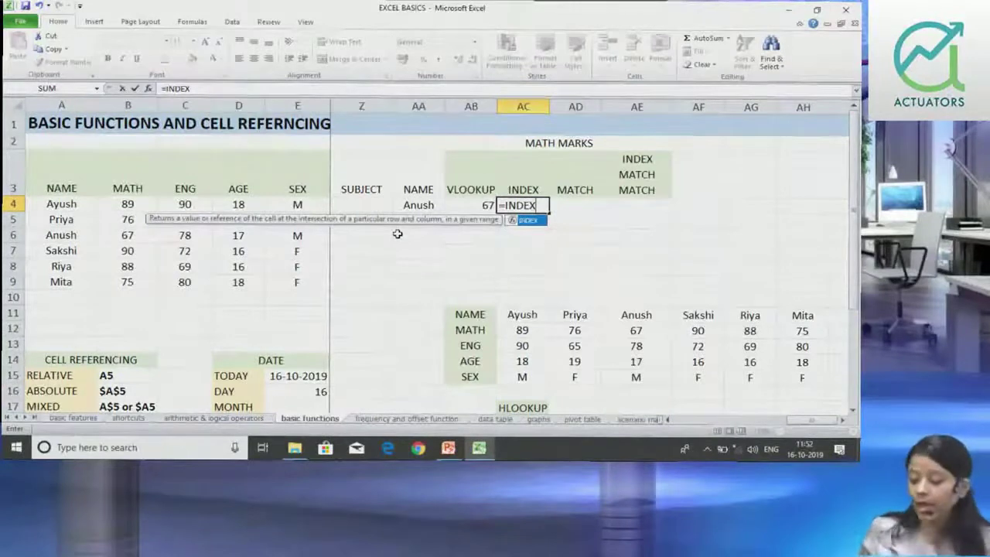
key(BackSpace)
key(BackSpace)
key(BackSpace)
key(BackSpace)
key(BackSpace)
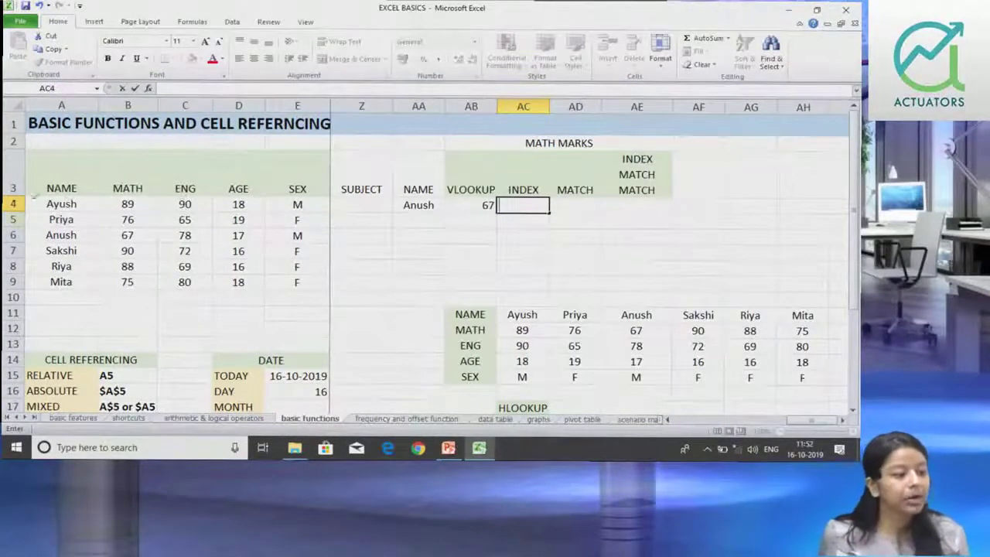
drag(131, 188, 128, 266)
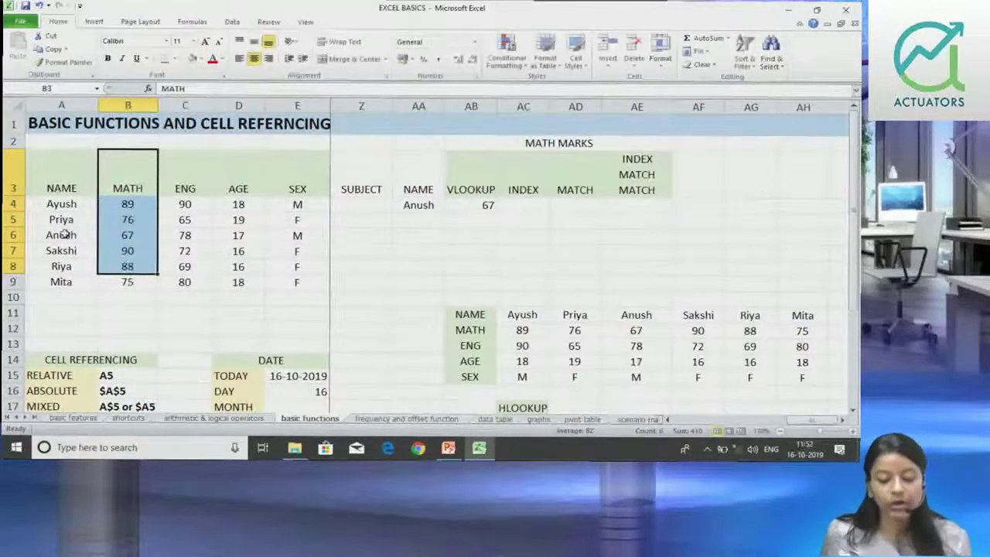
drag(62, 235, 283, 234)
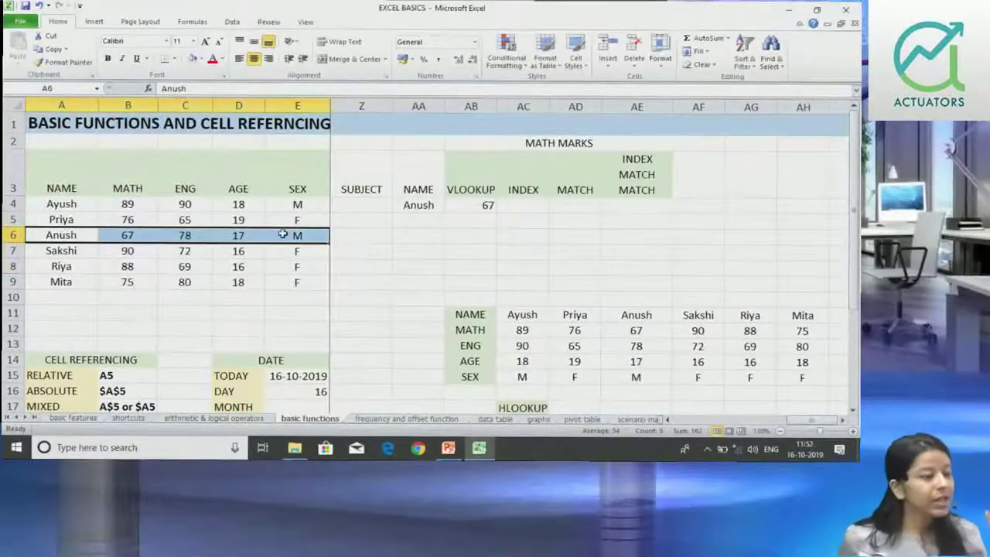
click(128, 235)
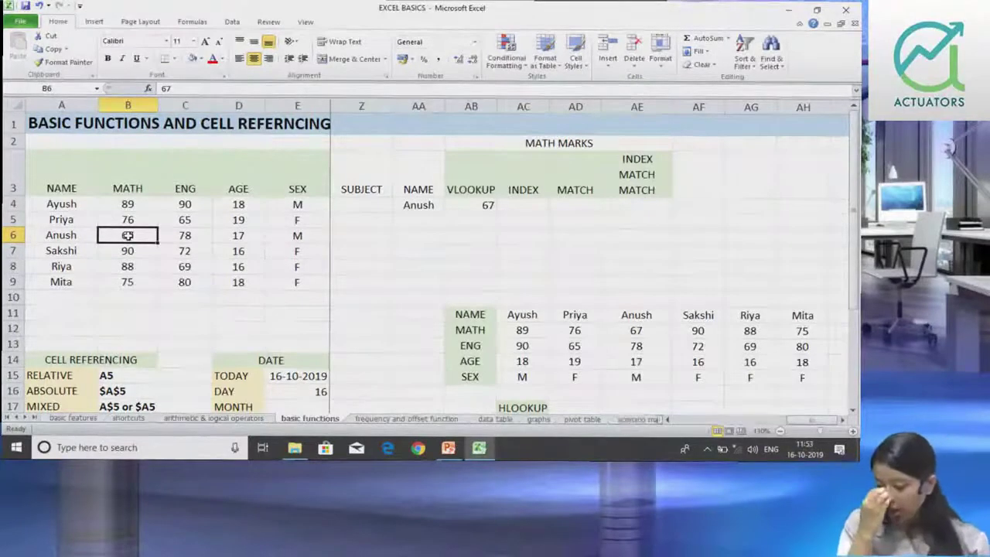
Step: Enter =INDEX(A3:E9,2,2) in the INDEX cell AC4, returning 89
click(523, 209)
text(=INDEX)
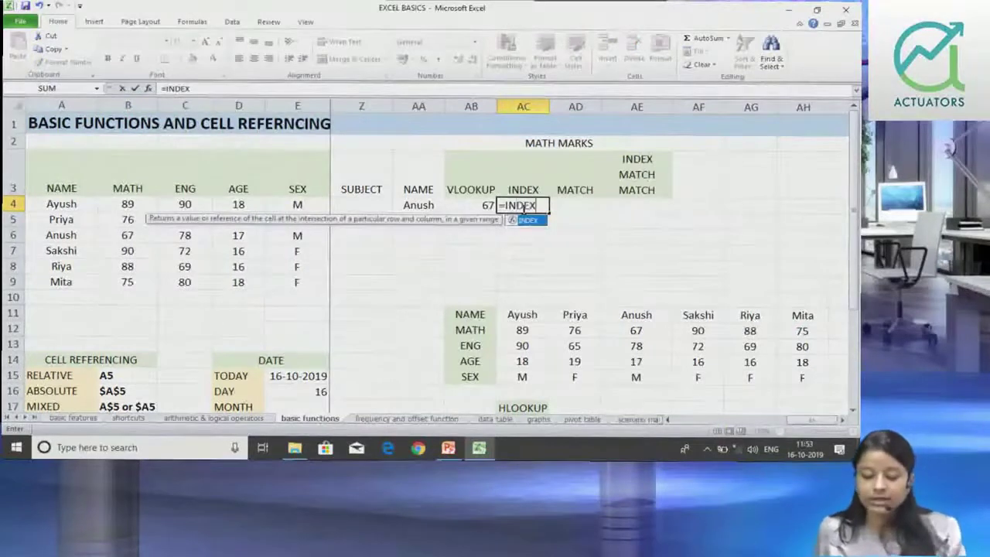
text(()
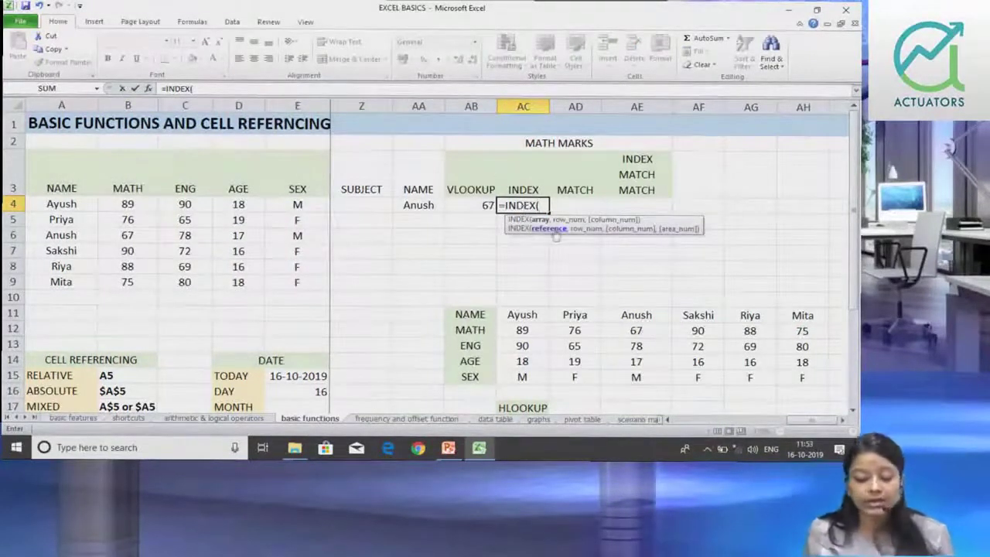
drag(46, 178, 294, 284)
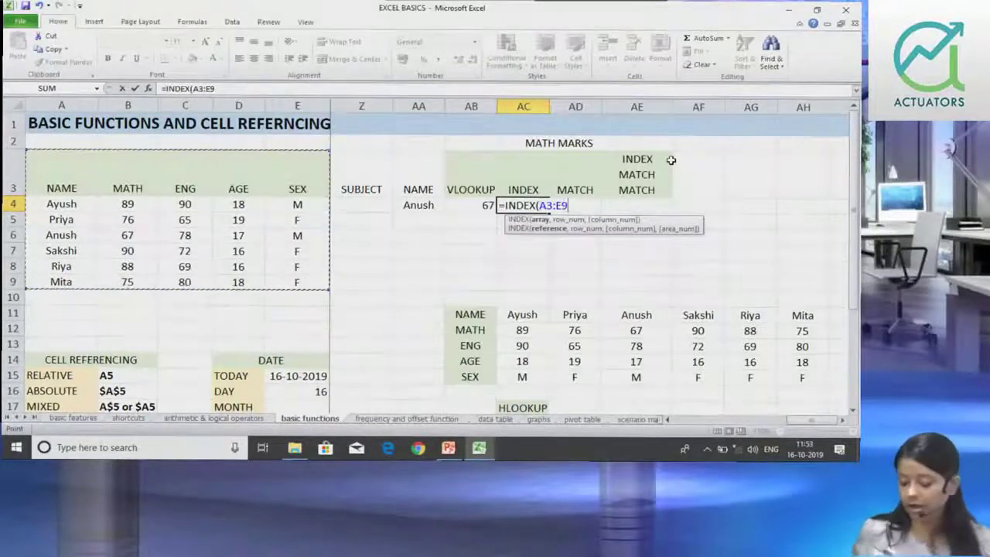
text(,2)
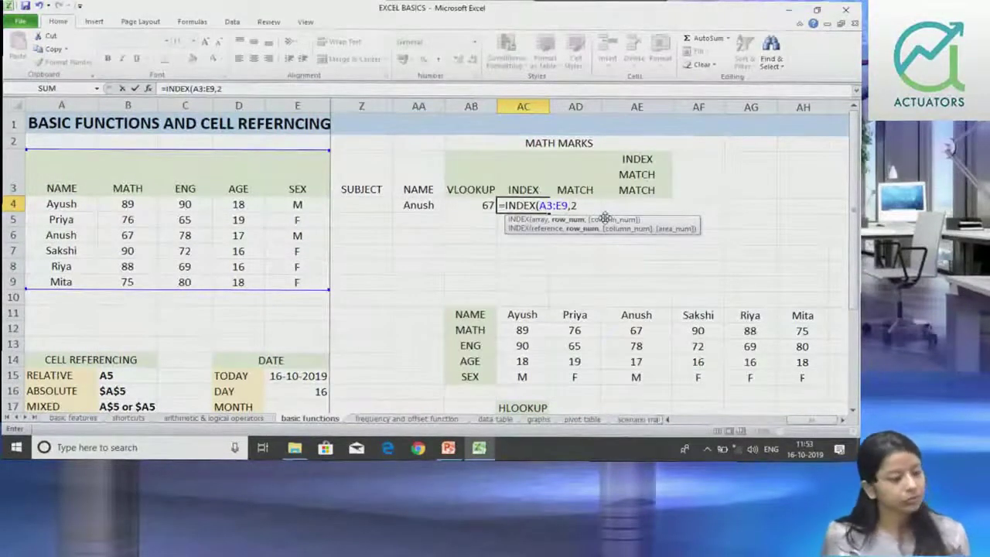
text(,)
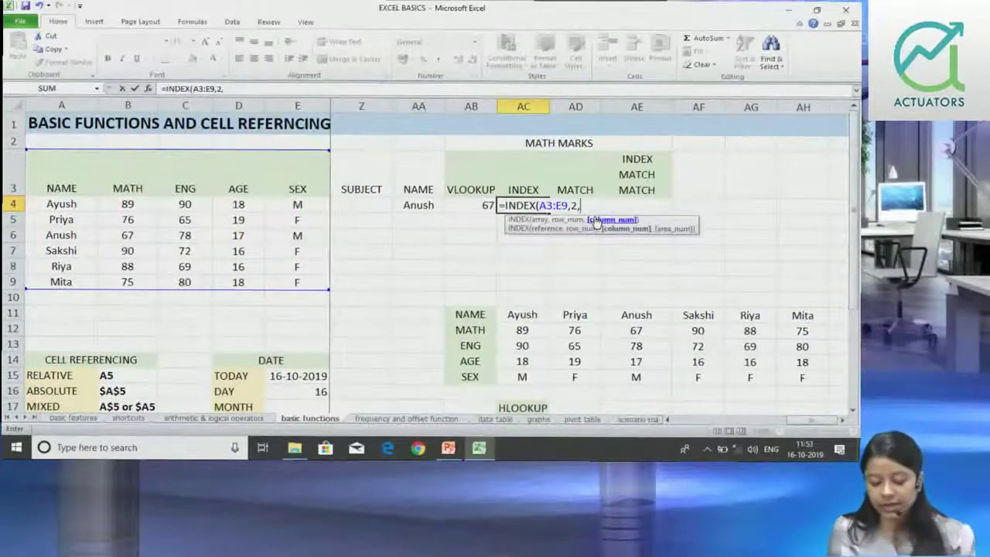
text(2))
key(Return)
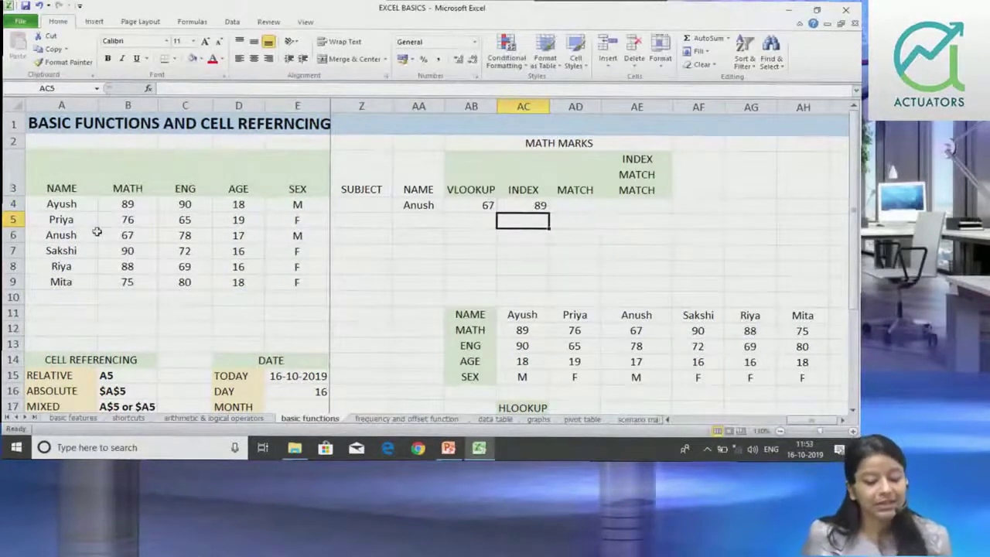
drag(68, 203, 300, 205)
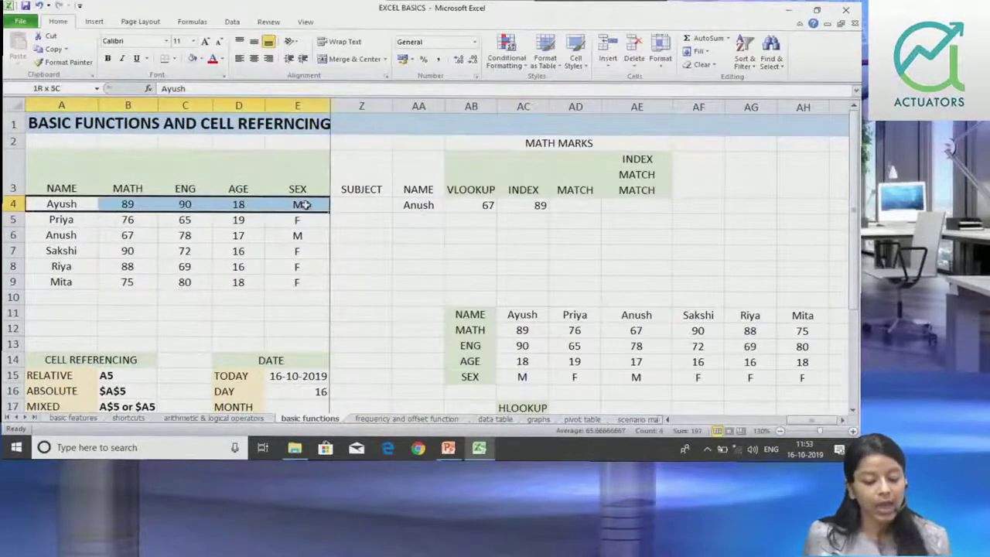
drag(127, 204, 132, 281)
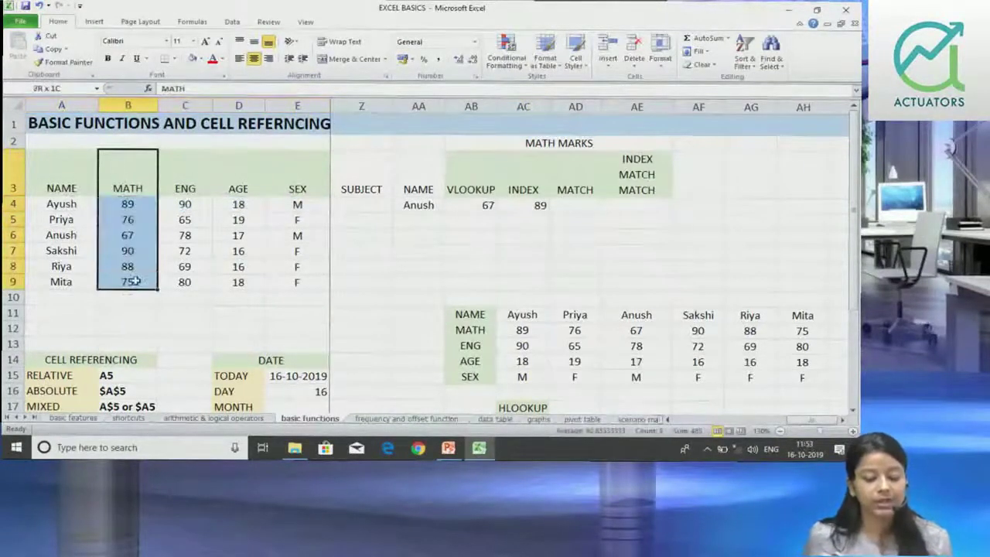
click(142, 201)
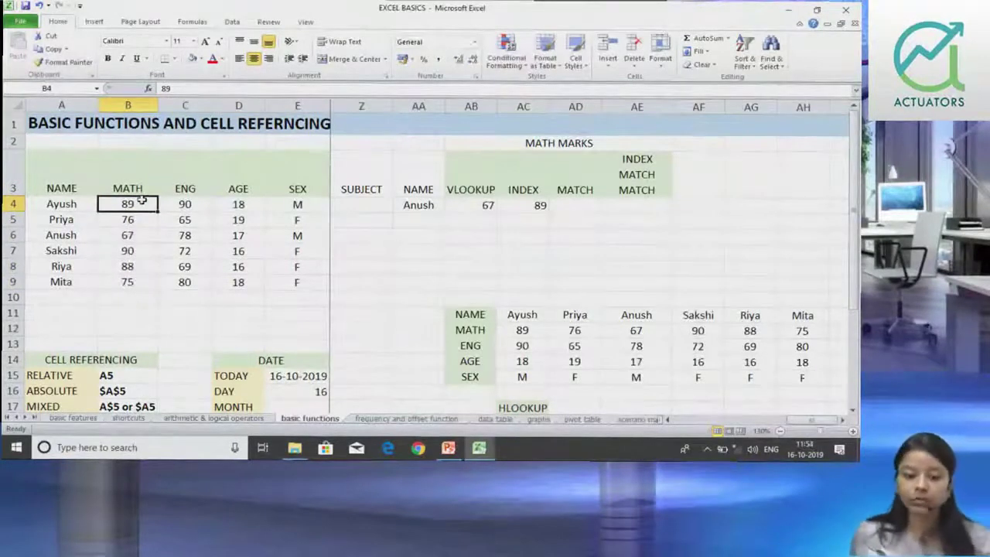
double_click(525, 206)
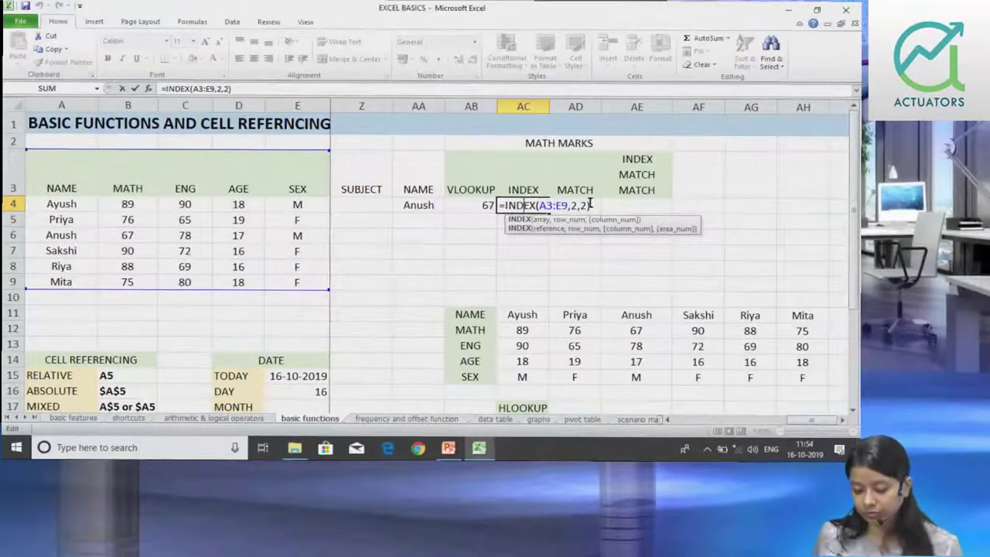
Step: Drop the column argument from AC4's INDEX formula to show #REF!, then restore 89
key(BackSpace)
key(BackSpace)
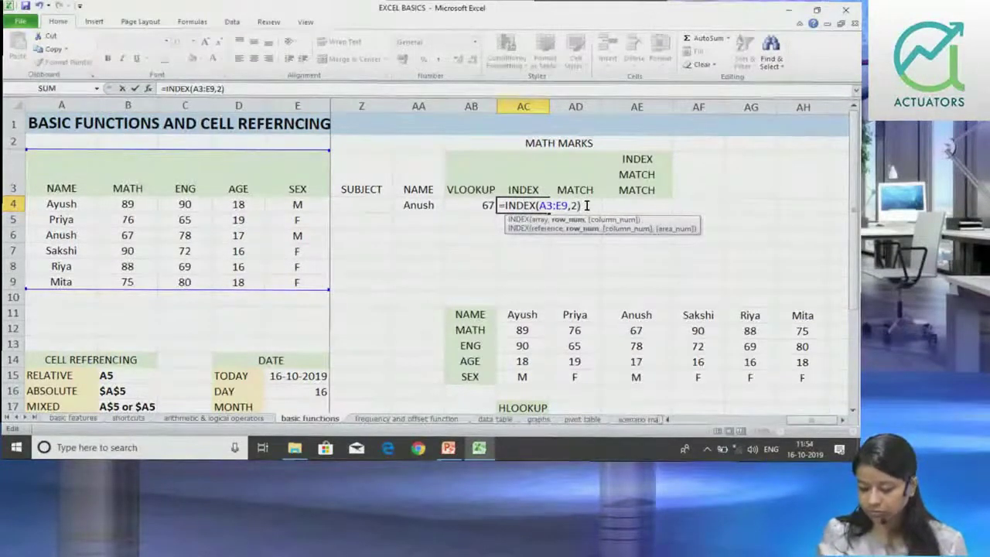
key(Return)
double_click(524, 205)
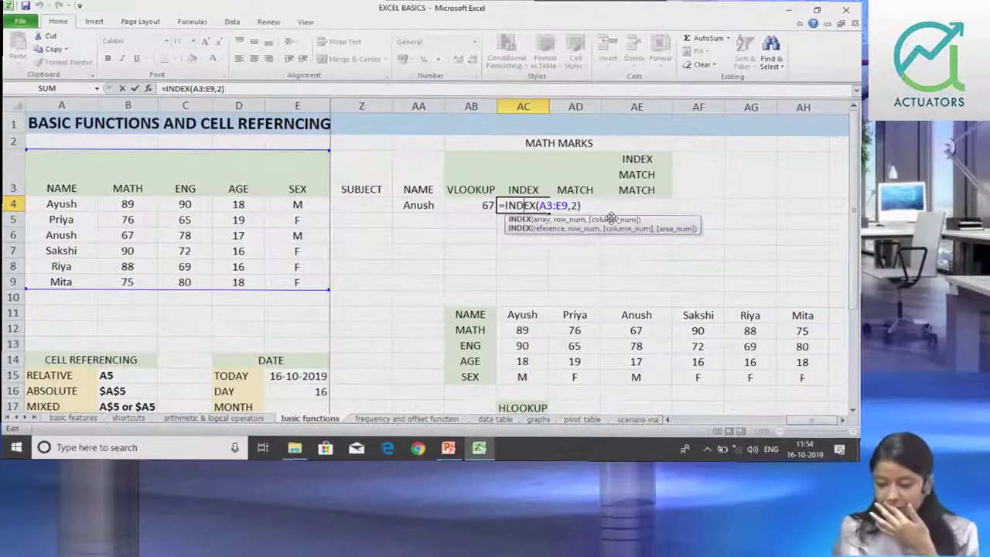
click(578, 205)
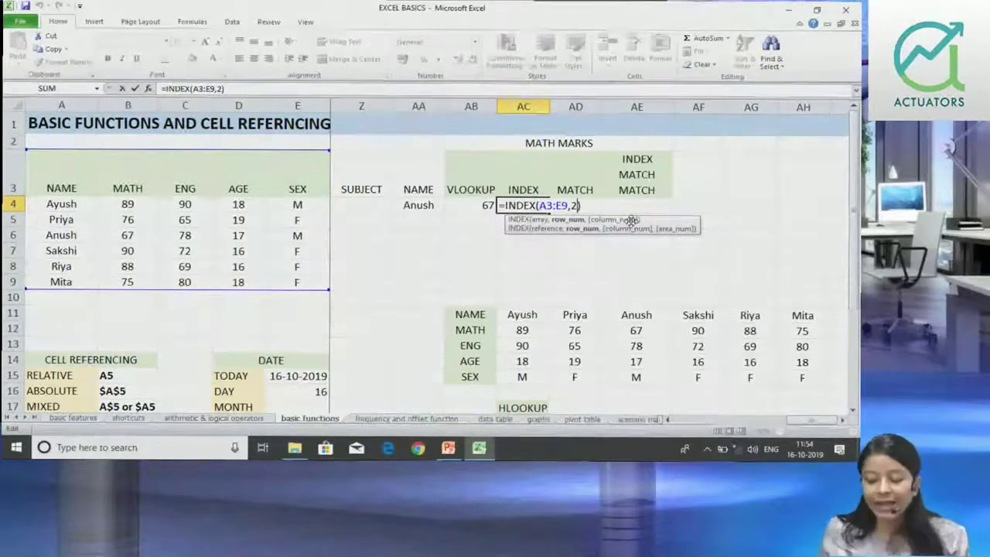
key(Return)
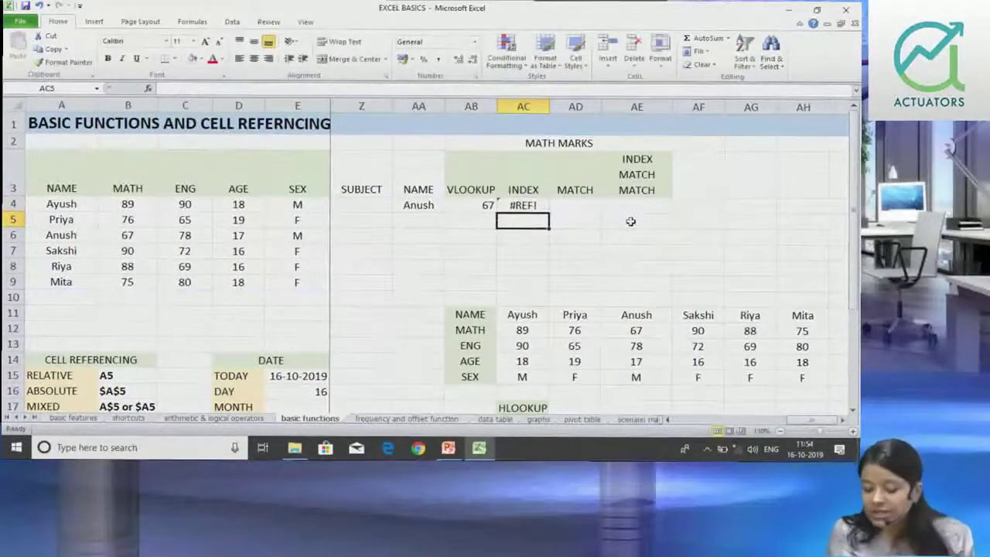
key(Up)
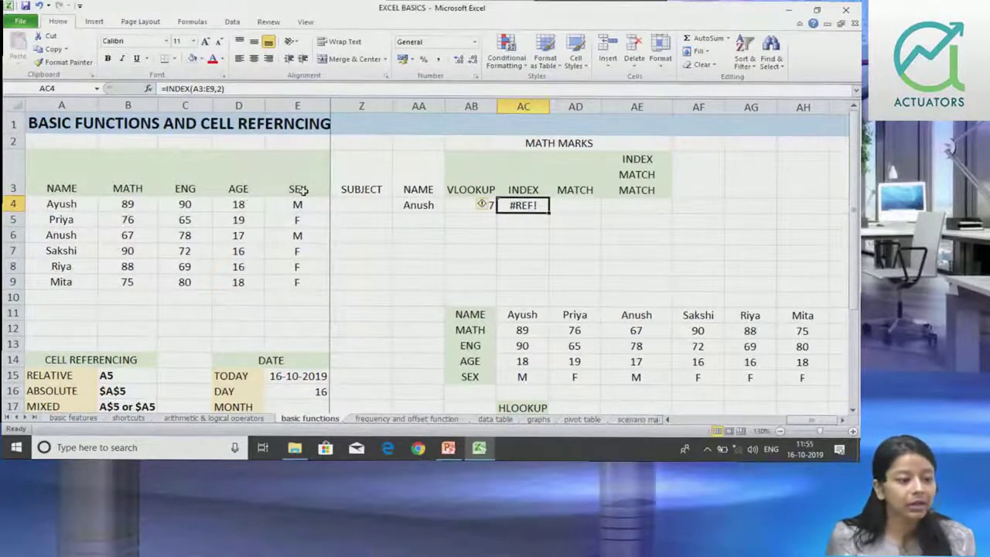
double_click(510, 206)
click(576, 205)
key(Return)
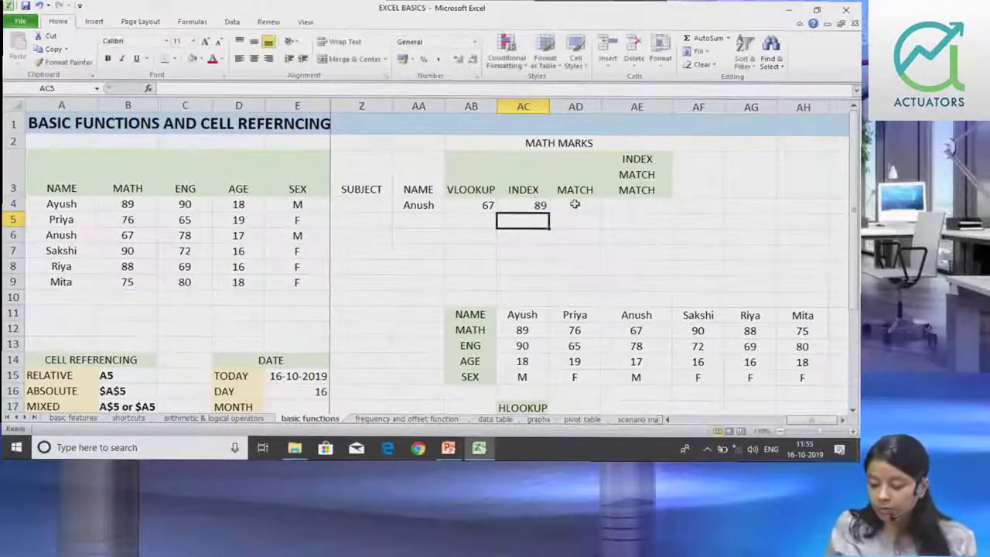
Step: Enter a single-column INDEX formula =INDEX(B3:B9,2) below Anush's row
text(=IND)
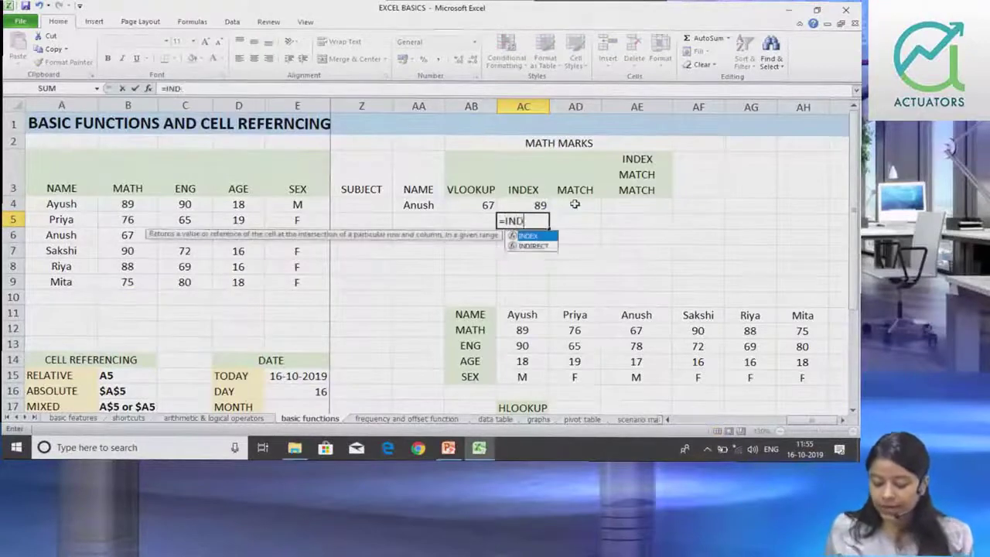
text(EX()
mouse_move(116, 176)
mouse_down()
mouse_move(120, 302)
mouse_move(122, 282)
mouse_up()
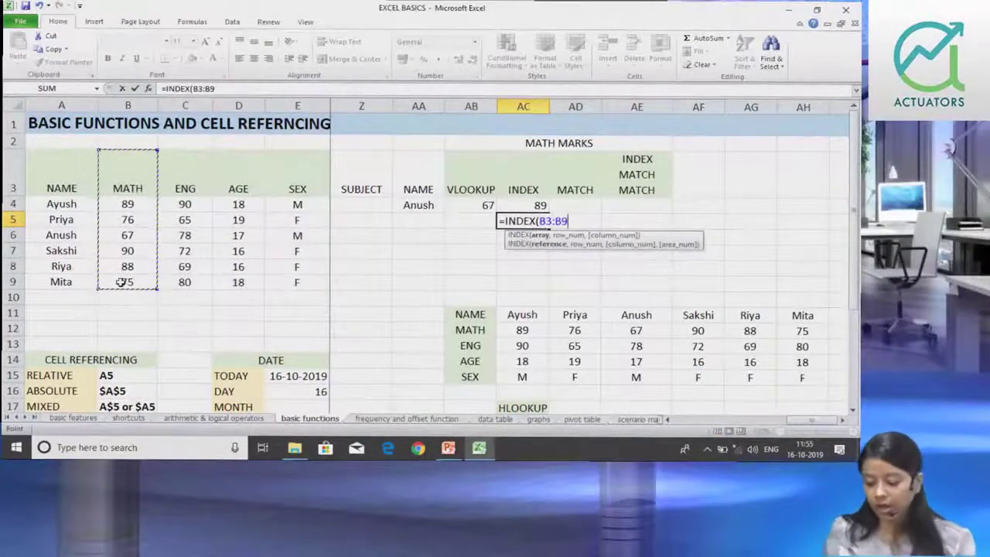
text(,2))
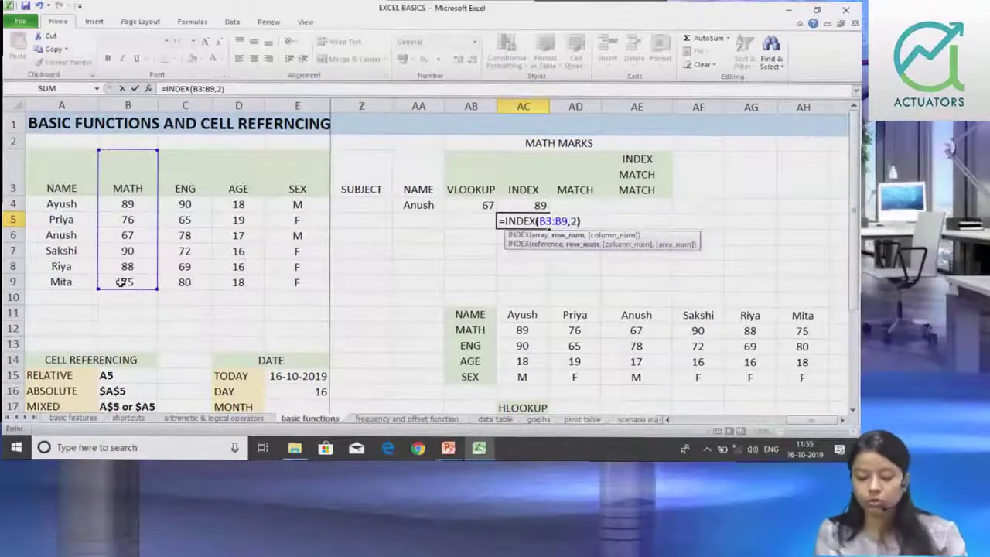
key(Return)
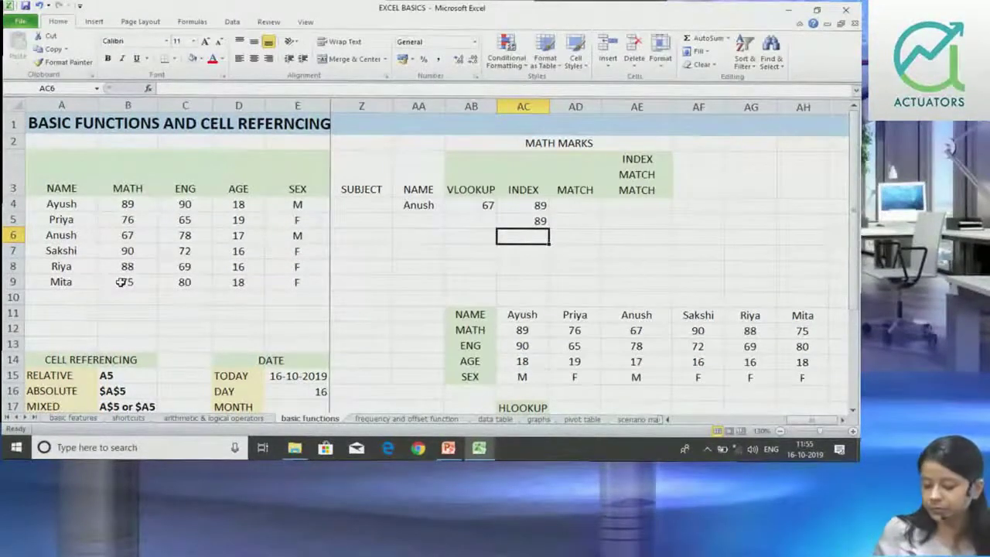
Step: Delete the extra 89 and review Anush's =INDEX(A3:E9,2,2), which still returns 89
key(Up)
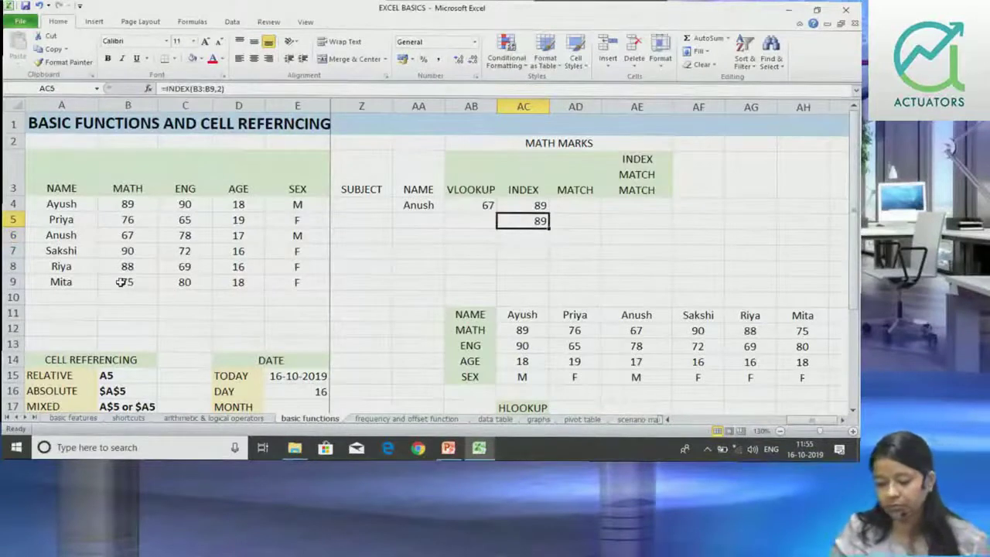
key(Delete)
key(Up)
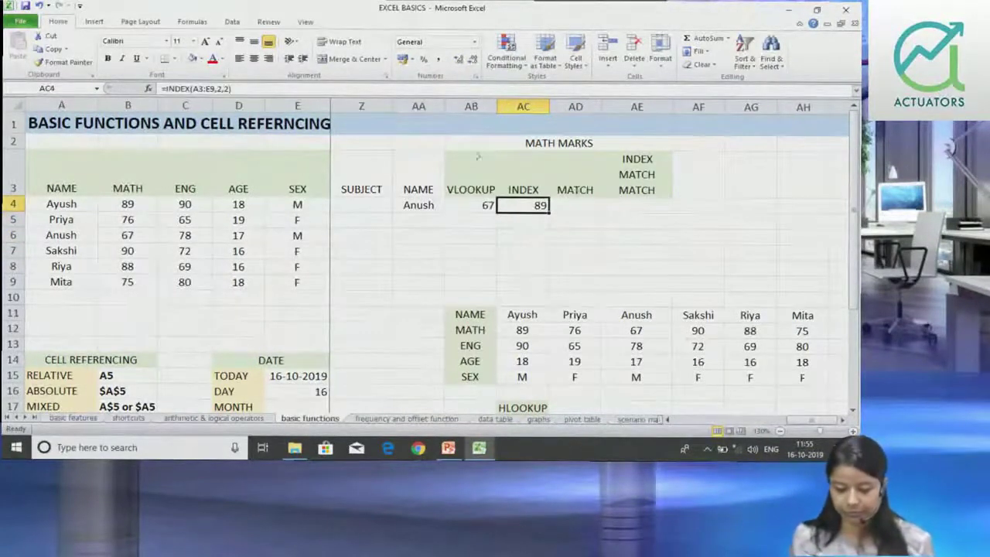
key(F2)
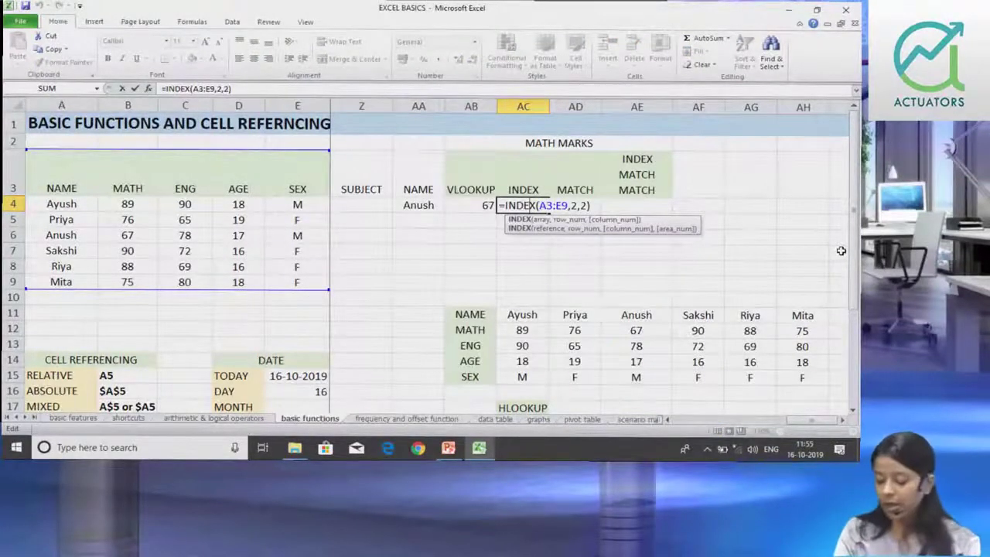
key(Return)
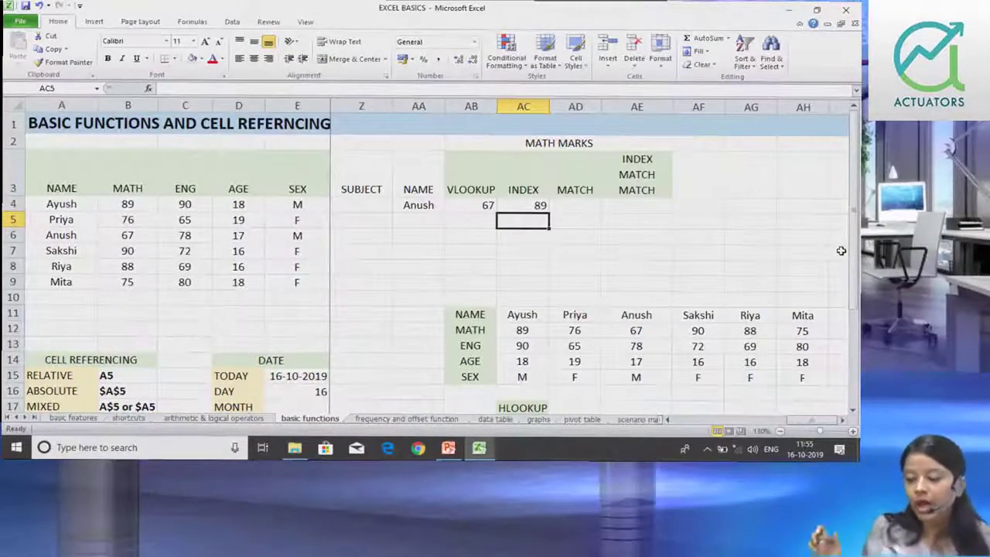
key(Up)
key(Right)
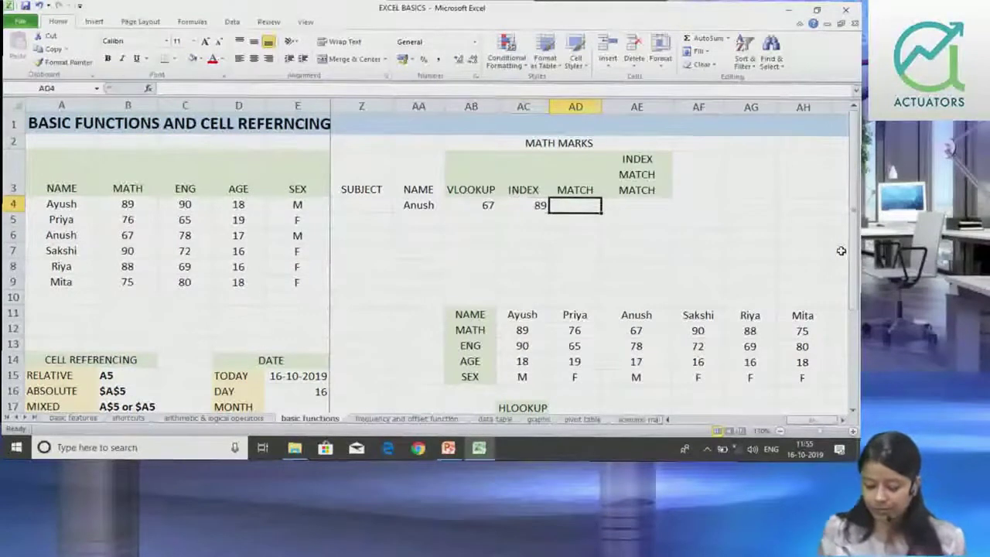
Step: Type =MATCH in AD4 to begin Anush's MATCH formula
text(=MATCH)
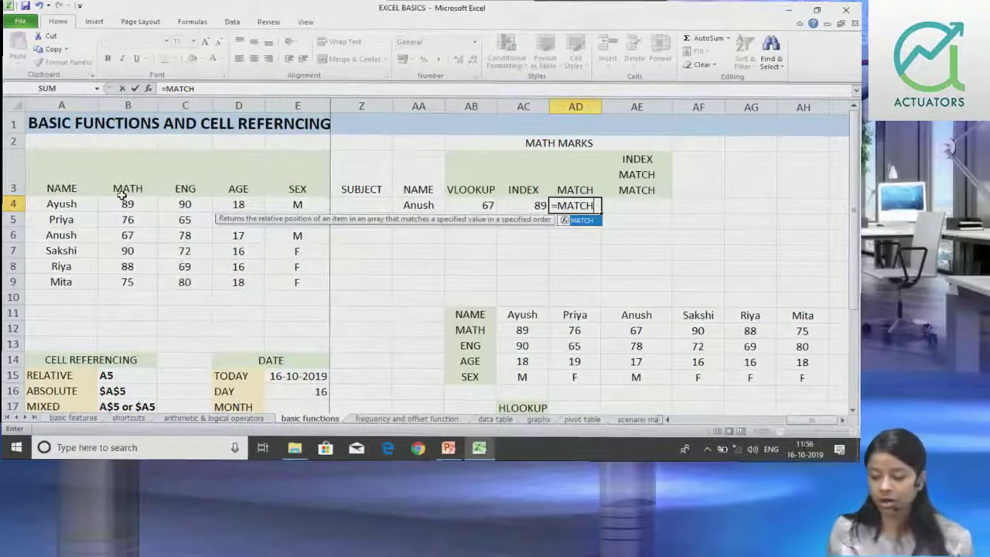
Step: Complete =MATCH(AA4,A3:A9,0) with exact match, returning Anush's position 4
text(()
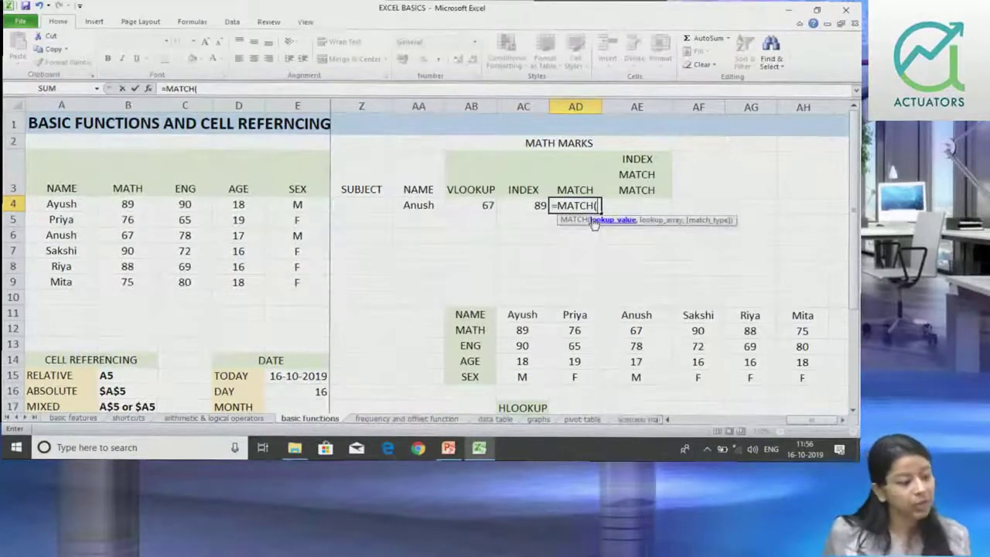
click(432, 205)
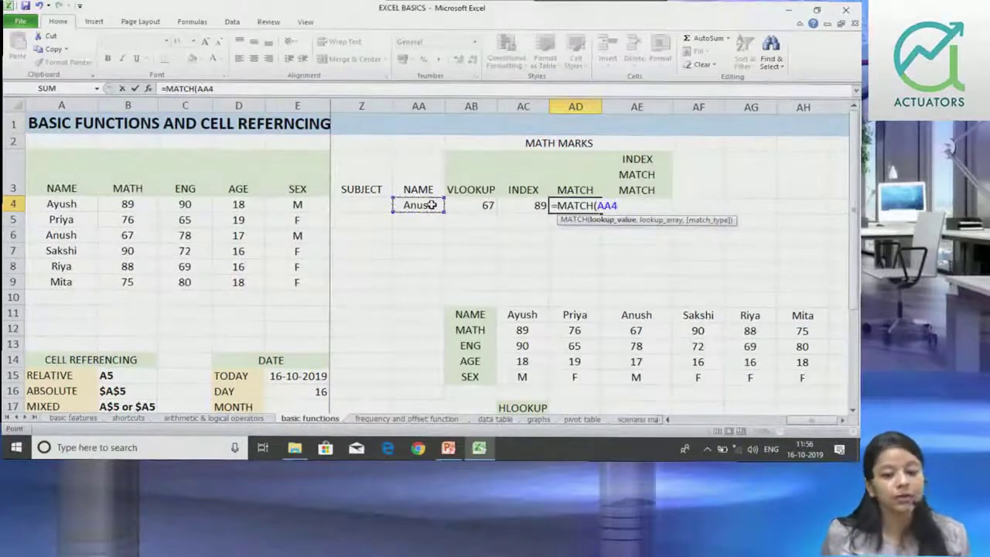
text(,)
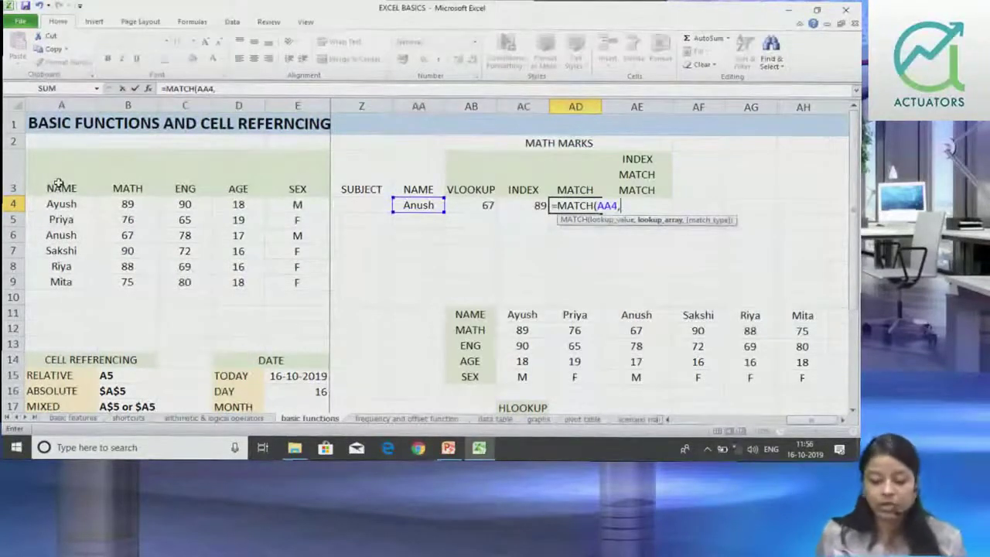
drag(74, 173, 84, 277)
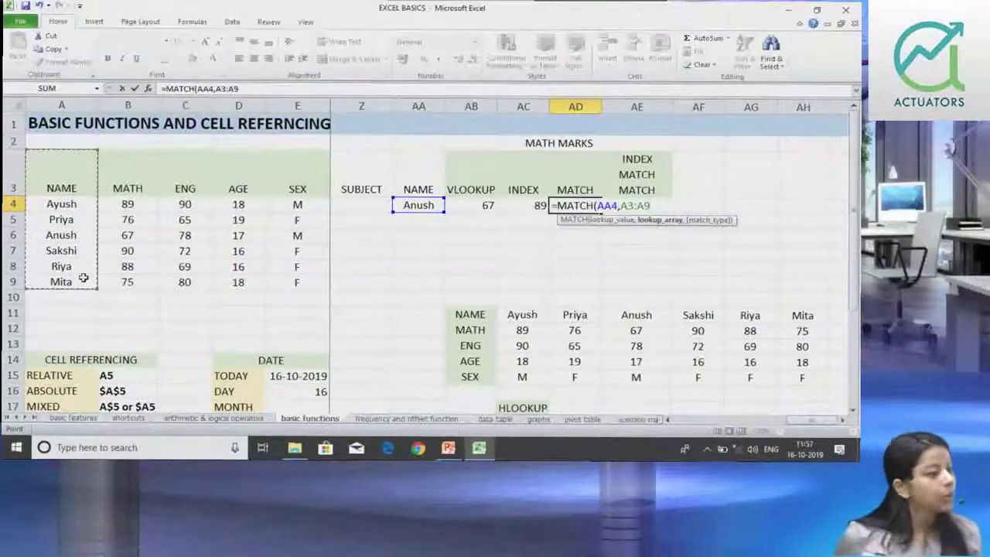
text(,)
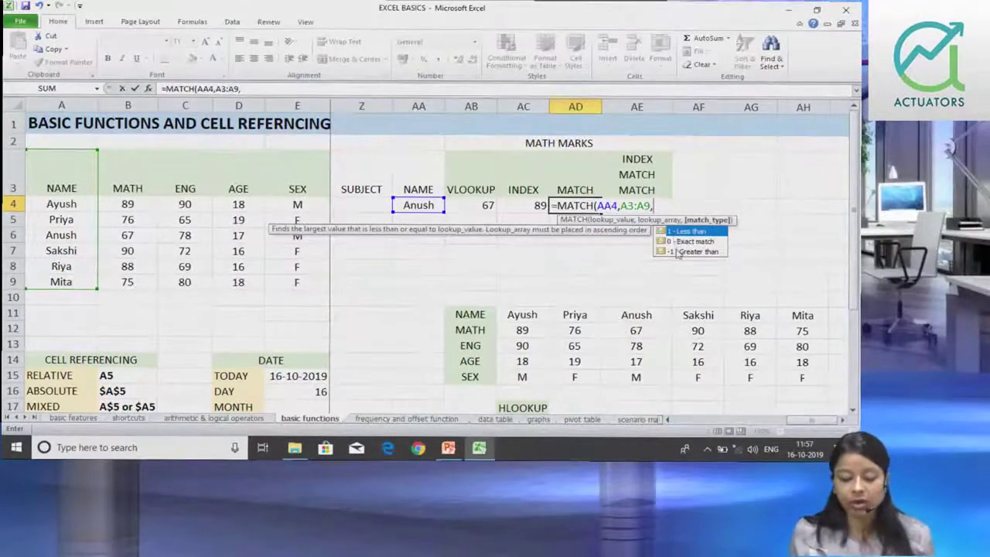
double_click(675, 242)
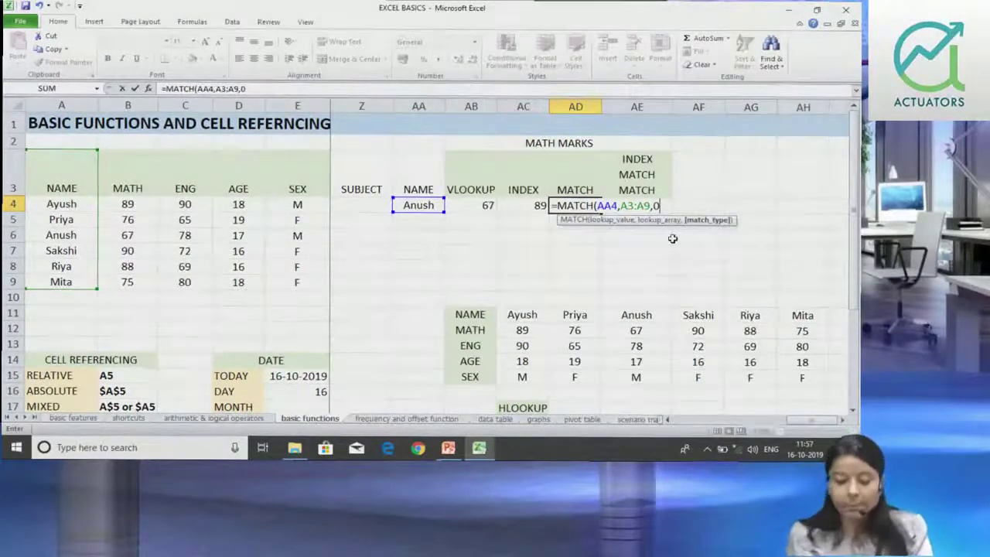
text())
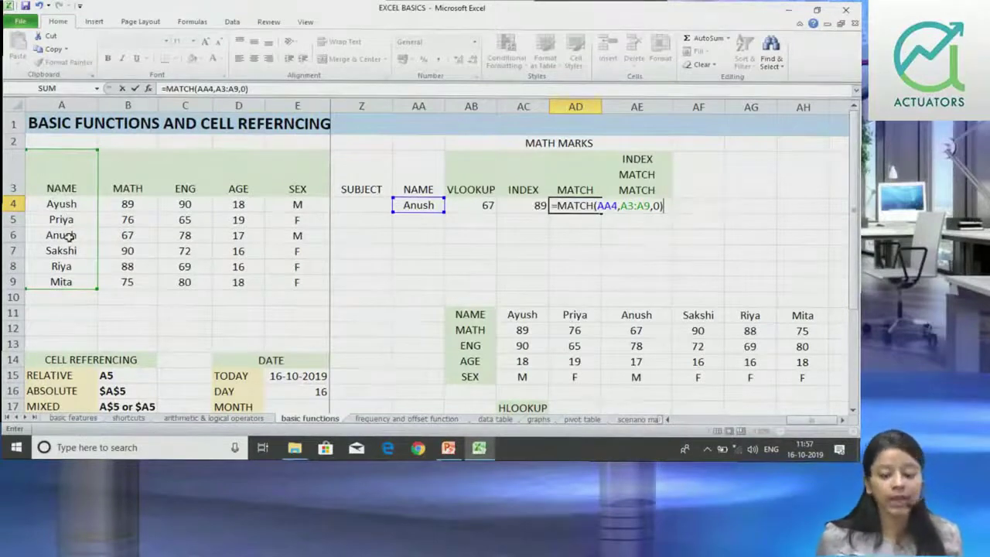
key(Return)
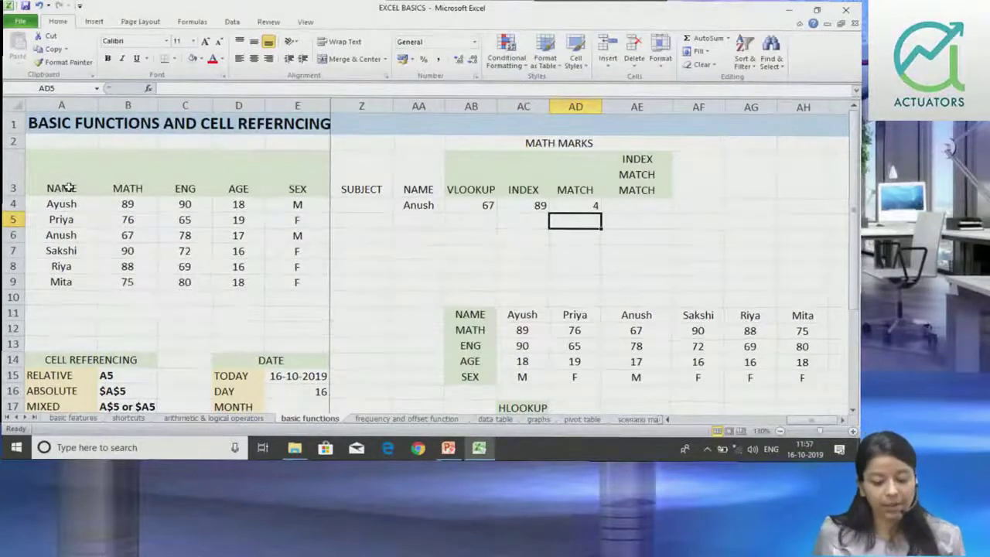
drag(72, 167, 70, 276)
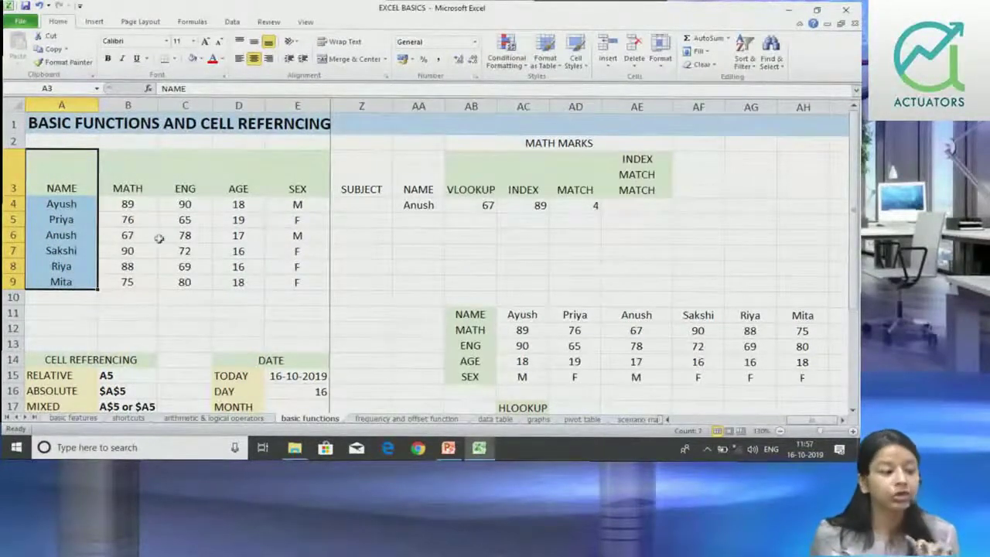
double_click(72, 188)
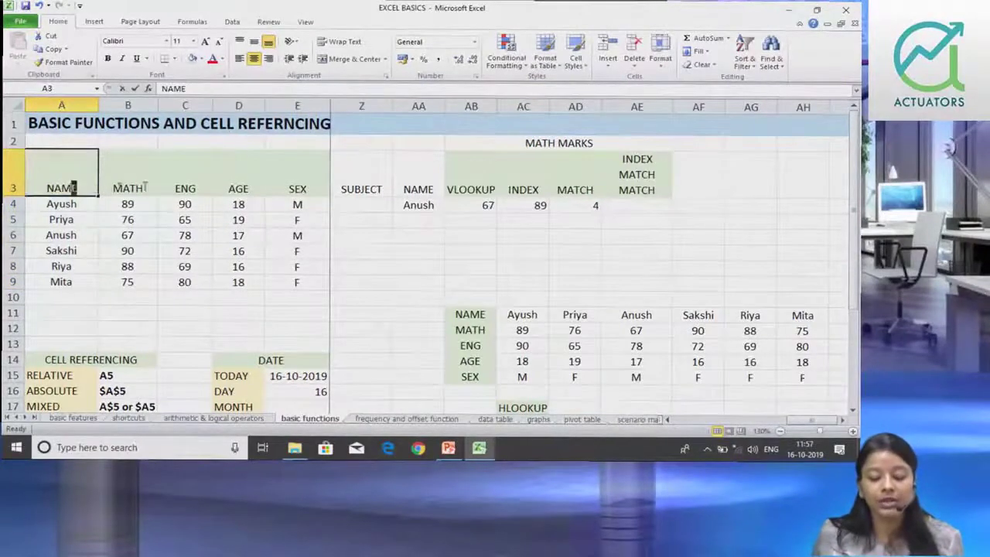
drag(71, 188, 230, 181)
key(Return)
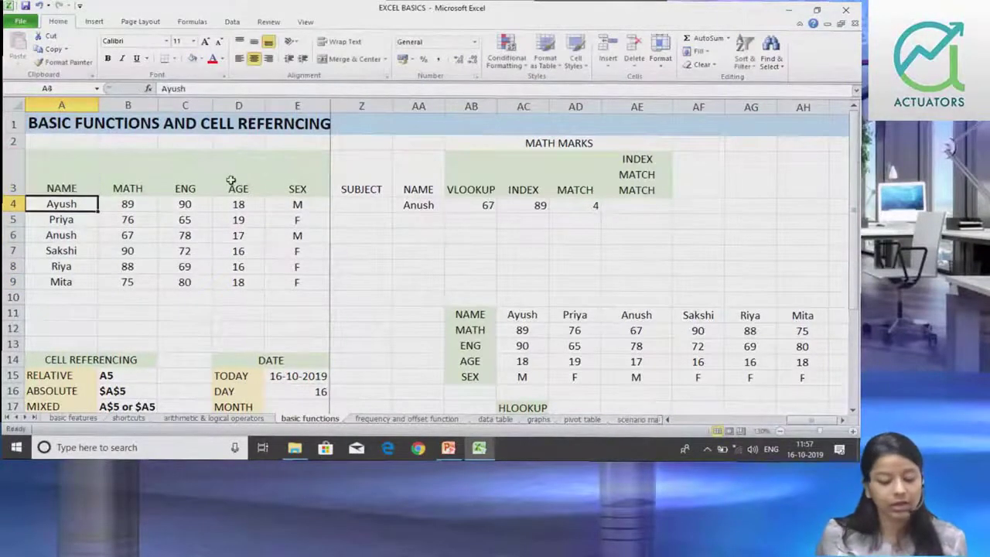
drag(62, 186, 296, 179)
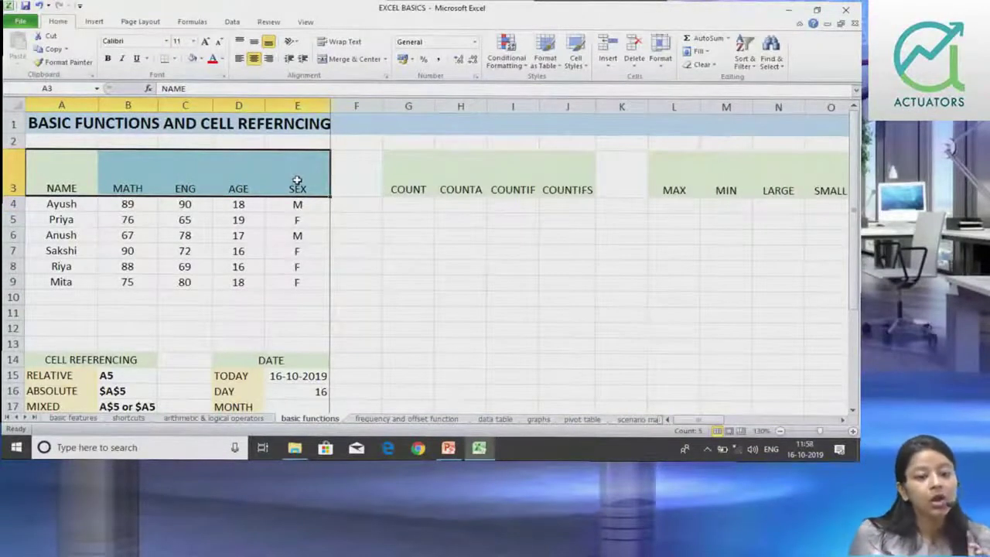
click(342, 192)
key(Right)
key(Right)
key(Right)
key(Right)
key(Right)
key(Right)
key(Right)
key(Right)
key(Right)
key(Right)
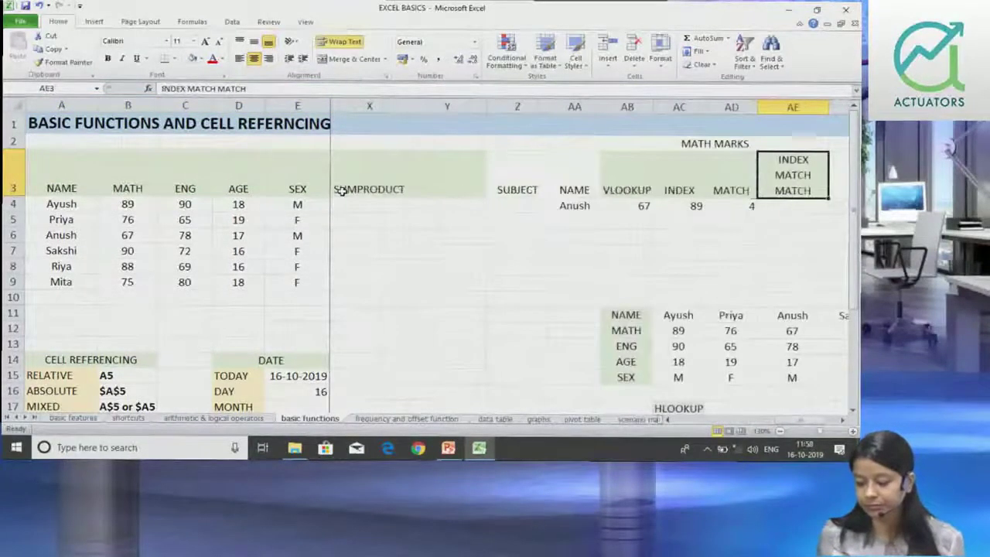
key(ctrl+Right)
key(ctrl+Left)
key(Left)
key(Left)
key(Left)
key(Left)
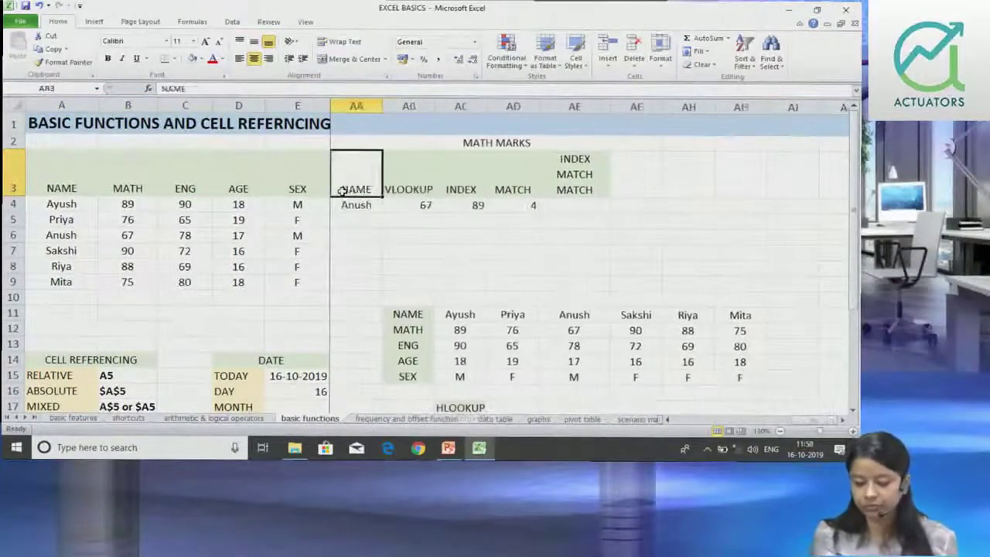
key(Left)
key(Left)
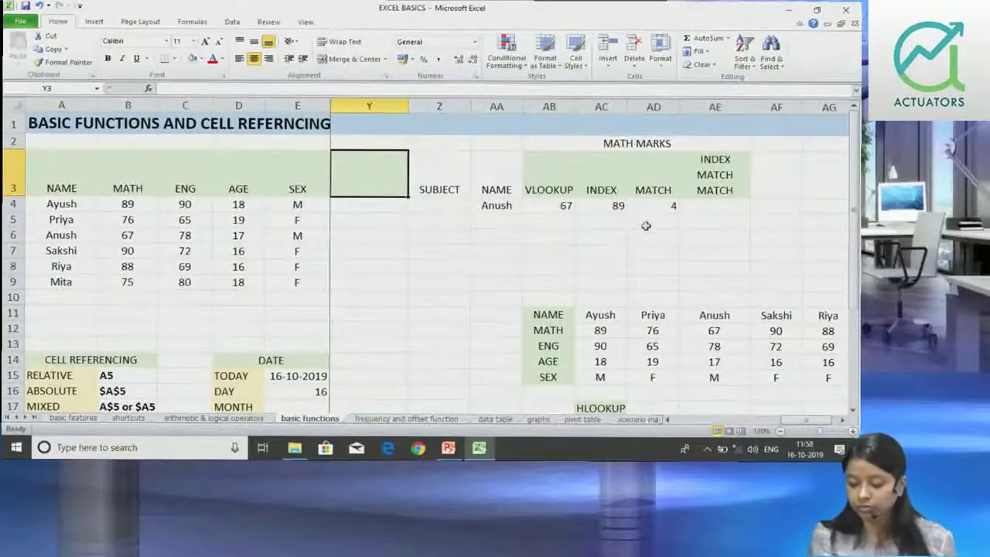
click(645, 223)
key(Left)
key(Left)
key(Left)
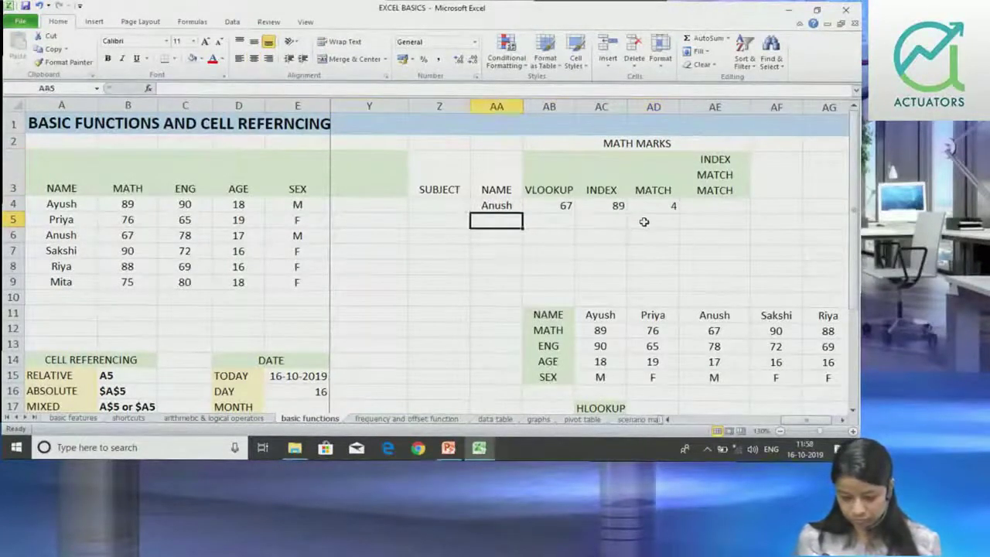
key(Left)
key(Left)
key(Left)
key(Right)
key(Right)
key(Right)
key(Right)
key(Right)
key(Right)
key(Right)
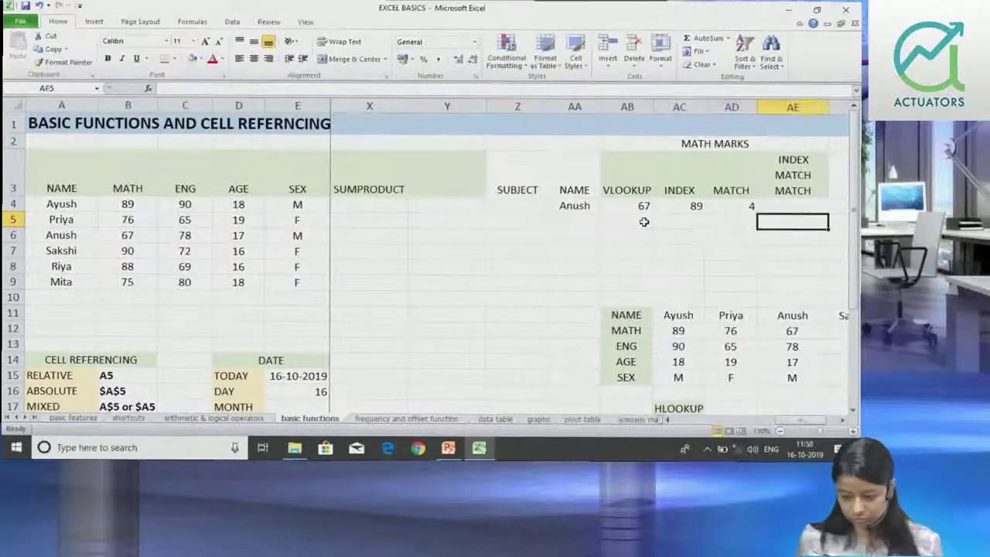
key(Right)
key(Right)
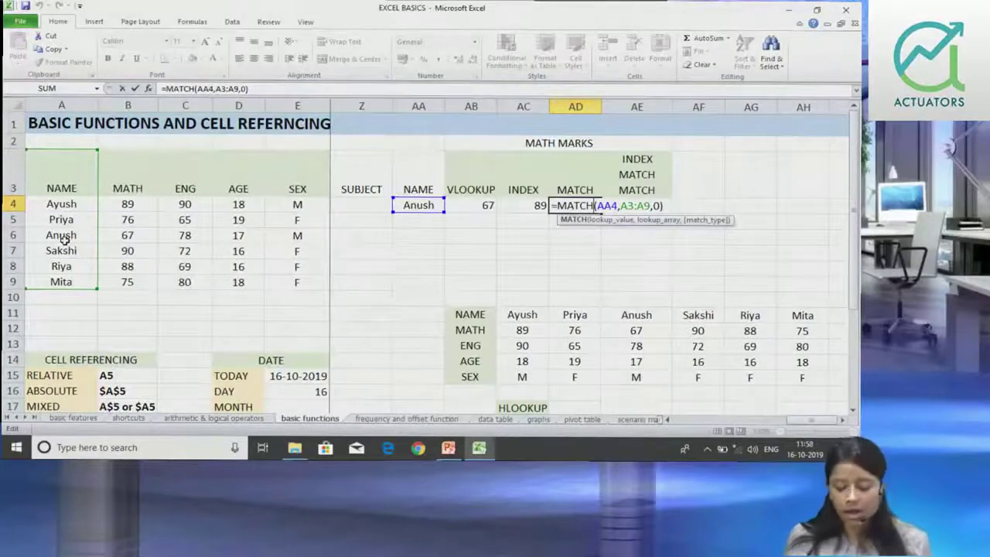
key(Return)
text(=)
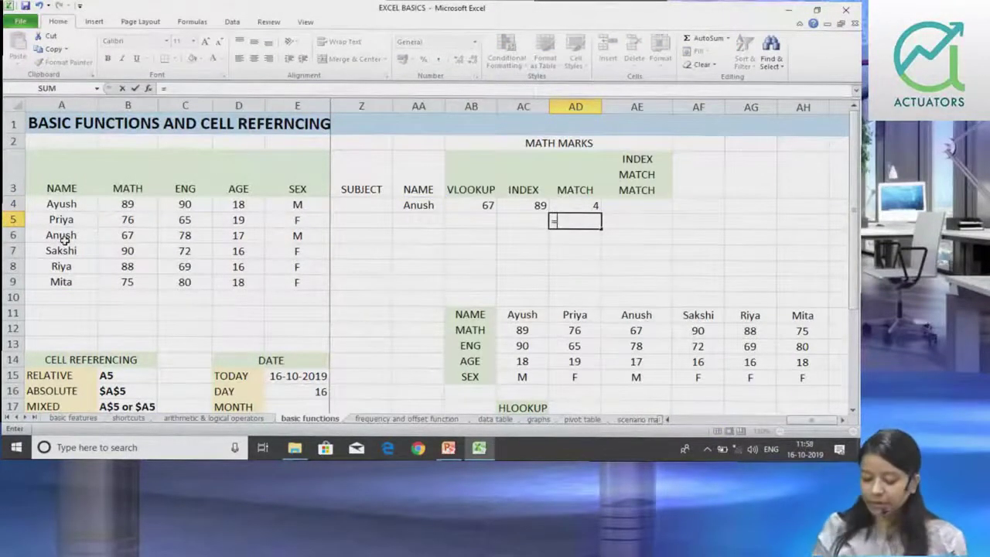
text(ma)
key(Tab)
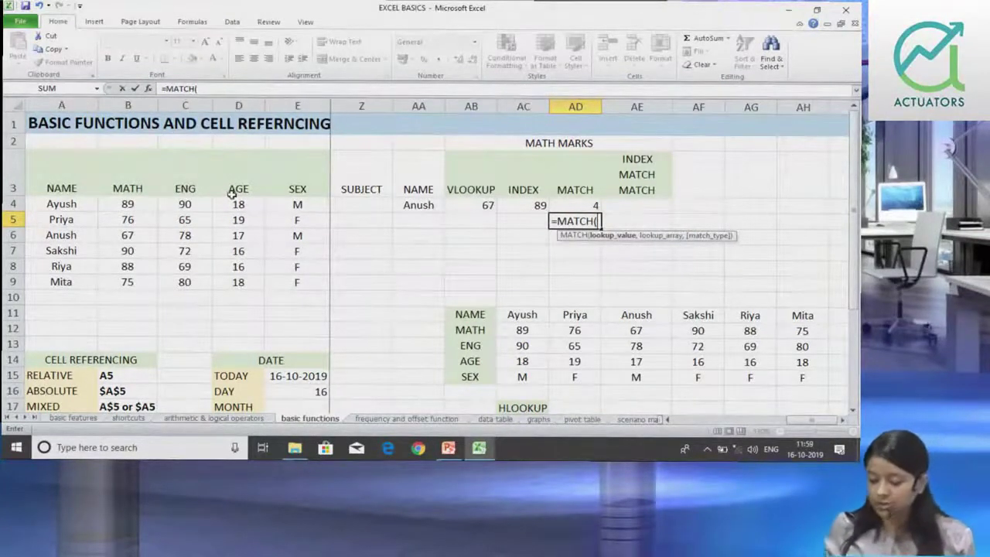
key(BackSpace)
key(Escape)
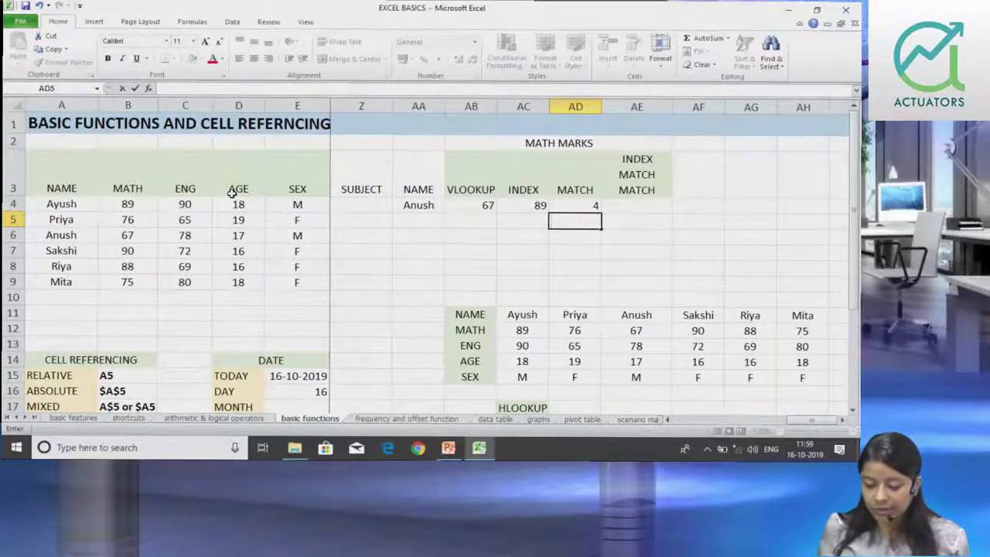
click(357, 207)
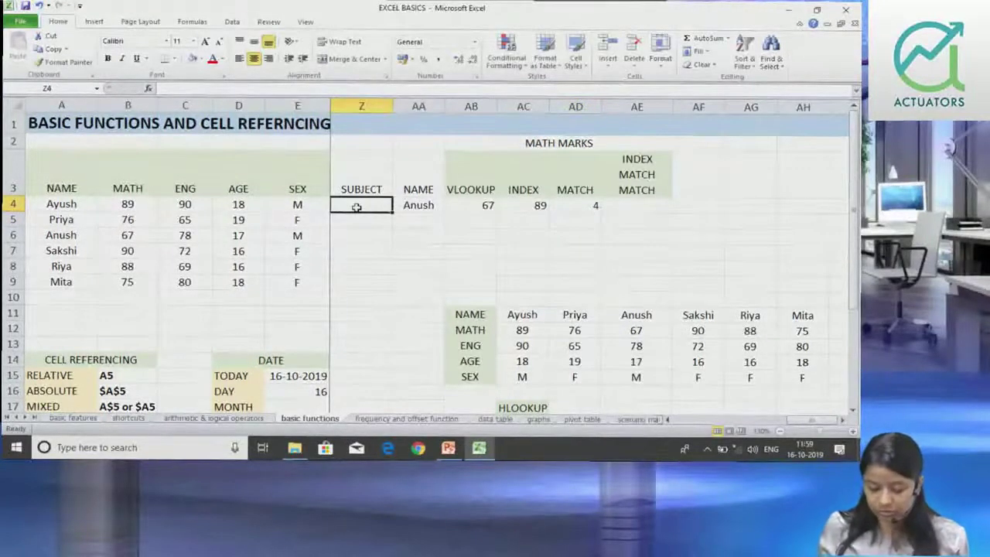
Step: Enter MATH in Z4 and =MATCH(Z4,A3:E3,0) in AD5, returning 2
text(MATH)
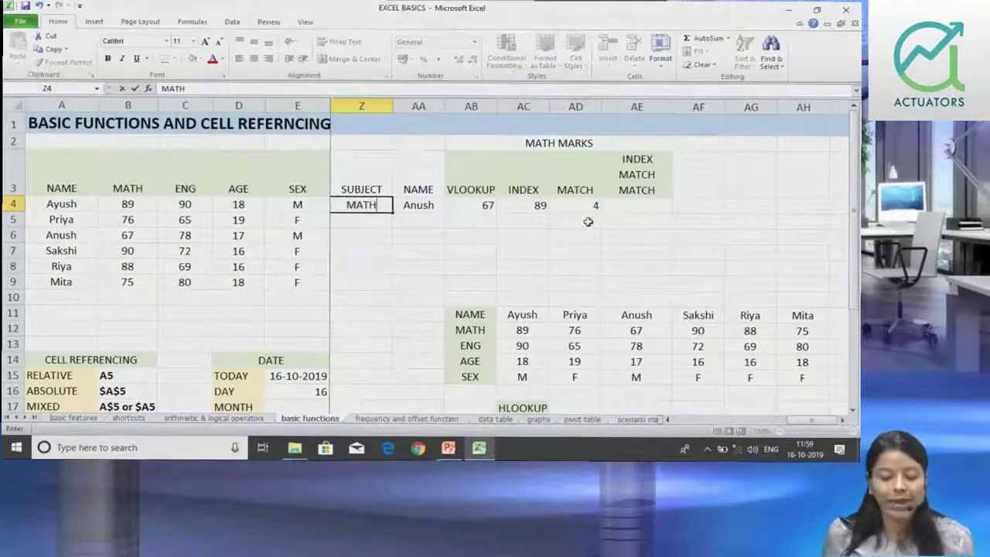
click(588, 222)
text(=MATCH()
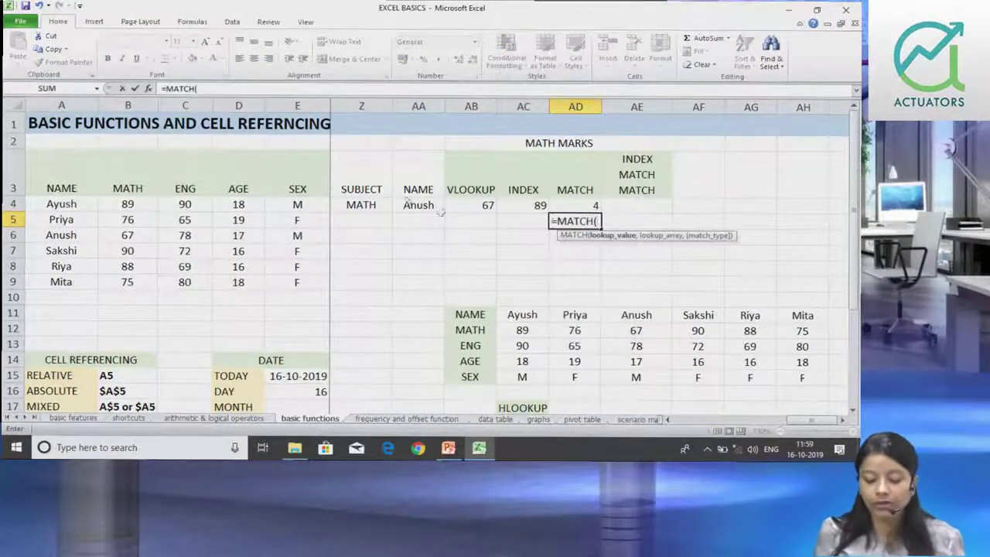
click(368, 207)
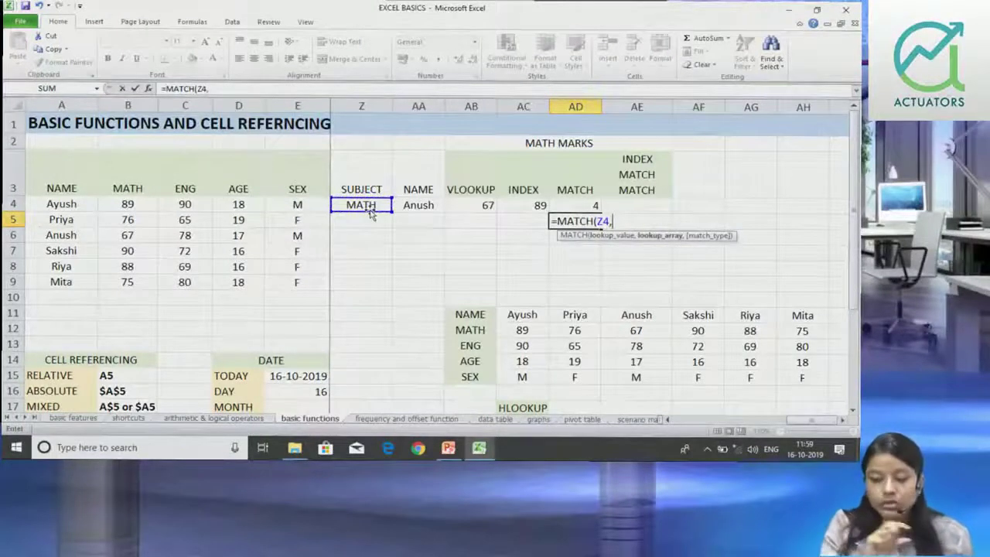
drag(77, 182, 308, 184)
text(,0)
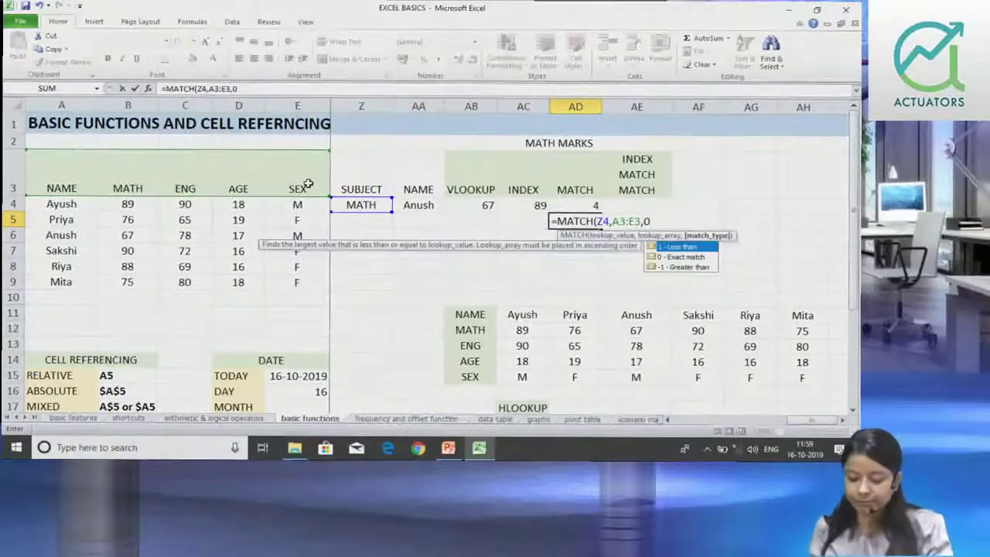
text())
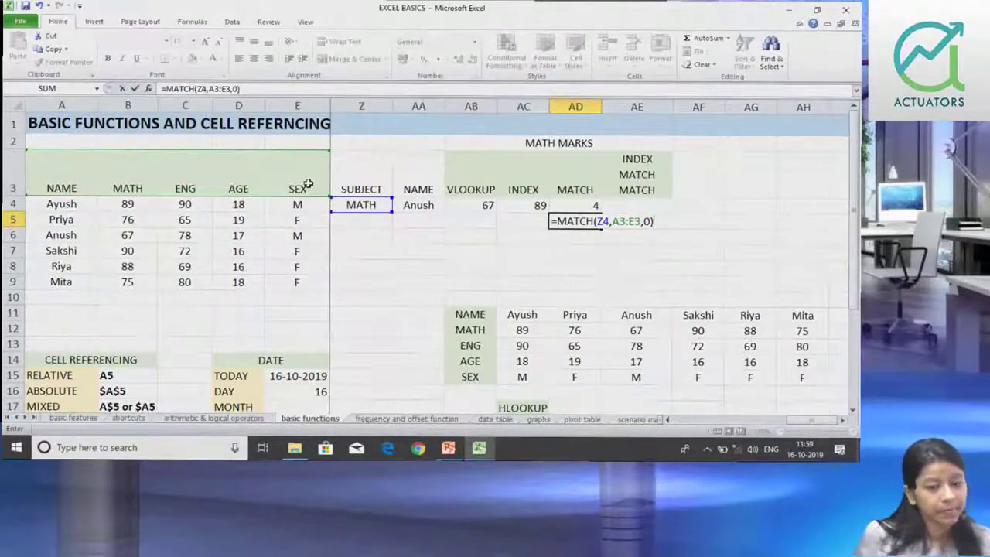
key(Return)
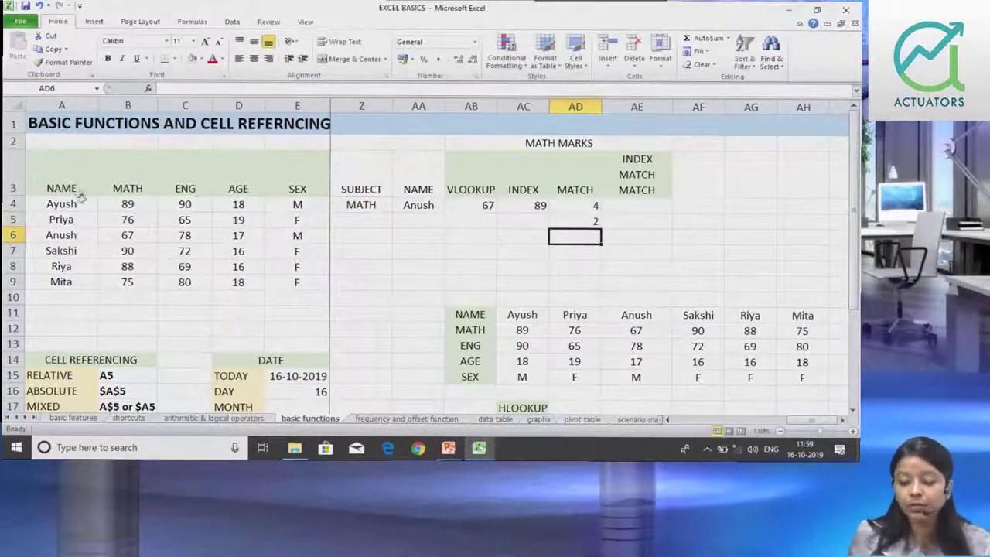
Step: Highlight headers A3:E3, check AA4, then open AD5's =MATCH(Z4,A3:E3,0) for editing
drag(78, 192, 314, 192)
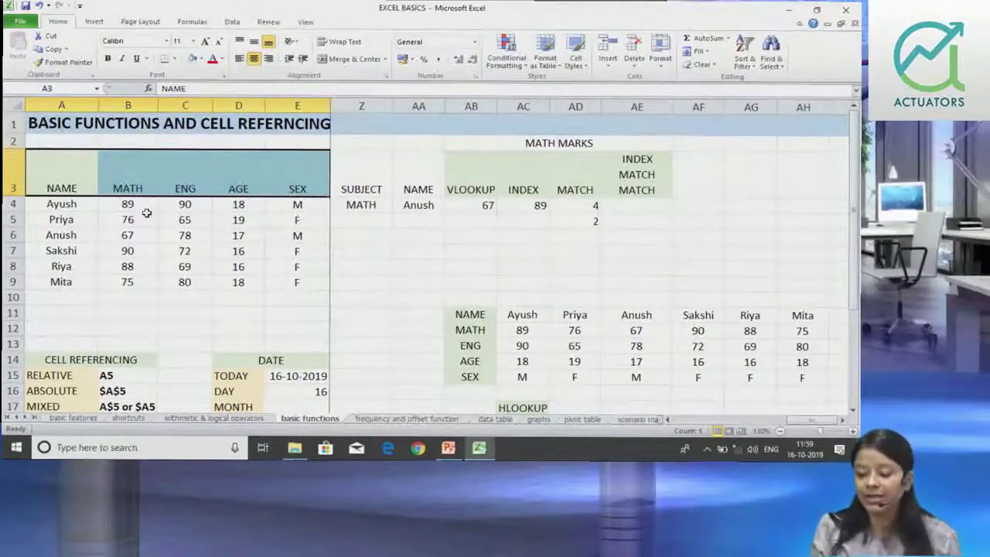
click(580, 225)
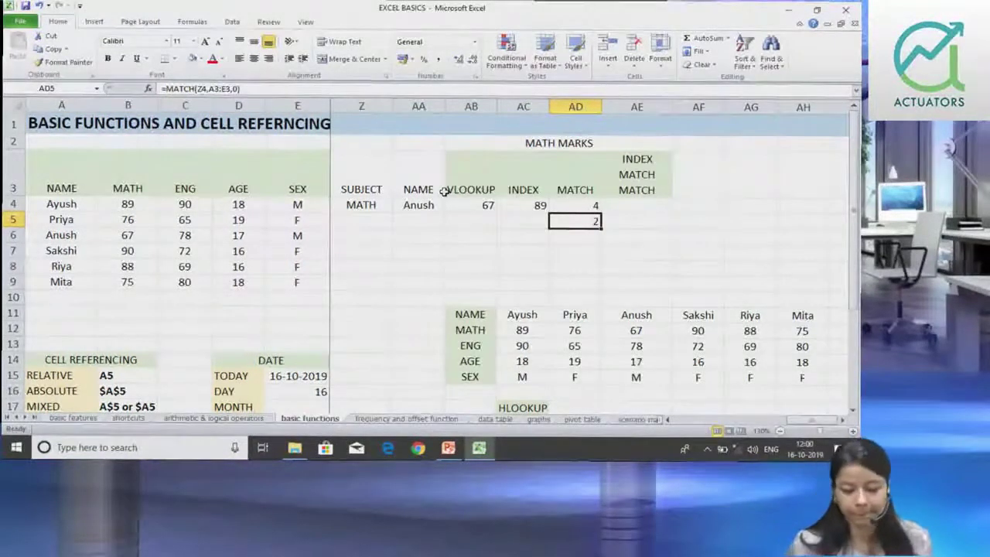
click(432, 203)
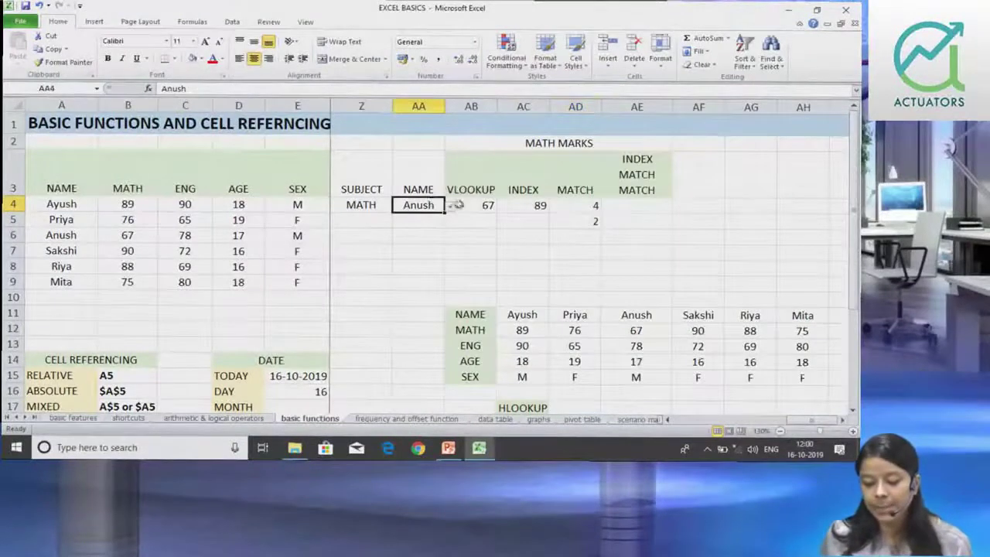
click(574, 299)
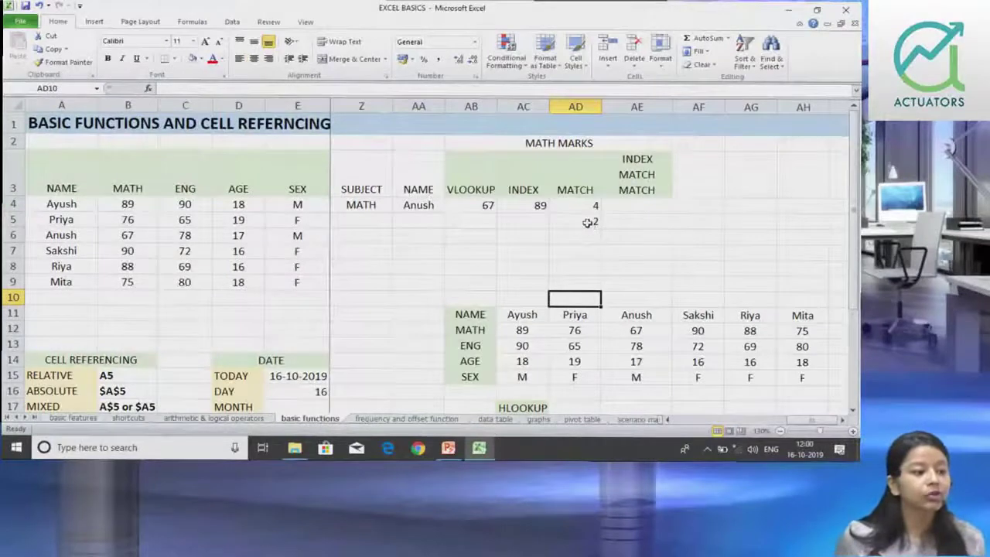
click(589, 224)
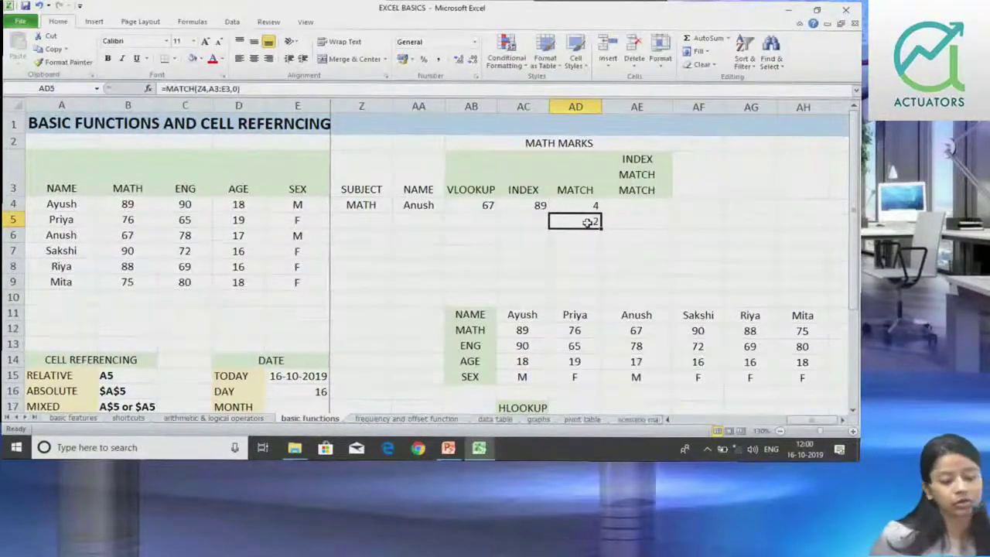
double_click(588, 222)
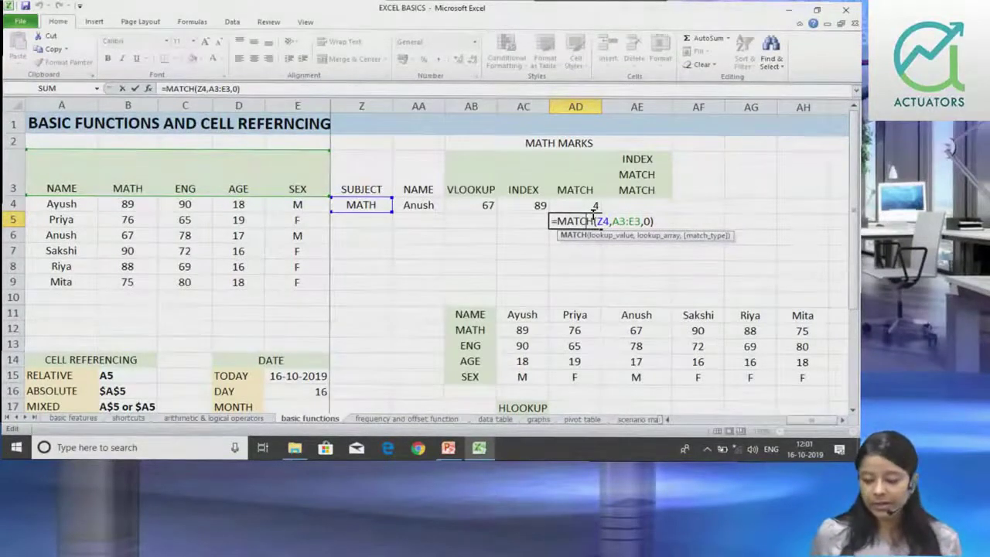
Step: Retype match type 0 in AD5's MATCH formula and confirm it, still returning 2
key(BackSpace)
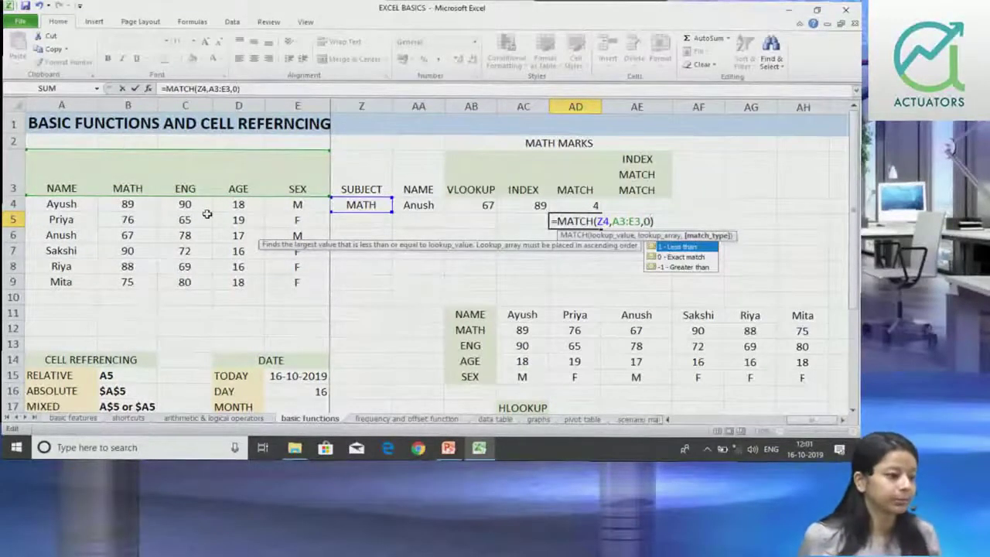
text(0)
key(Return)
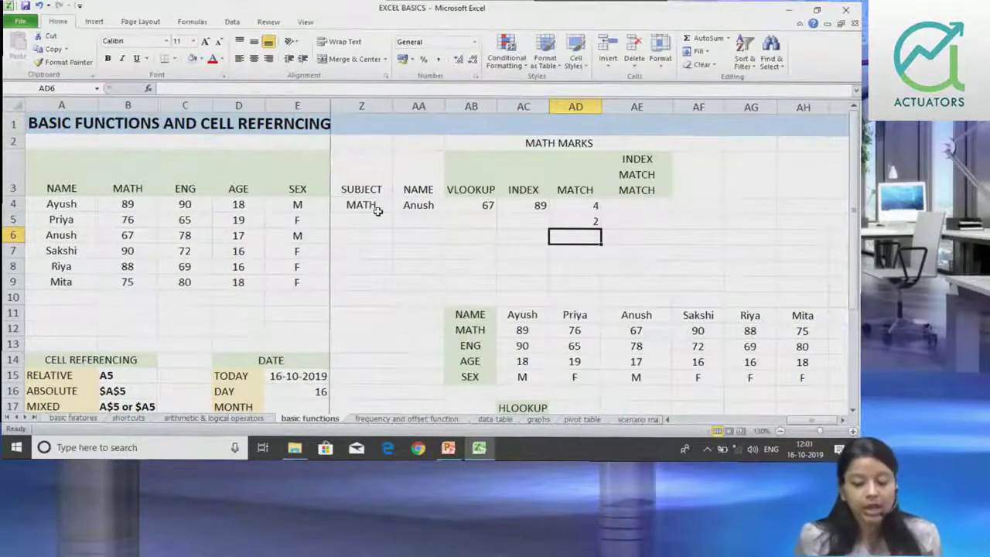
click(377, 211)
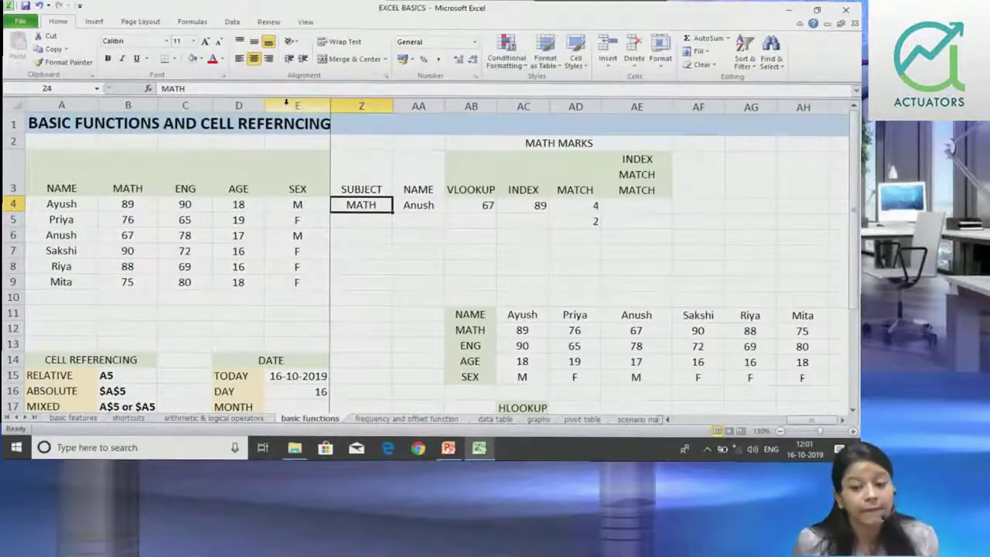
Step: Add List data validation to Z4 using the header names in A3:E3 as source
click(232, 23)
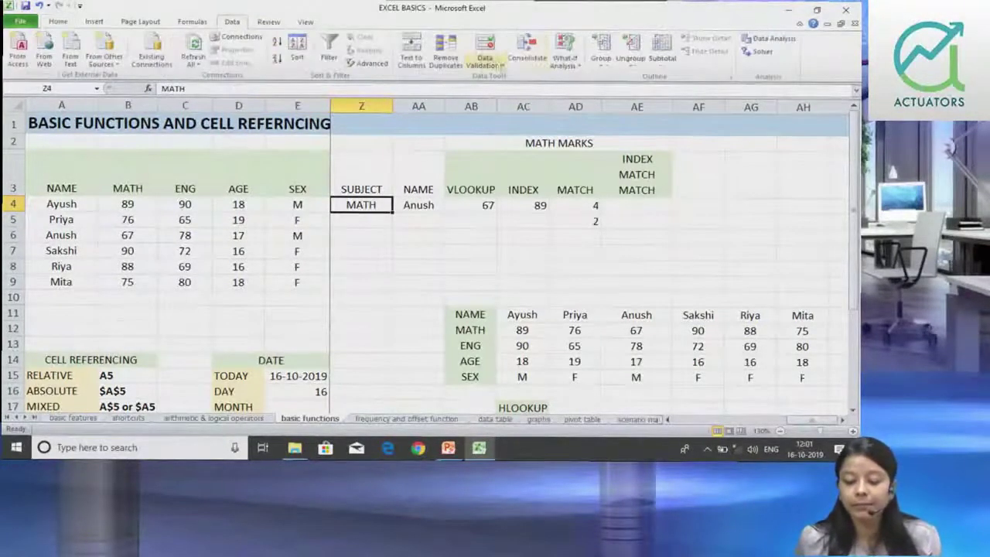
click(486, 62)
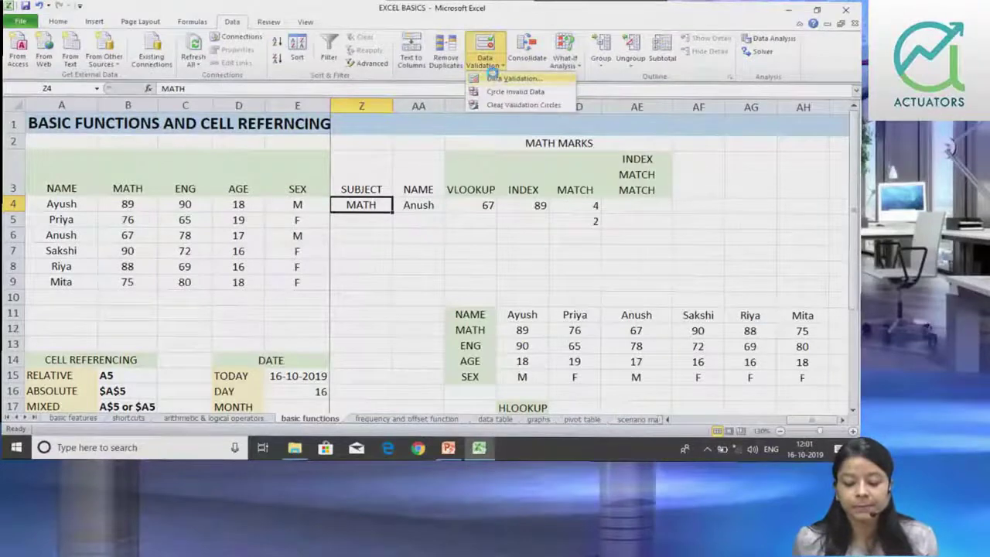
click(494, 78)
click(530, 101)
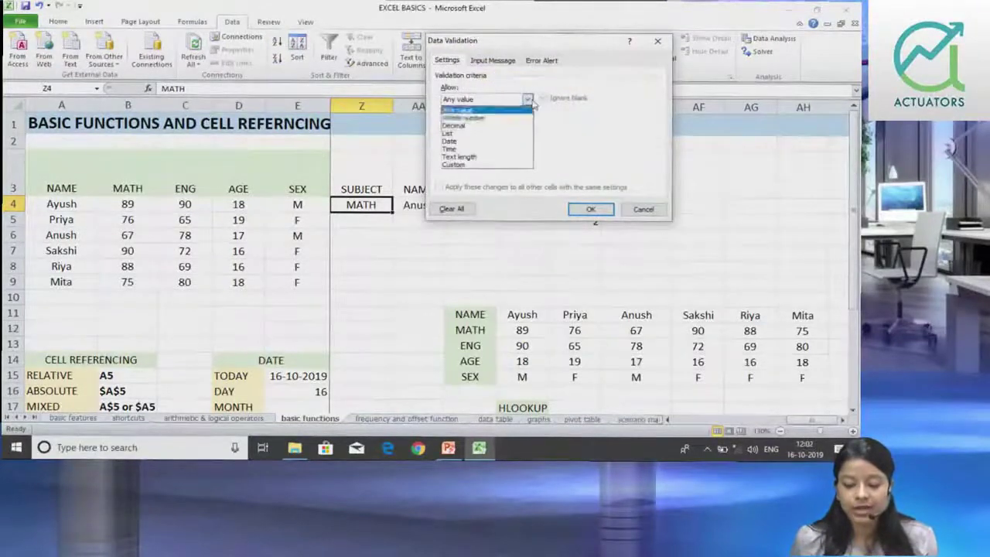
click(503, 141)
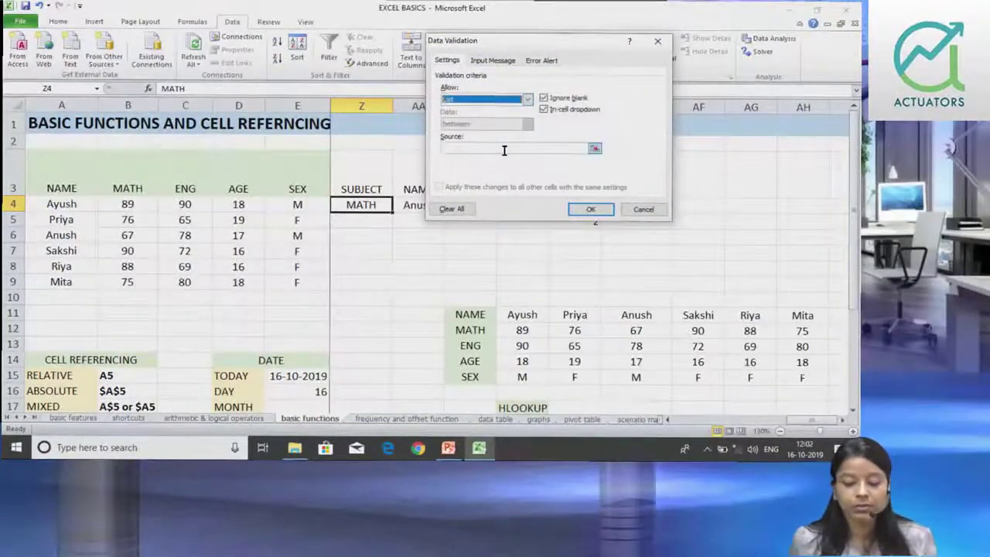
click(504, 151)
drag(67, 170, 308, 183)
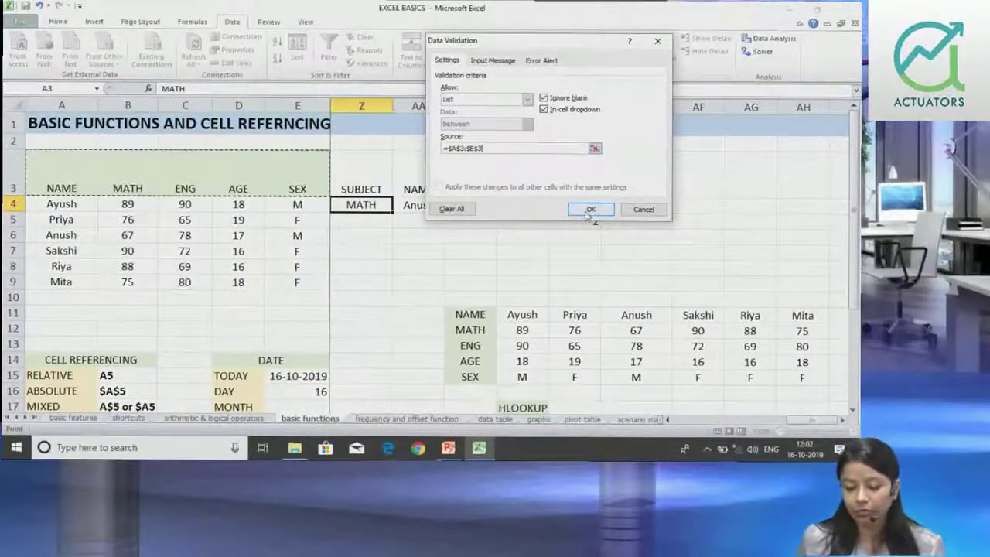
click(590, 209)
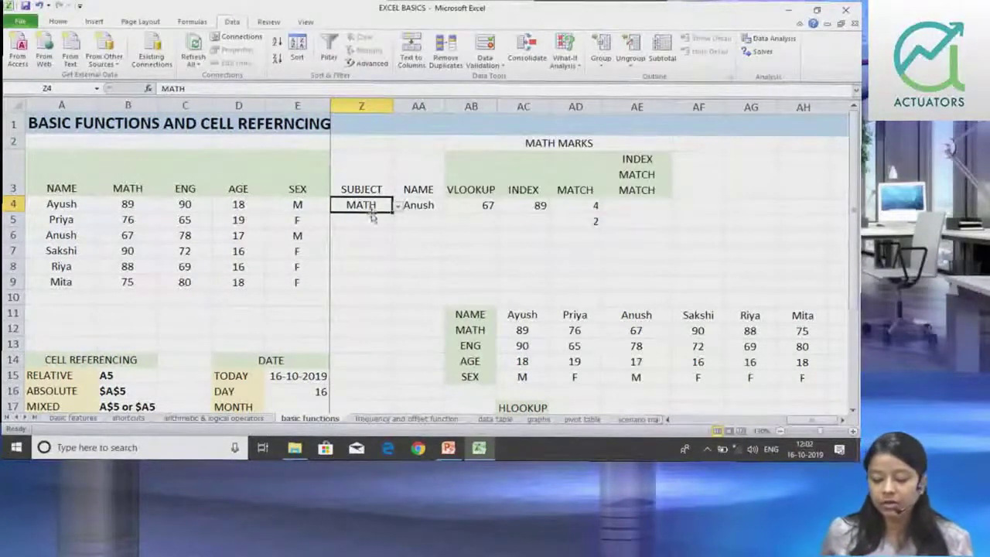
click(397, 206)
Step: Choose ENG from Z4's dropdown so AD5's MATCH returns 3
click(379, 239)
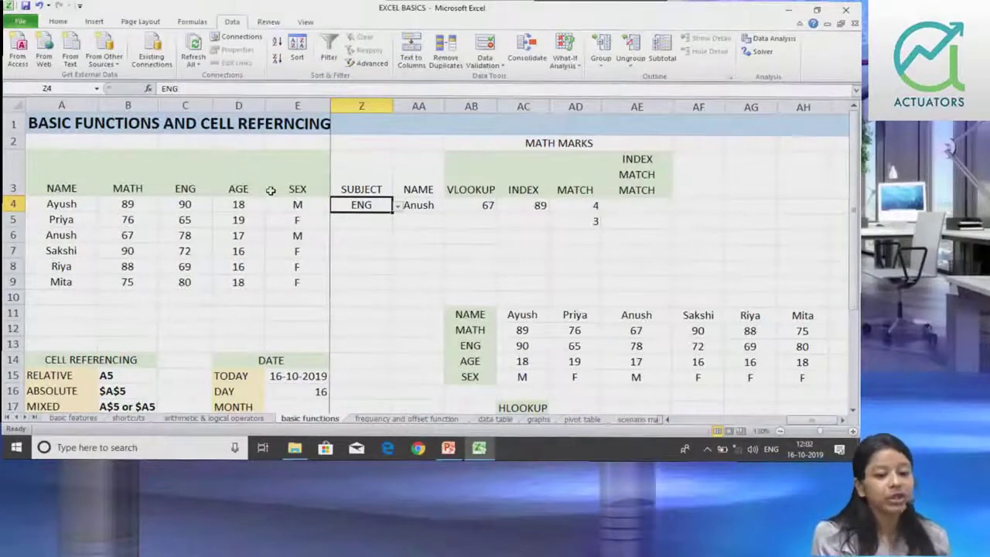
click(414, 205)
click(374, 205)
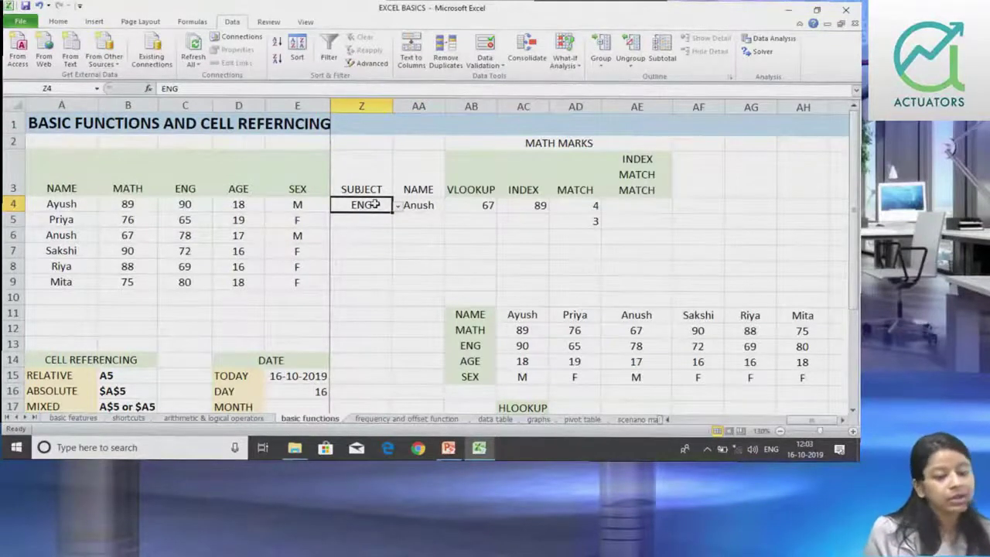
click(431, 207)
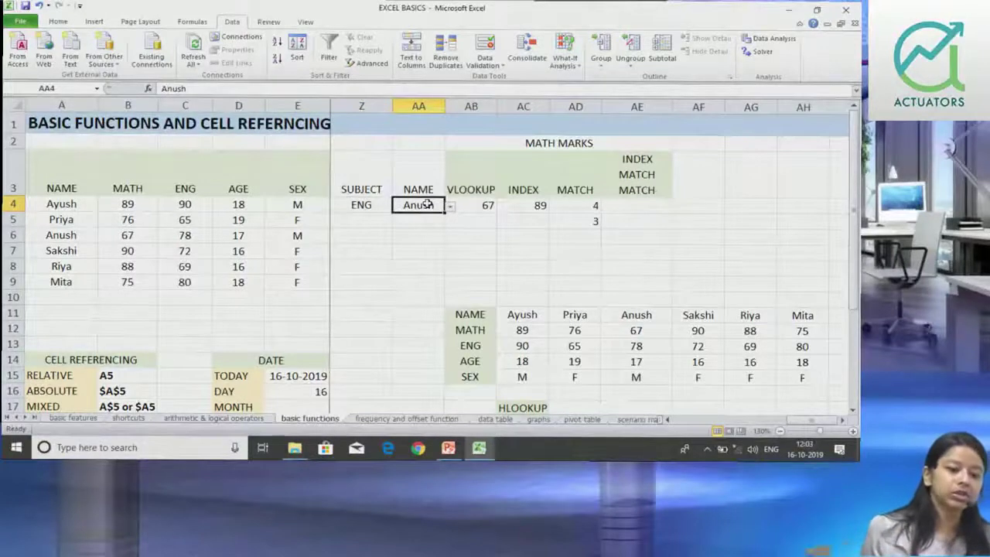
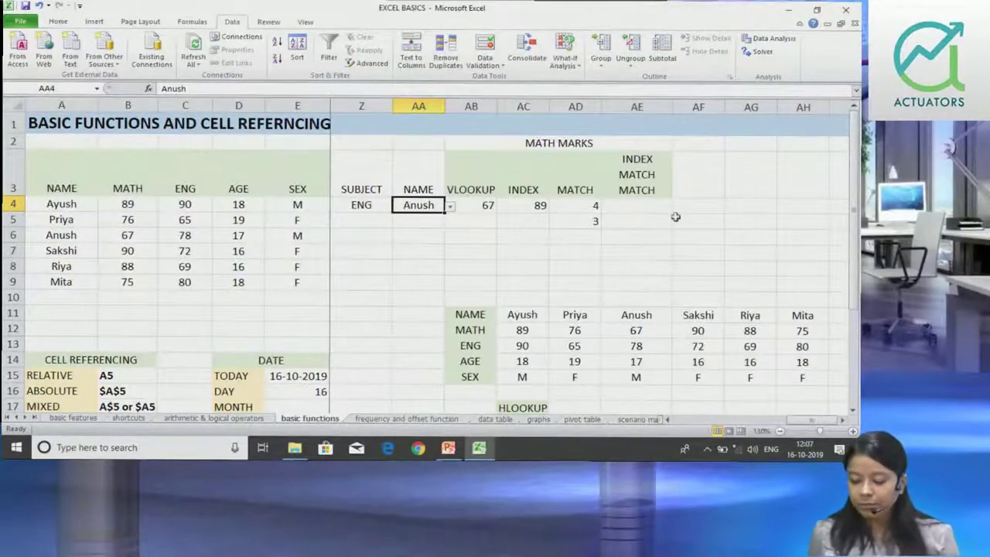
Step: Begin =INDEX( in AE4 with the student table A3:E9 as its array
click(652, 205)
text(=)
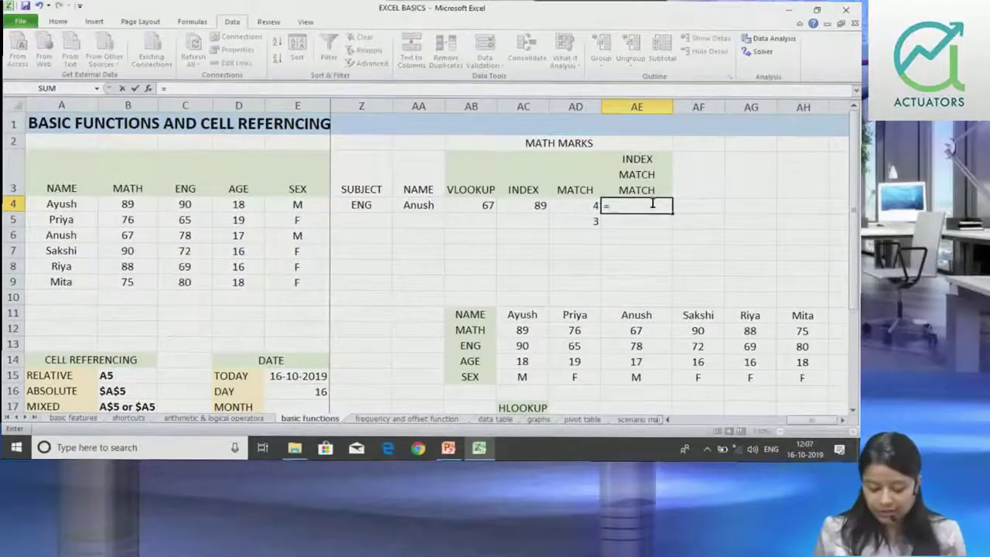
text(INDEX()
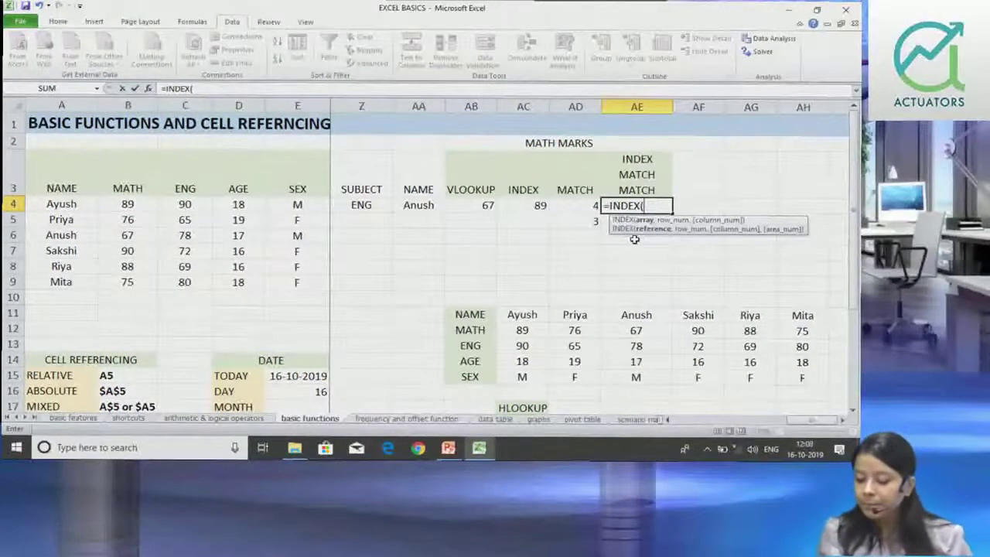
drag(66, 172, 293, 279)
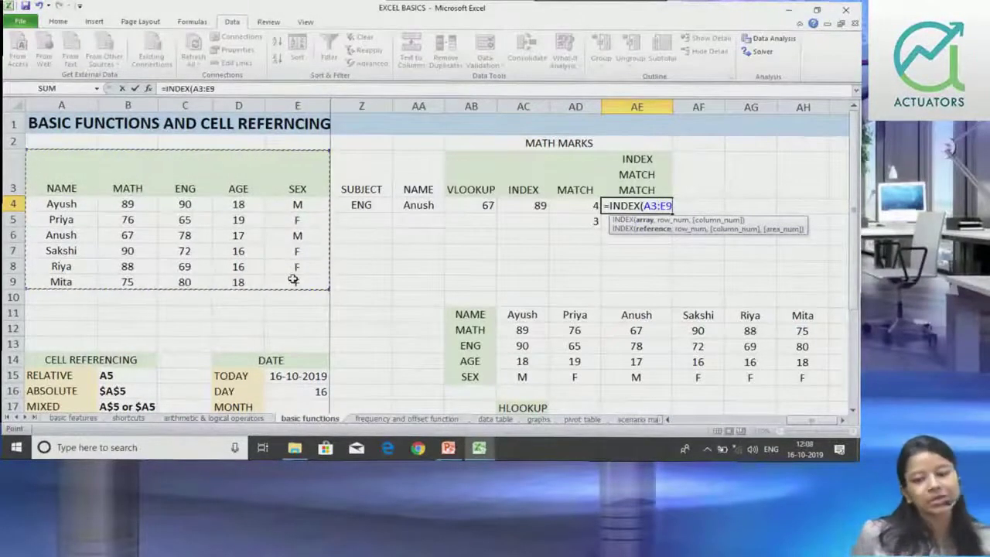
text(,)
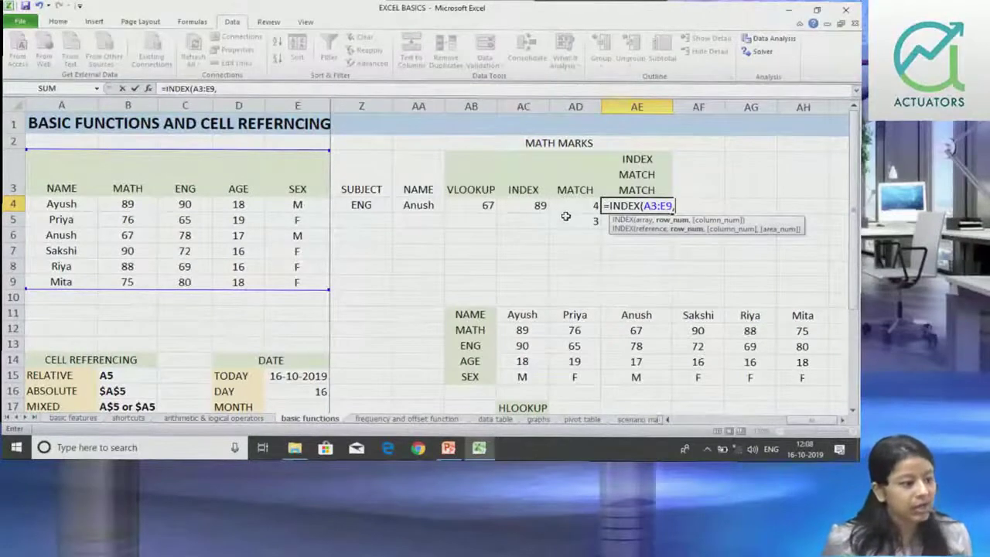
Step: Add MATCH(AA4,A3:A9,0) as the row argument and begin the column MATCH
text(MATCH)
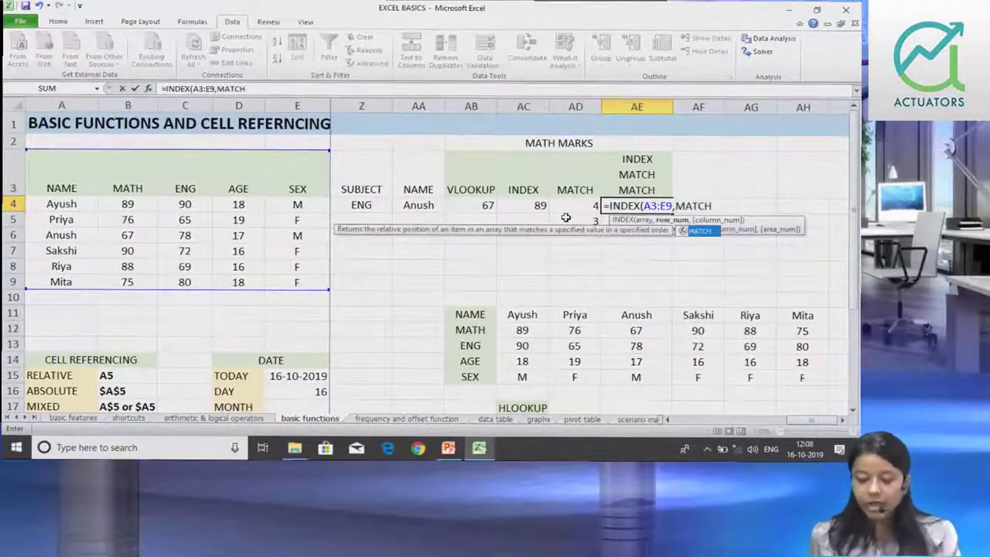
text(()
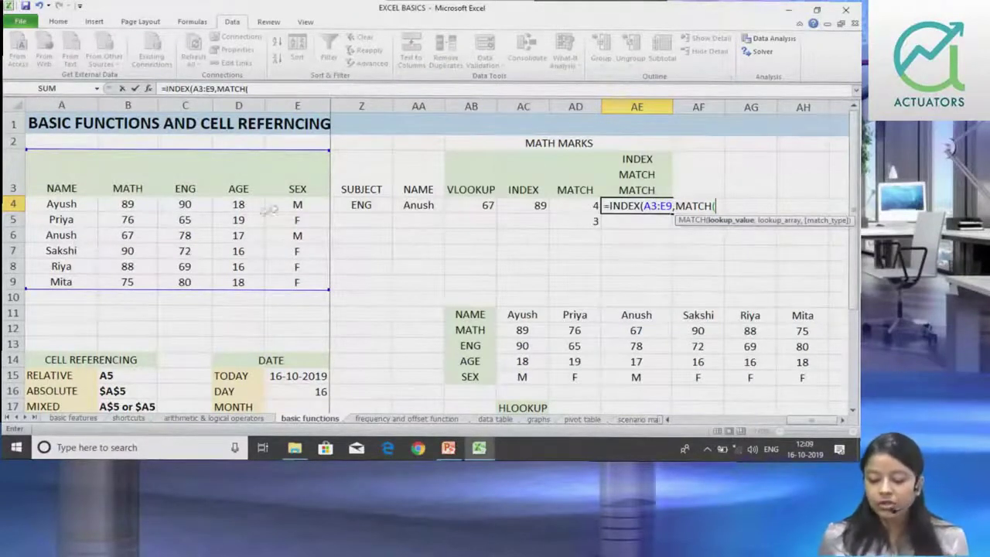
click(422, 209)
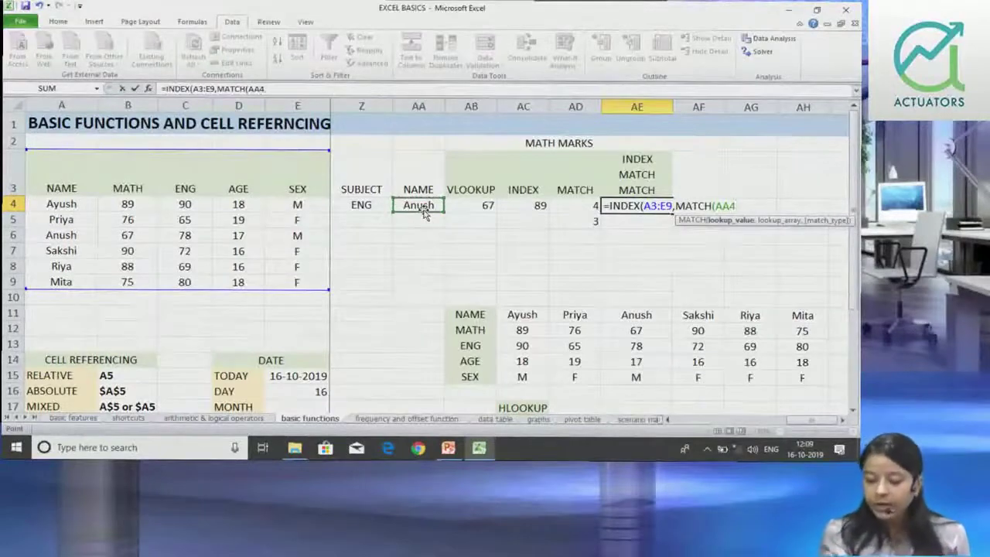
text(,)
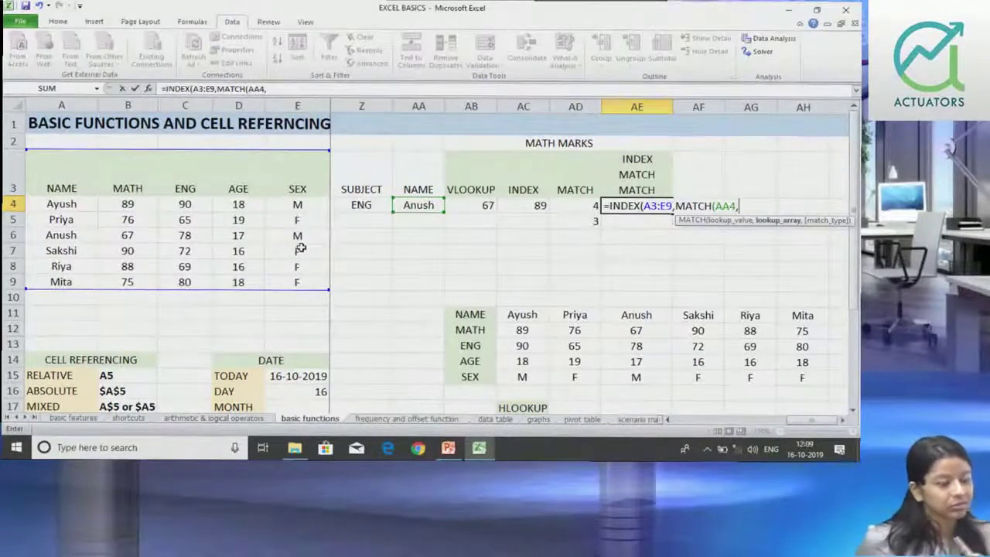
drag(79, 175, 78, 283)
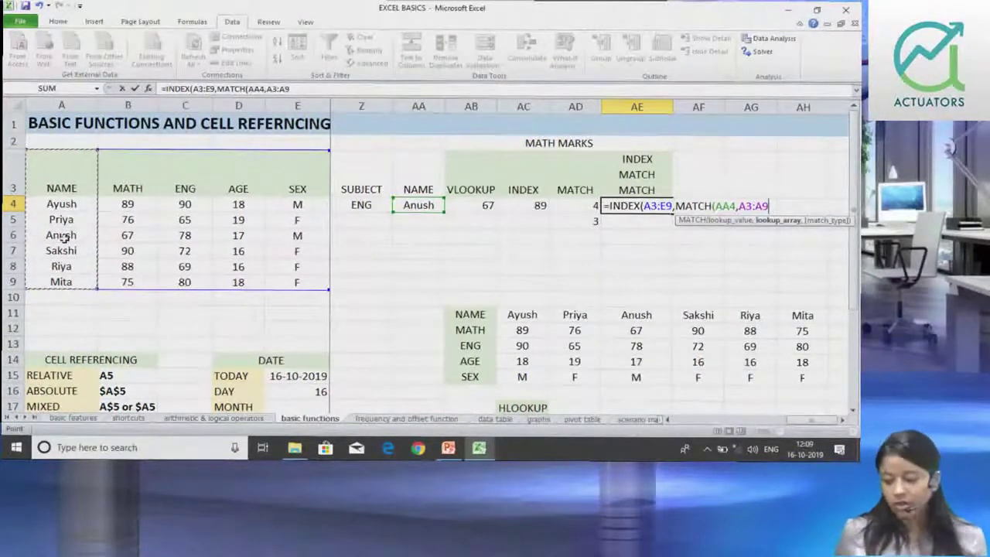
text(,0)
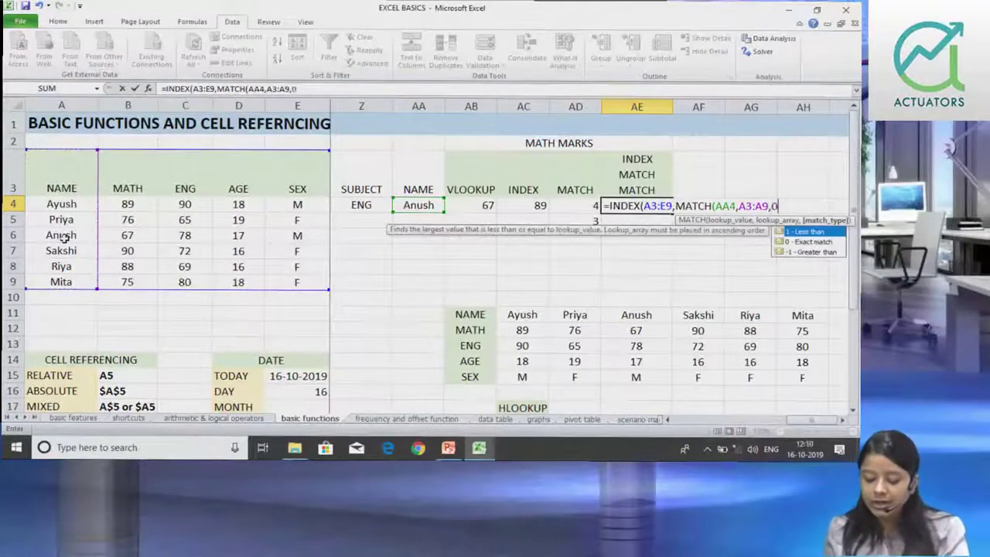
text(),)
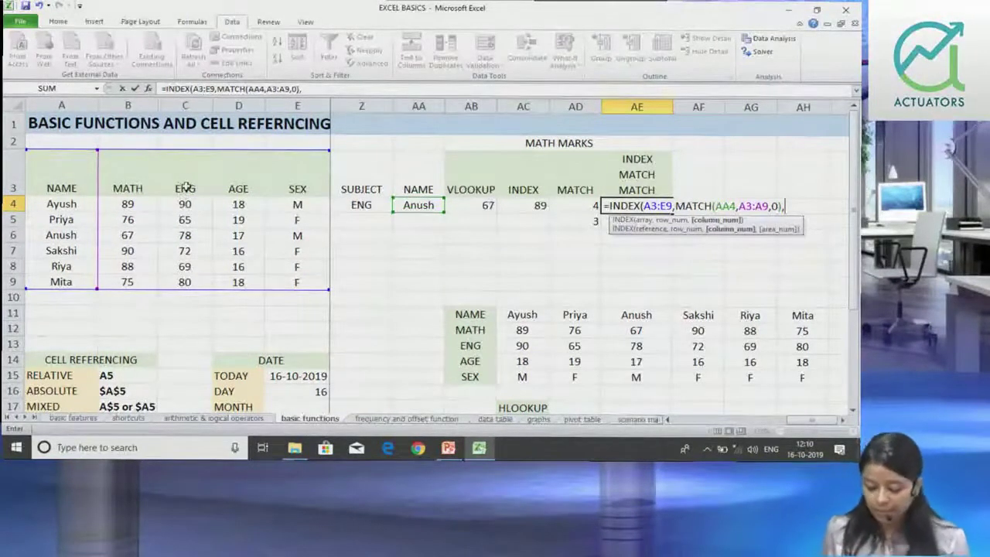
text(MATCH()
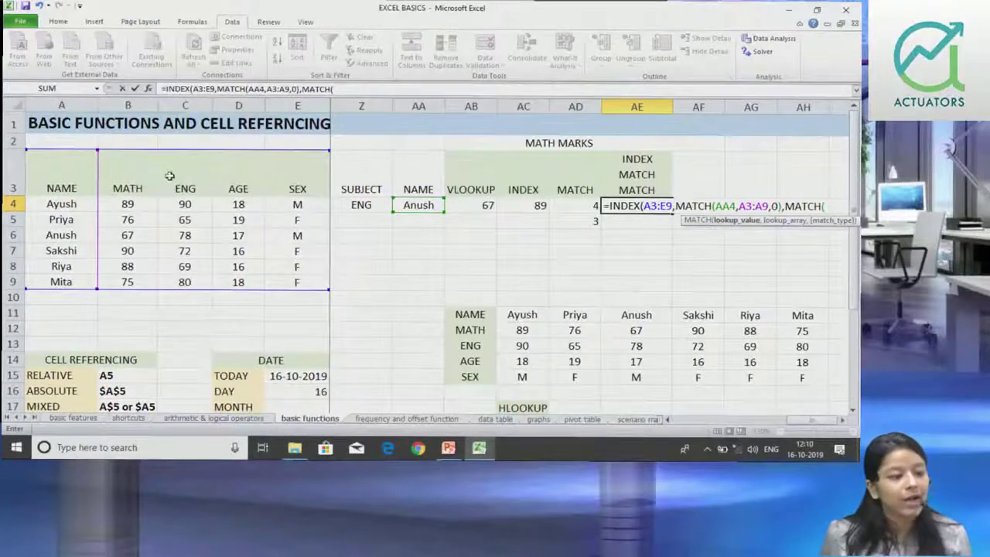
Step: Complete the formula with MATCH(Z4,A3:E3,0) and enter it, returning 78
click(362, 205)
text(,)
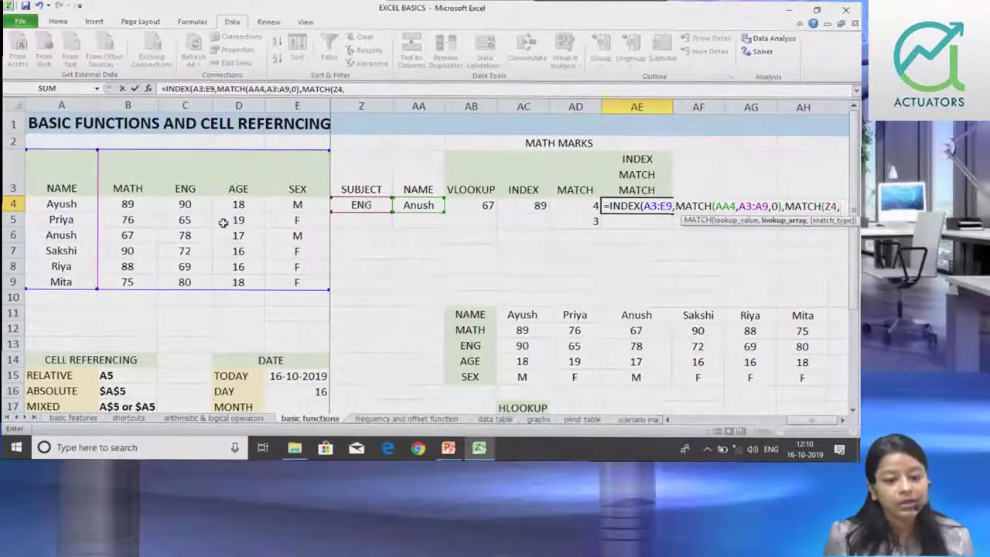
drag(73, 182, 298, 188)
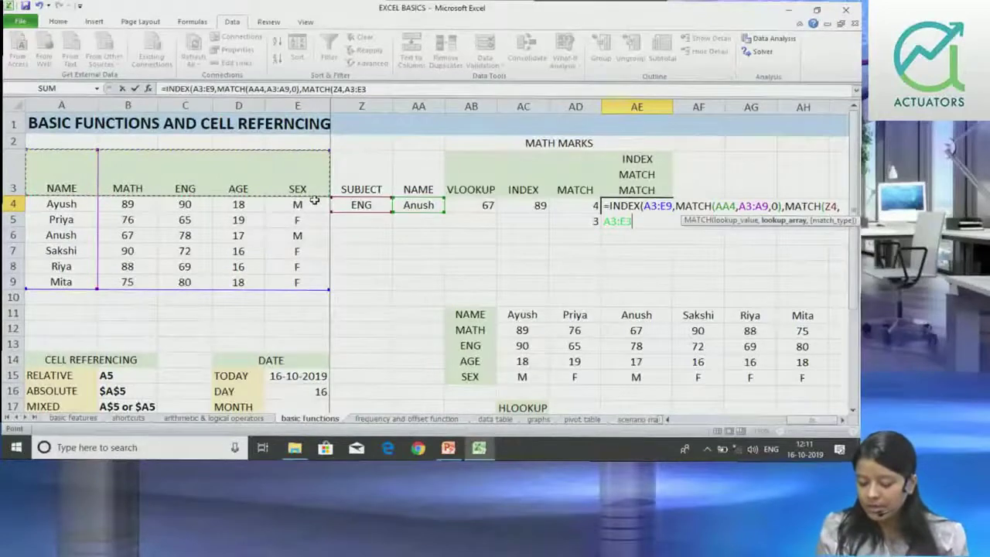
text(,0))
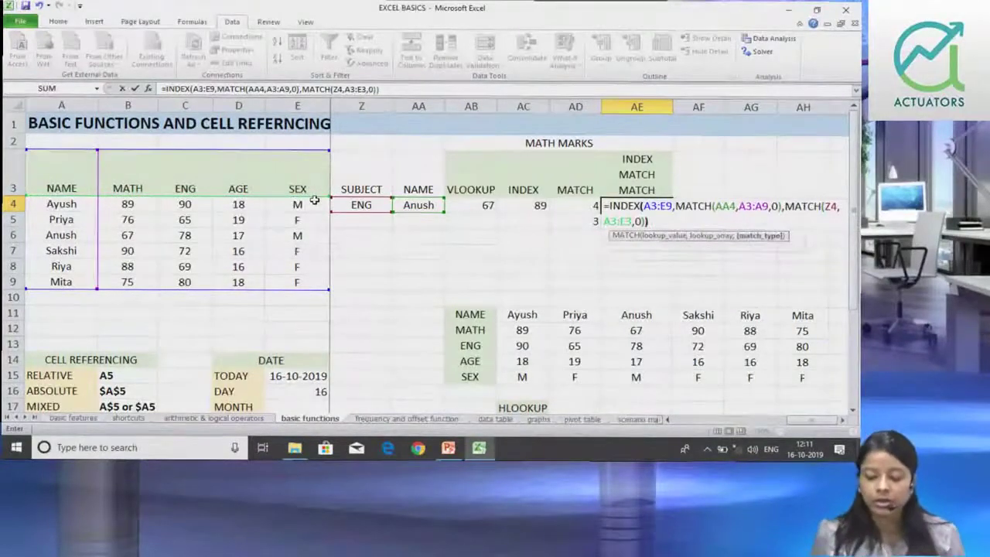
text())
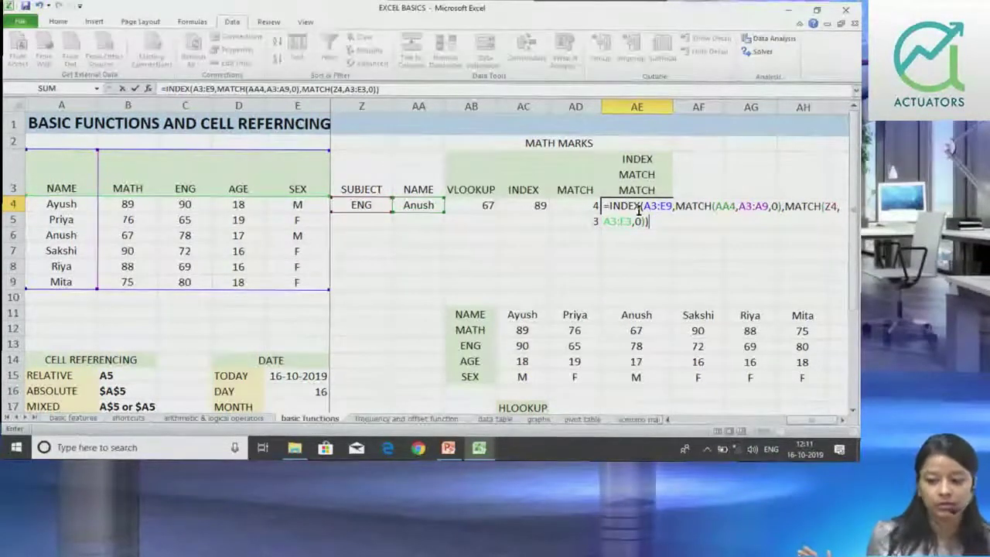
key(Return)
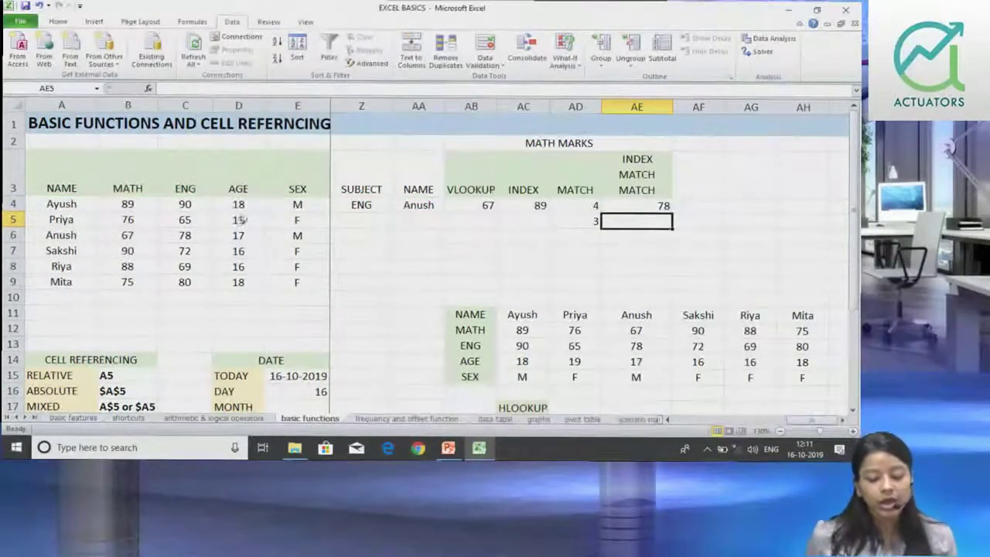
Step: Confirm Anush's ENG mark of 78 in C6, then choose Riya in AA4's name list
click(195, 242)
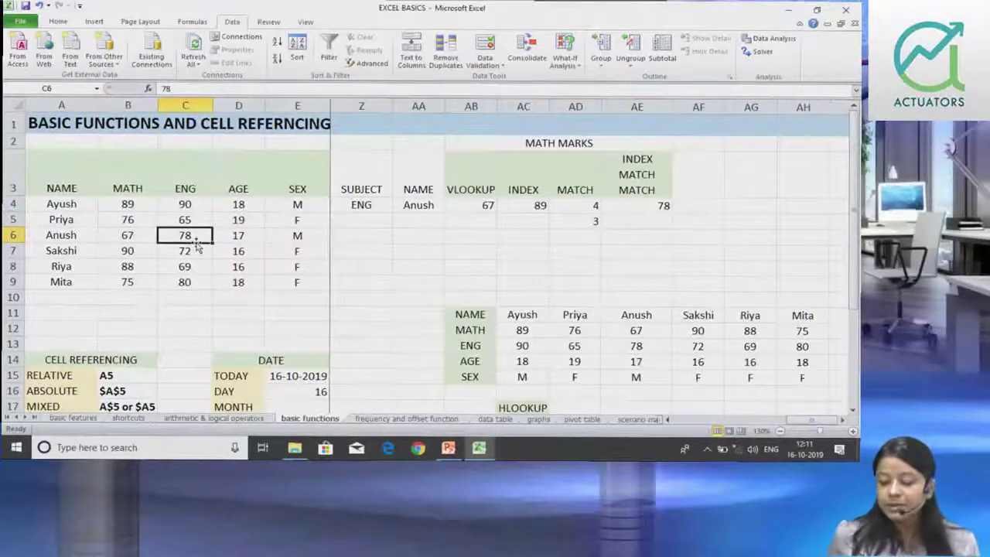
click(431, 205)
click(450, 209)
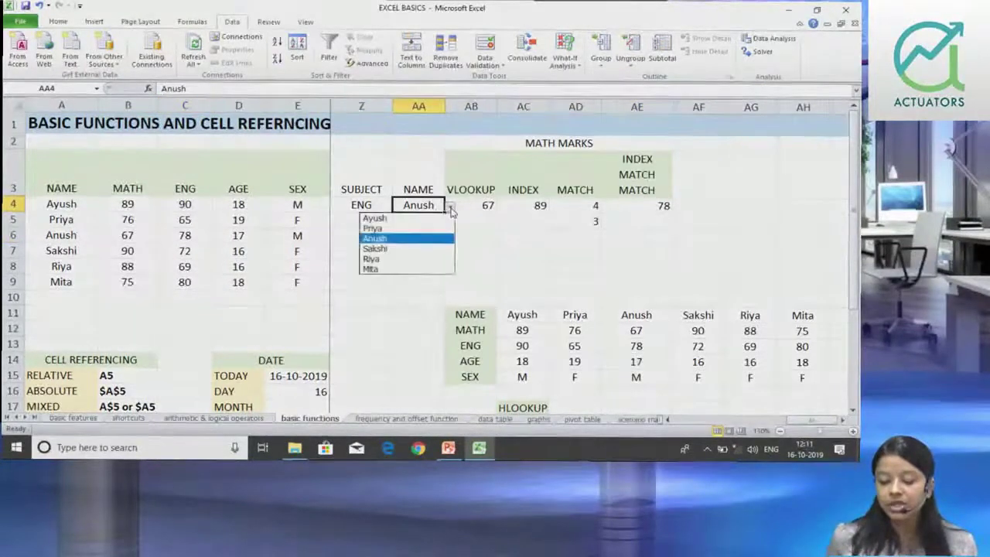
click(423, 260)
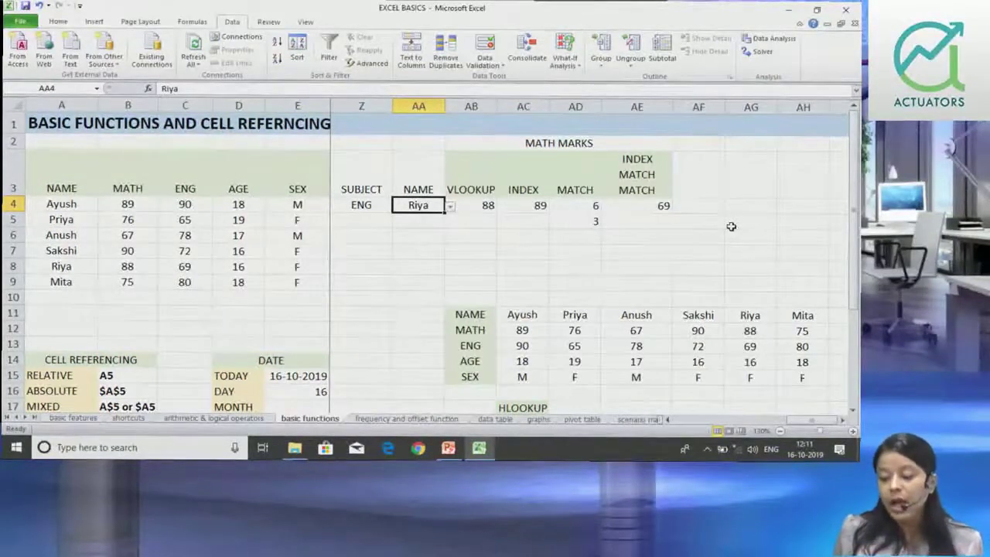
Step: Put AE4's INDEX MATCH MATCH formula into edit mode to highlight its referenced ranges
double_click(664, 206)
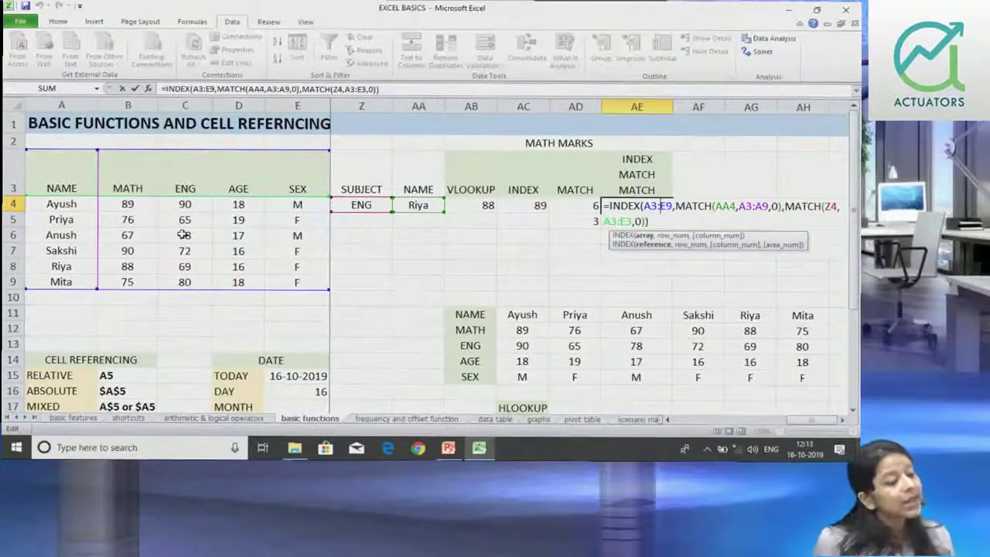
Step: Change AE4's INDEX array from A3:C6 to A3:E9 and commit, showing 69
click(184, 235)
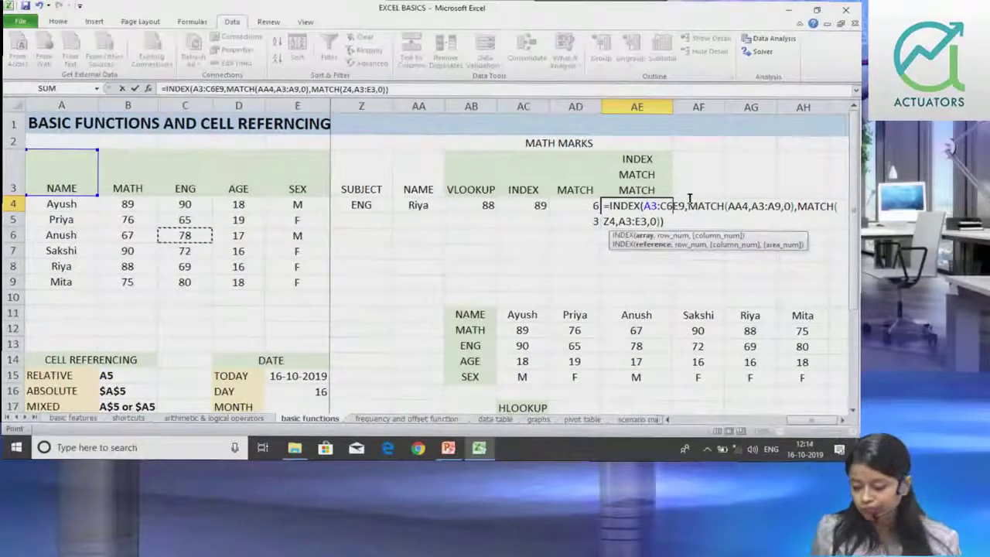
key(BackSpace)
key(BackSpace)
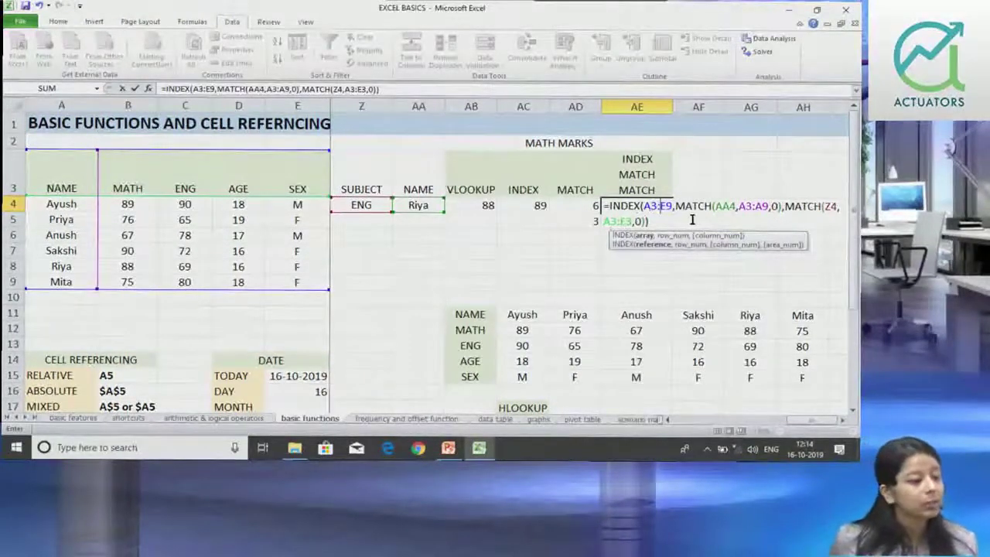
click(741, 205)
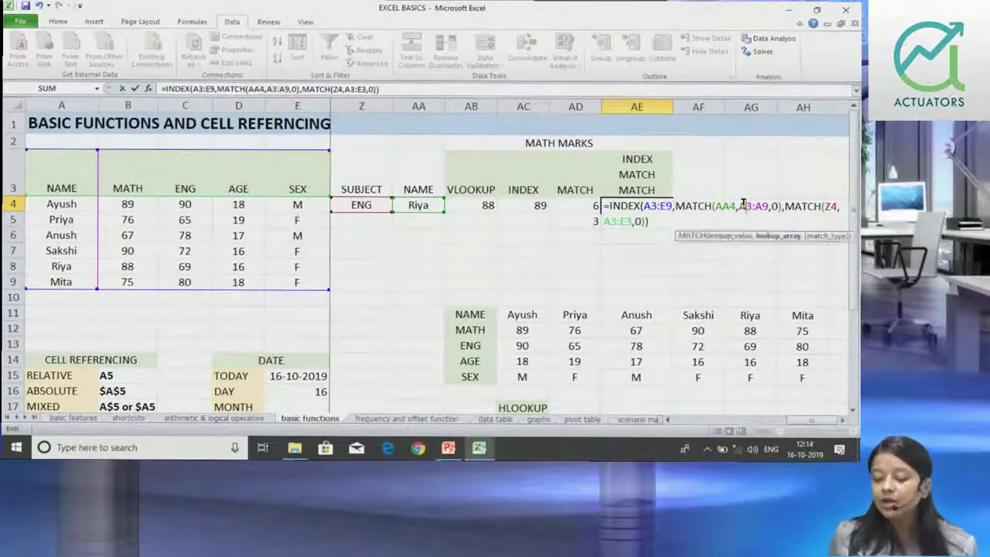
click(677, 205)
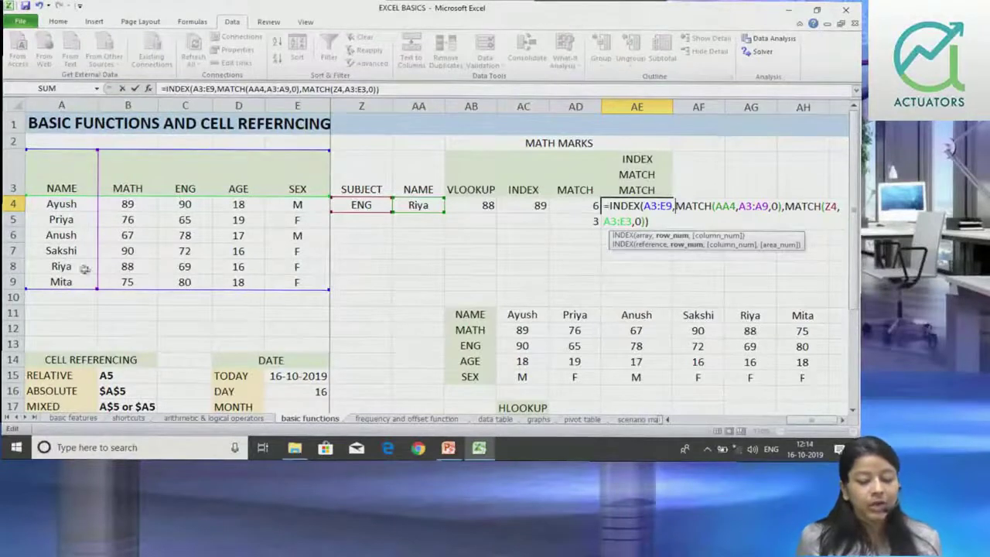
click(81, 295)
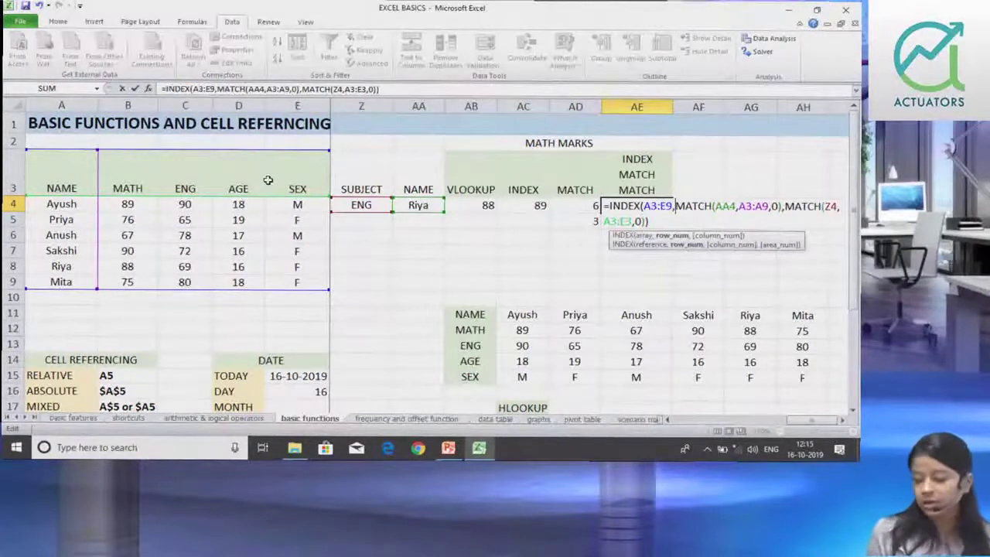
key(Return)
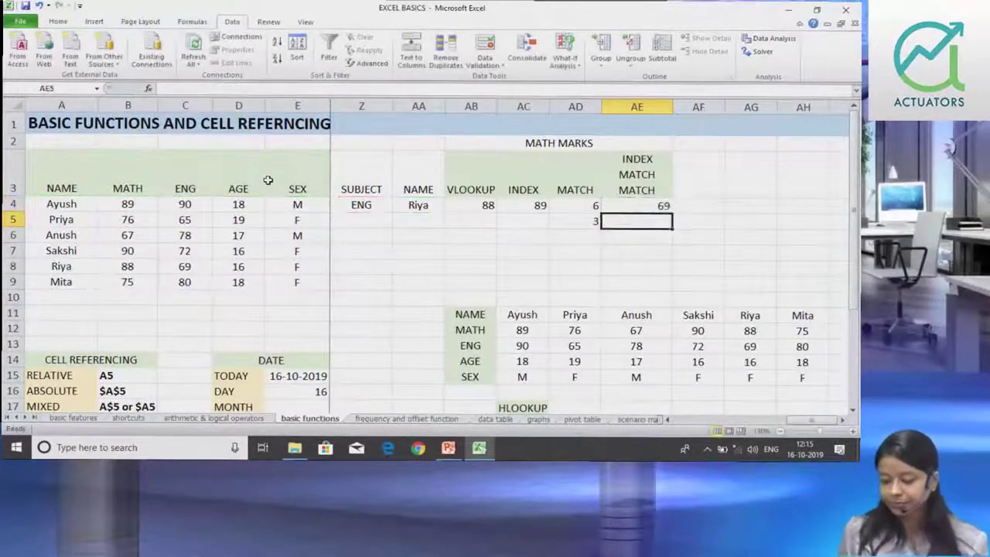
Step: Set the subject in Z4 to AGE from its dropdown list
key(Up)
click(383, 207)
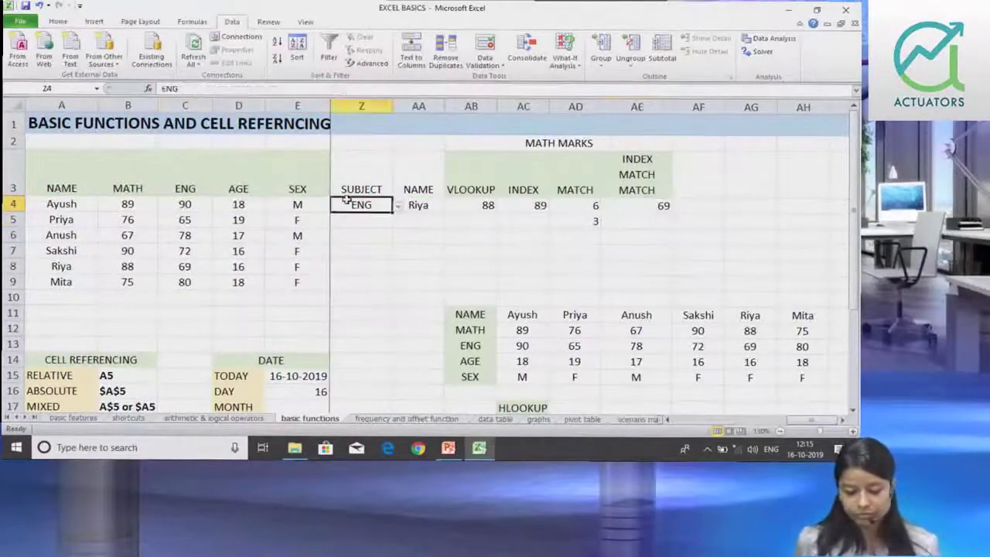
click(396, 210)
click(383, 208)
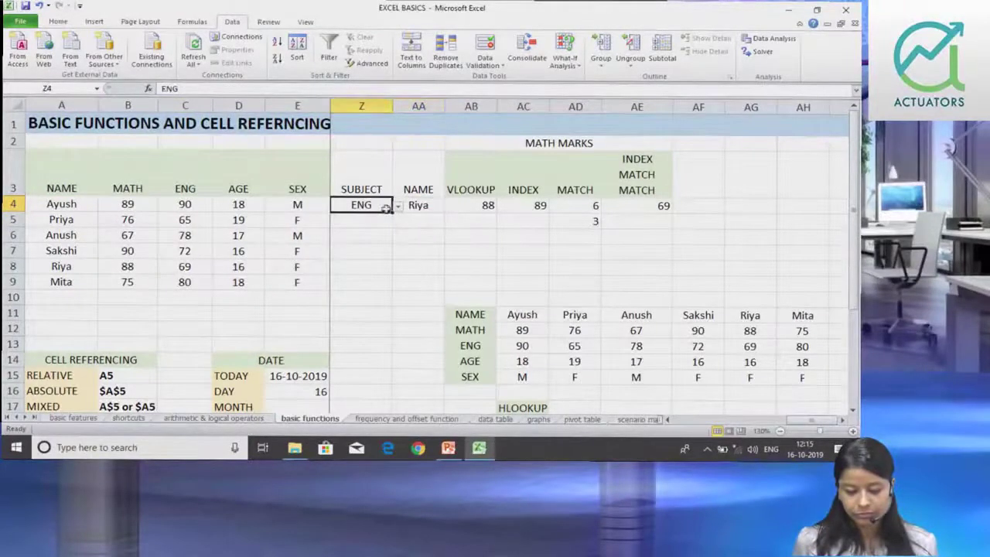
drag(383, 207, 399, 209)
click(397, 208)
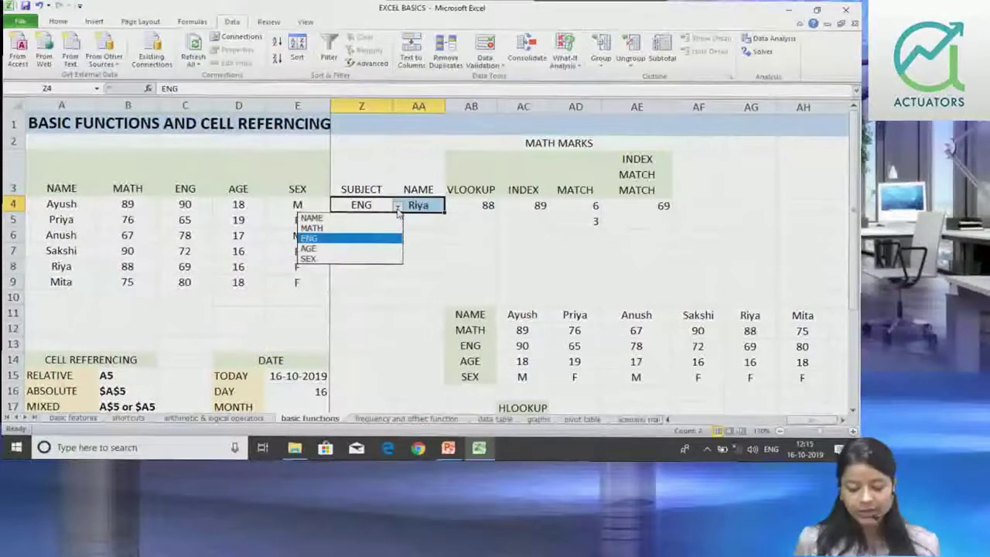
click(385, 249)
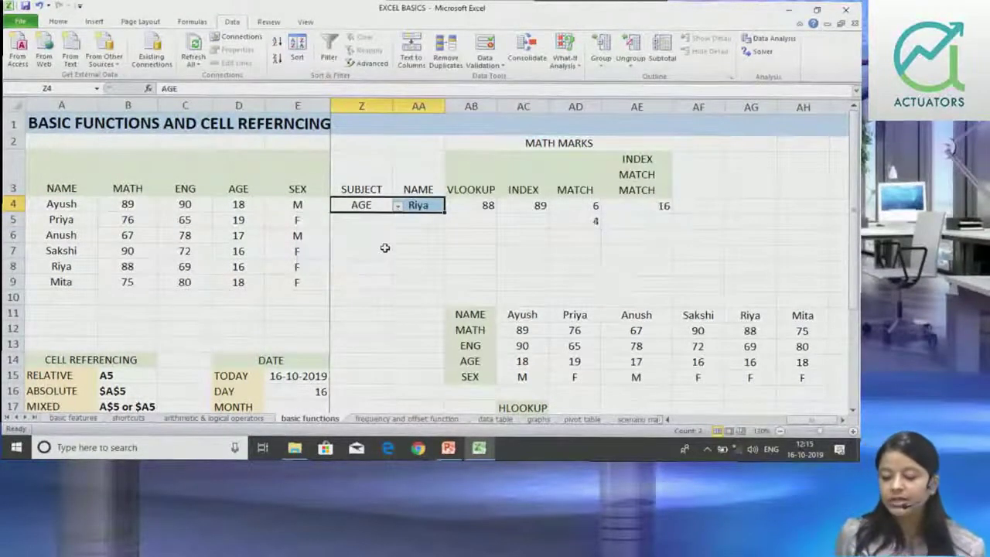
Step: Check AE4's result, then change Z4's subject to MATH so AE4 shows 88
click(636, 192)
click(637, 203)
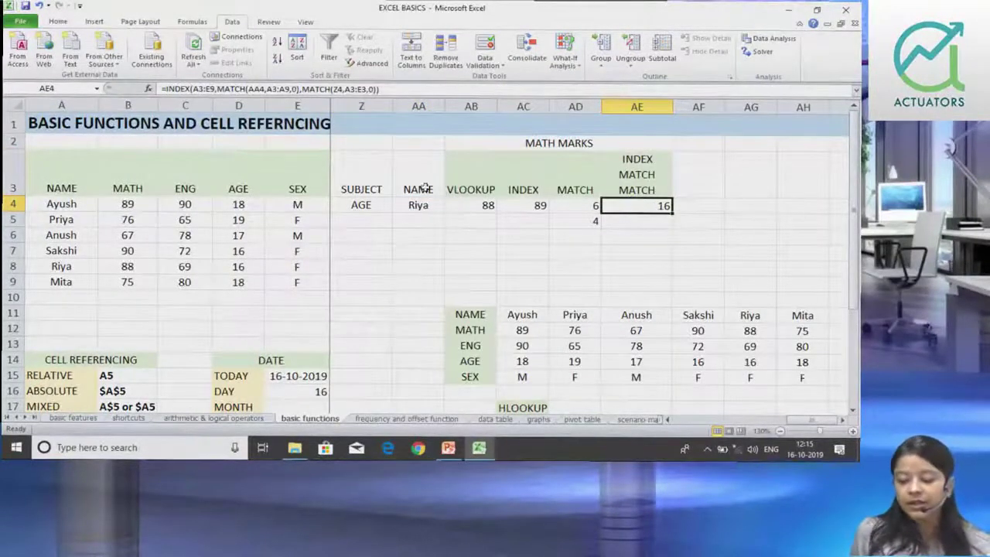
drag(375, 204, 400, 206)
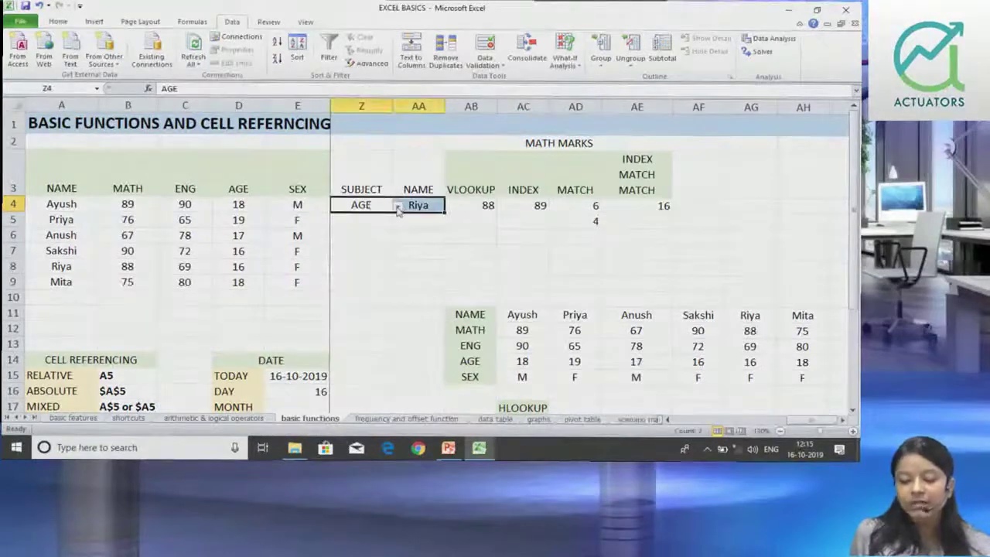
click(397, 206)
click(388, 229)
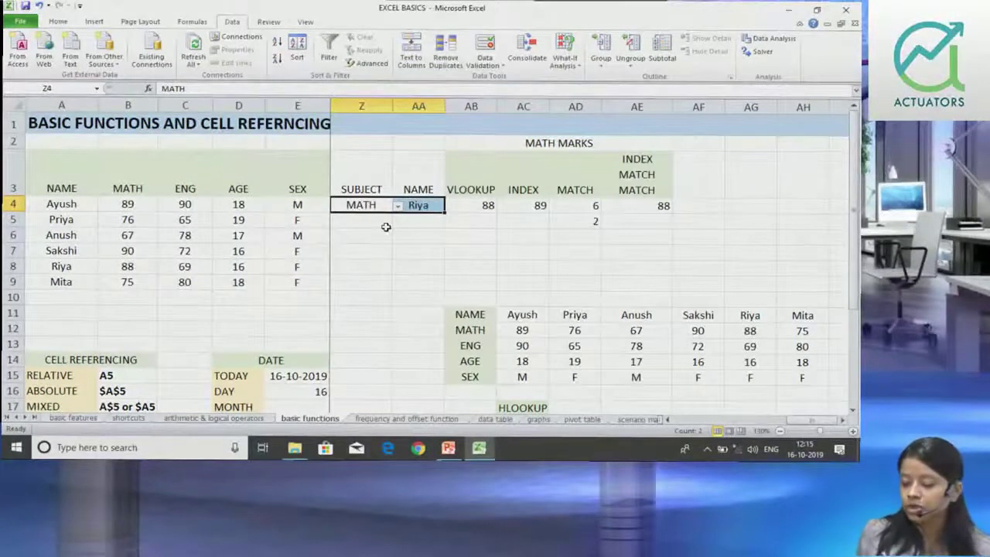
click(649, 206)
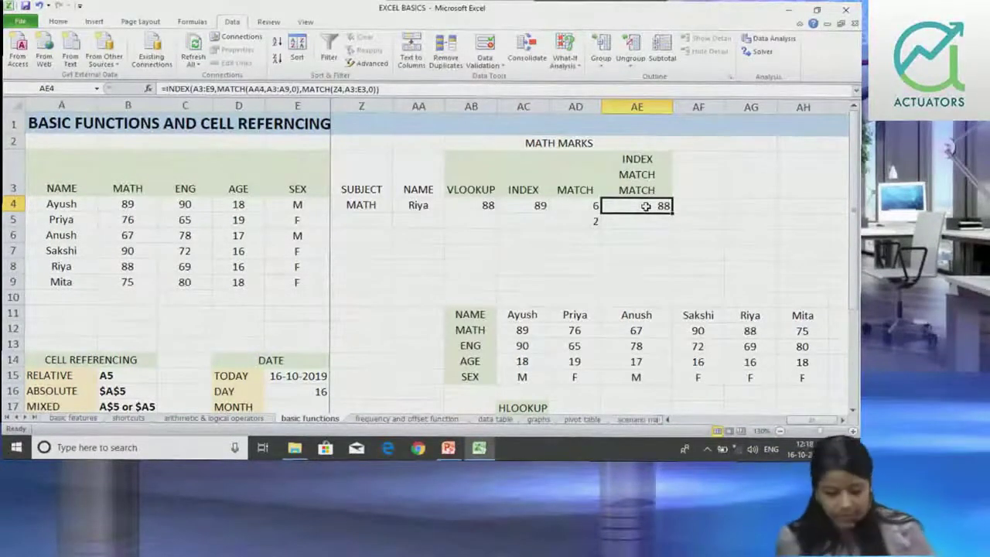
click(637, 240)
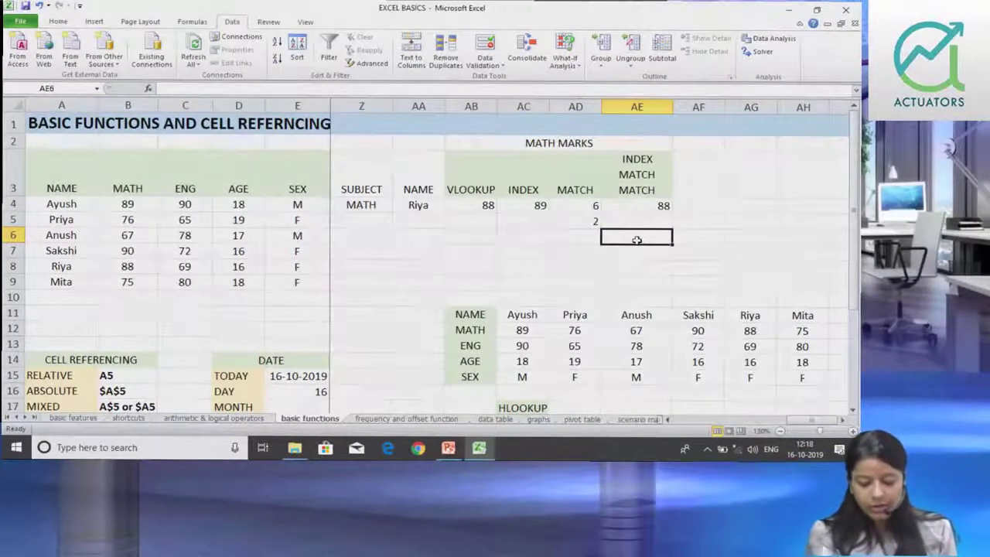
Step: Switch from Excel to the PowerPoint slide of INDEX, MATCH and lookup syntax
key(alt+Tab)
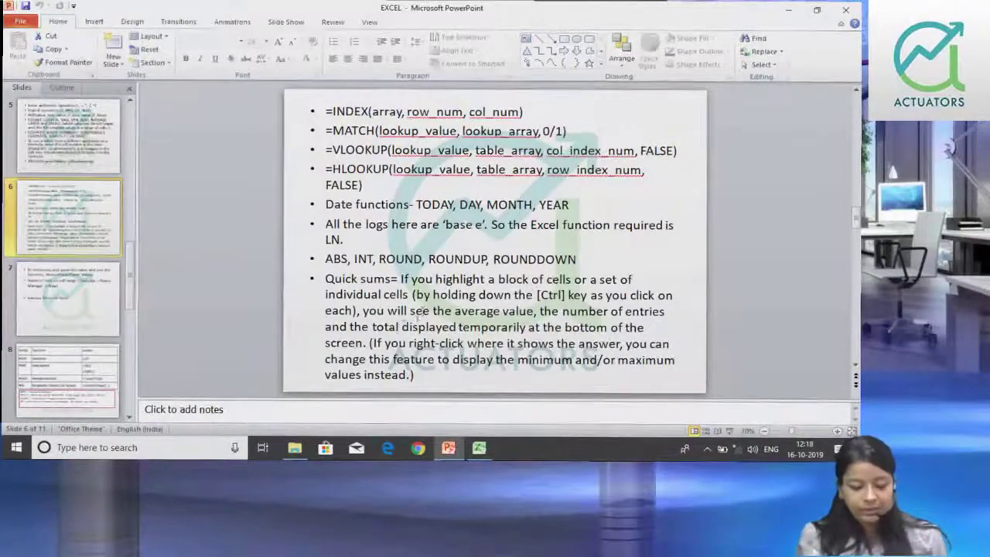
Step: Move to slide 8 and run the slide show onto the operators slide
click(77, 291)
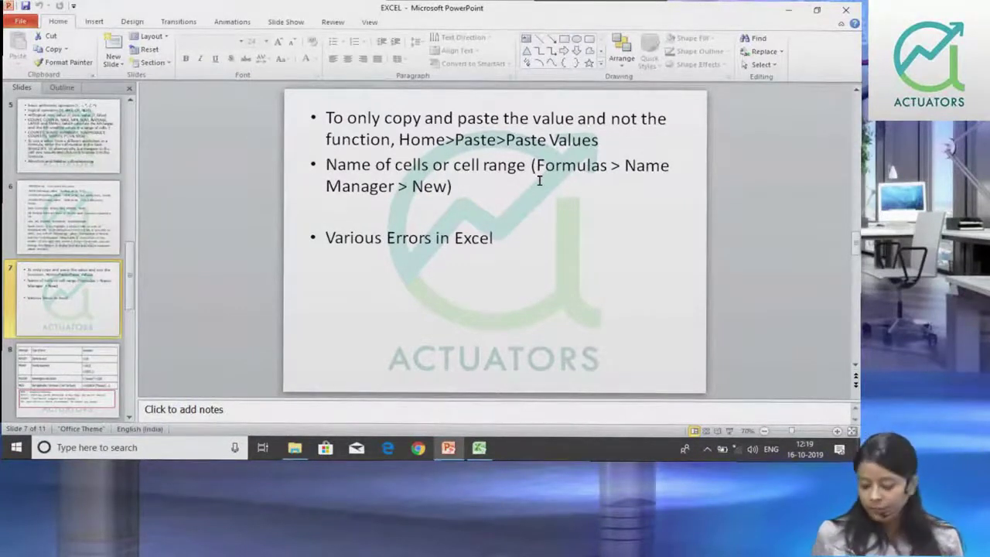
key(Down)
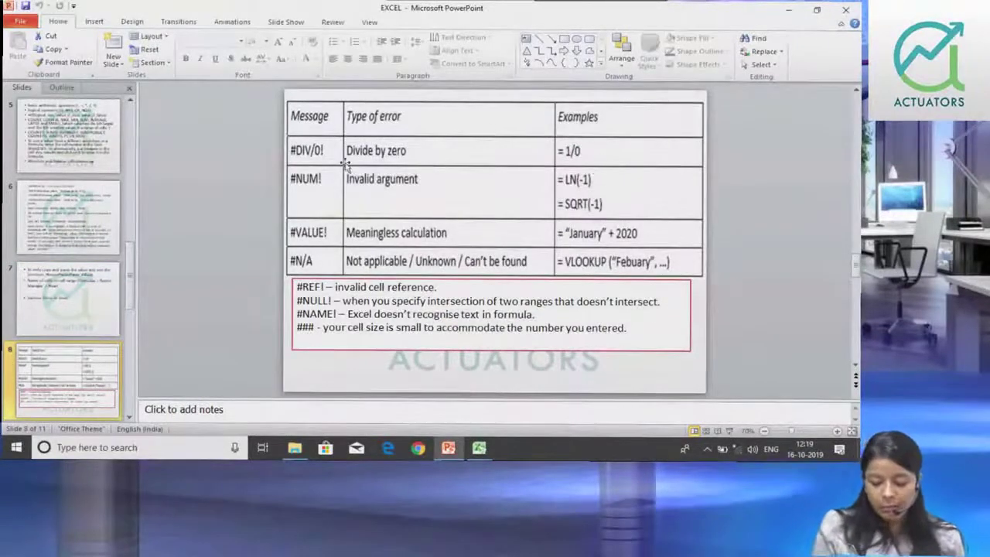
key(F5)
key(Down)
key(Down)
key(Down)
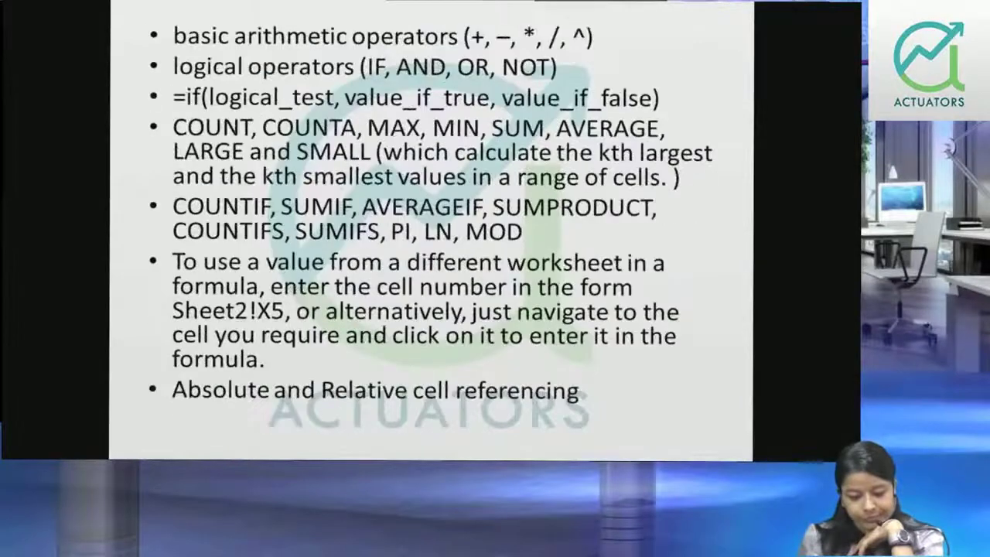
Step: Show the error-types slide, then return to Excel at empty cell AJ5
key(Down)
key(Up)
key(Down)
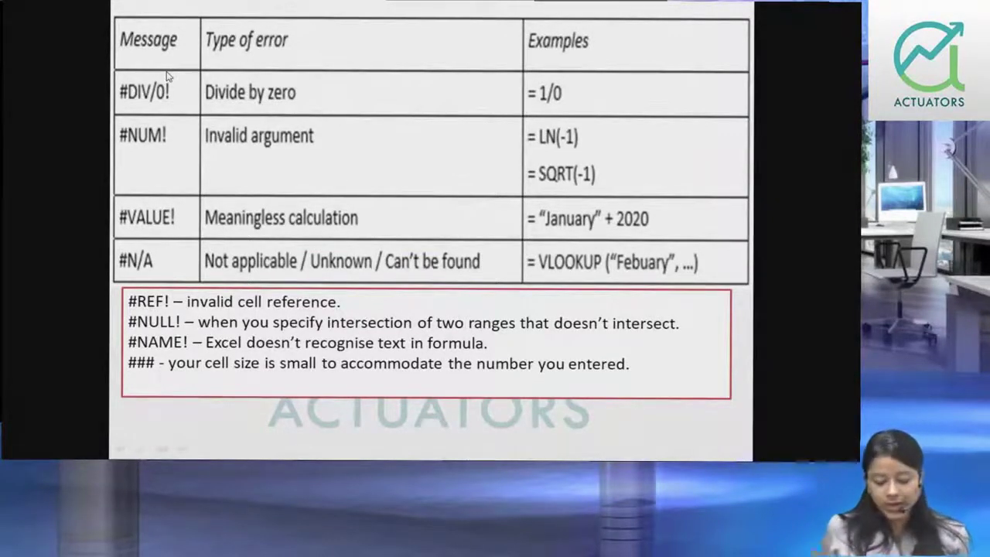
key(alt+Tab)
key(alt+Tab)
key(Right)
key(Right)
key(Right)
key(Right)
key(Right)
key(Right)
key(Right)
key(Right)
key(Right)
key(Left)
key(Left)
key(Left)
key(Up)
key(Left)
key(Left)
key(Left)
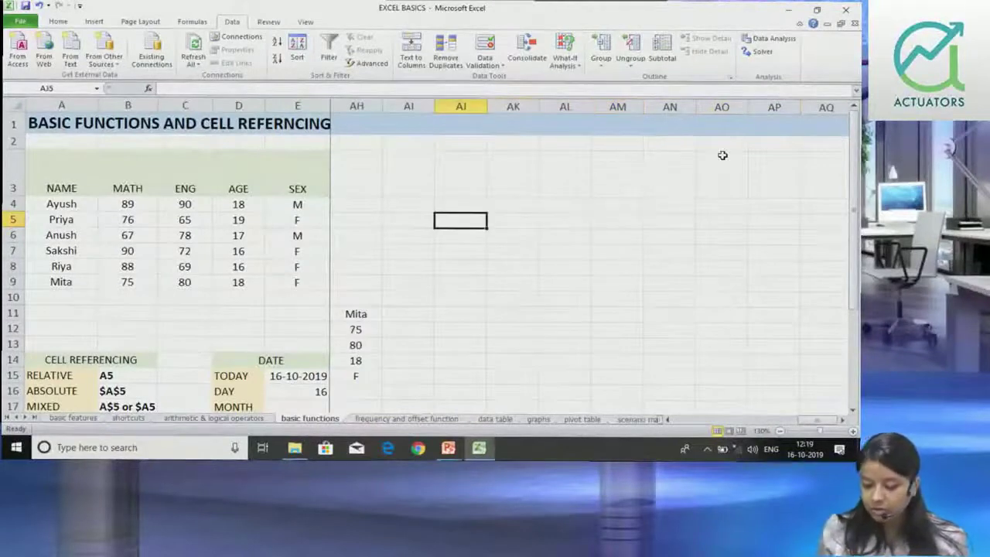
Step: Enter =D5/D10 in AJ5 to produce #DIV/0!, then return to the error-types slide
text(=)
click(251, 217)
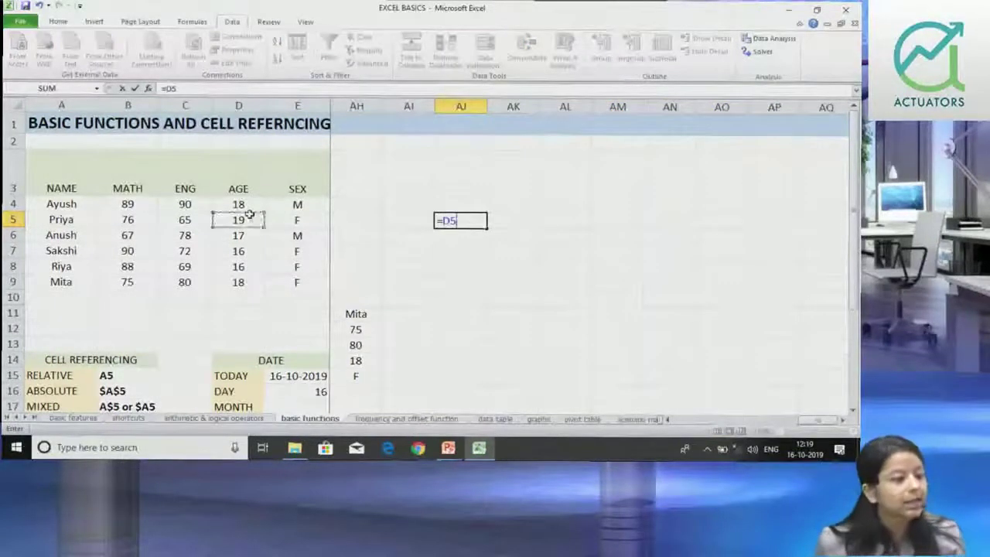
text(/)
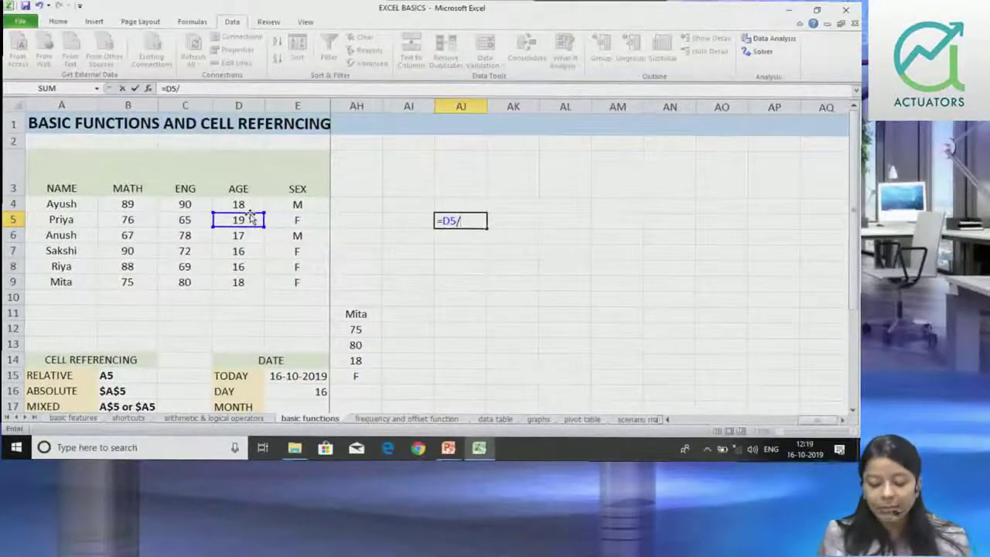
click(235, 298)
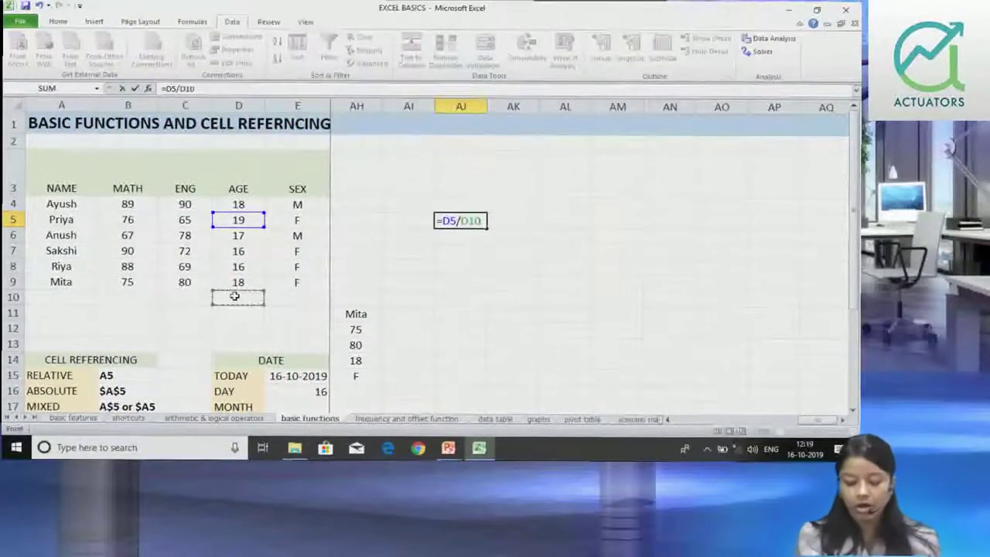
key(Return)
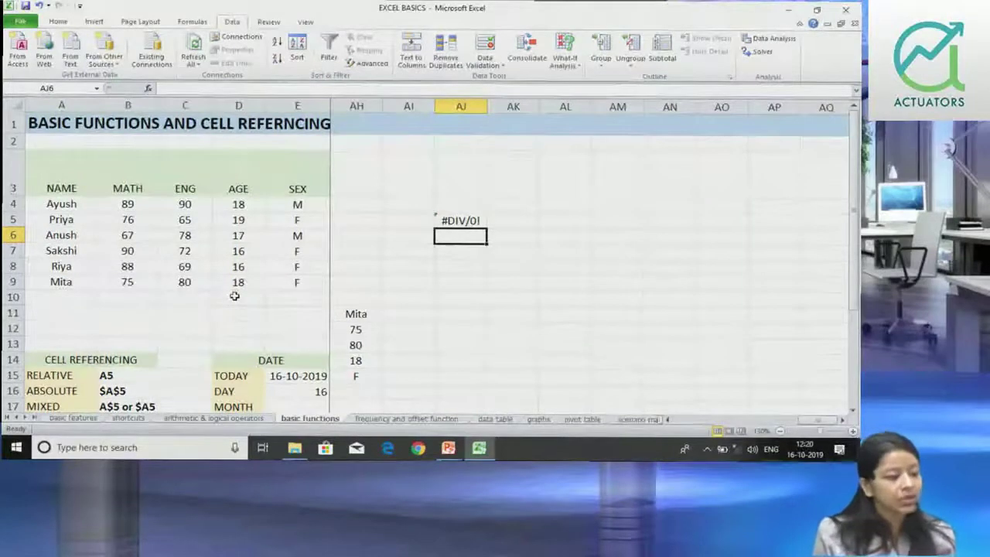
key(alt+Tab)
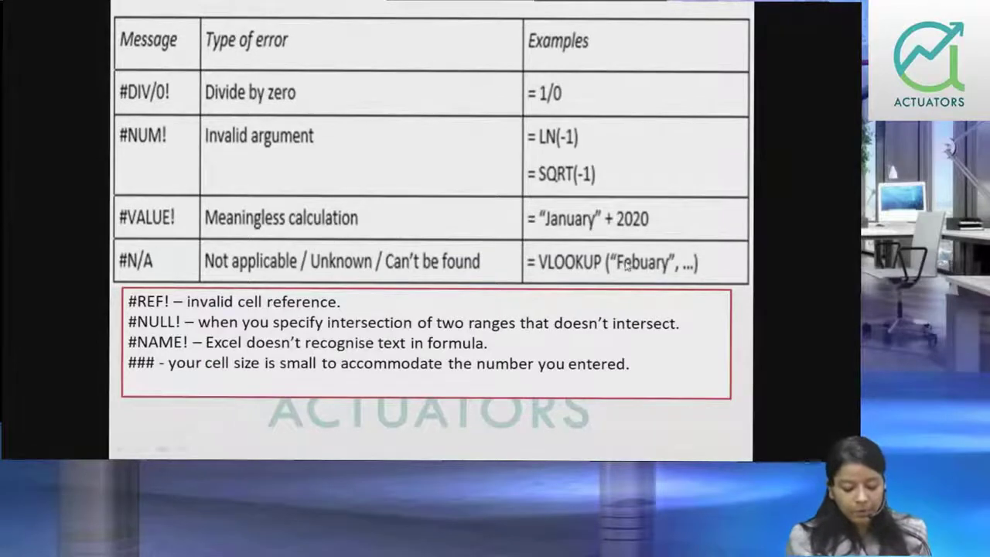
Step: Return to Excel and select the lookup name cell AA4, checking the VLOOKUP result in AB4
key(alt+Tab)
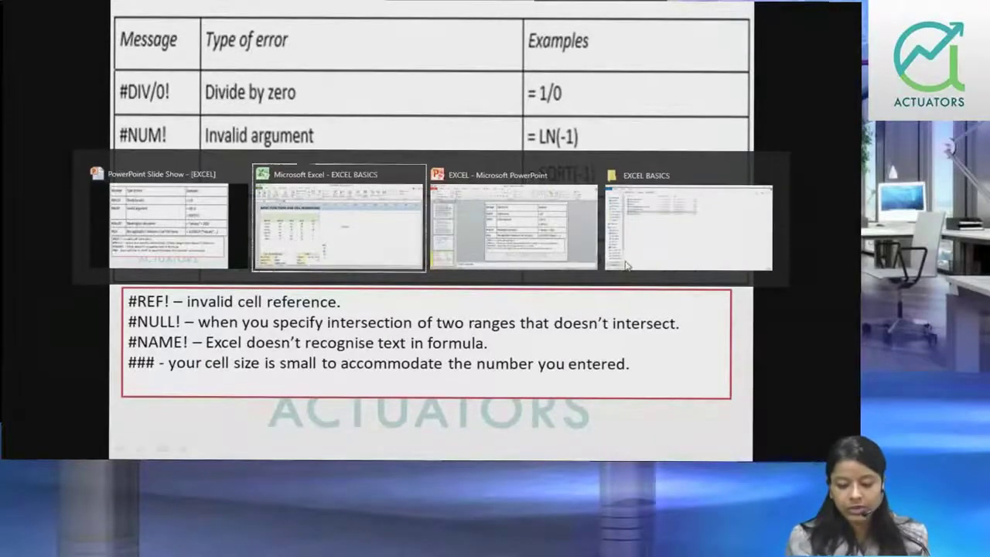
key(Left)
key(Left)
key(Left)
key(Left)
key(Left)
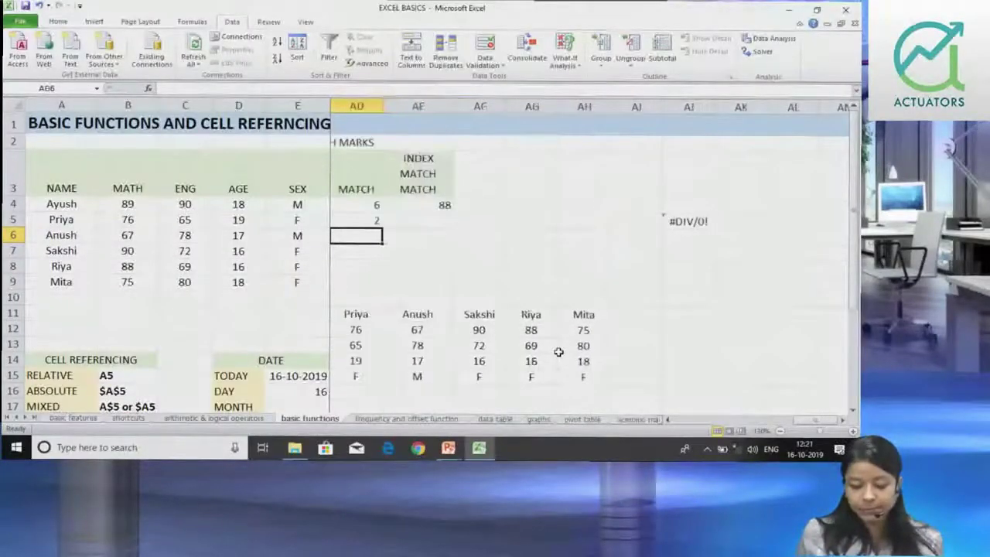
key(Left)
key(Left)
key(Up)
key(Up)
key(Right)
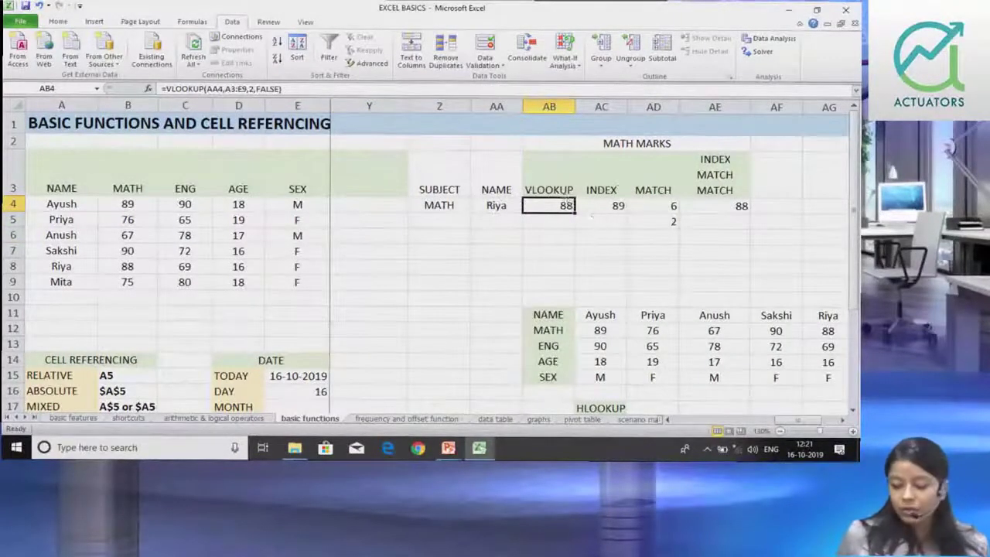
click(492, 200)
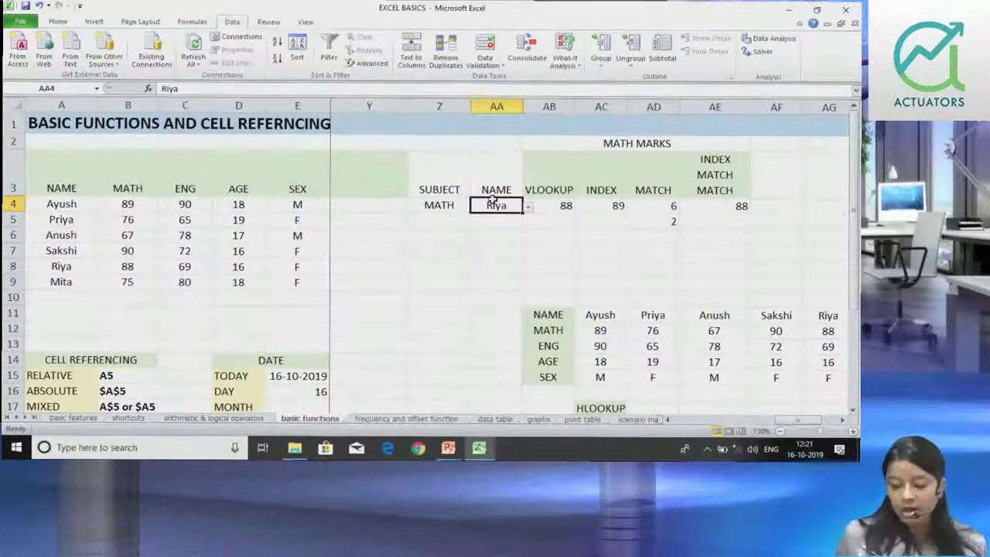
click(549, 207)
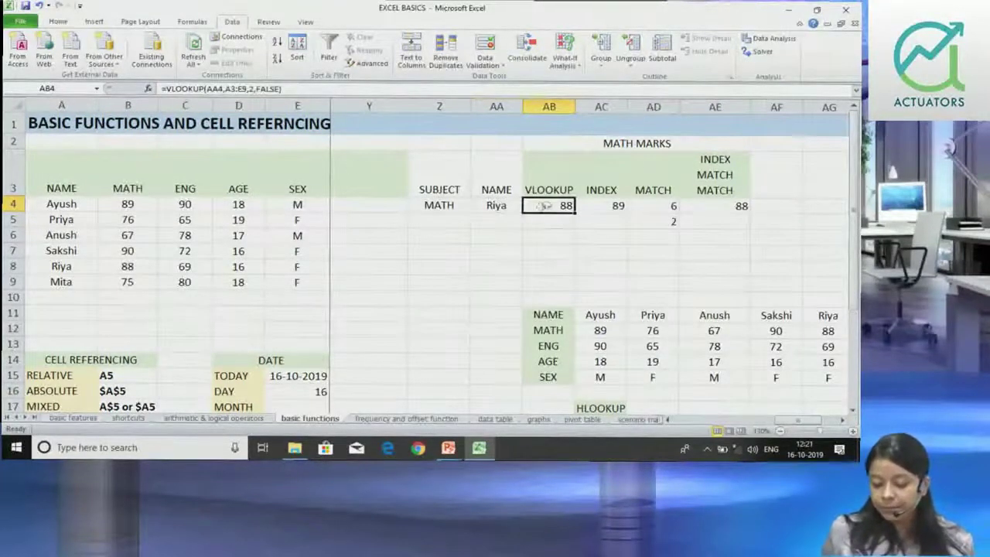
click(500, 206)
Step: Enter a misspelled name in AA4 to trigger the validation error, then cancel to restore the original name
click(187, 87)
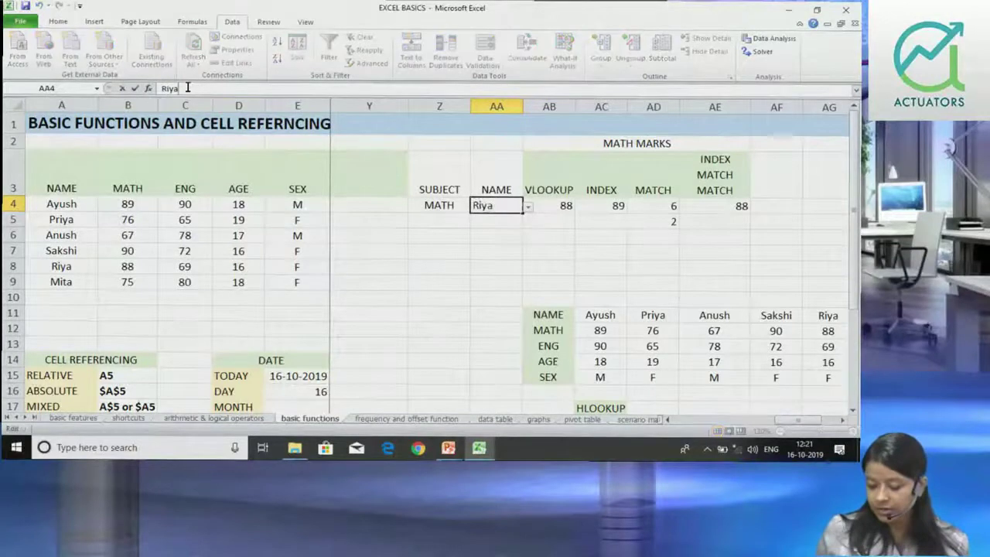
key(Return)
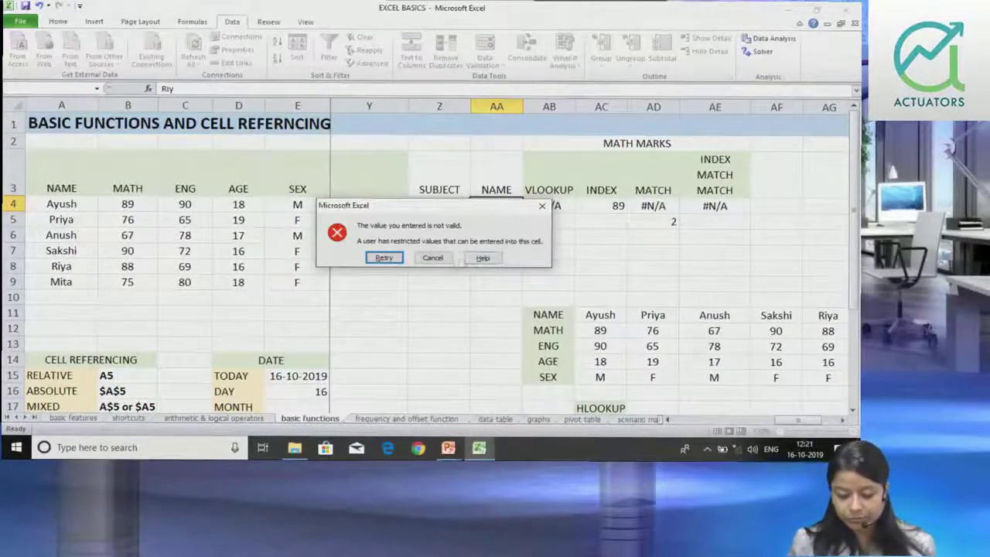
click(450, 259)
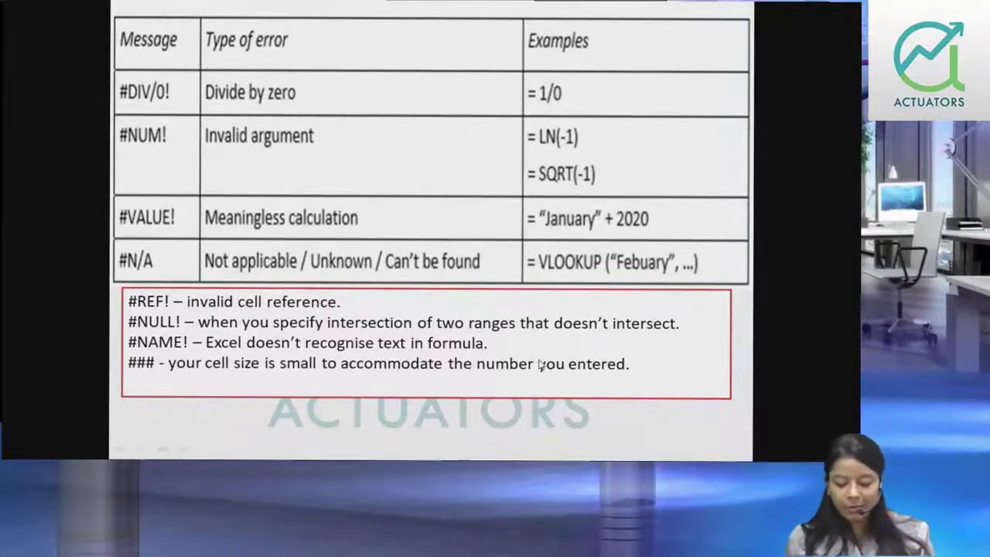
Step: After presenting the error-types slide, switch back to the Excel workbook
key(alt+Tab)
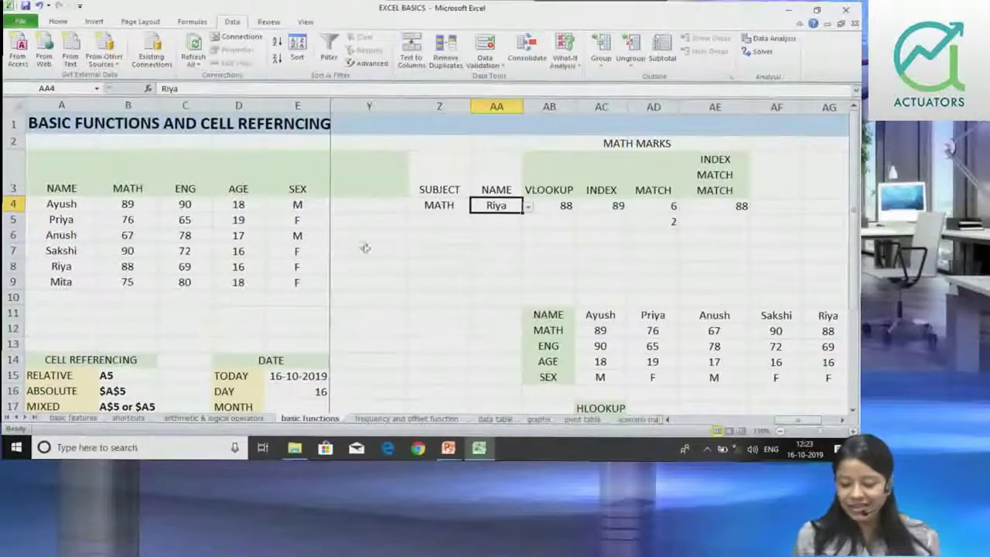
click(718, 240)
text(9.)
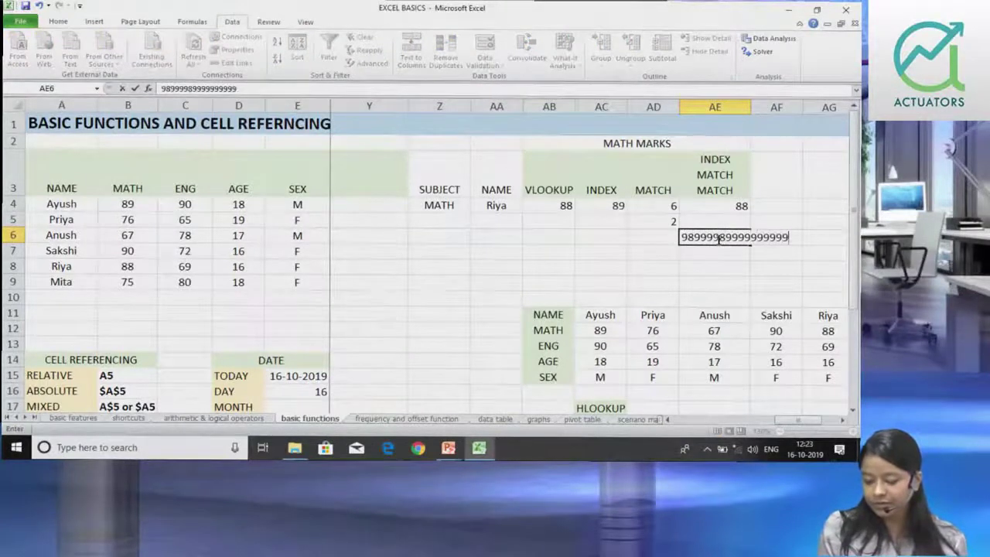
text(9)
key(Return)
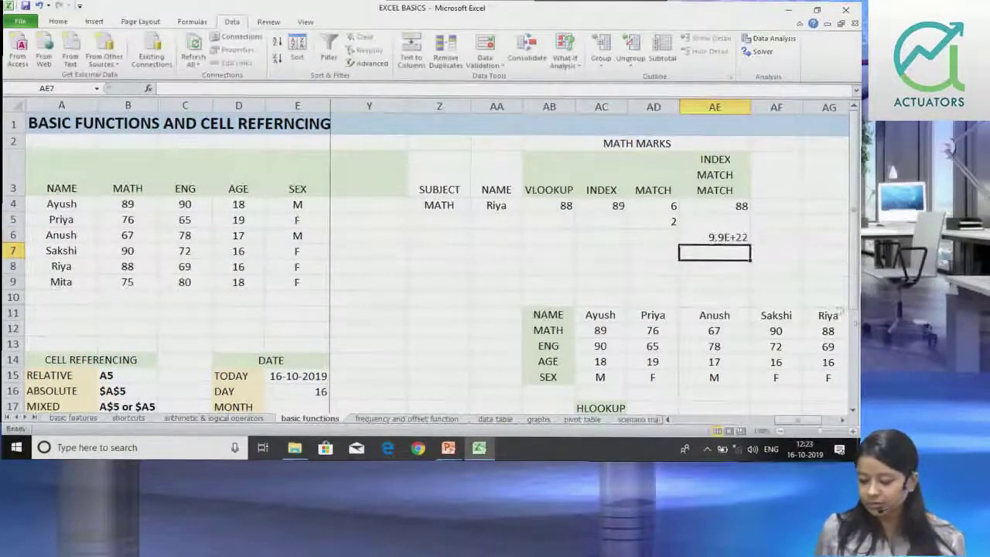
click(721, 238)
key(BackSpace)
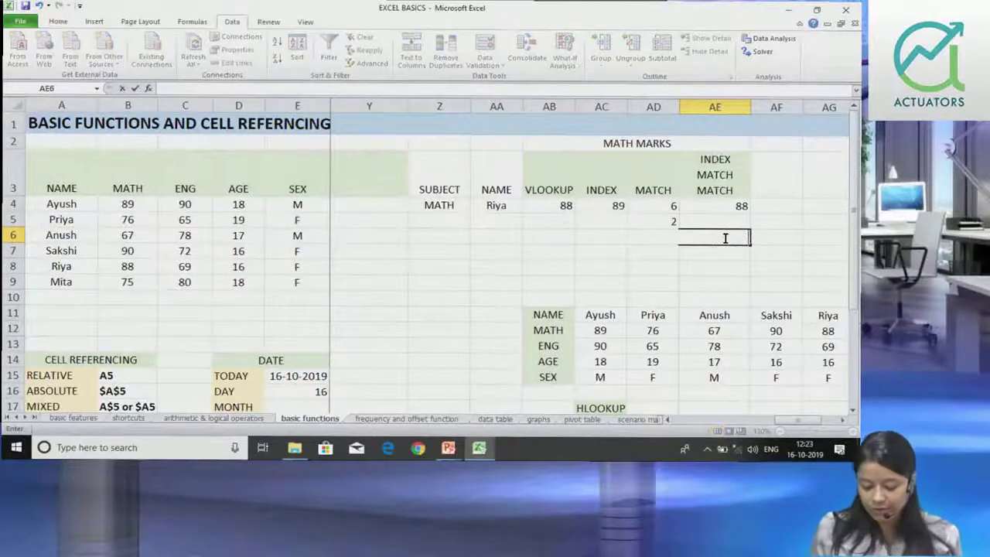
key(Return)
click(725, 238)
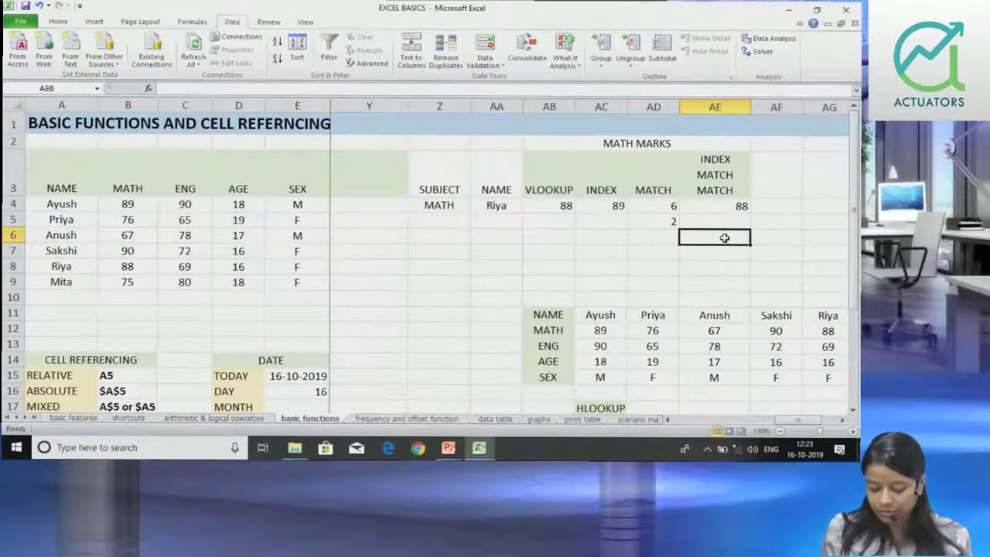
text(SHIVANG)
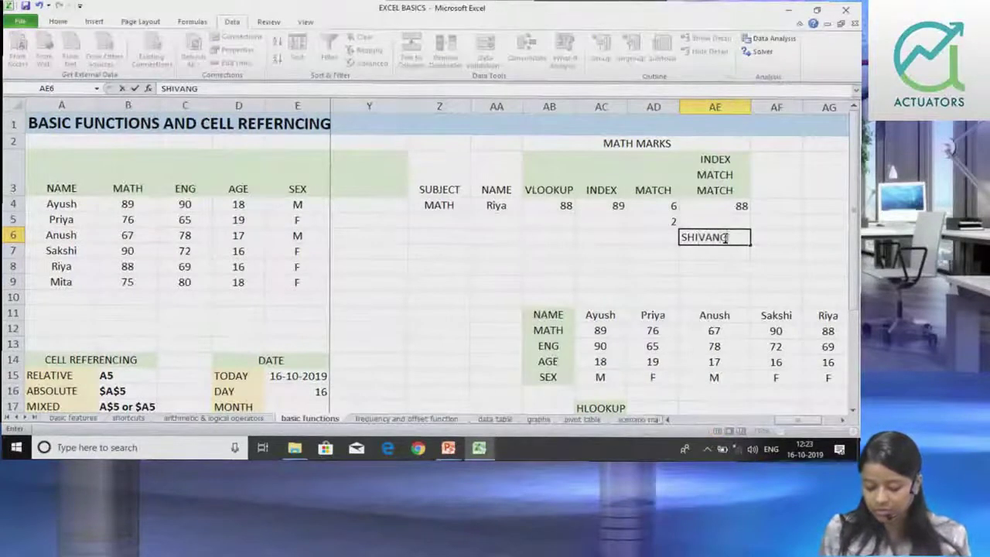
text(EEAGARWAL)
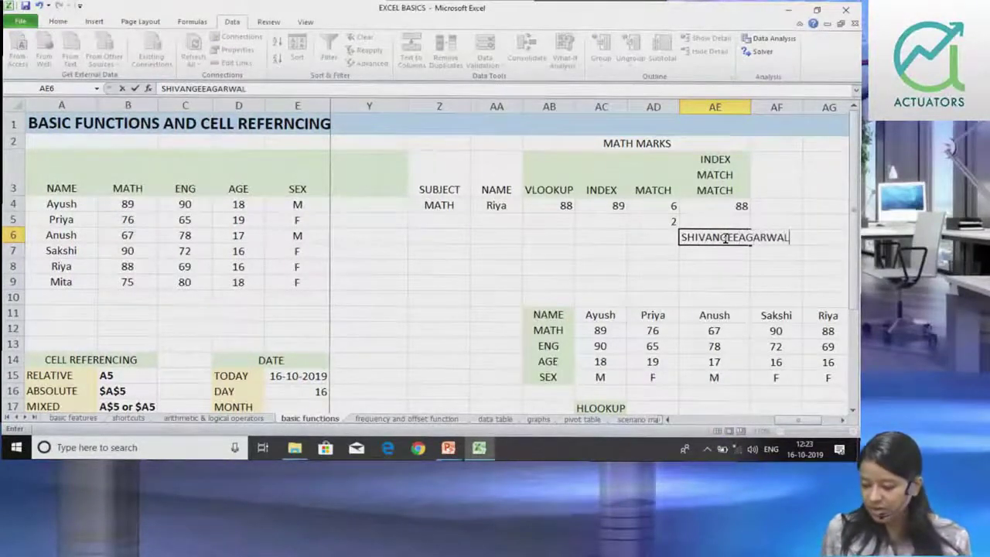
key(Return)
click(724, 238)
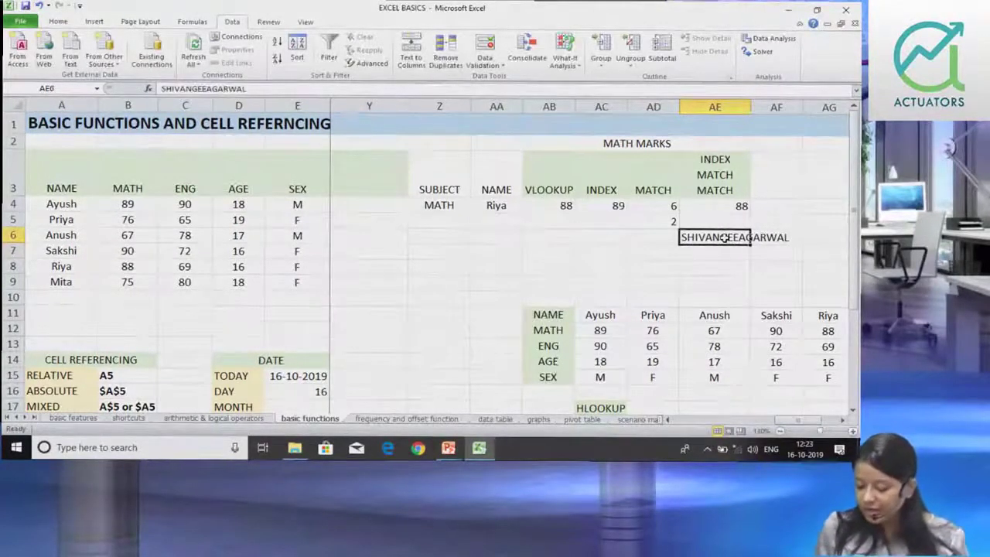
key(BackSpace)
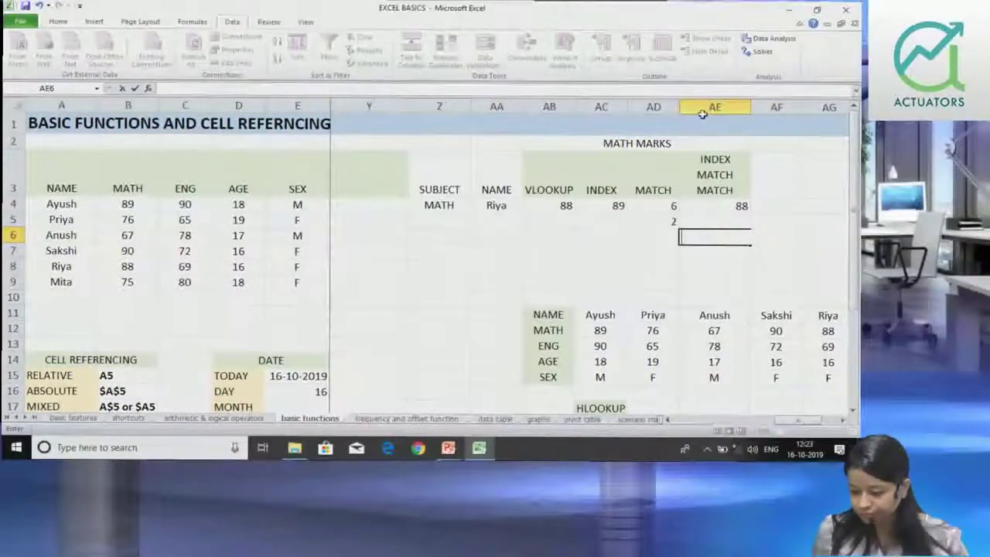
click(323, 107)
Step: Narrow column E so the TODAY date in E15 and the PV amount display as ######
click(299, 355)
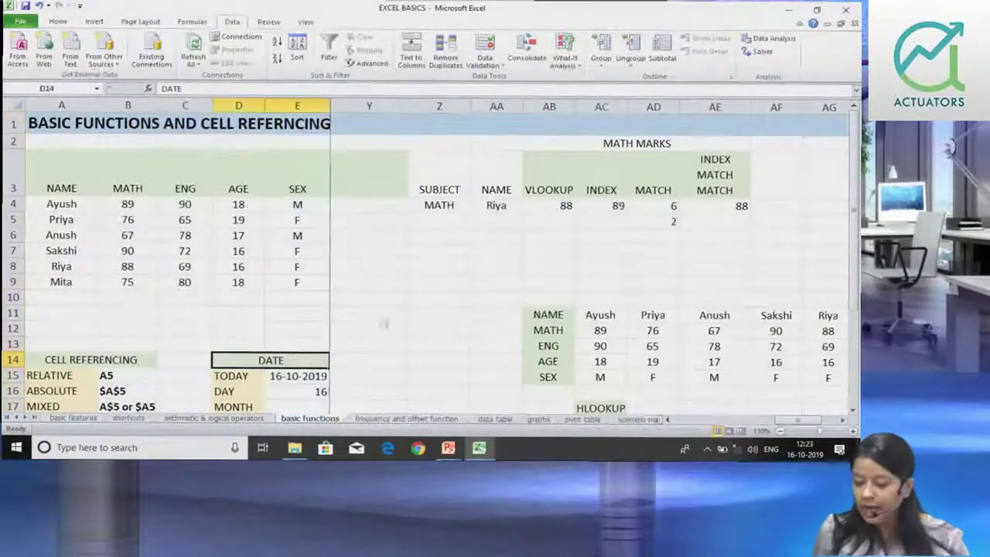
scroll(853, 192, down, 2)
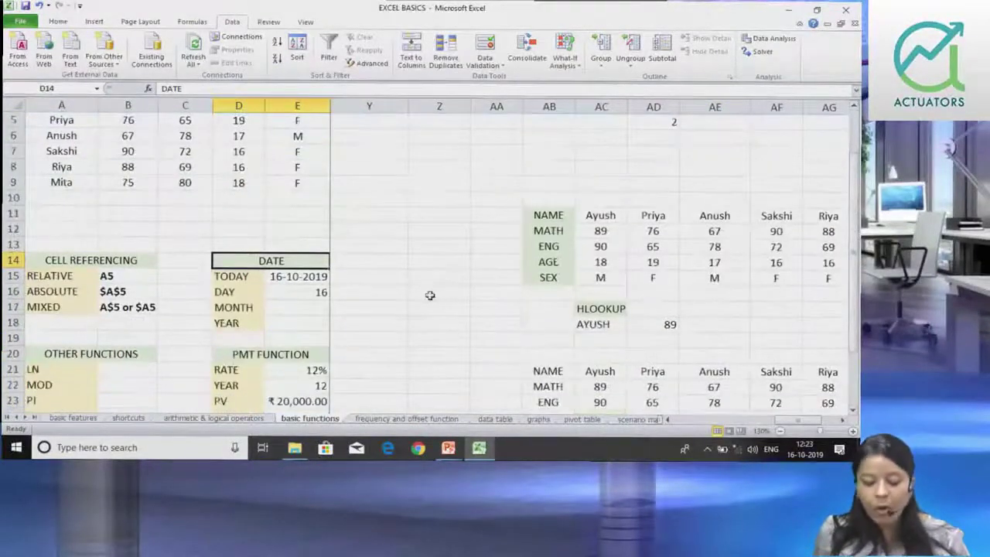
click(284, 276)
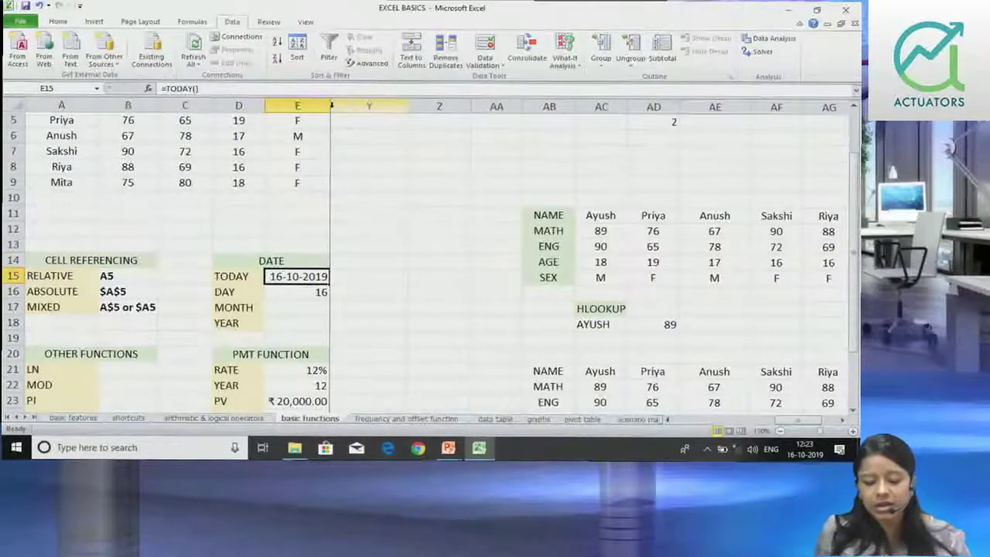
drag(329, 106, 306, 106)
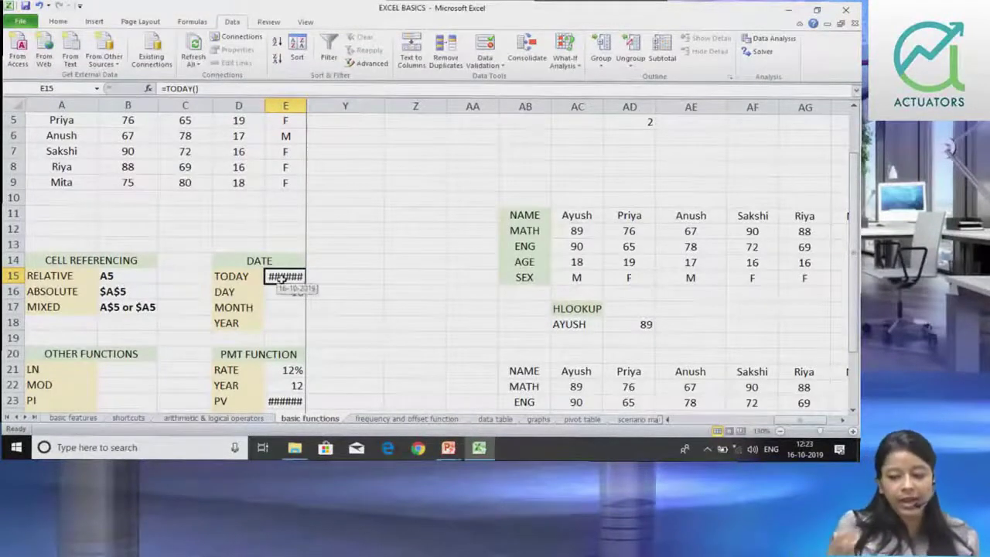
mouse_move(286, 277)
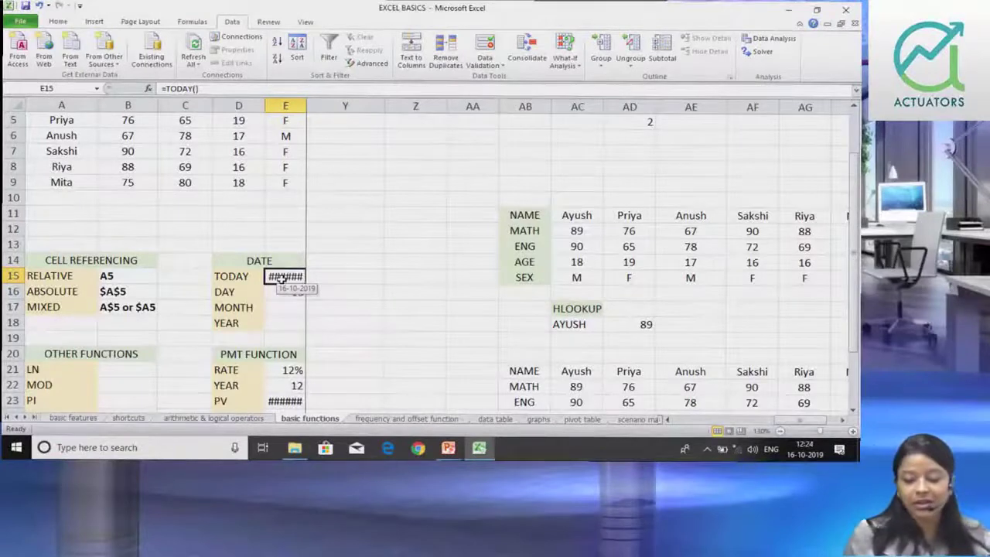
Step: AutoFit column E to show 16-10-2019 and ₹ 20,000.00, then move the selection to lookup cell AA4
drag(329, 113, 307, 106)
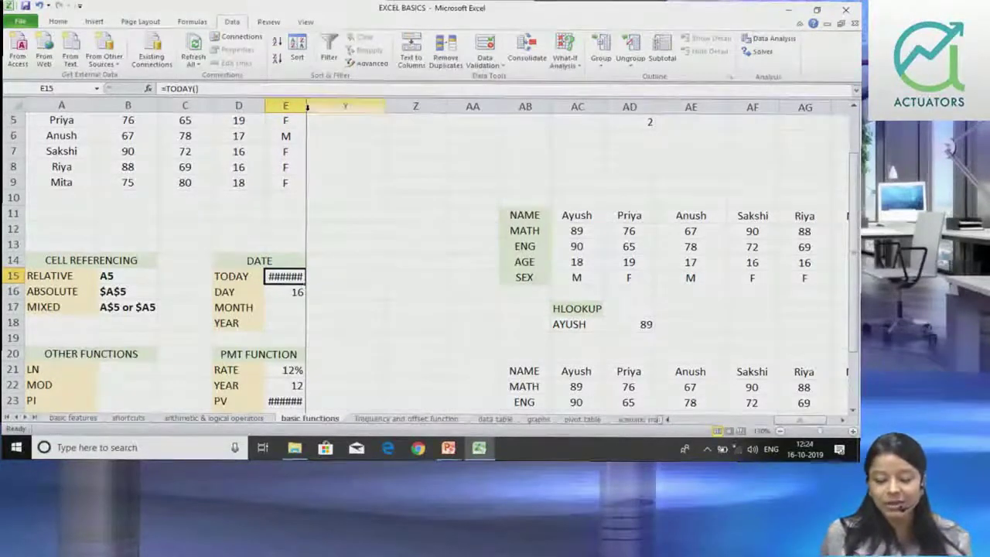
double_click(306, 106)
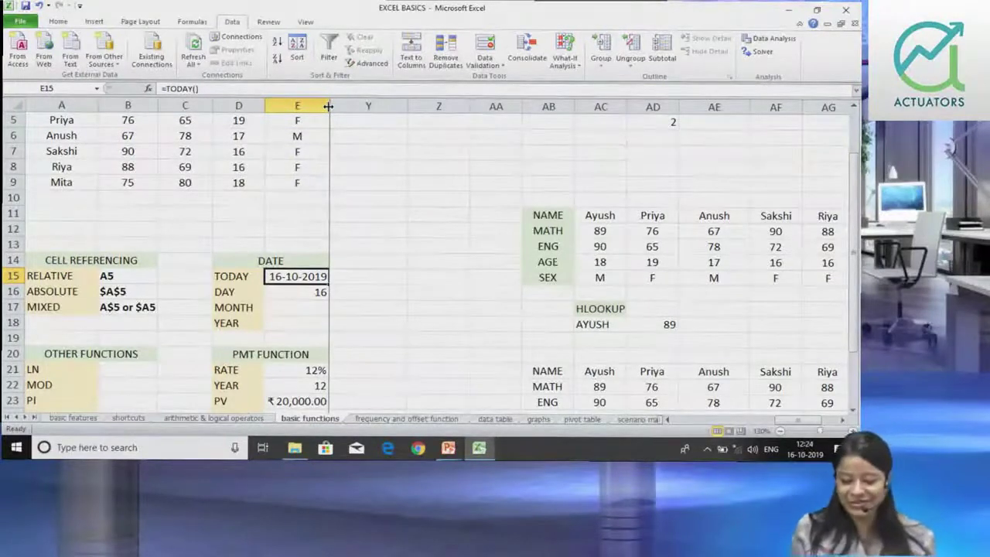
key(ctrl+Up)
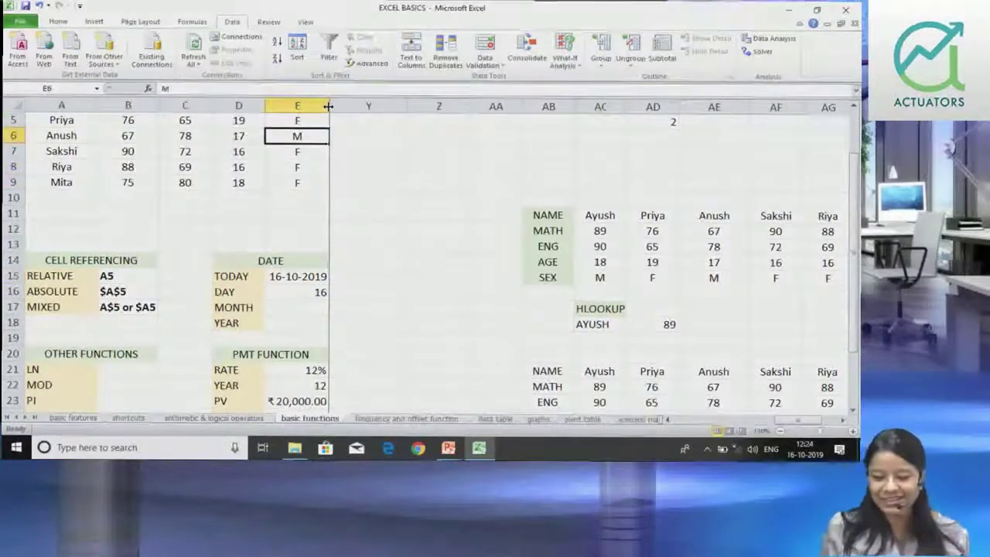
key(ctrl+Up)
key(ctrl+Up)
key(Down)
key(Down)
key(Down)
key(Right)
key(Right)
key(ctrl+Right)
key(Right)
key(Right)
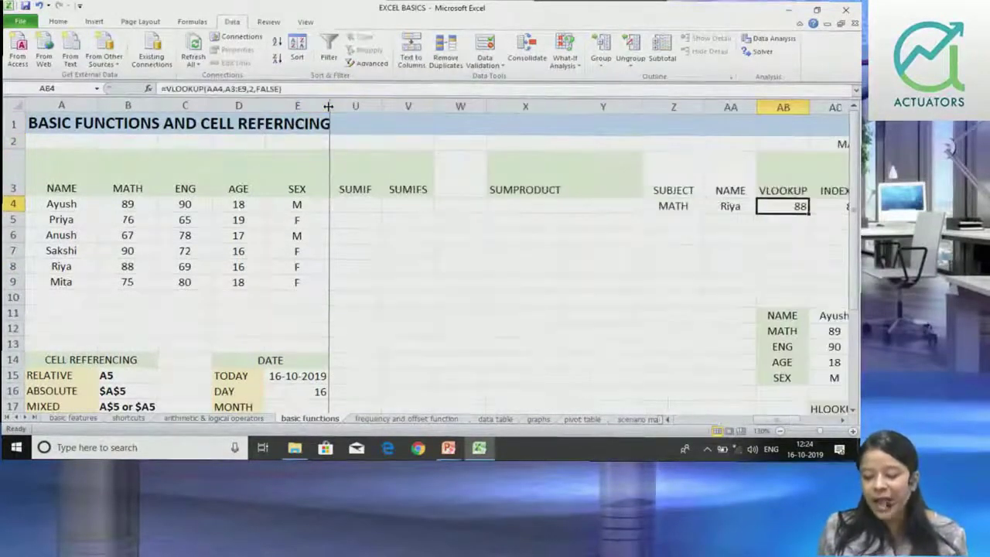
key(Right)
key(Right)
key(Right)
key(Right)
key(Right)
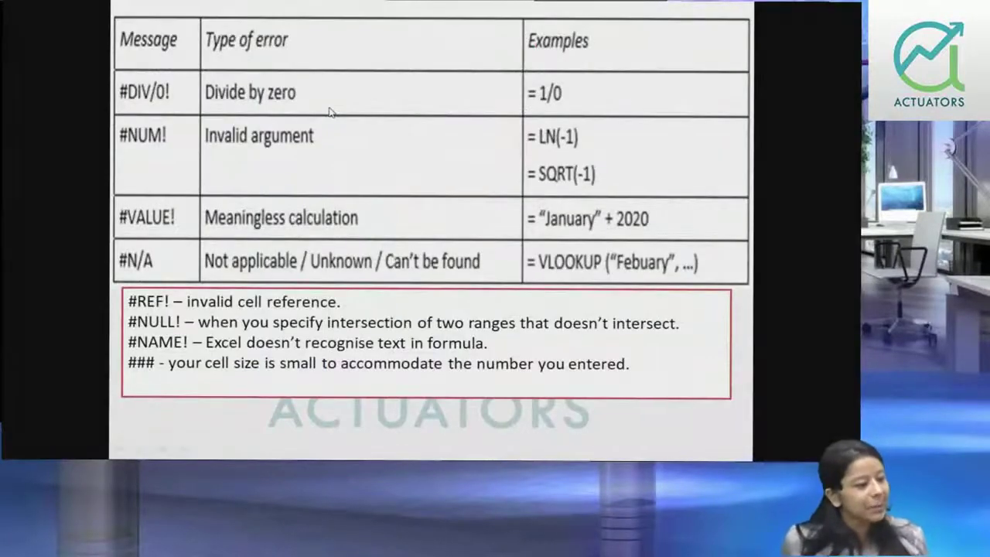
Step: Advance to the Excel topics slide, then return to the EXCEL BASICS workbook
key(Right)
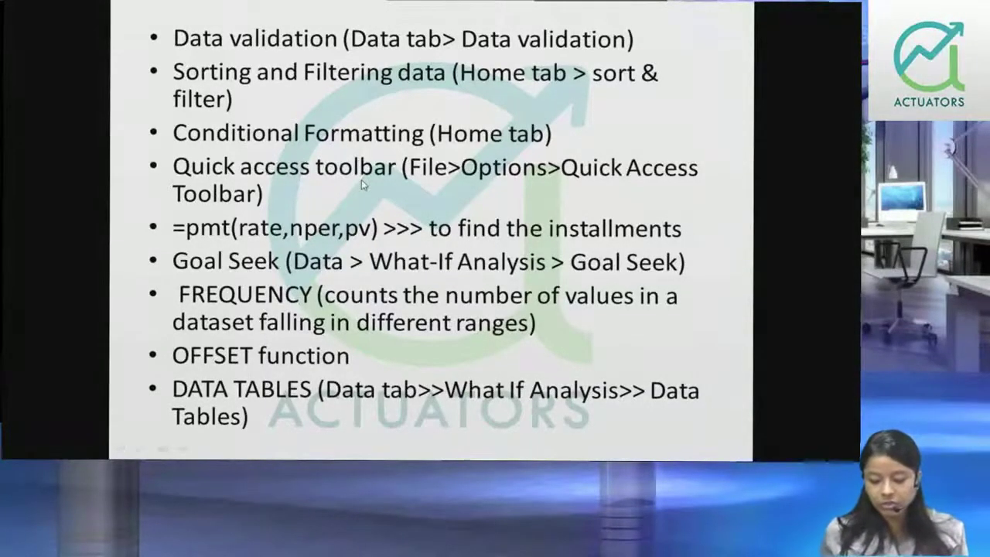
key(alt+Tab)
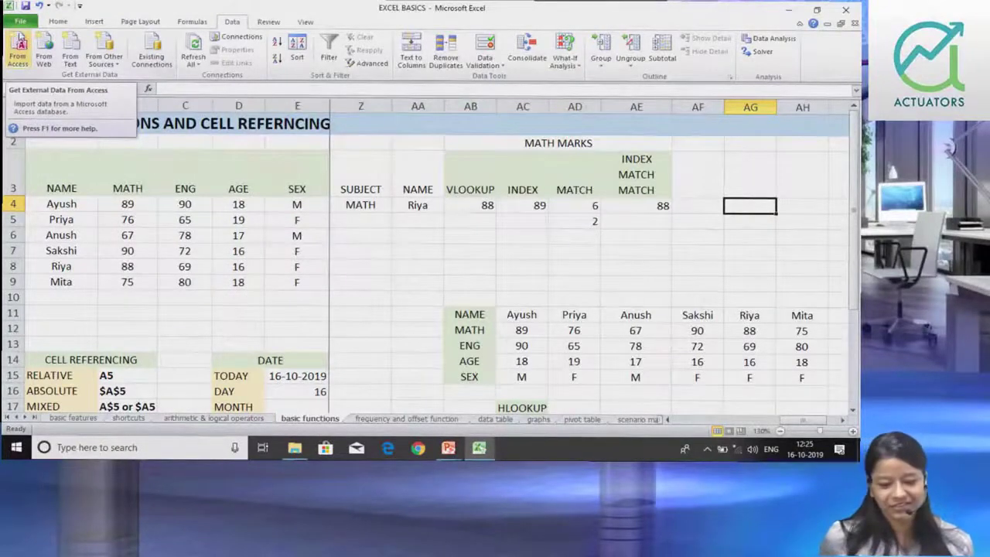
click(21, 22)
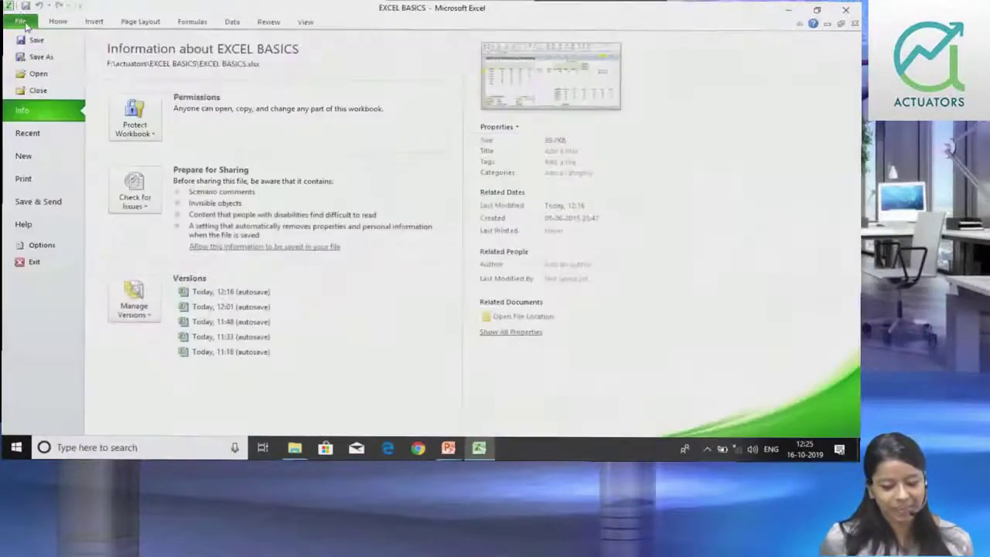
click(40, 249)
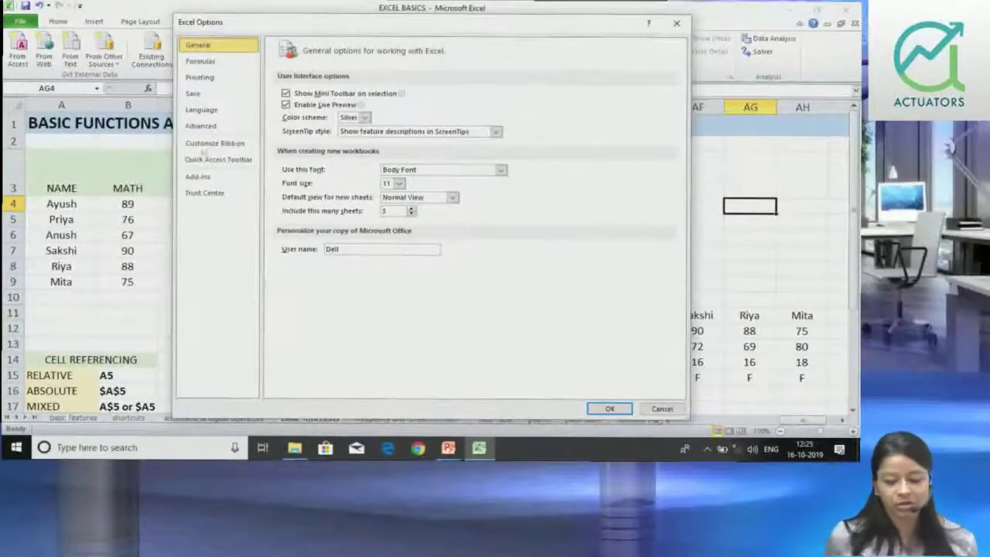
click(195, 160)
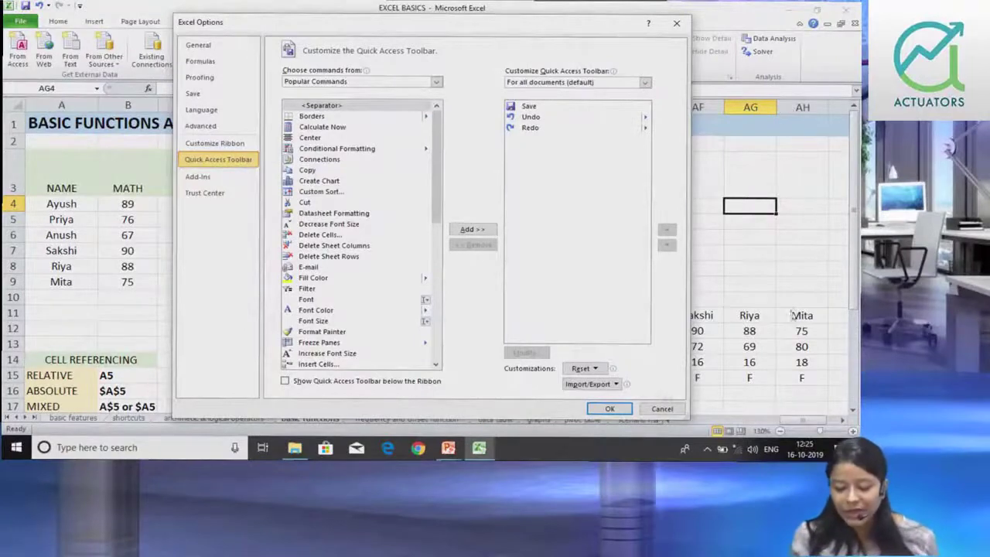
click(650, 409)
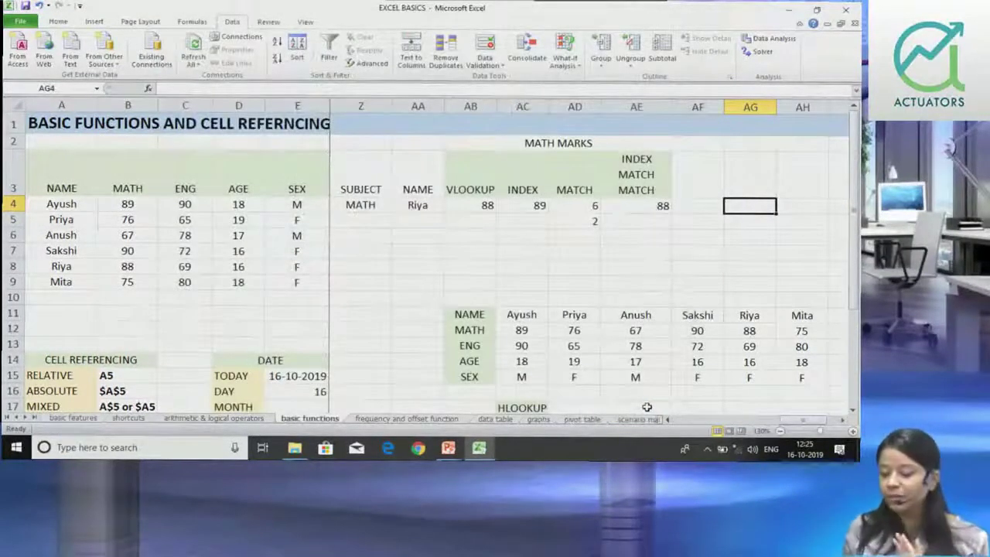
Step: Autofill AG4 down to row 7, then show the workbook's File Info page
mouse_move(777, 215)
mouse_down()
mouse_move(789, 241)
mouse_move(779, 220)
mouse_move(773, 242)
mouse_up()
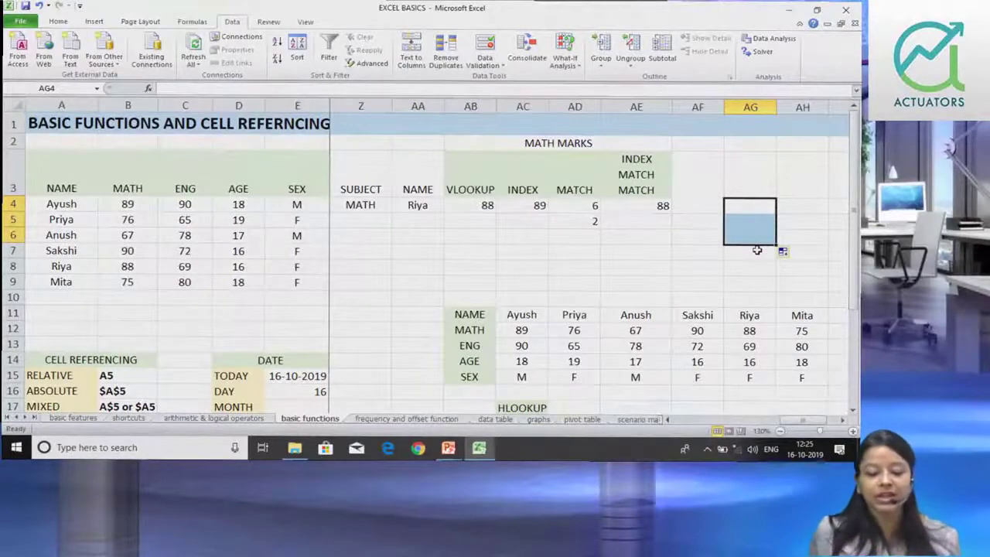
click(21, 23)
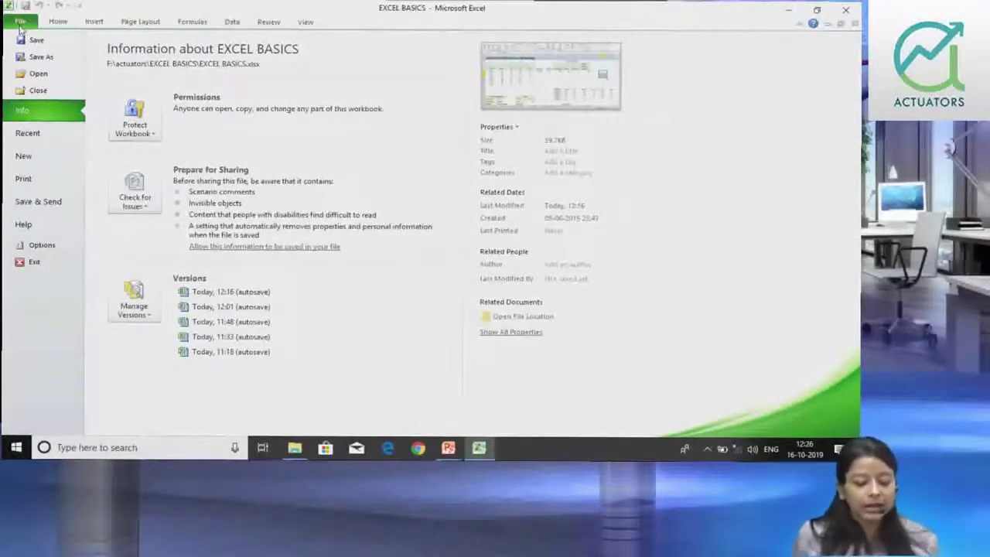
Step: Enable the fill handle and cell drag-and-drop in Excel's Advanced options, then switch to PowerPoint
click(40, 244)
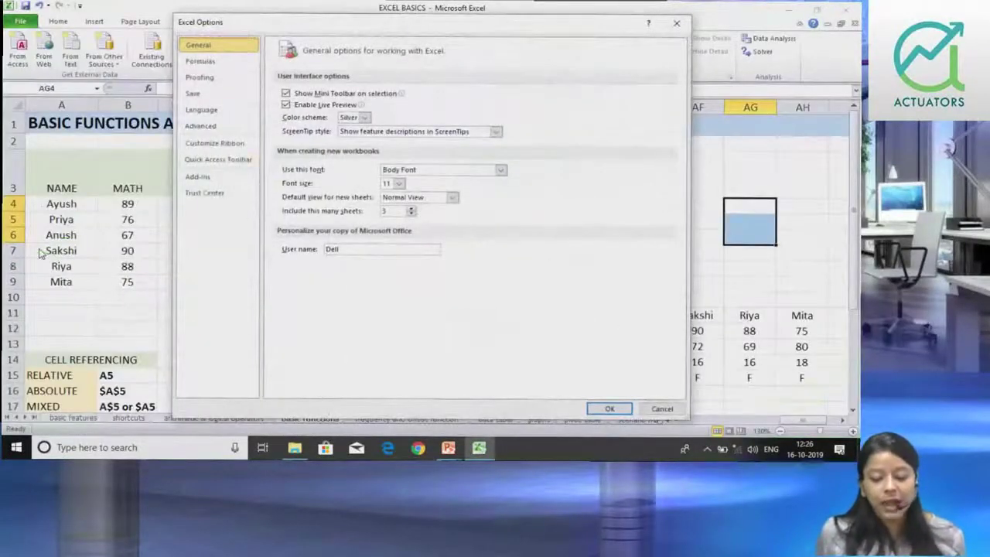
click(218, 136)
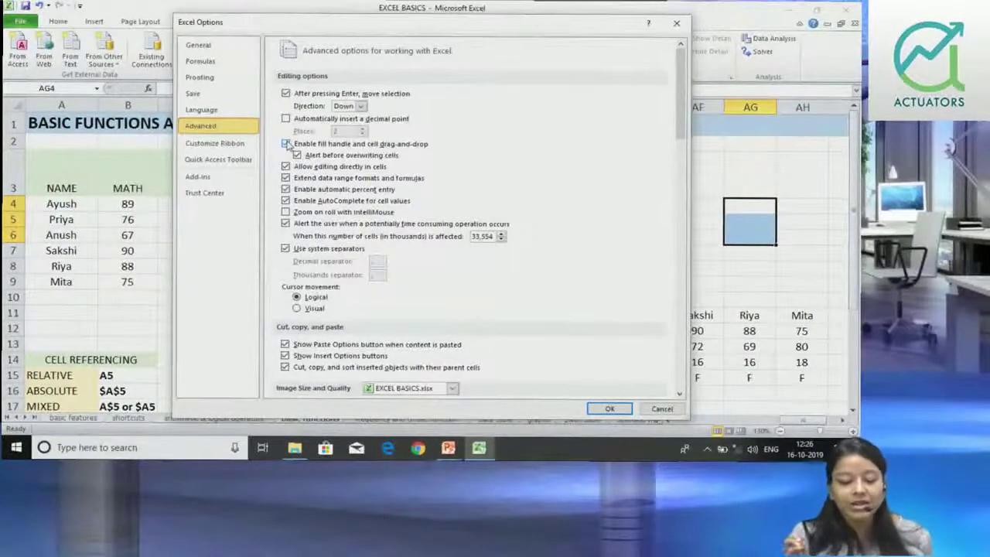
click(285, 144)
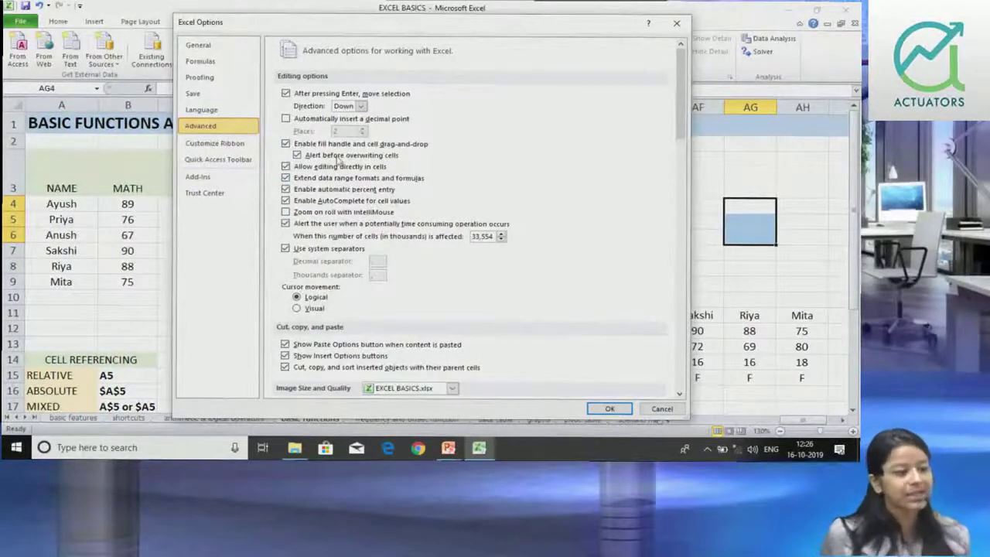
click(677, 25)
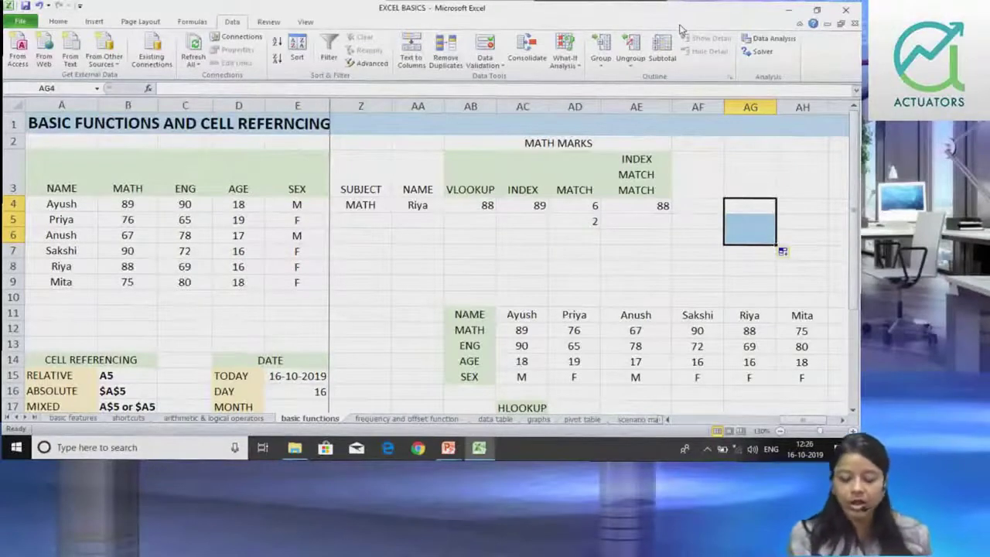
key(alt+Tab)
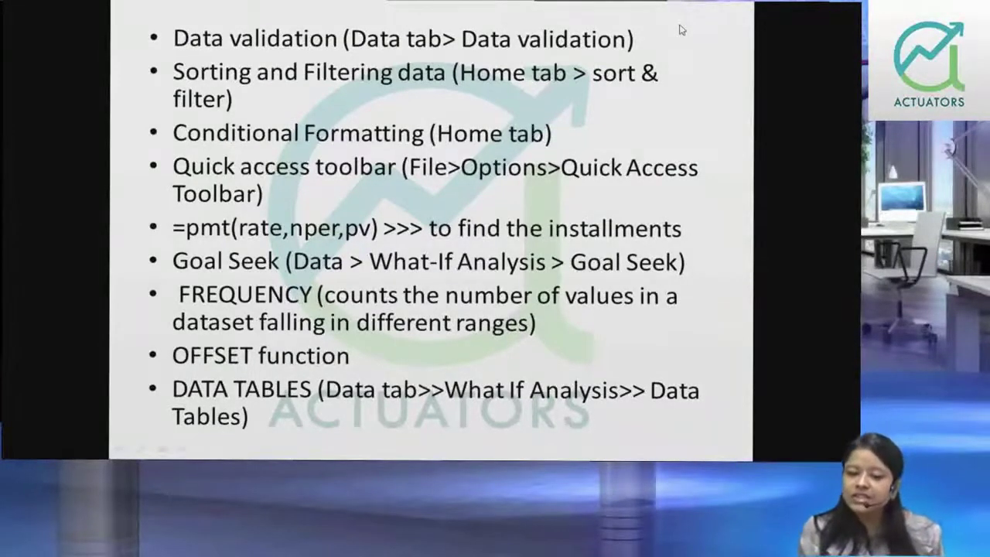
key(alt+Tab)
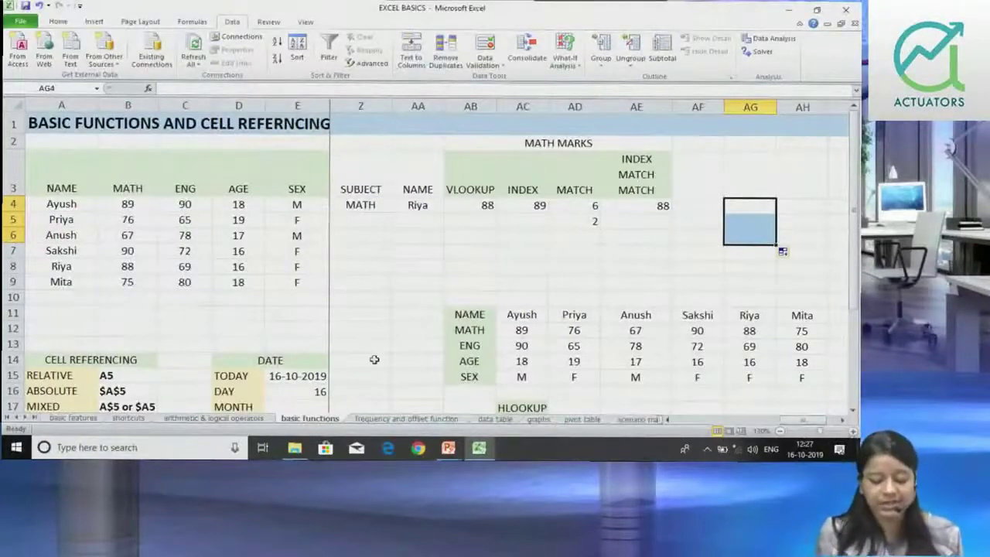
click(145, 418)
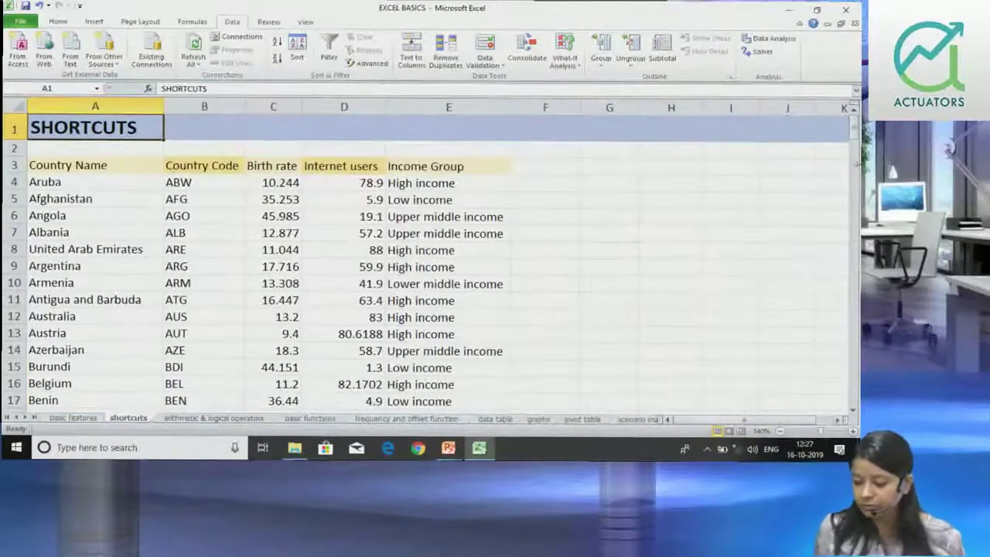
click(395, 418)
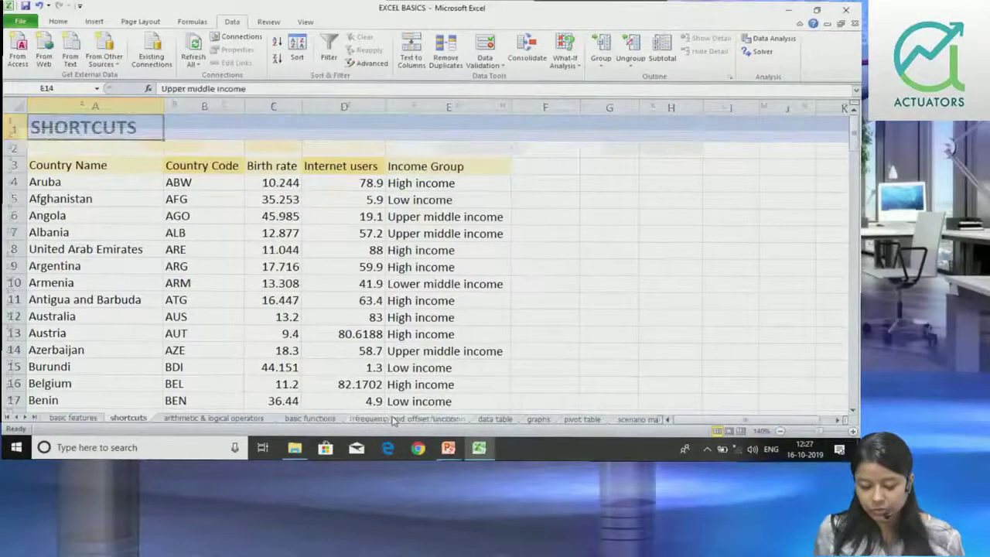
click(313, 419)
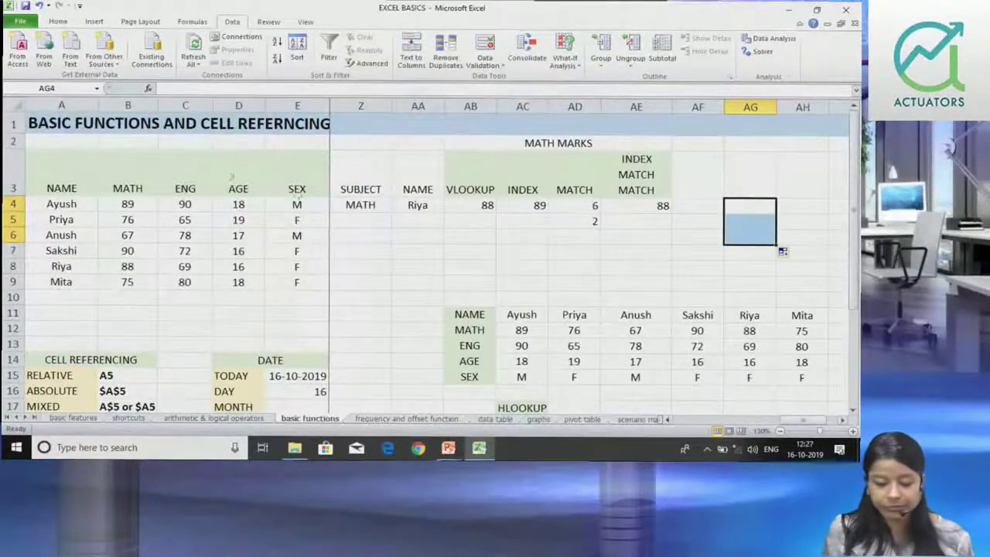
click(147, 164)
drag(78, 164, 328, 283)
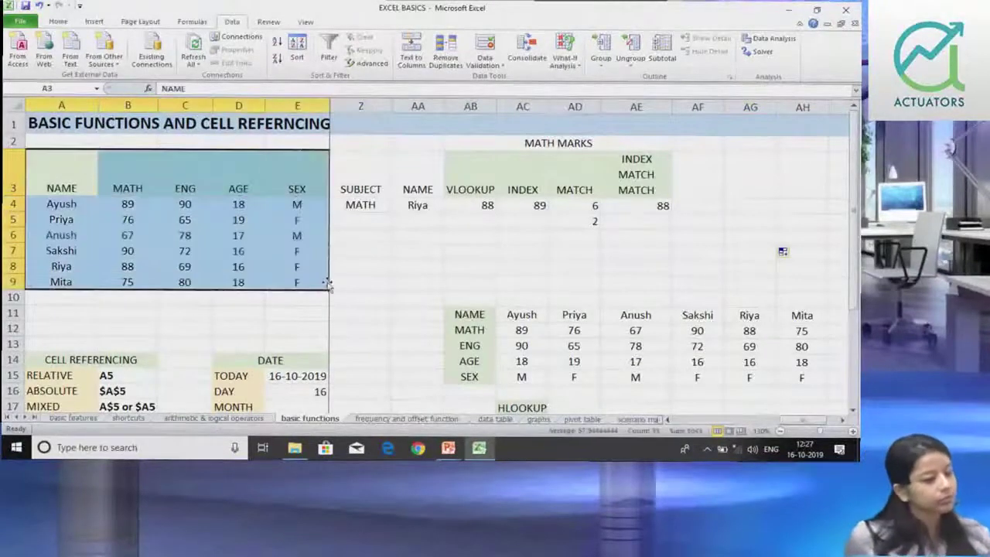
Step: Select the six ENG marks in C4:C9 (90, 65, 78, 72, 69, 80)
click(296, 282)
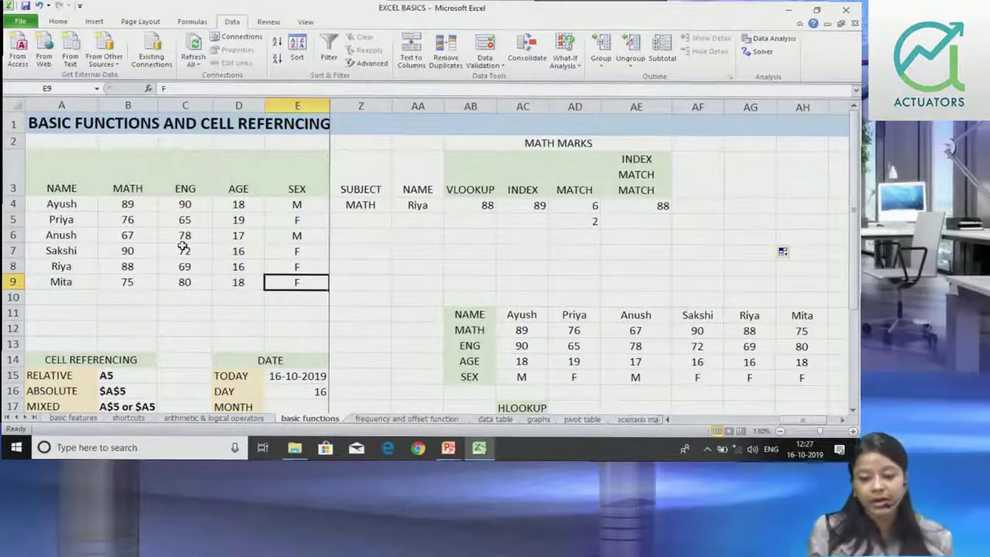
click(183, 246)
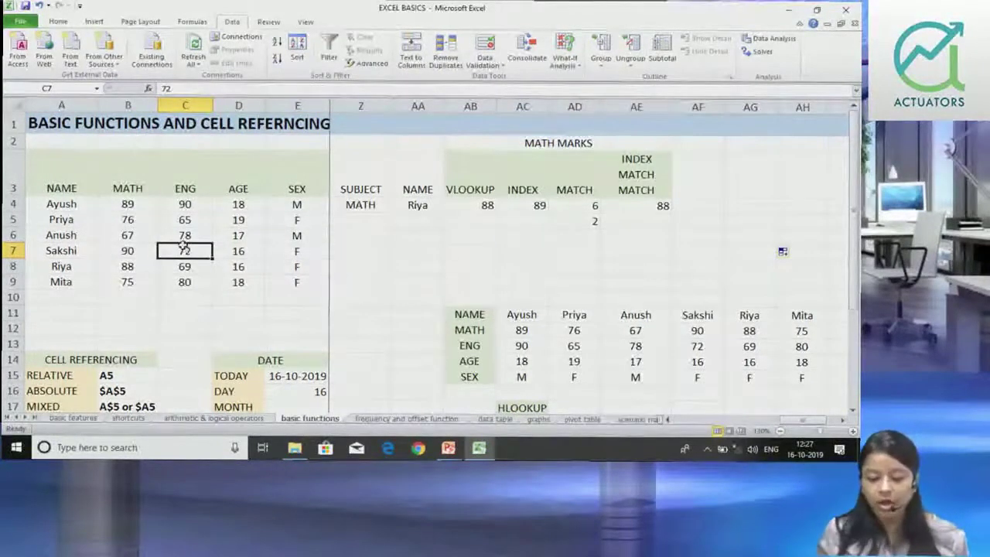
drag(184, 203, 186, 281)
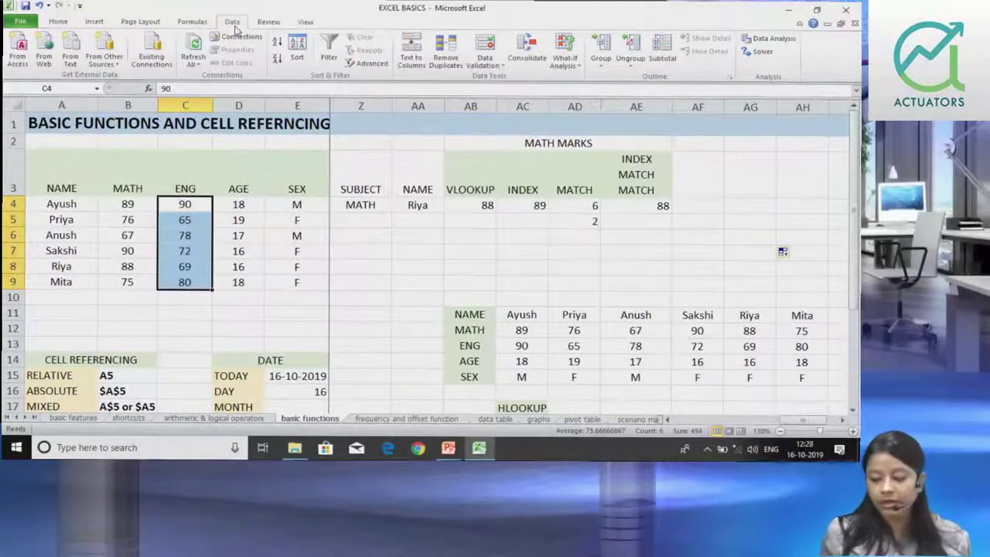
Step: Open the Data Validation dialog for the selected ENG marks
click(486, 51)
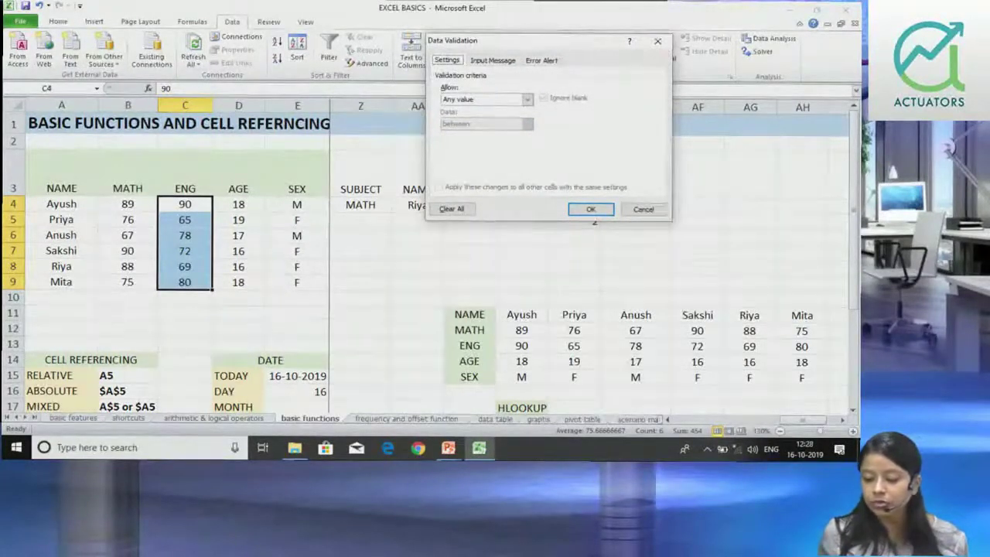
click(663, 46)
click(663, 49)
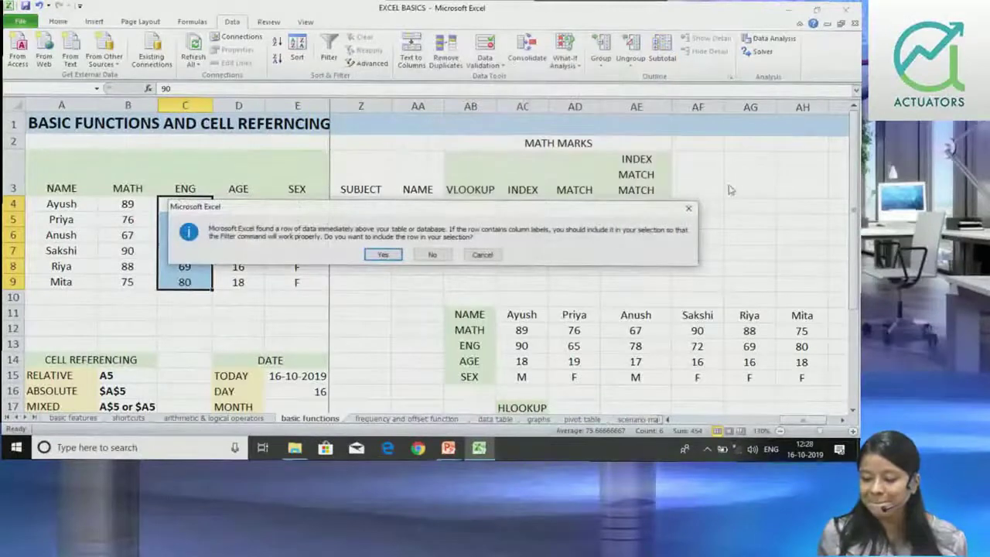
click(688, 209)
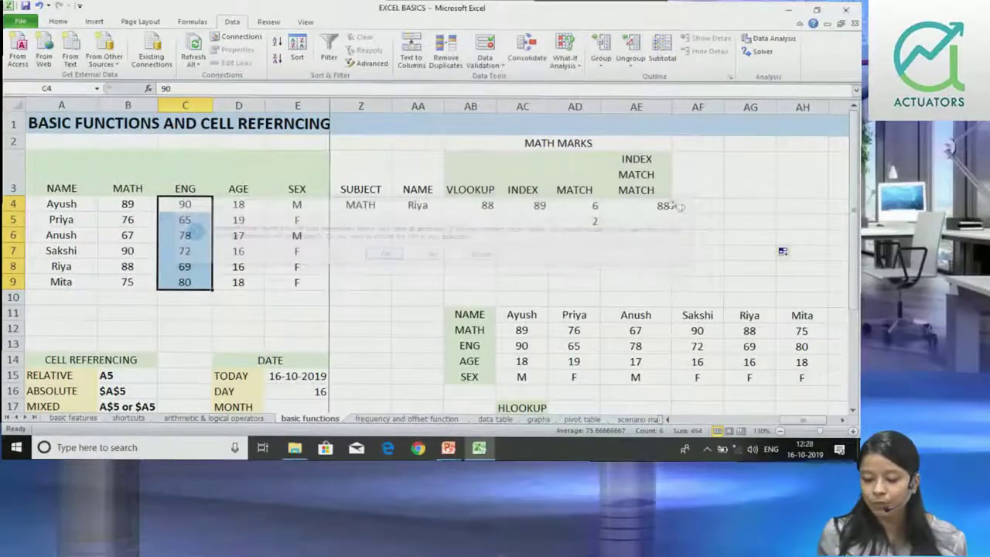
click(485, 66)
click(487, 79)
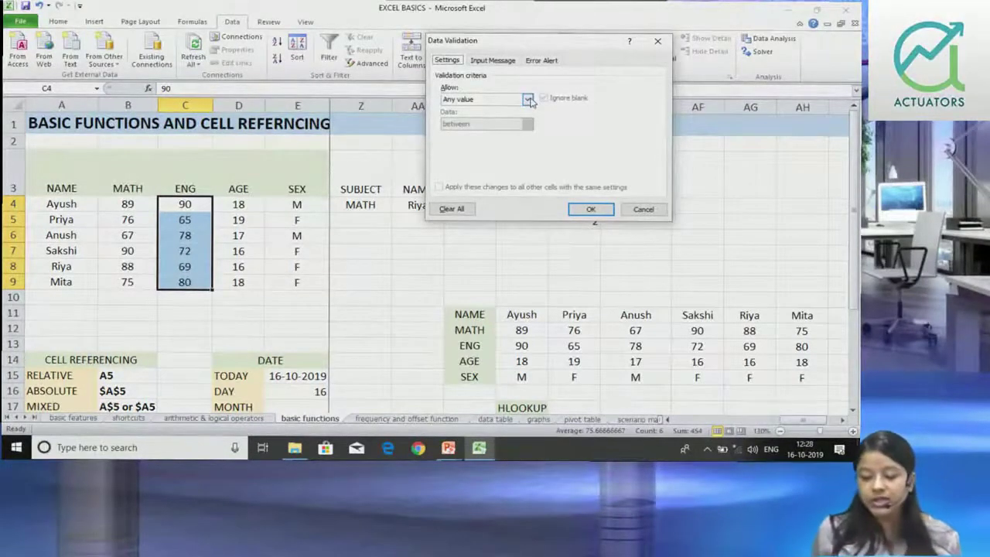
Step: Allow only decimal values between 0 and 100 for the ENG marks
click(528, 100)
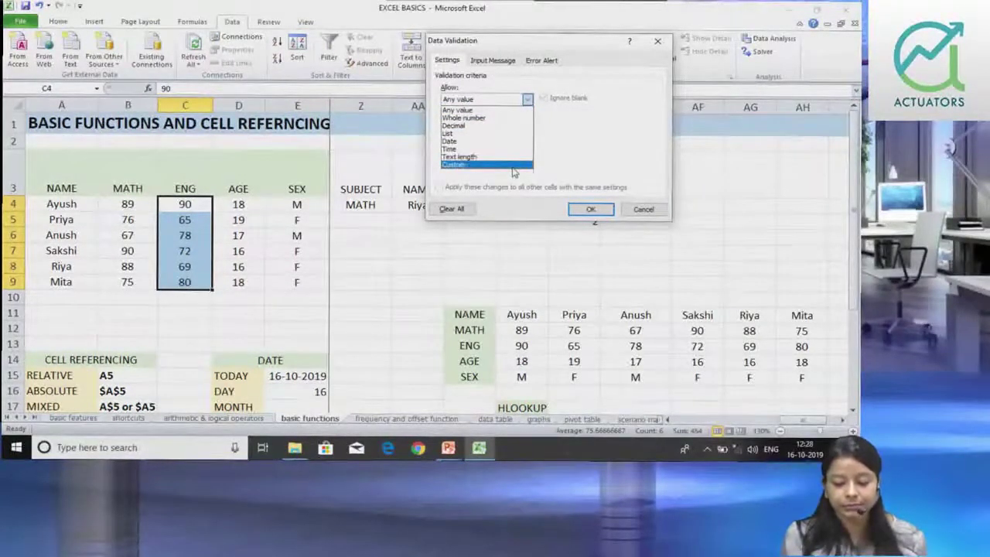
click(480, 118)
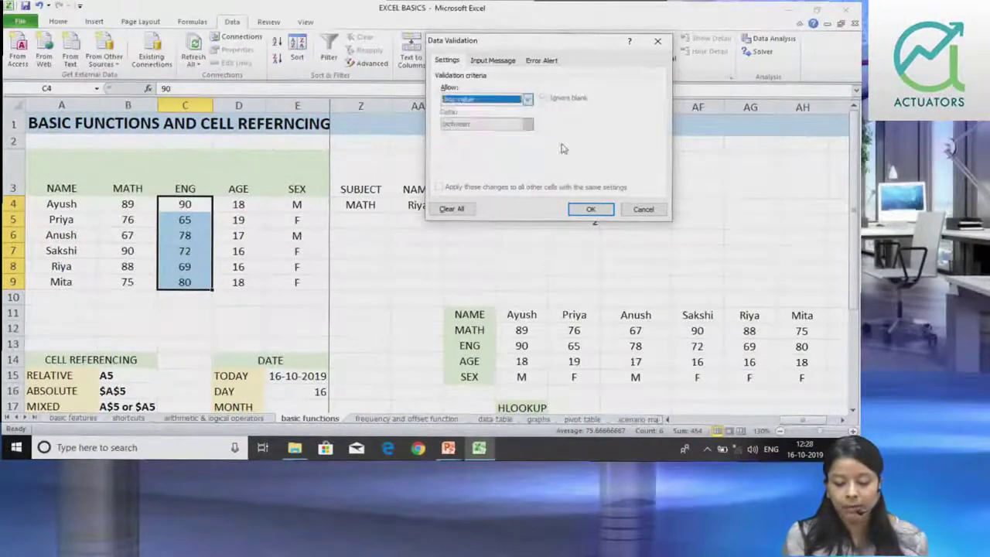
click(528, 101)
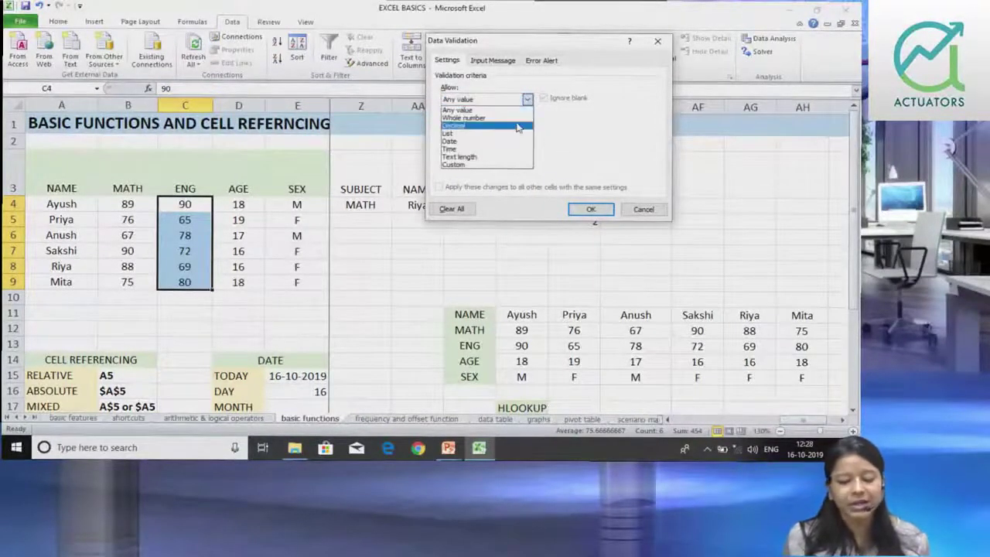
click(520, 125)
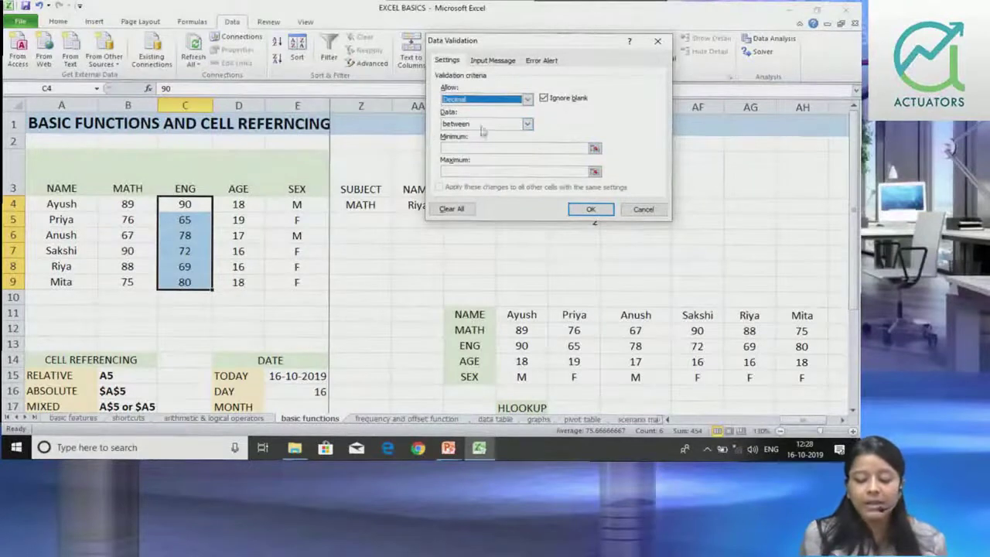
click(527, 124)
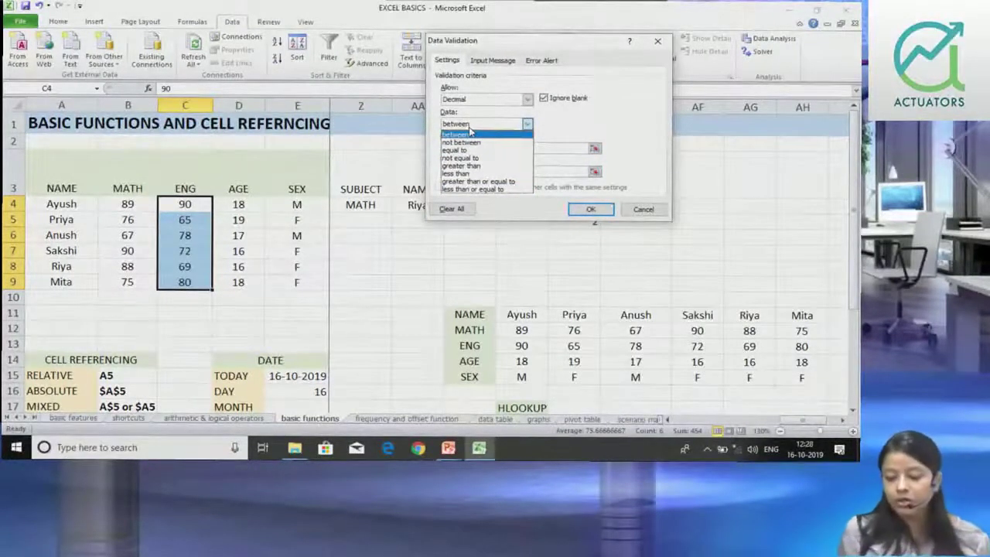
click(469, 135)
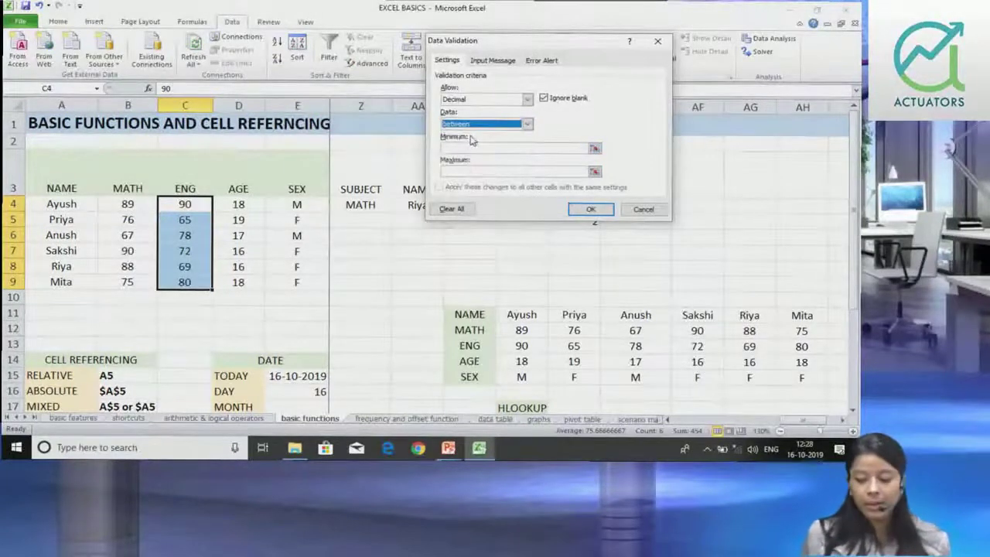
click(470, 149)
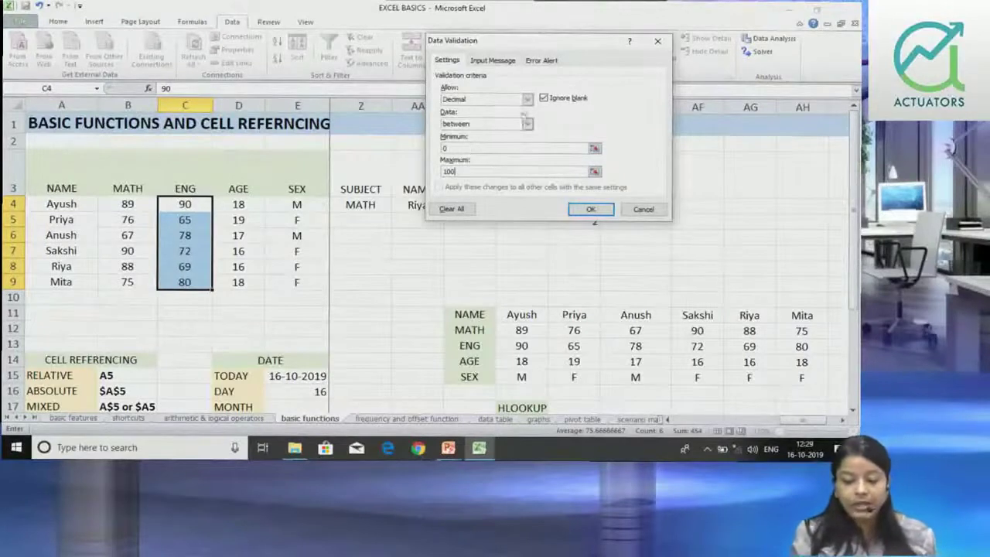
click(496, 61)
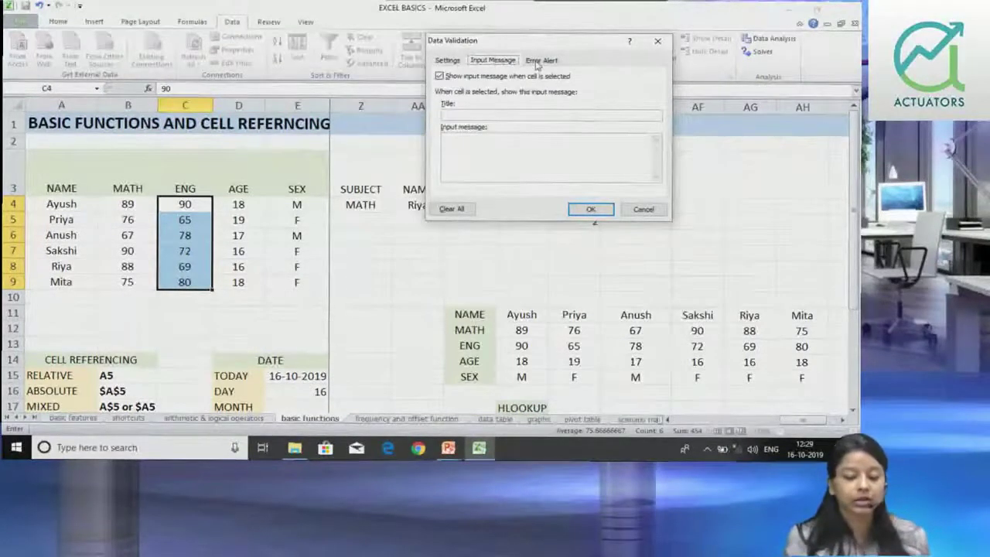
Step: Give the ENG marks error alert the title MARKS, message 'SHOULD BE BTW 0 TO100', and Stop style
click(540, 61)
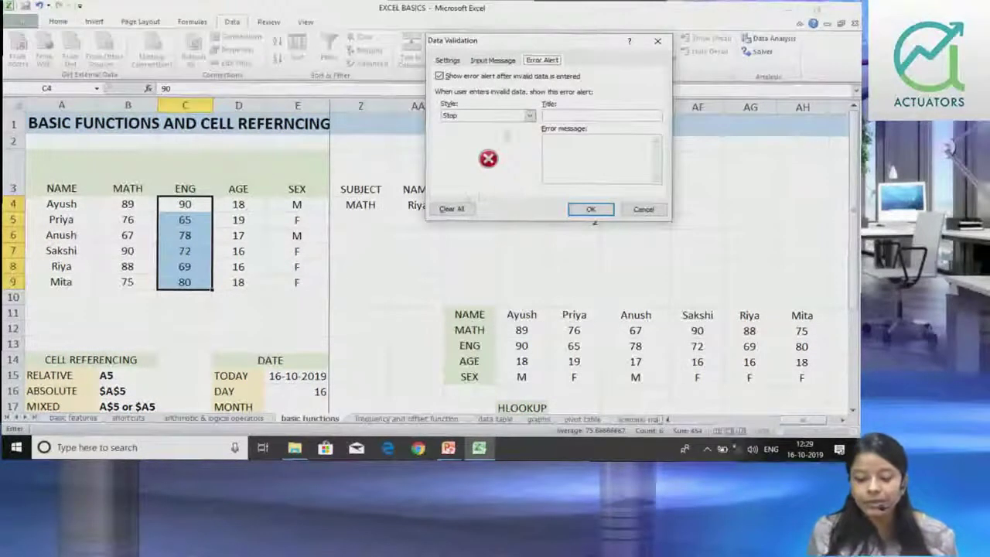
click(530, 115)
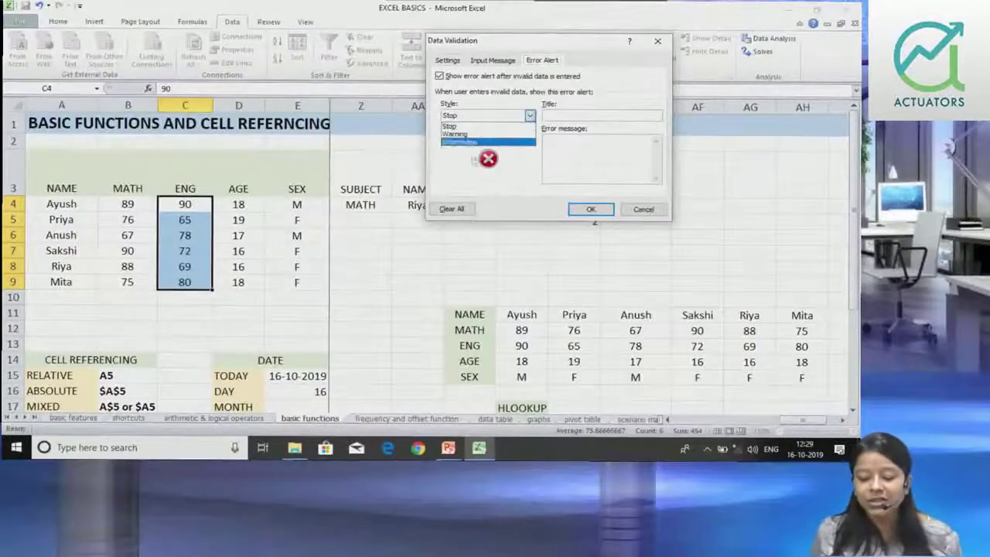
click(477, 143)
click(569, 114)
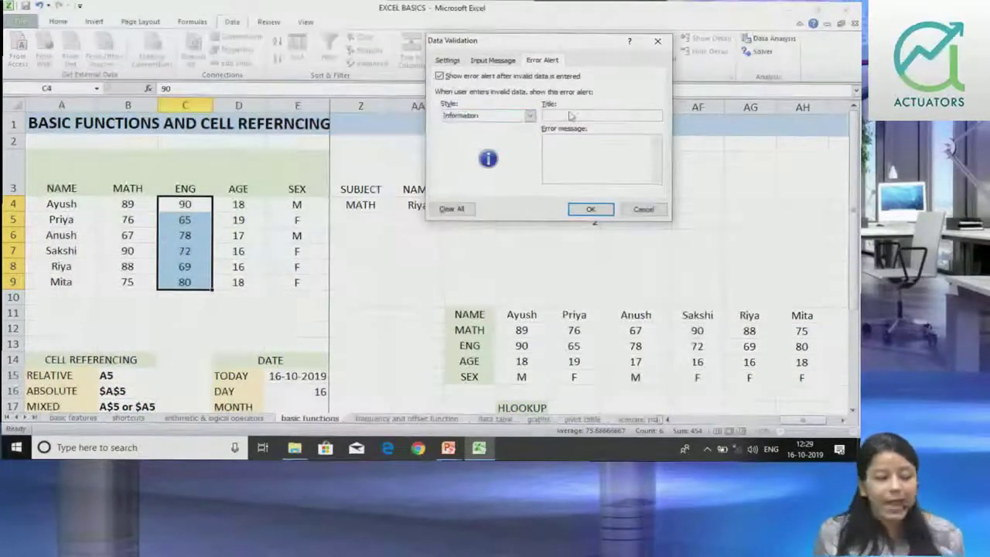
text(MARKS)
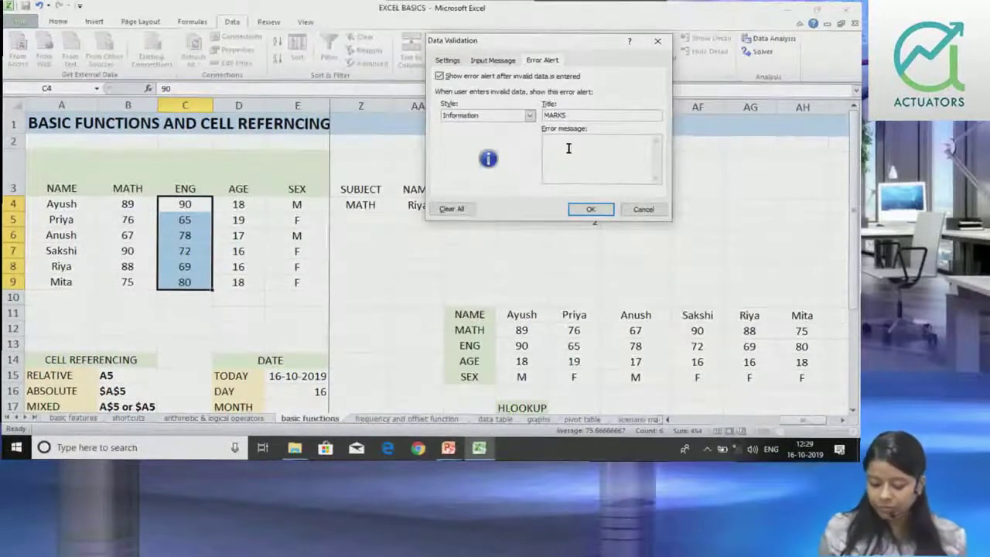
text(SHOU)
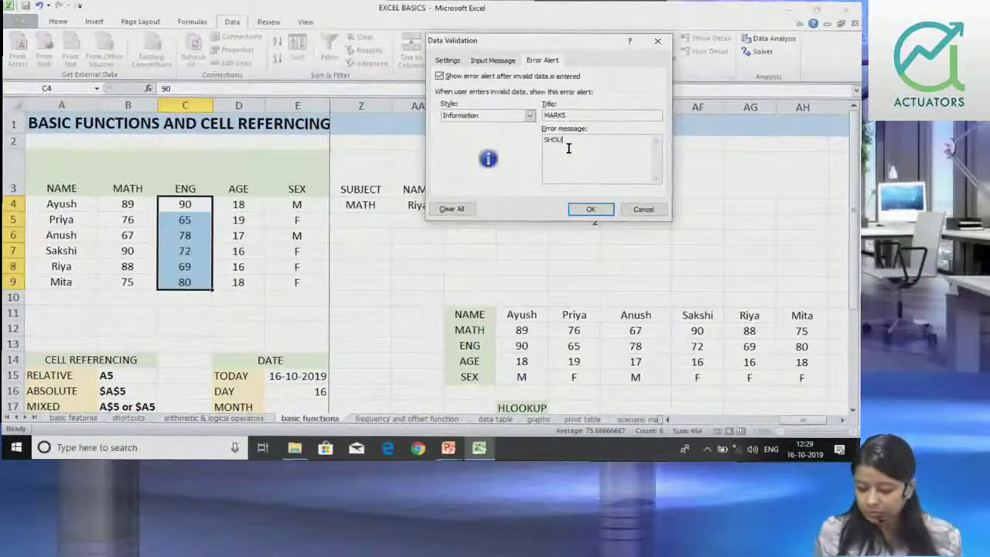
text( BE)
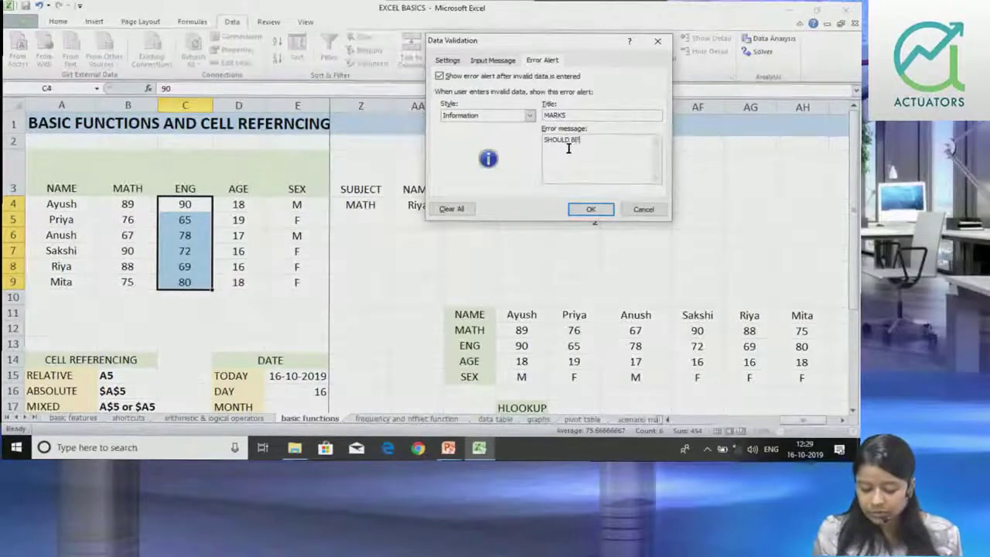
text(TO 100)
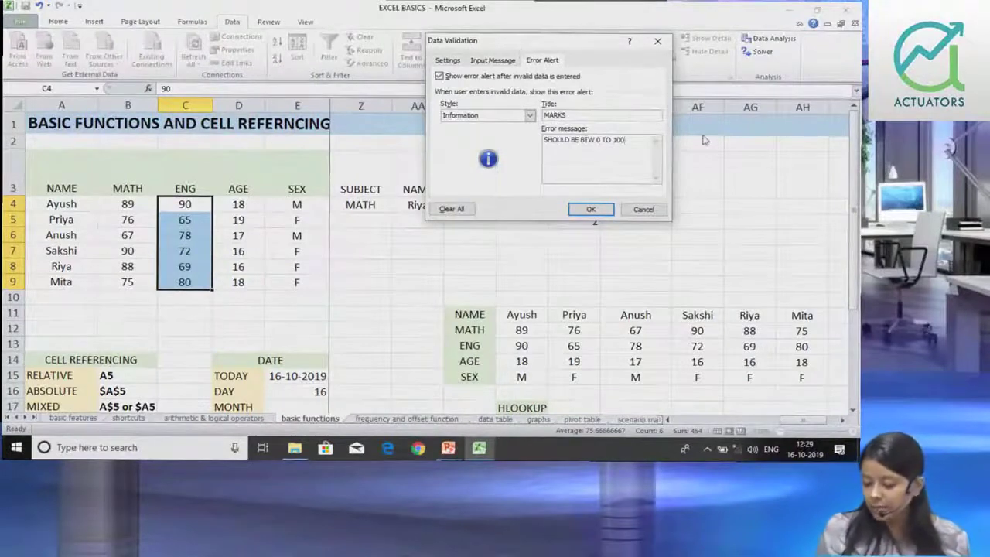
key(BackSpace)
key(BackSpace)
key(BackSpace)
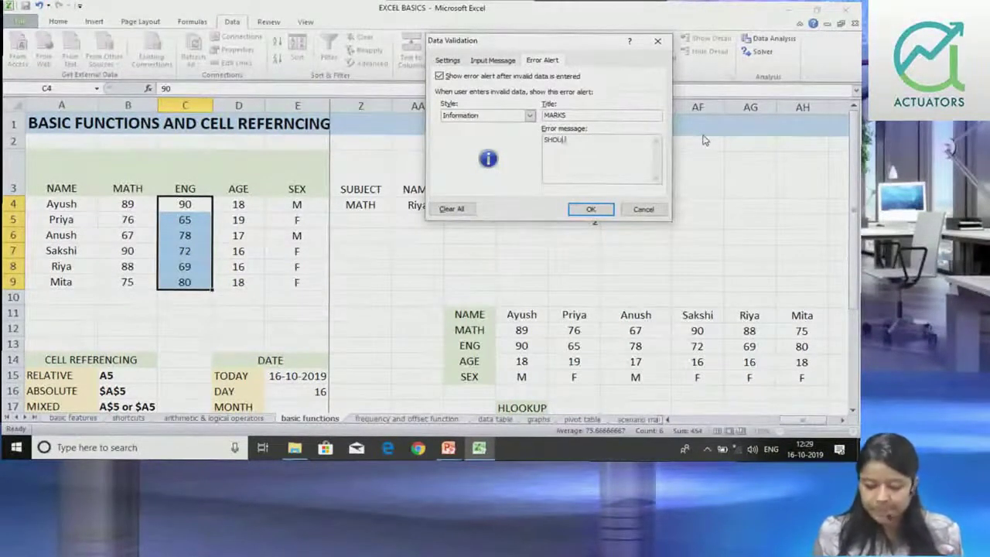
text(D BE BTW)
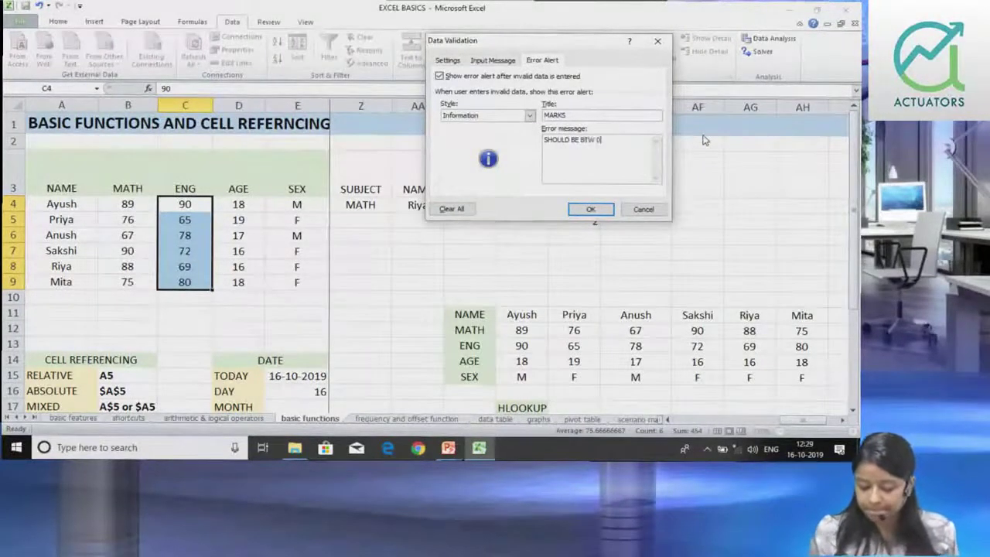
text(0)
click(529, 115)
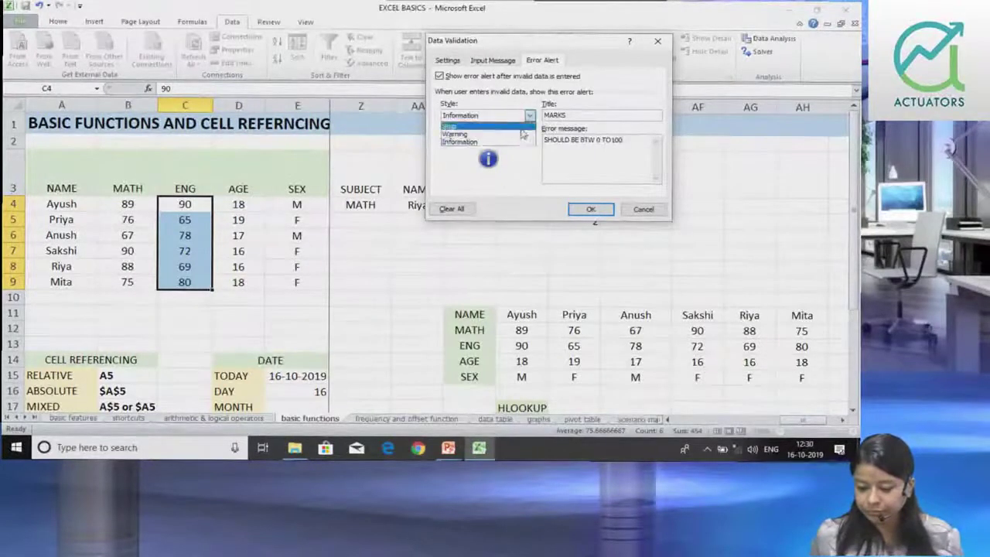
click(495, 123)
click(491, 60)
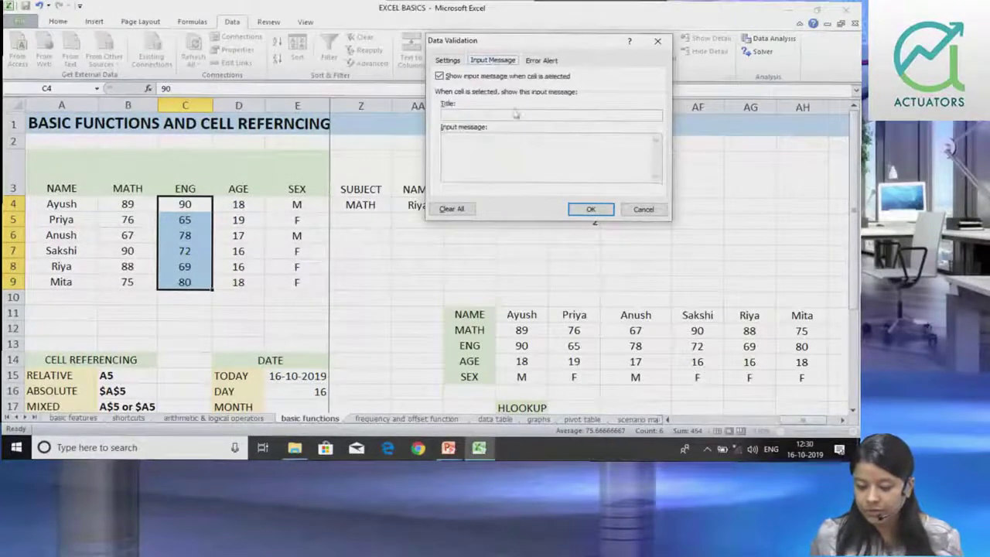
Step: Add a MARKS input message reading '0 TO 100' and apply the ENG marks validation rule
click(511, 116)
text(0 TO)
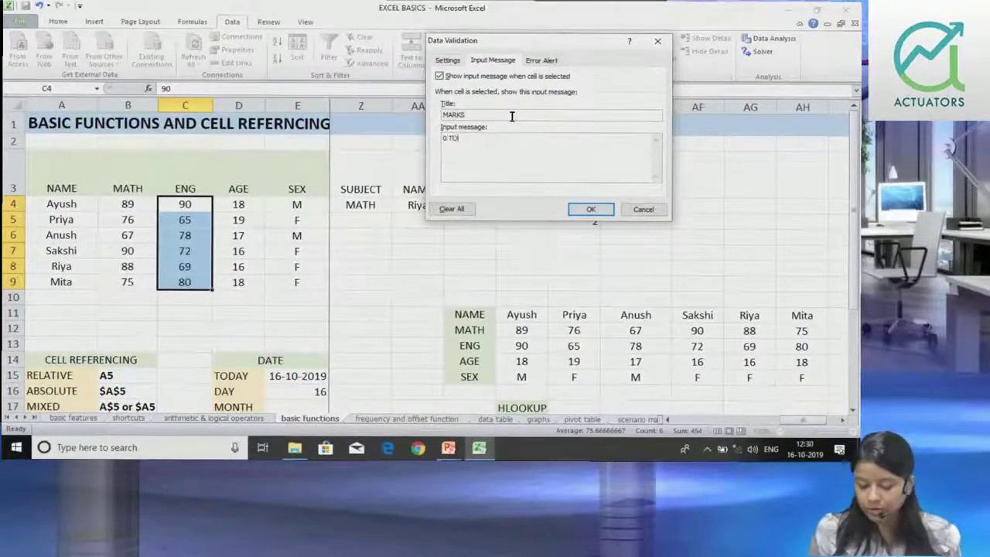
text(100)
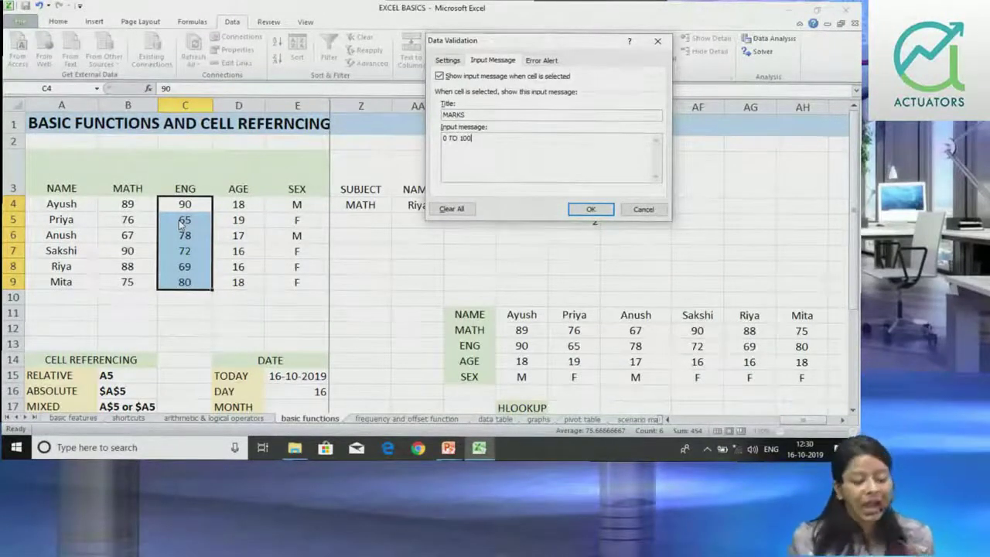
click(541, 60)
text(SHOULD BE BTW 0 TO 100)
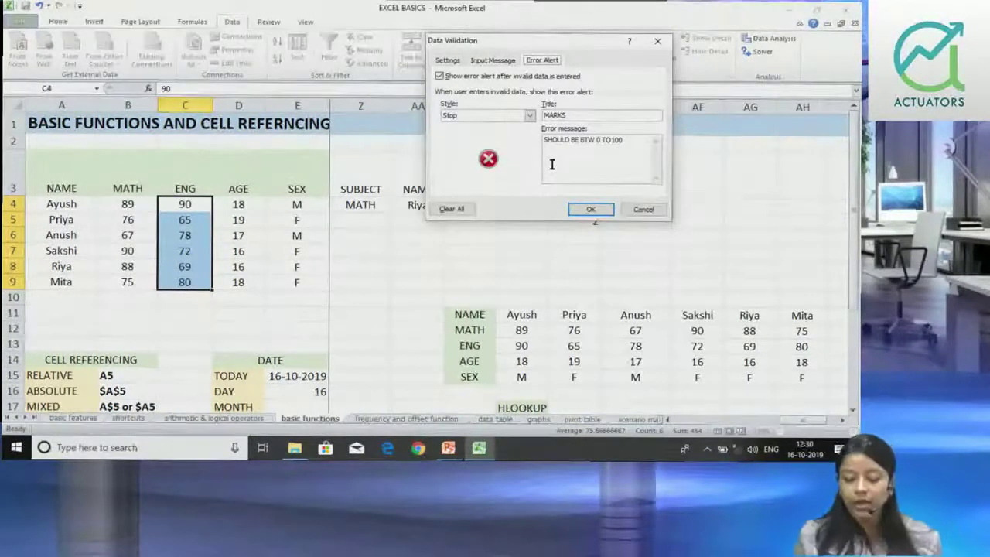
click(590, 209)
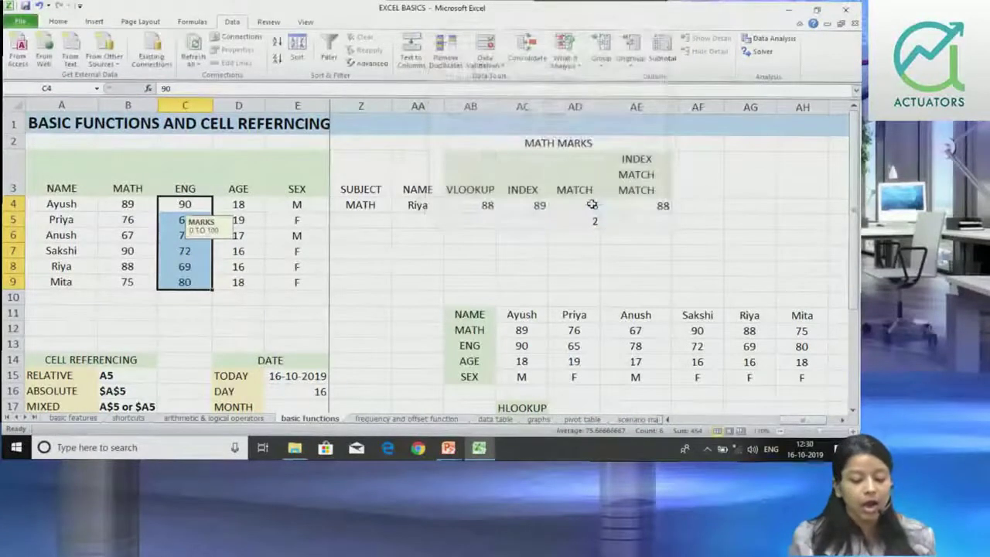
Step: Test the ENG rule by entering 110 in C6, then dismiss the MARKS error so 78 stays
click(251, 265)
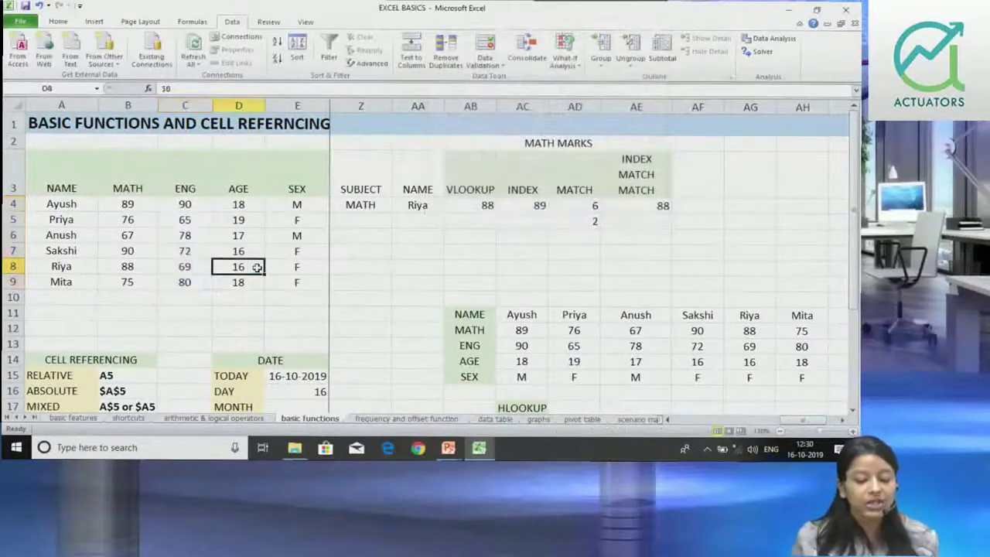
click(196, 233)
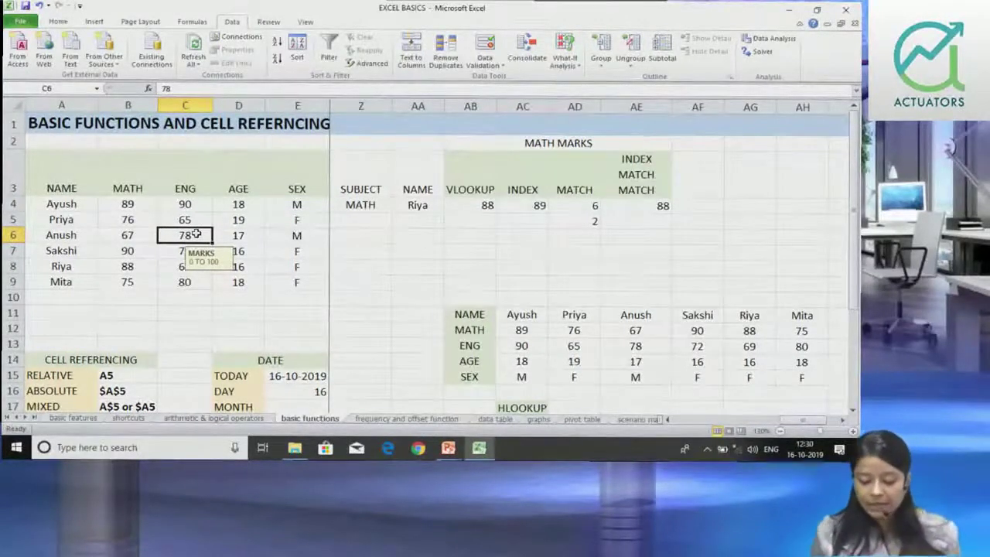
text(110)
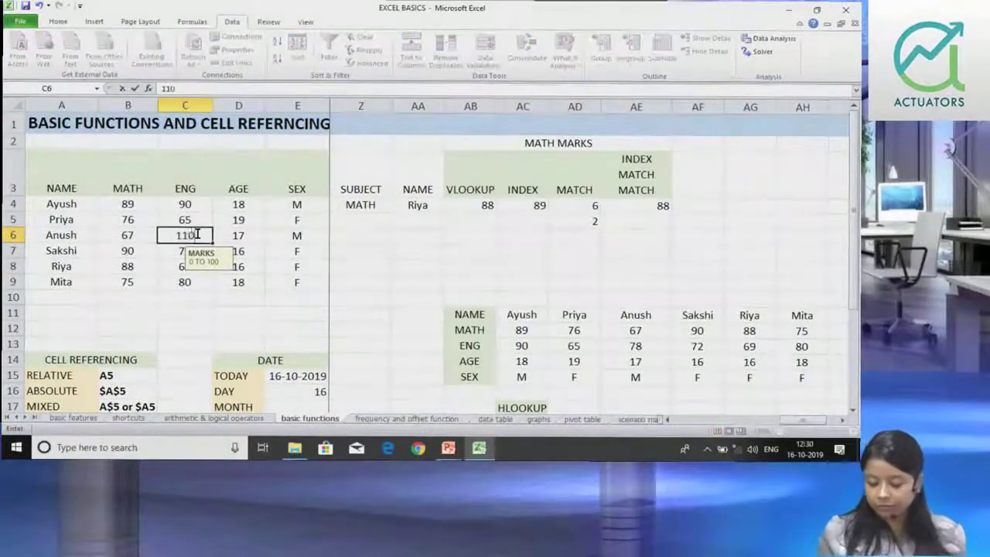
key(Return)
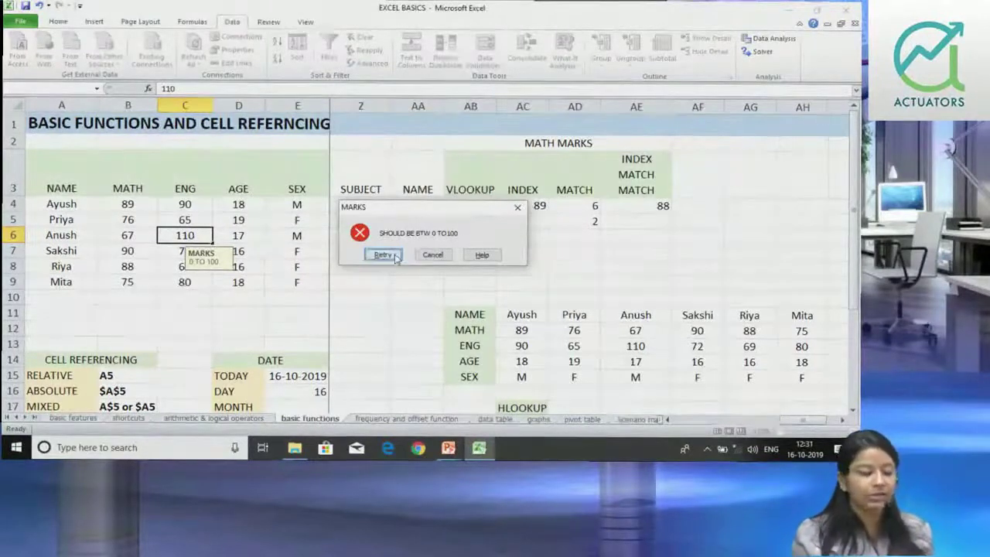
click(431, 255)
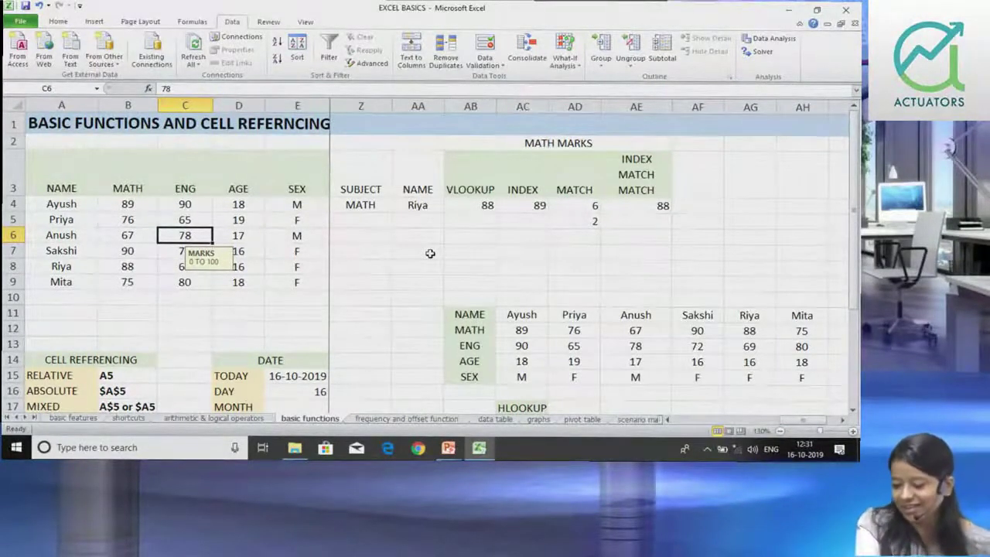
key(Right)
key(Right)
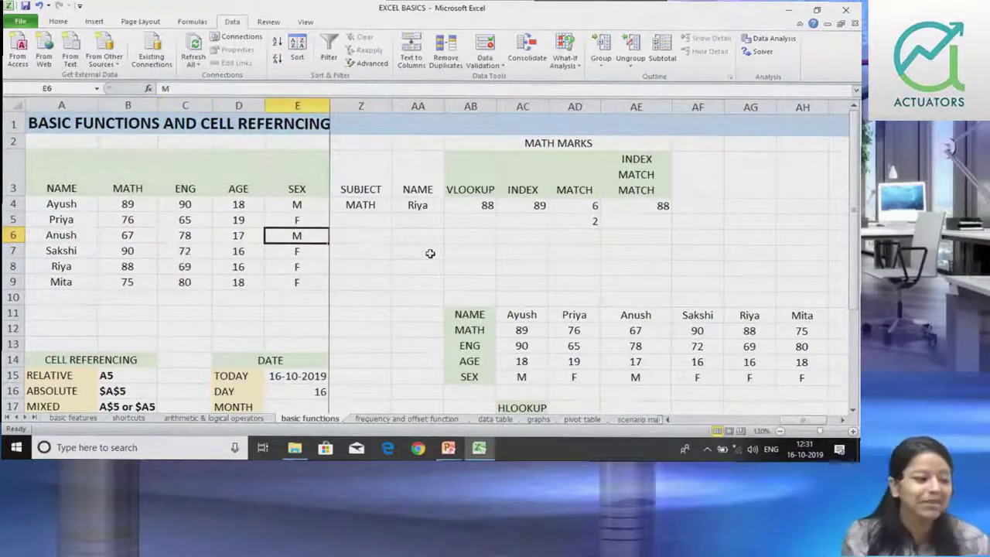
Step: Select the six SEX entries in E4:E9 (M, F, M, F, F, F)
click(567, 227)
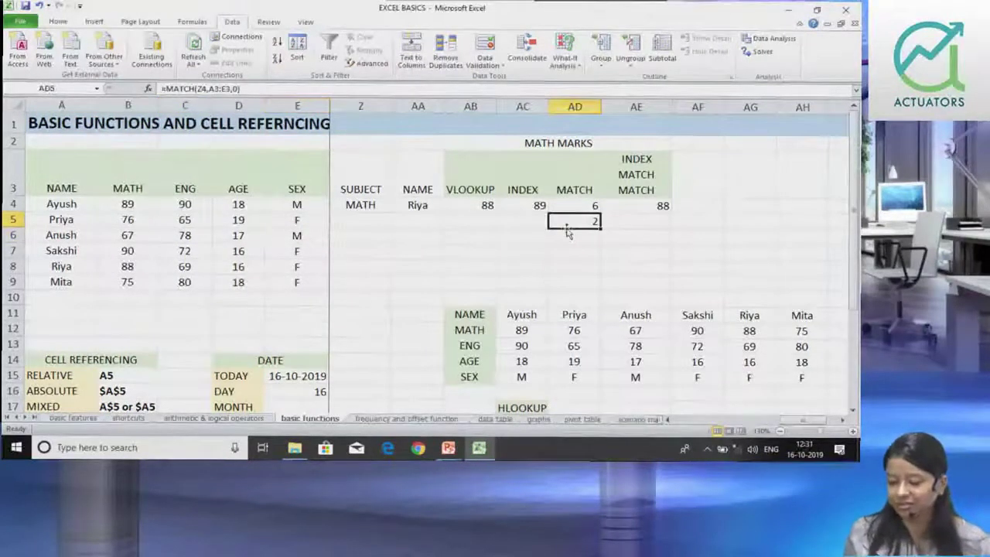
click(242, 223)
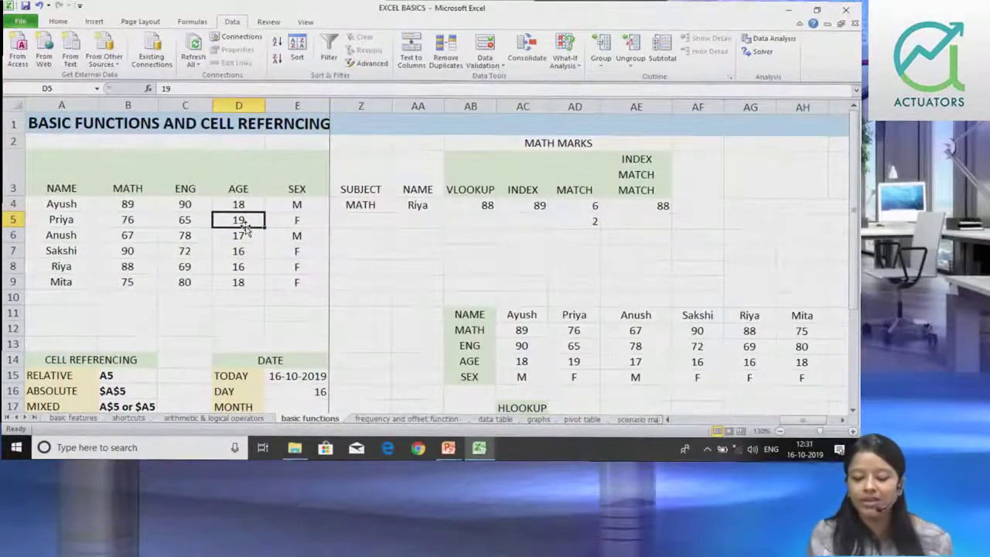
click(473, 68)
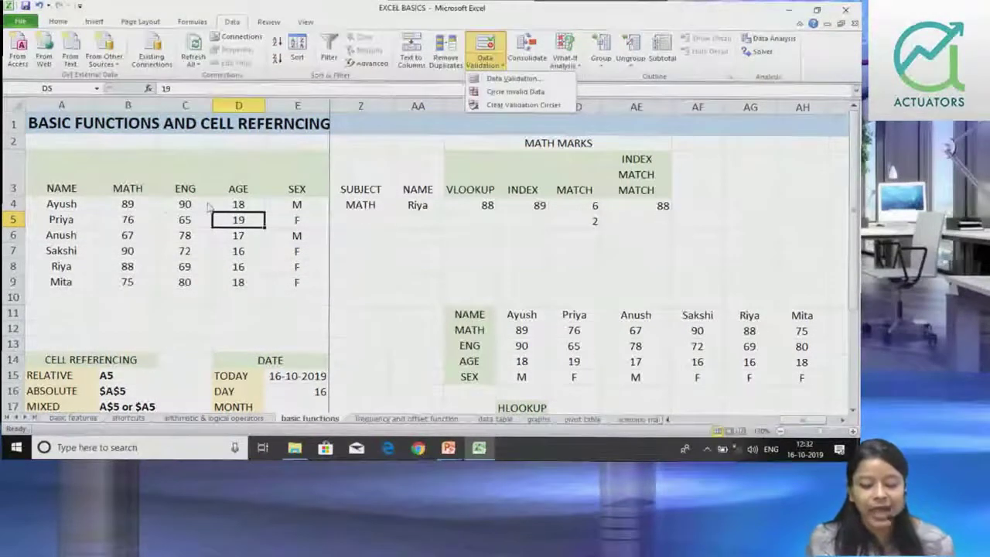
click(306, 205)
drag(301, 204, 301, 280)
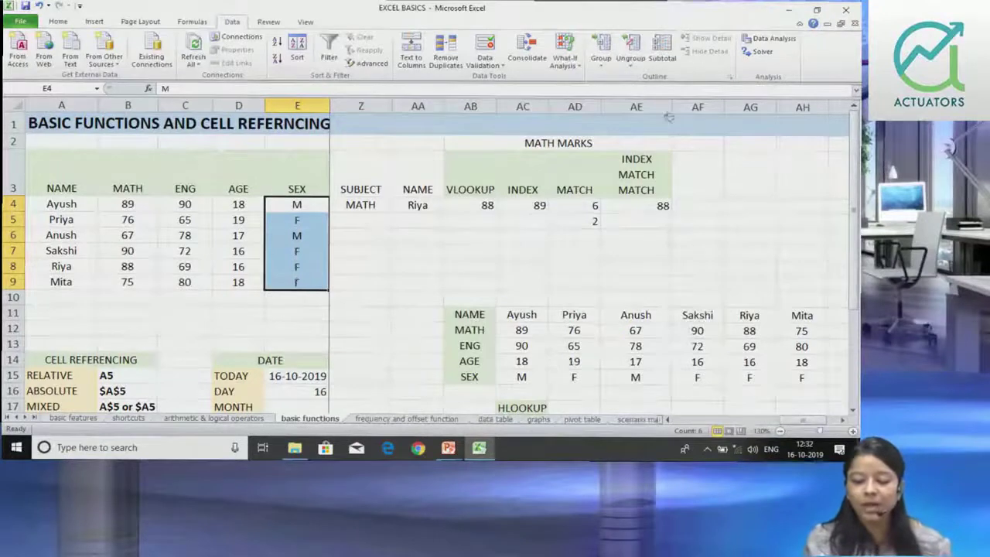
Step: Limit E4:E9 to text length equal to 1 and apply the rule
click(485, 62)
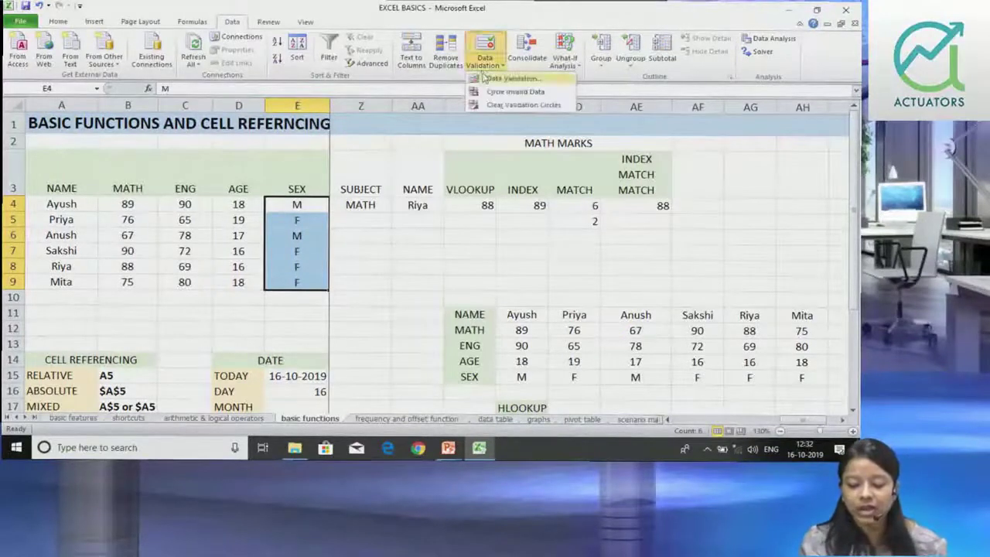
click(485, 78)
click(485, 77)
click(448, 60)
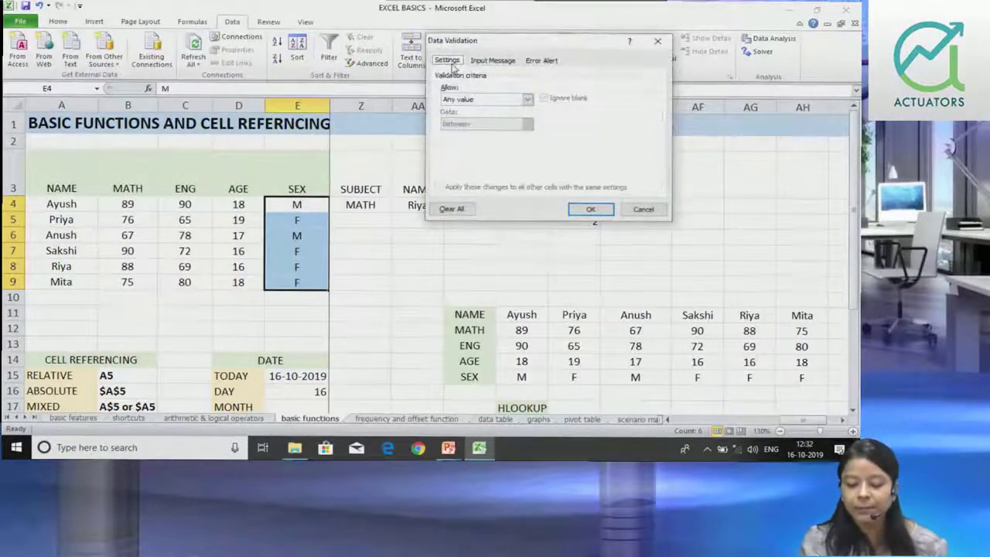
click(528, 99)
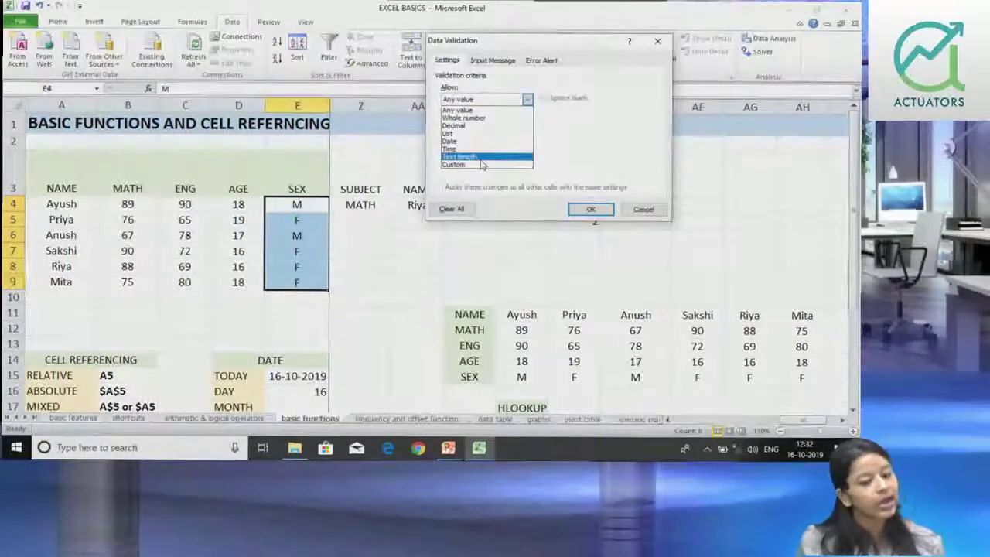
click(482, 163)
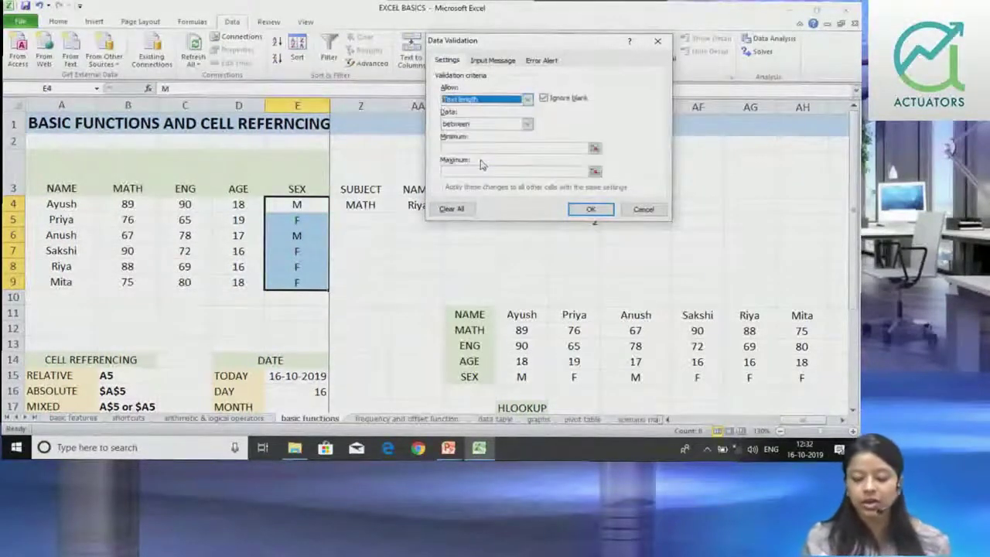
click(527, 124)
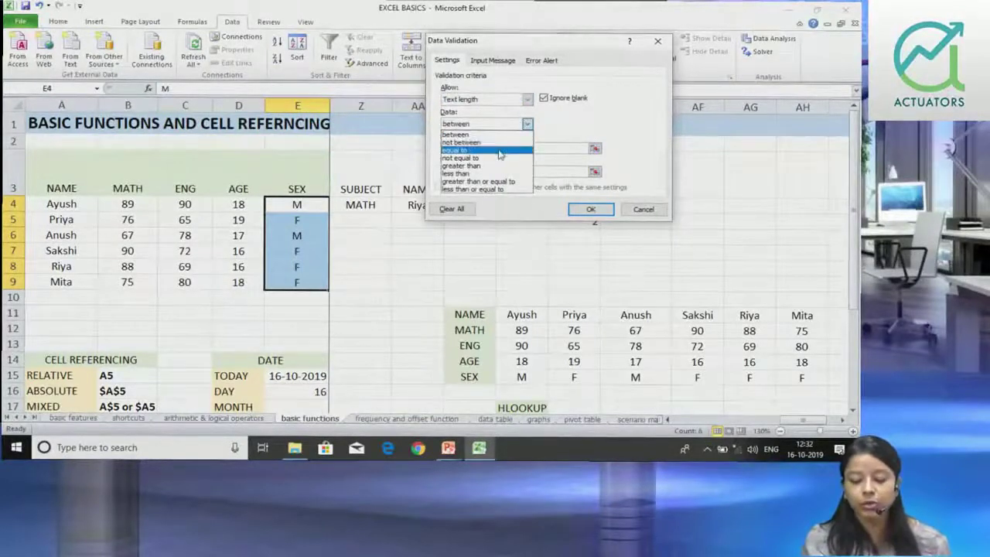
click(499, 150)
click(494, 147)
text(1)
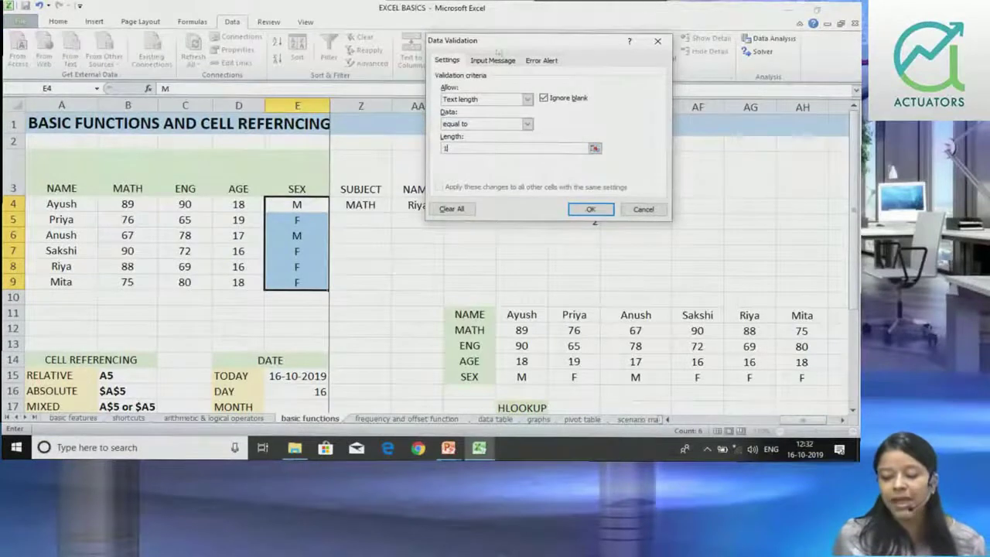
click(492, 60)
click(542, 61)
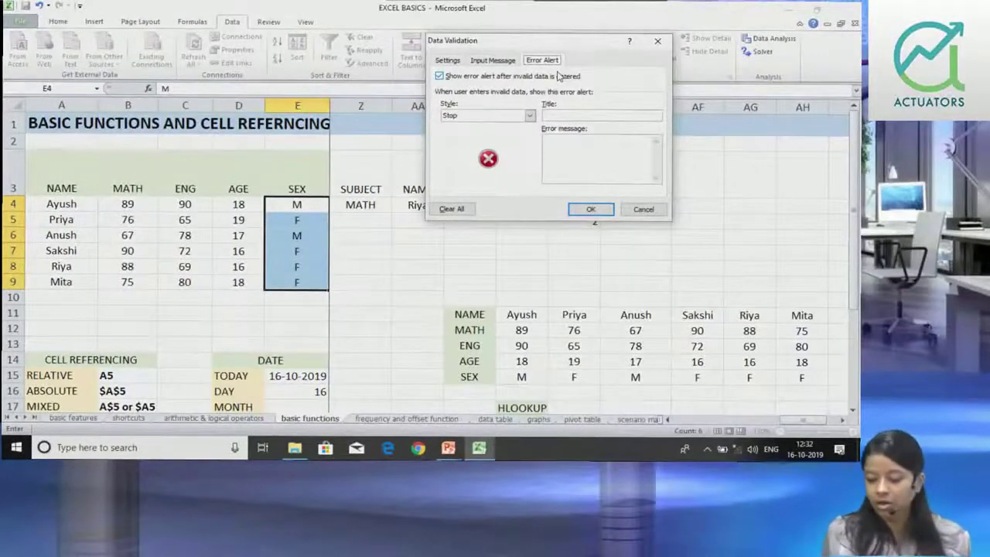
click(584, 209)
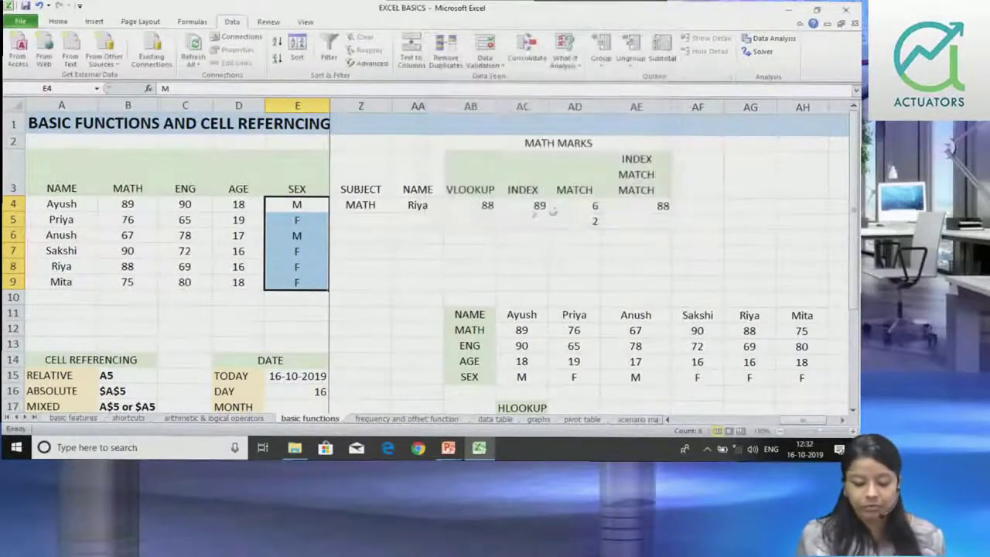
Step: Test the SEX rule by entering MALE in E4, then retry and enter M instead
click(316, 204)
text(MALE)
key(Return)
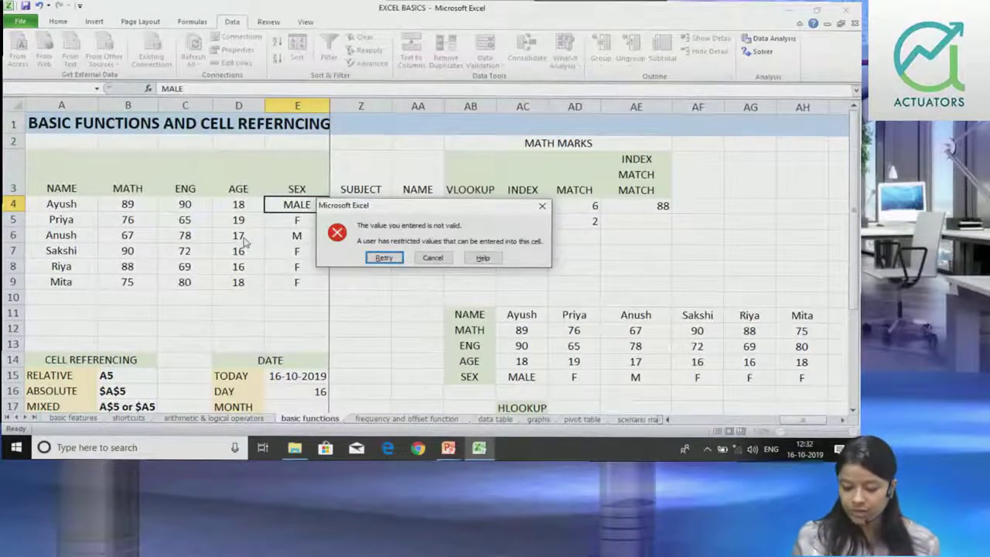
key(Return)
text(M)
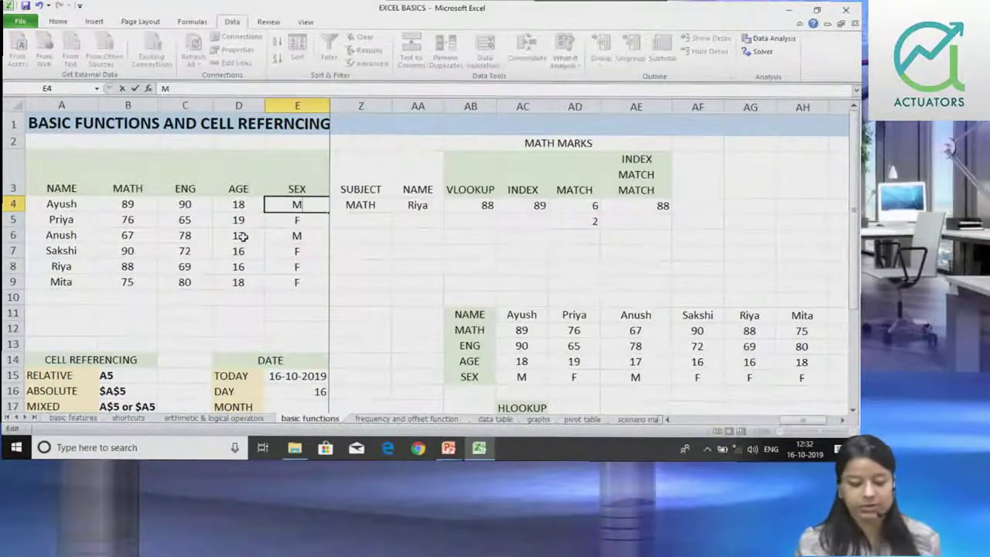
key(Return)
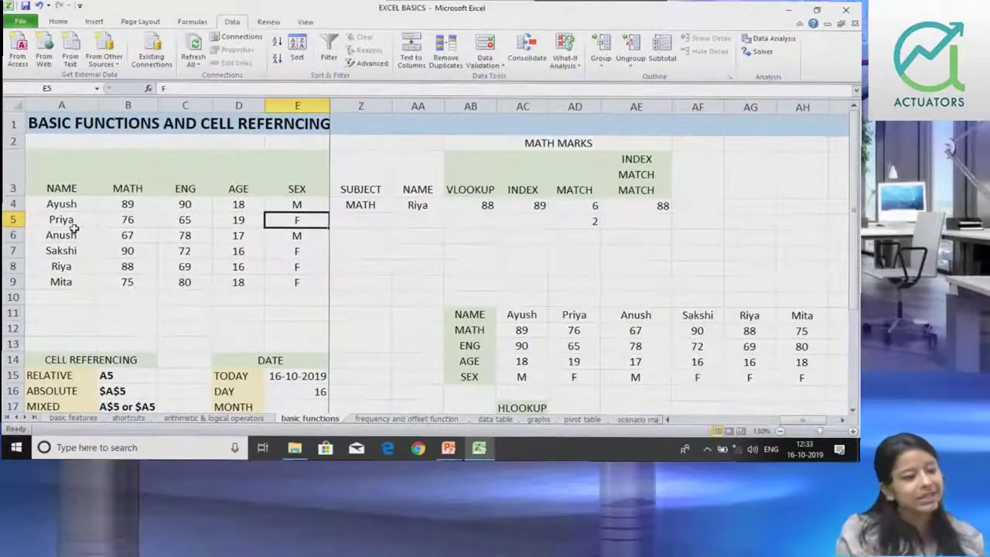
drag(56, 204, 61, 282)
click(484, 65)
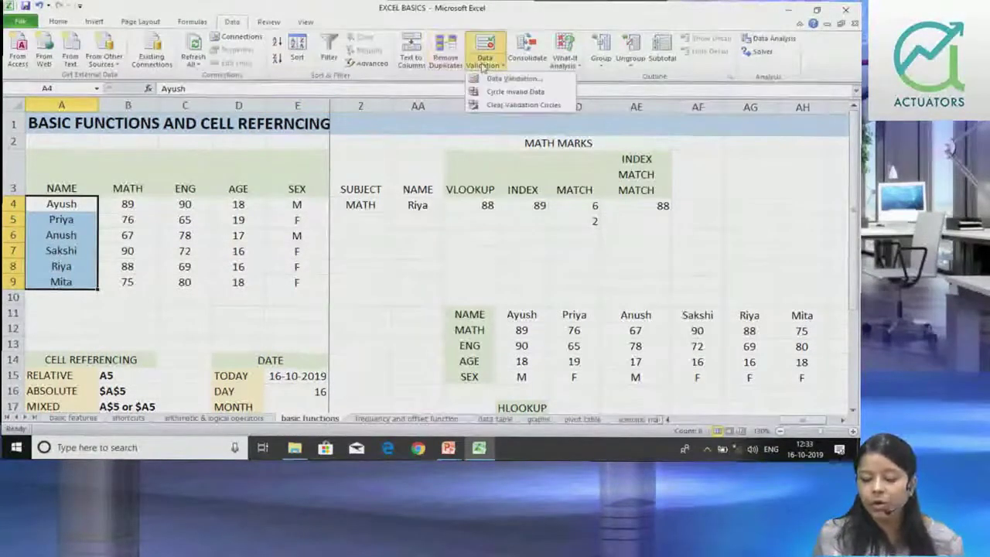
click(512, 78)
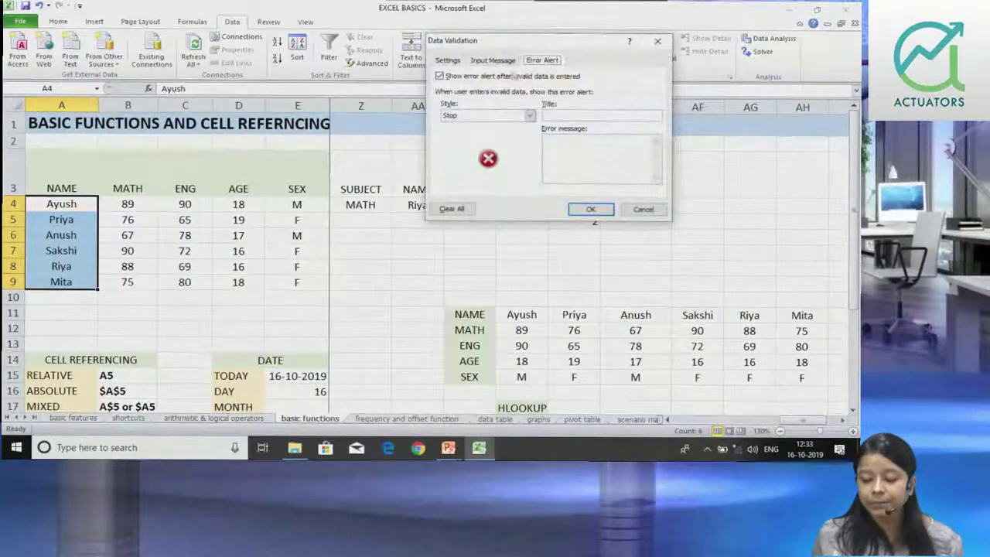
click(449, 60)
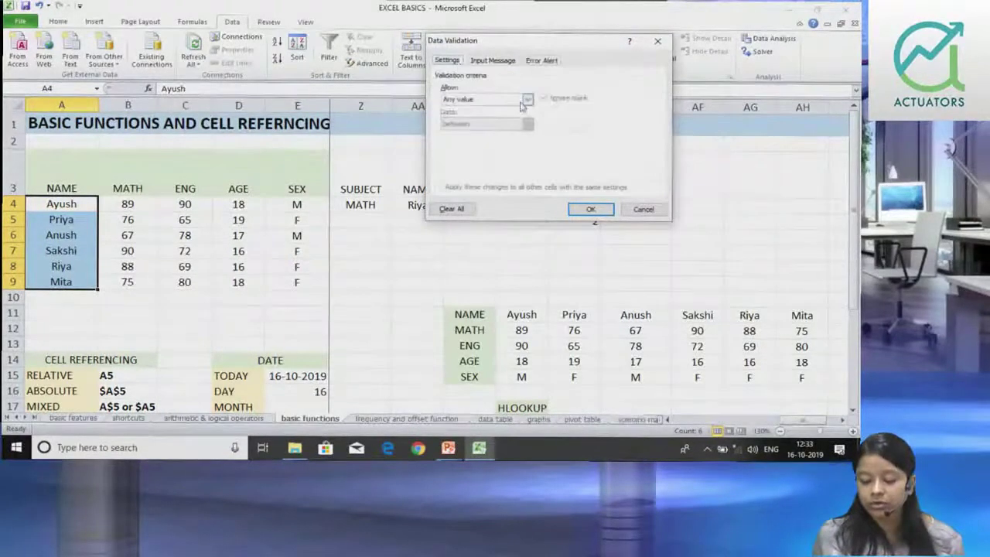
click(527, 100)
click(507, 167)
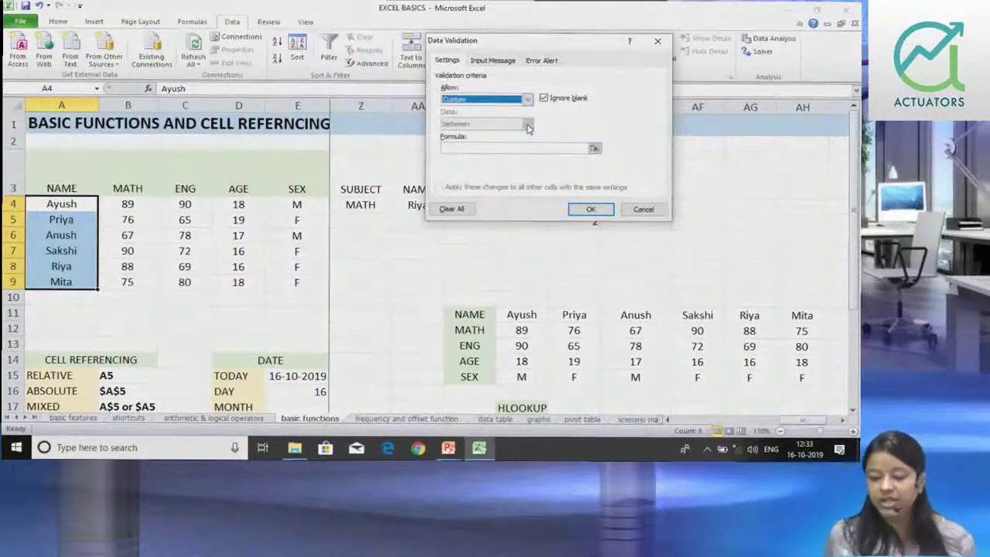
click(498, 150)
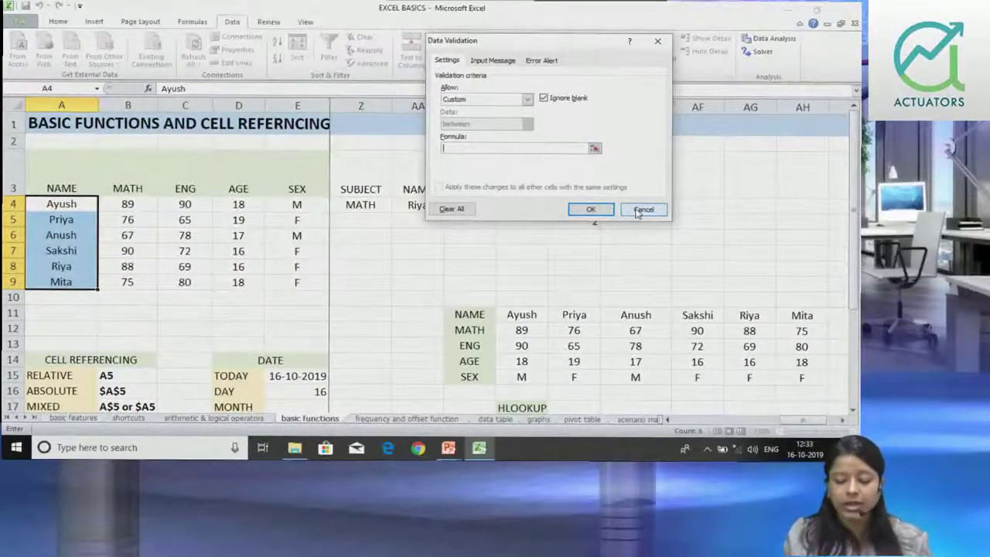
click(642, 210)
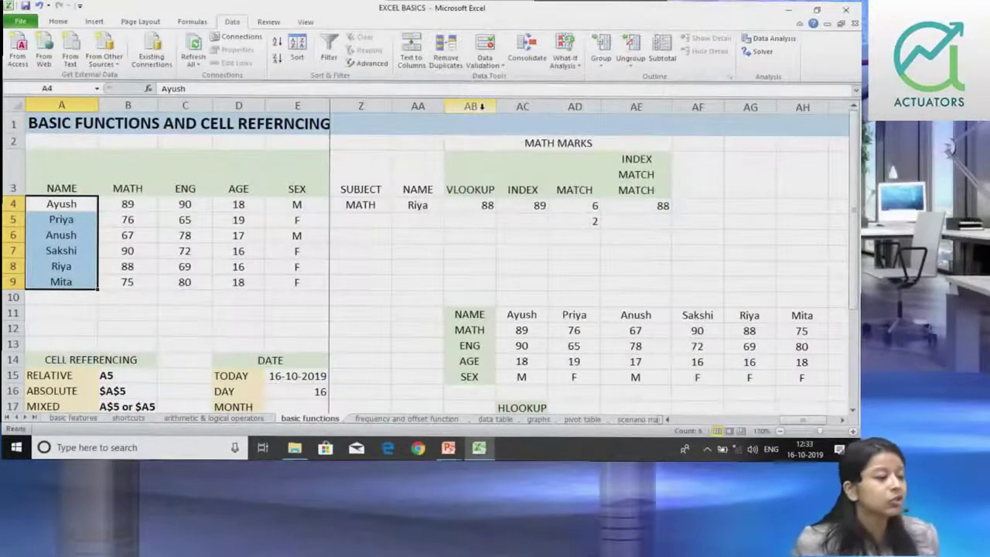
click(244, 204)
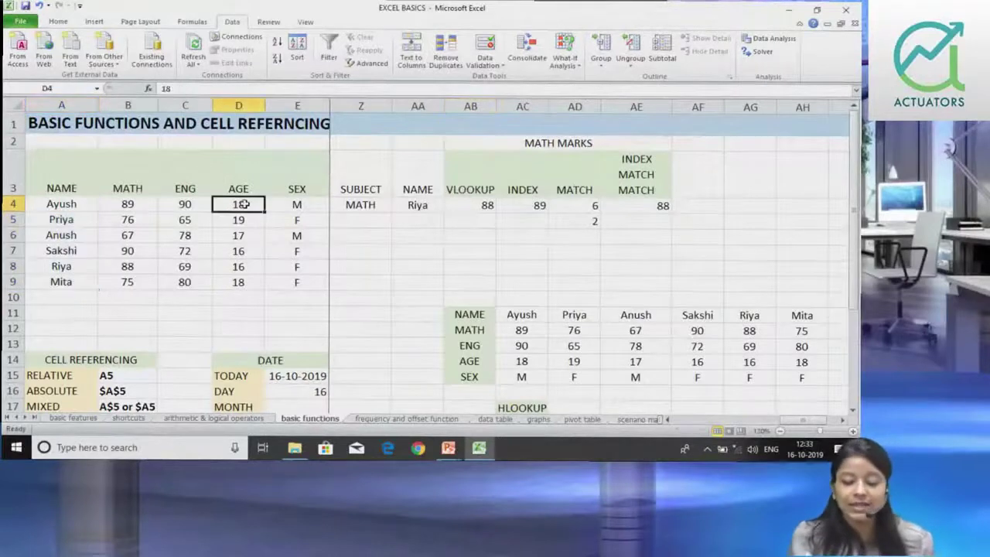
click(485, 61)
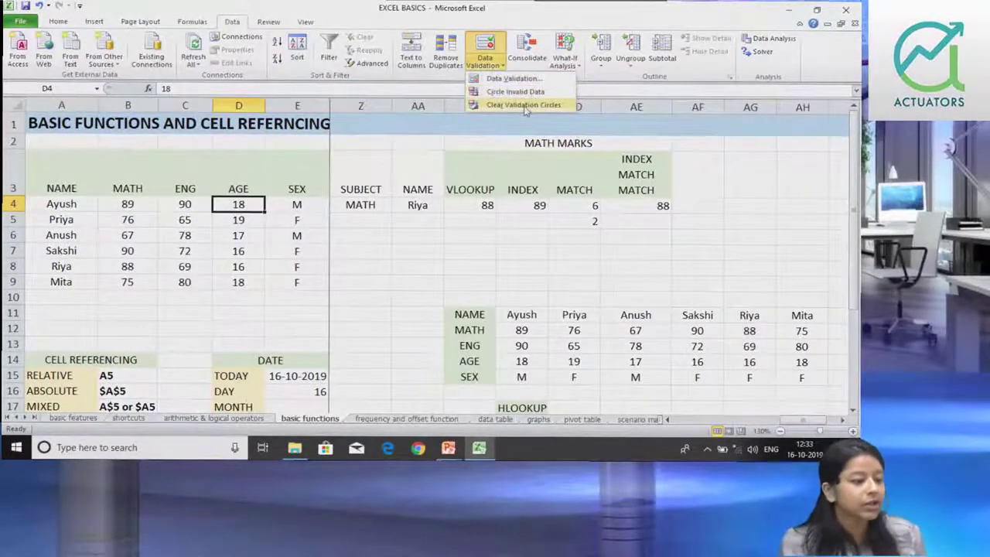
click(525, 106)
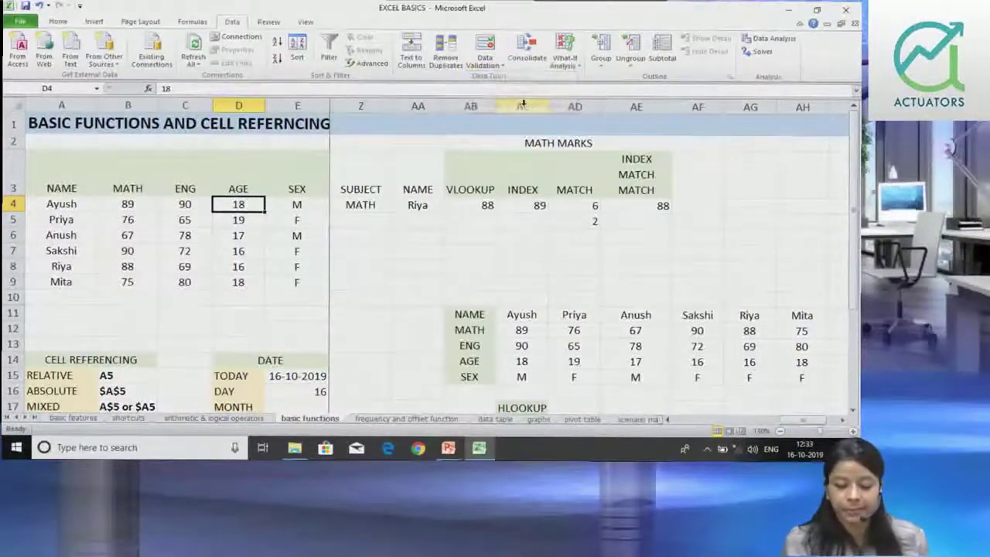
drag(91, 183, 286, 280)
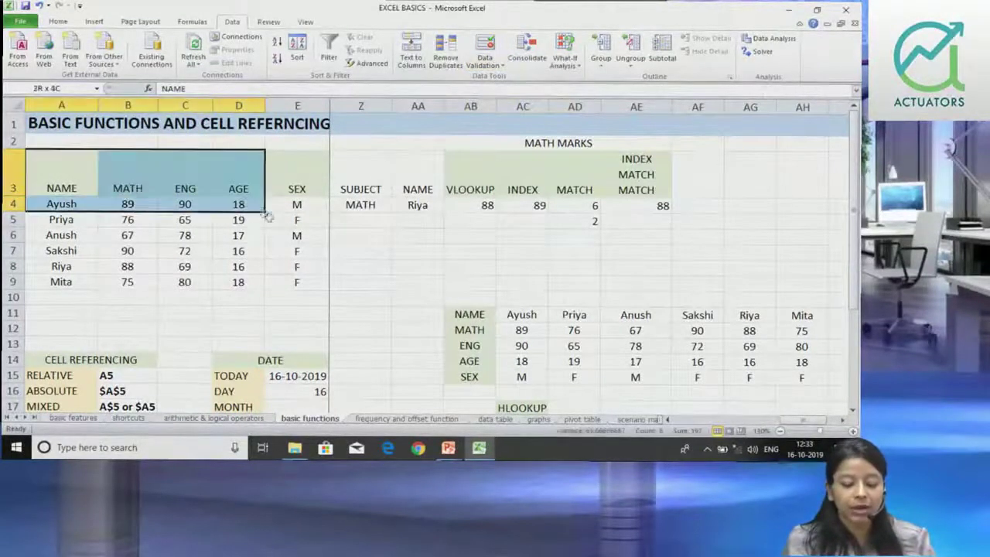
click(485, 63)
click(490, 97)
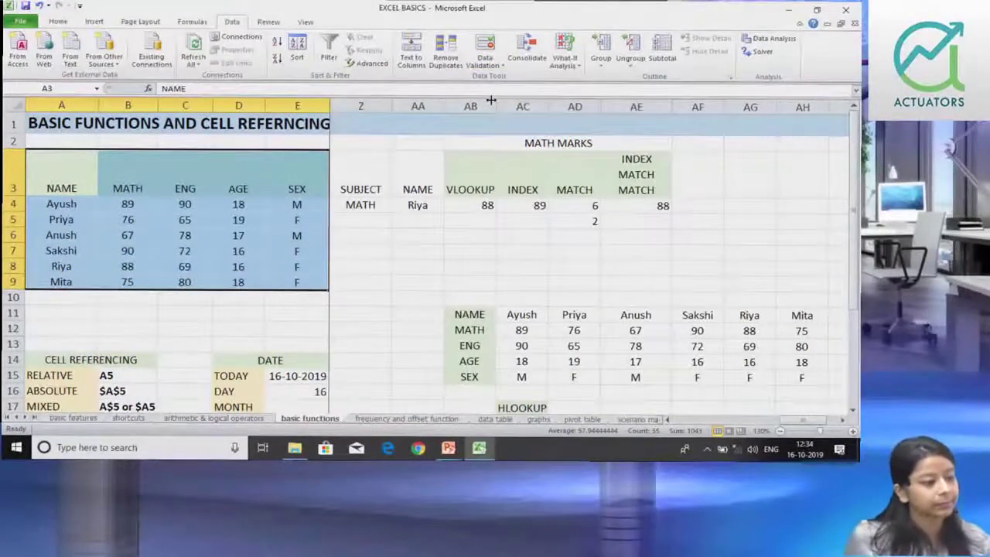
click(221, 238)
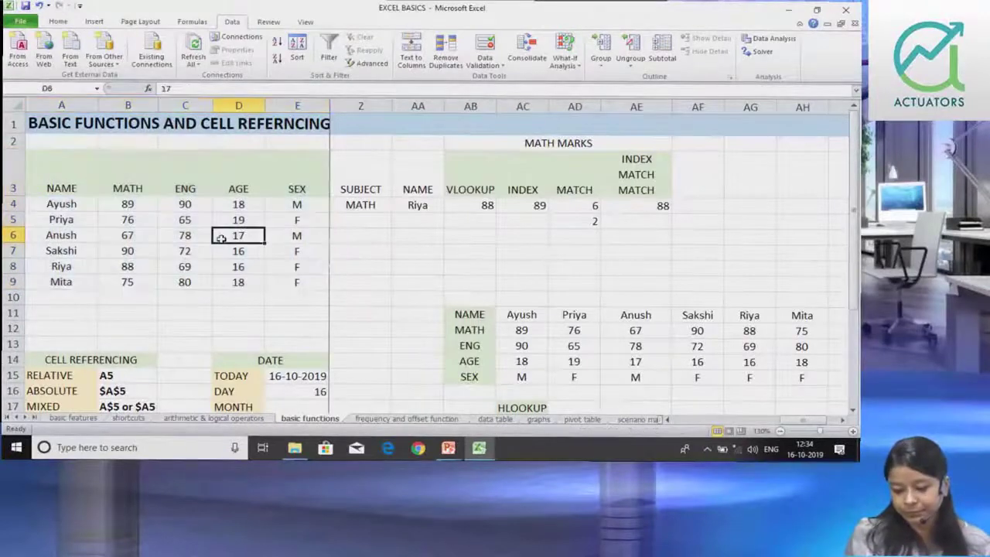
click(193, 234)
click(194, 220)
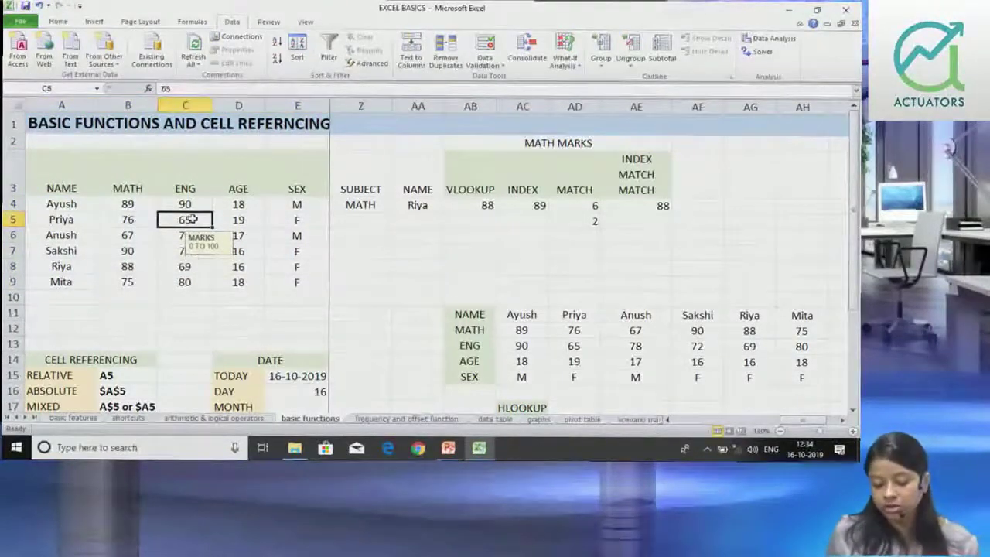
drag(54, 186, 308, 283)
click(502, 68)
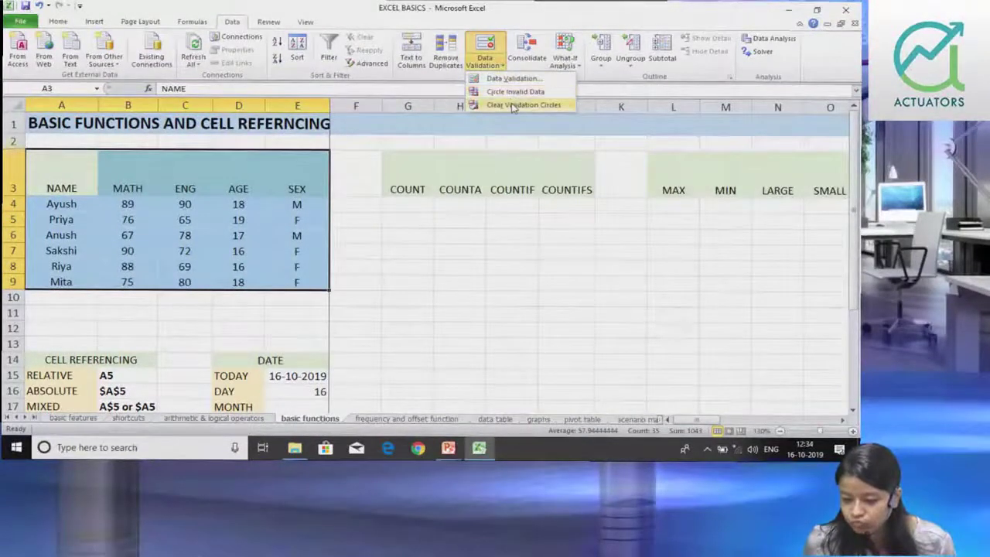
click(511, 80)
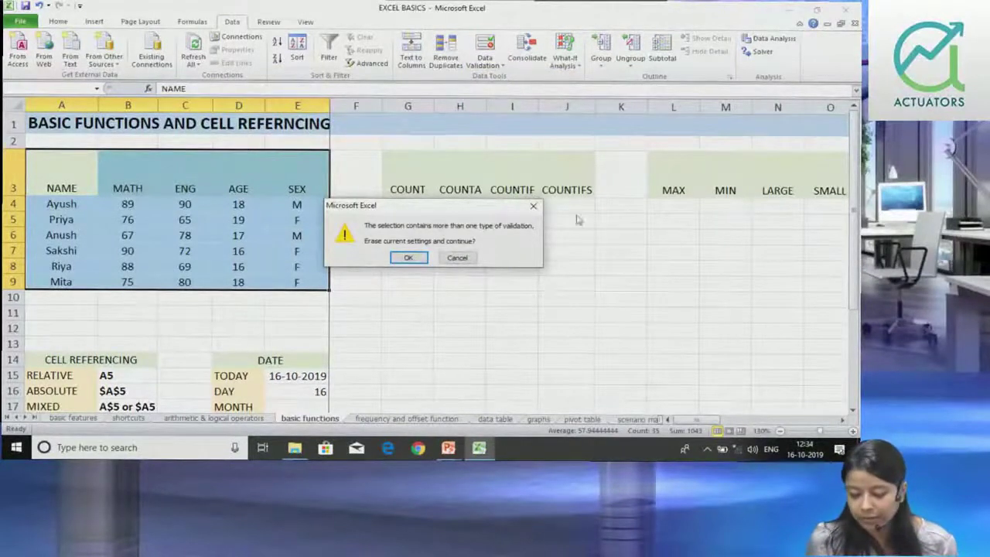
click(532, 206)
click(199, 203)
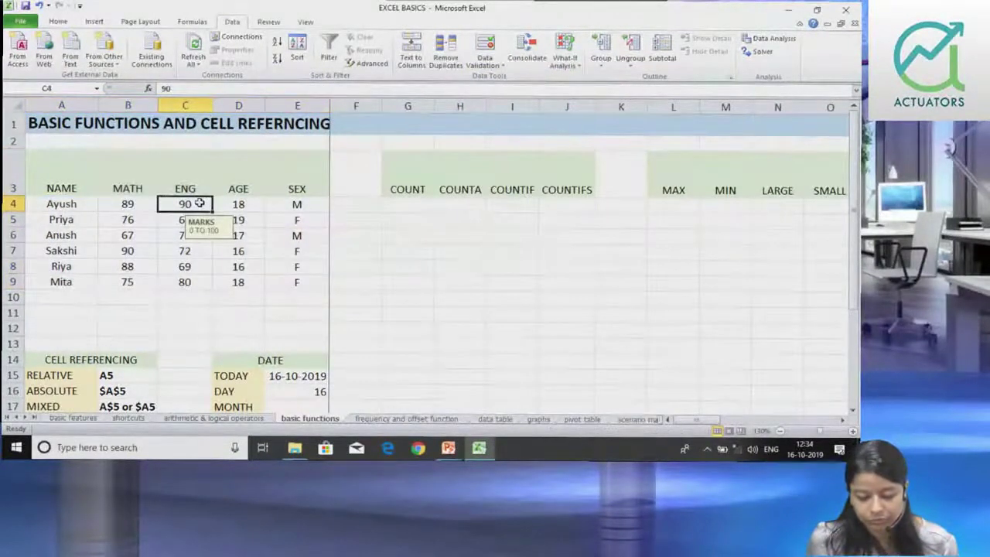
Step: Clear all validation from the ENG marks in C4:C9 so any value is allowed
drag(199, 203, 186, 282)
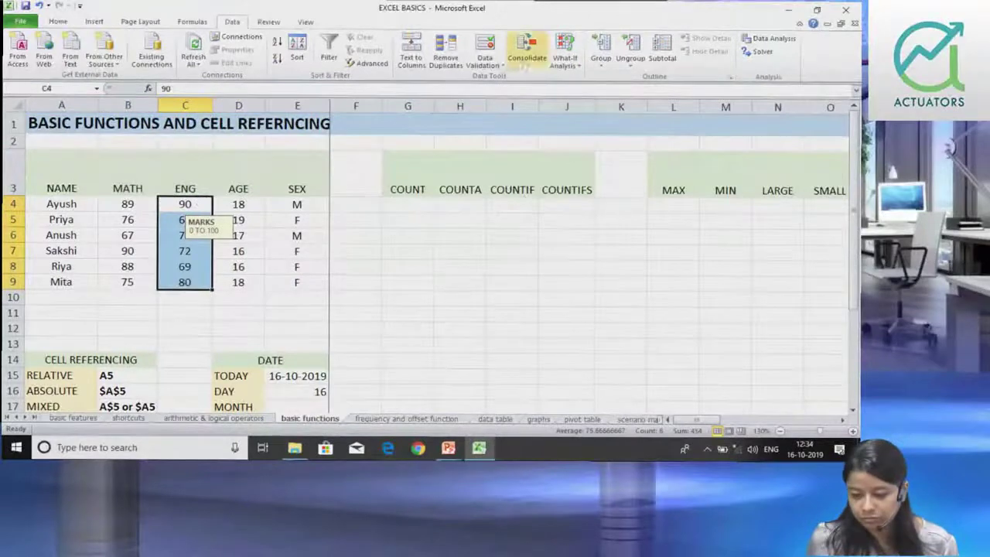
click(485, 58)
click(499, 80)
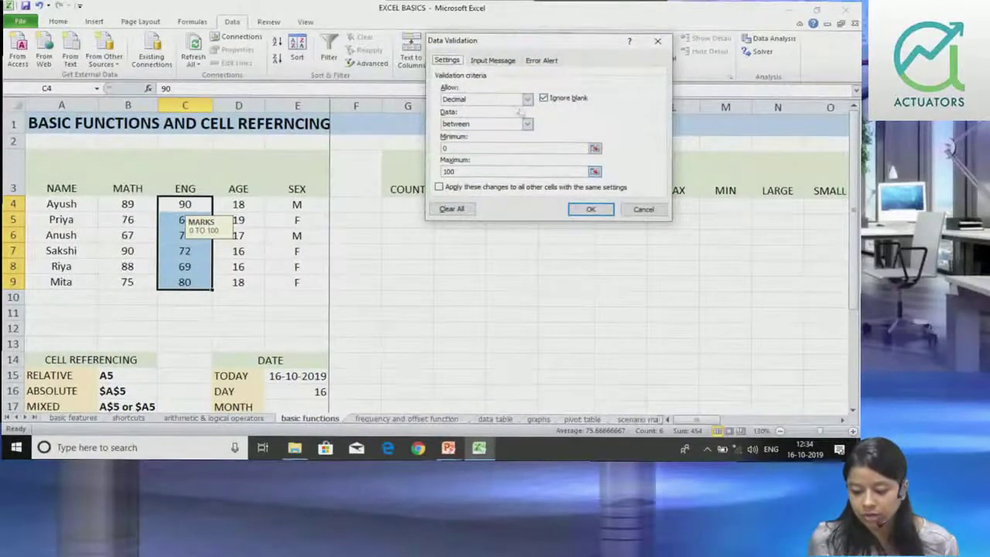
click(455, 210)
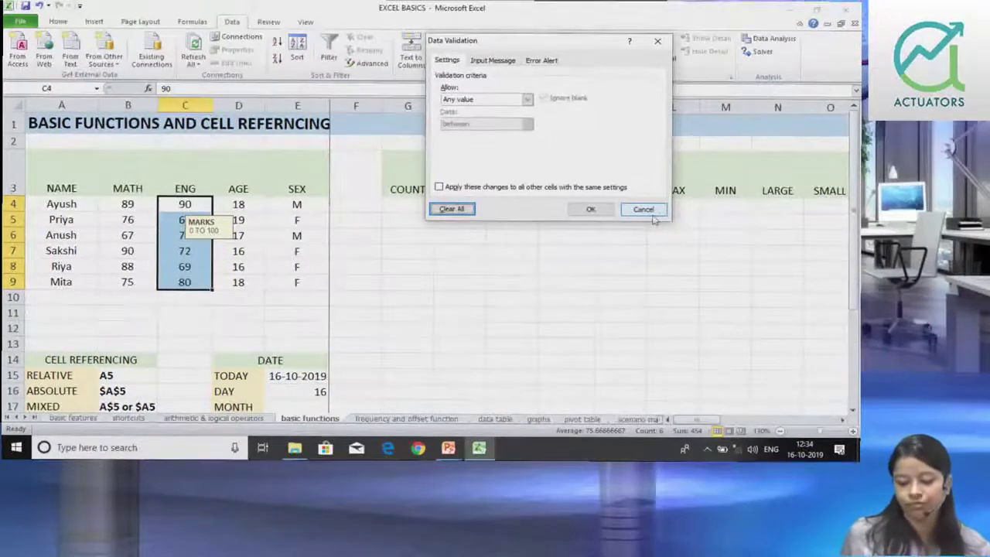
click(603, 211)
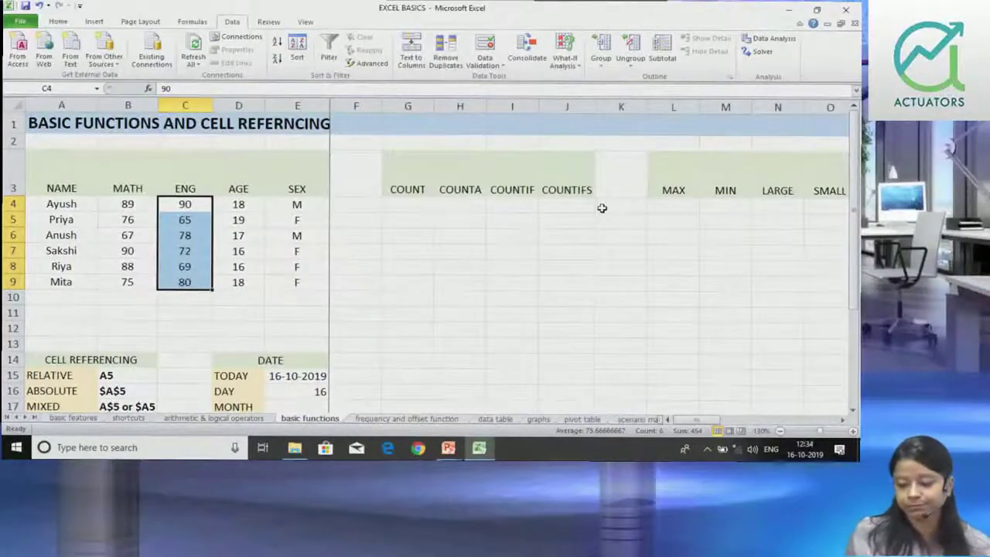
ctrl+scroll(602, 208, down, 2)
ctrl+scroll(602, 208, down, 4)
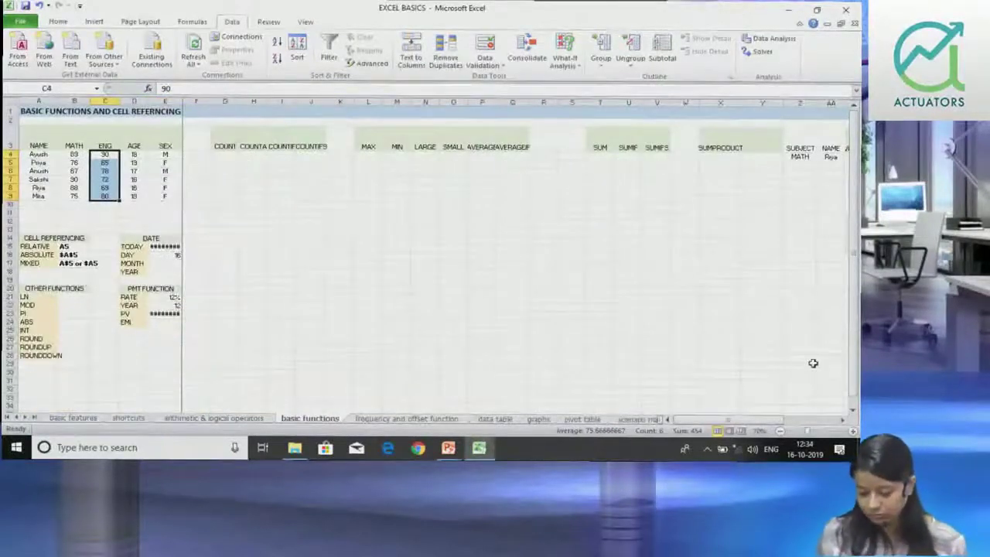
drag(813, 363, 793, 366)
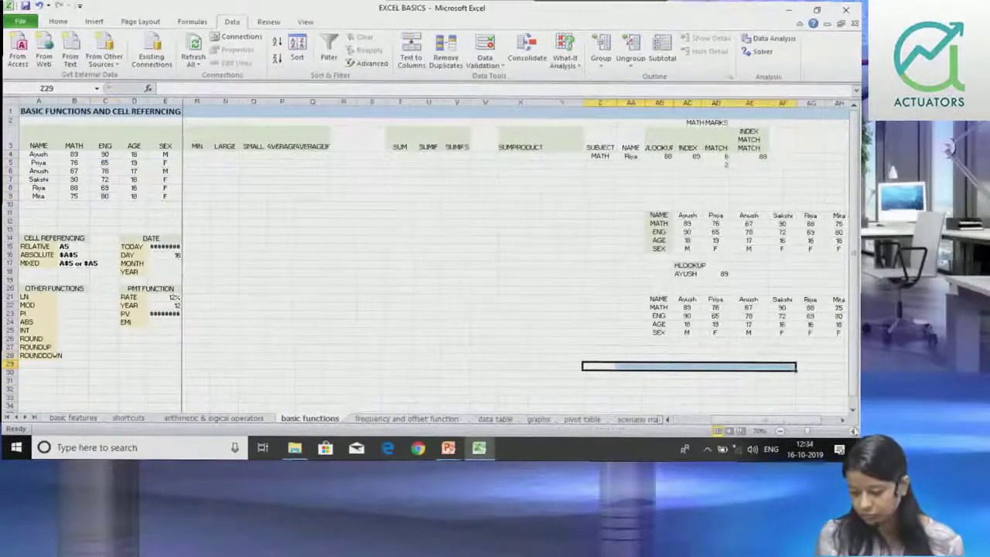
ctrl+scroll(568, 395, up, 2)
ctrl+scroll(569, 394, up, 1)
ctrl+scroll(569, 399, up, 1)
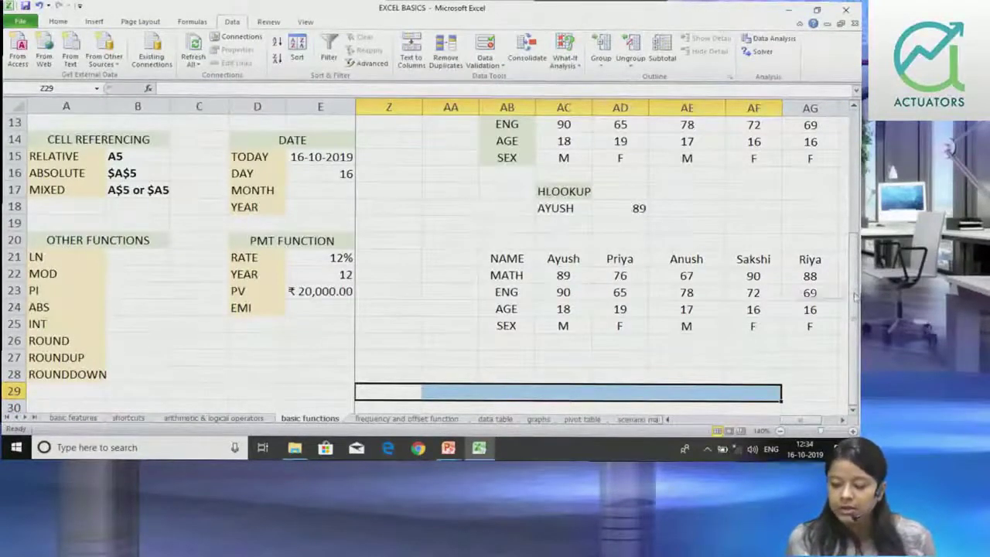
drag(855, 296, 855, 186)
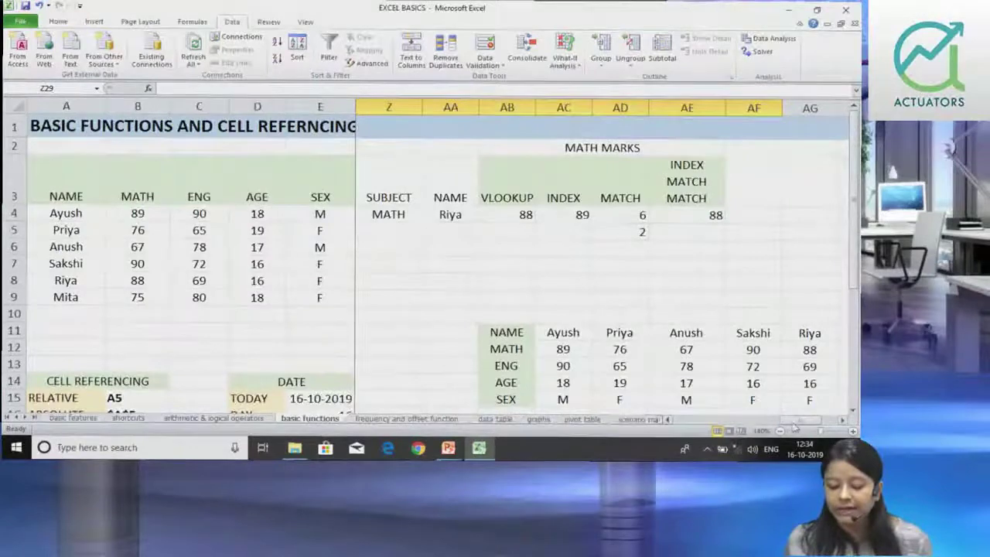
drag(795, 421, 681, 422)
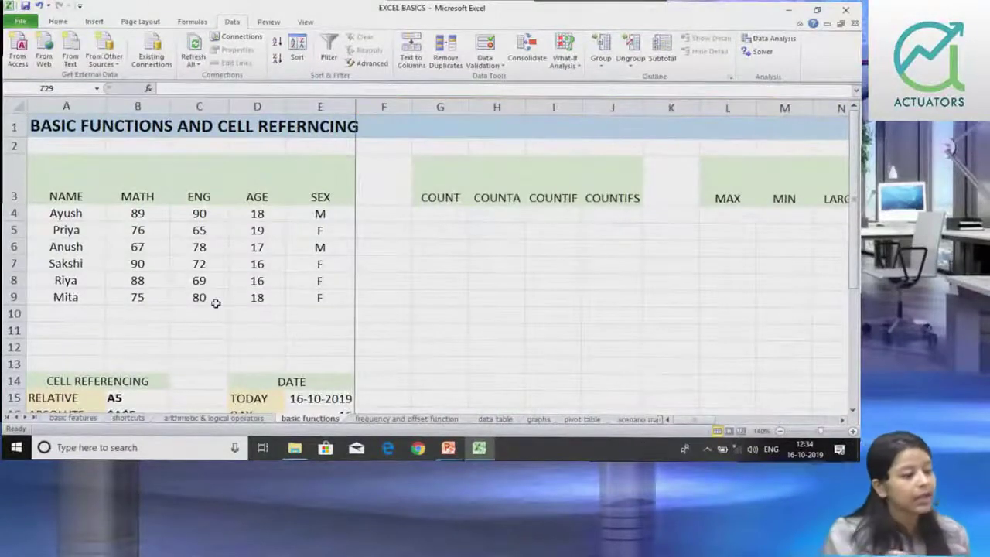
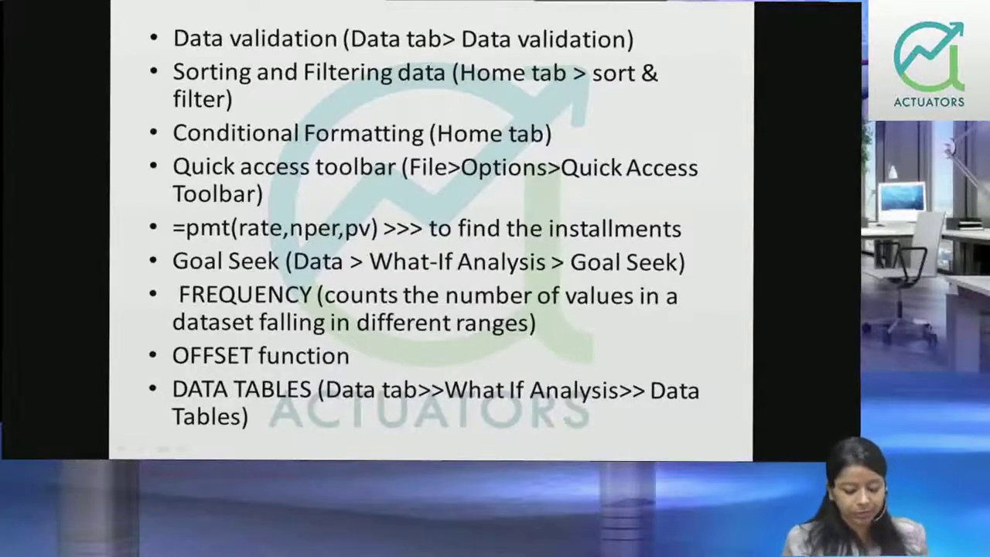
Step: Return from the PowerPoint slideshow to Excel and show the shortcuts sheet
key(alt+Tab)
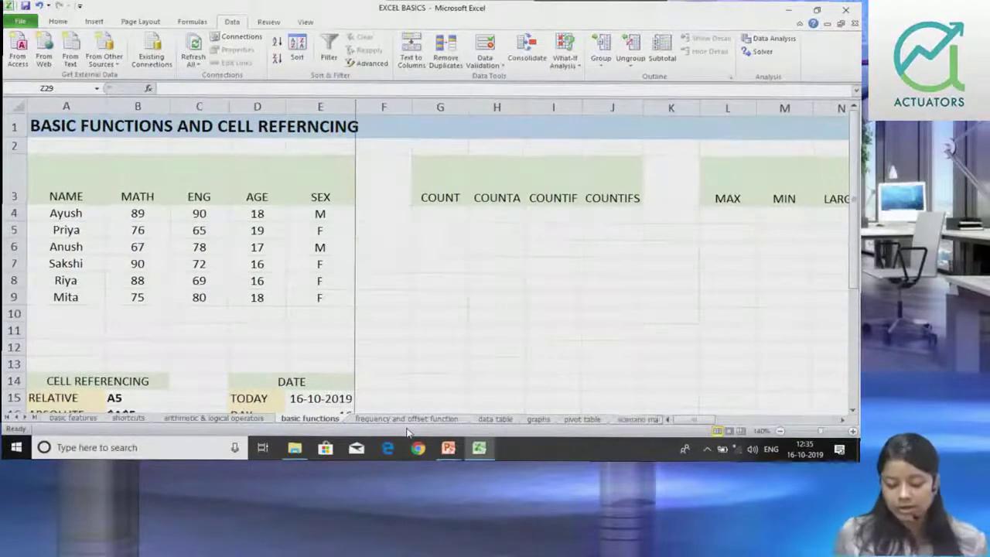
click(129, 420)
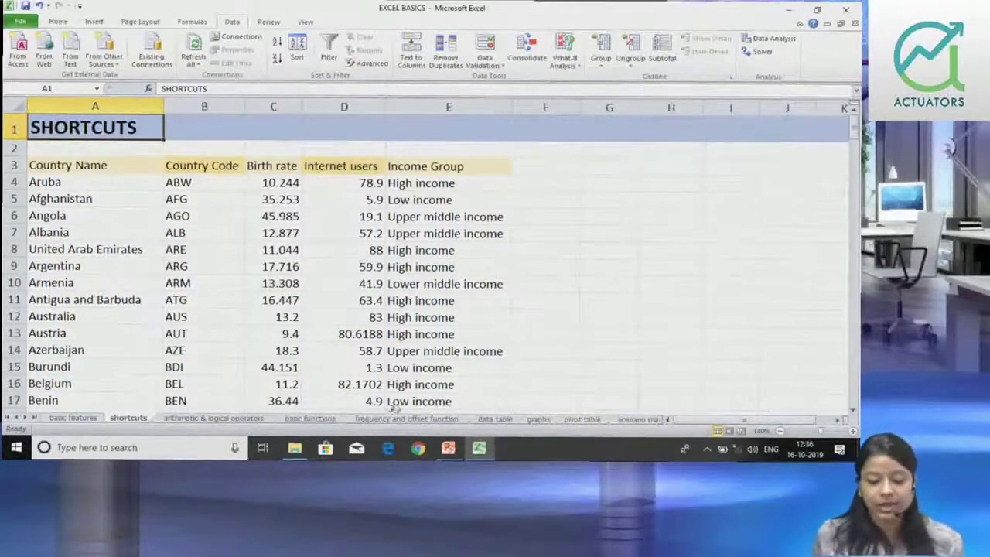
Step: Select the Country Name heading in A3 and open Custom Sort from Home's Sort & Filter
click(110, 162)
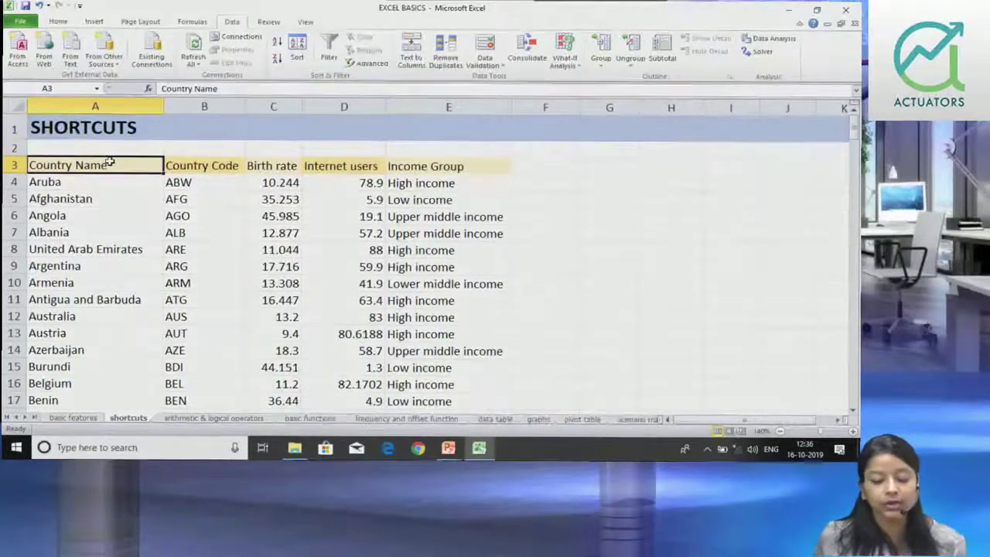
click(60, 22)
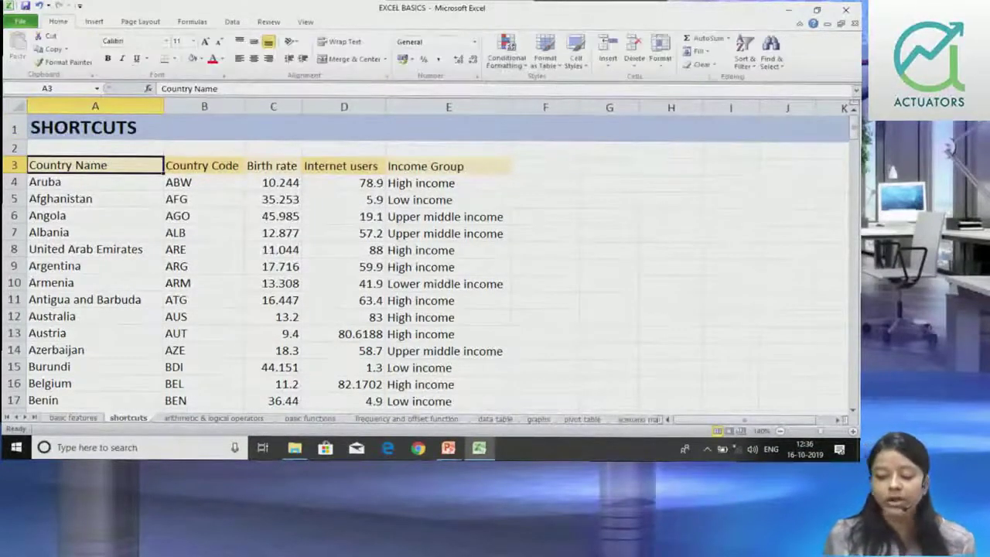
click(758, 68)
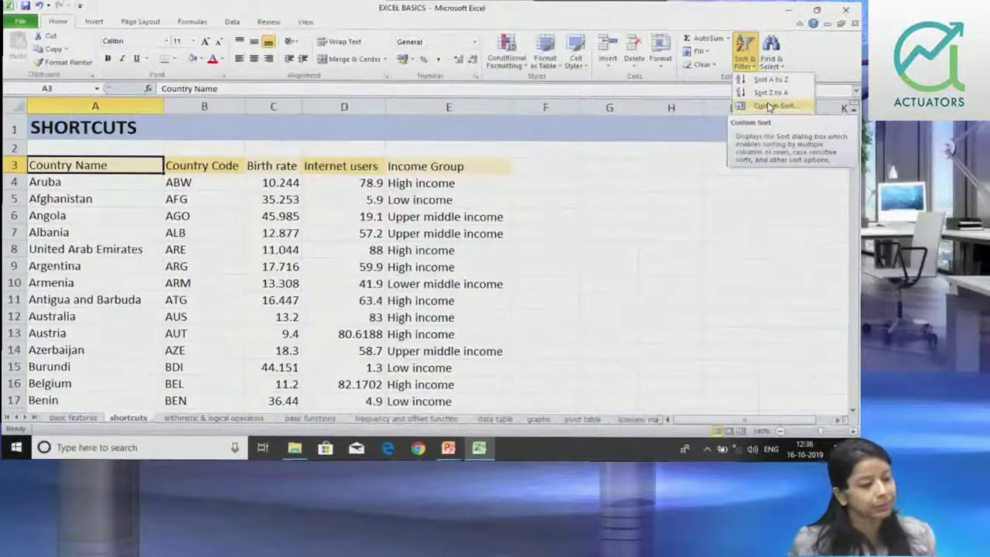
click(770, 107)
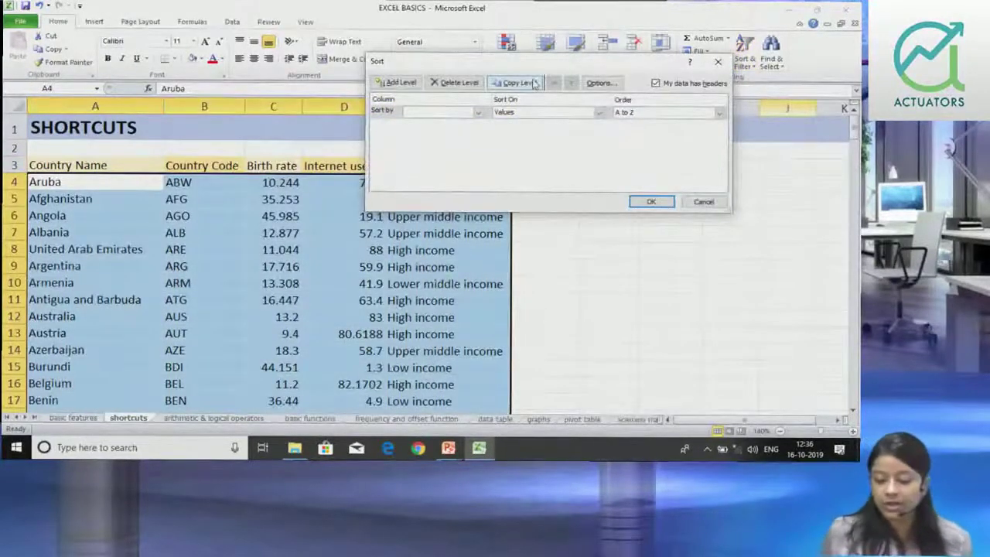
Step: Close and reopen the Custom Sort dialog, moving it nearer the table
click(719, 64)
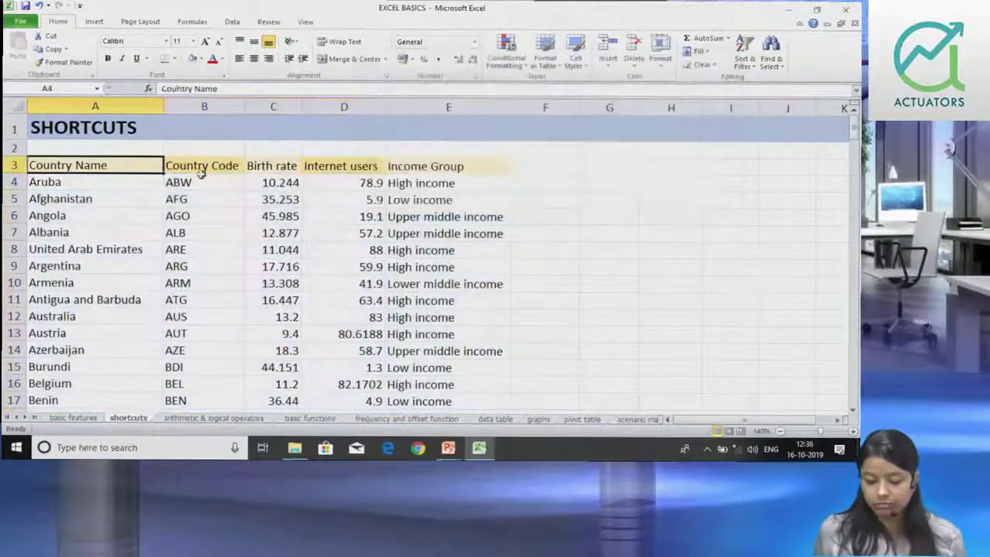
click(745, 52)
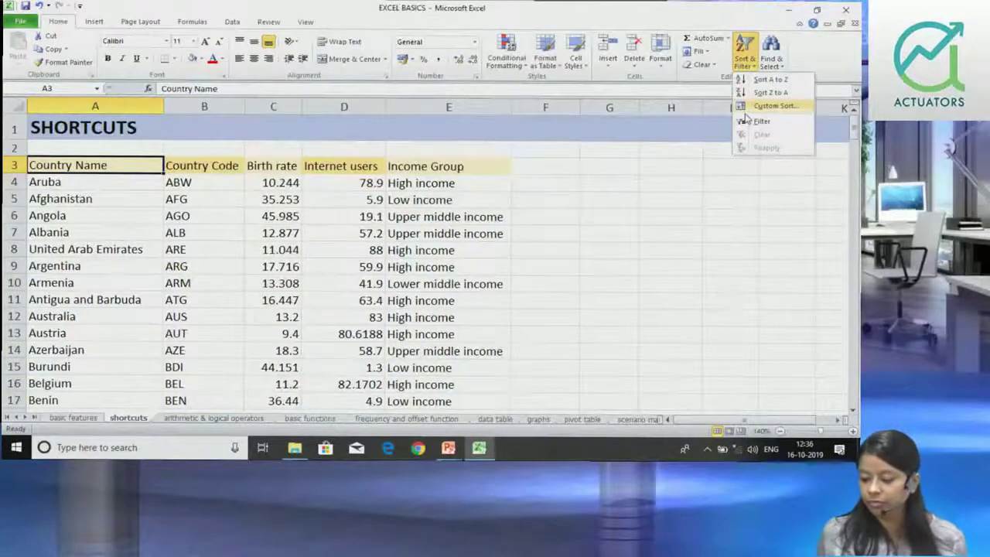
click(766, 106)
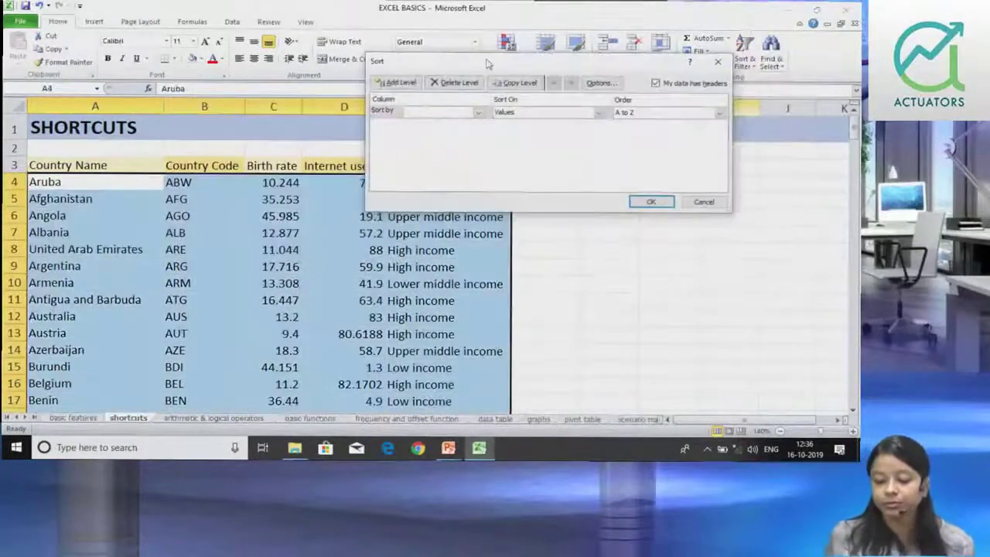
drag(488, 63, 413, 129)
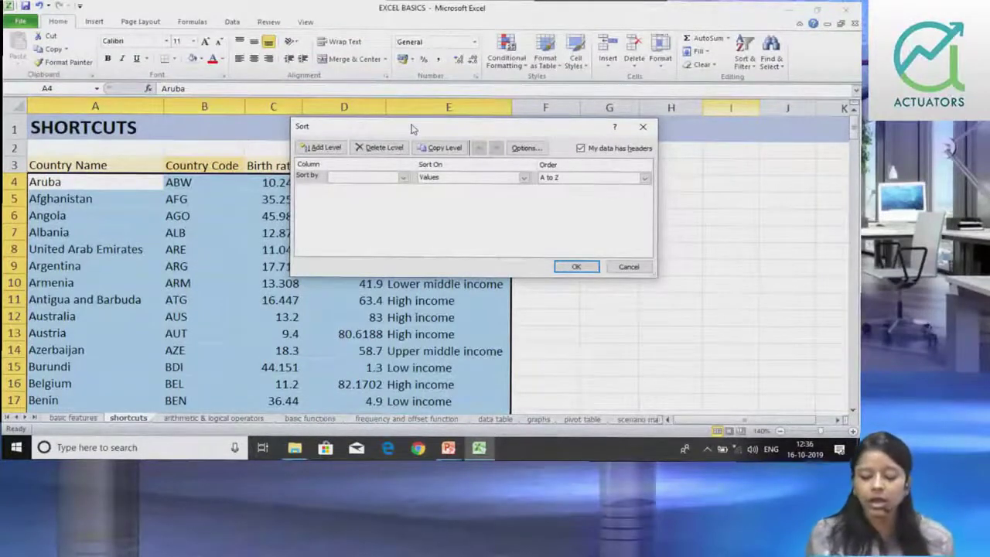
Step: Sort by Country Name on cell Values, A to Z, and apply it
click(403, 177)
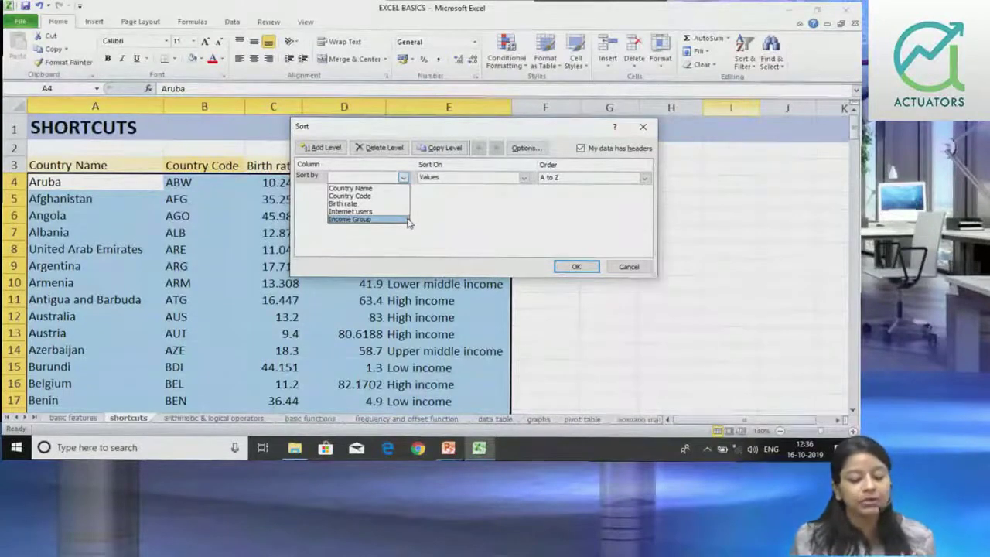
click(378, 189)
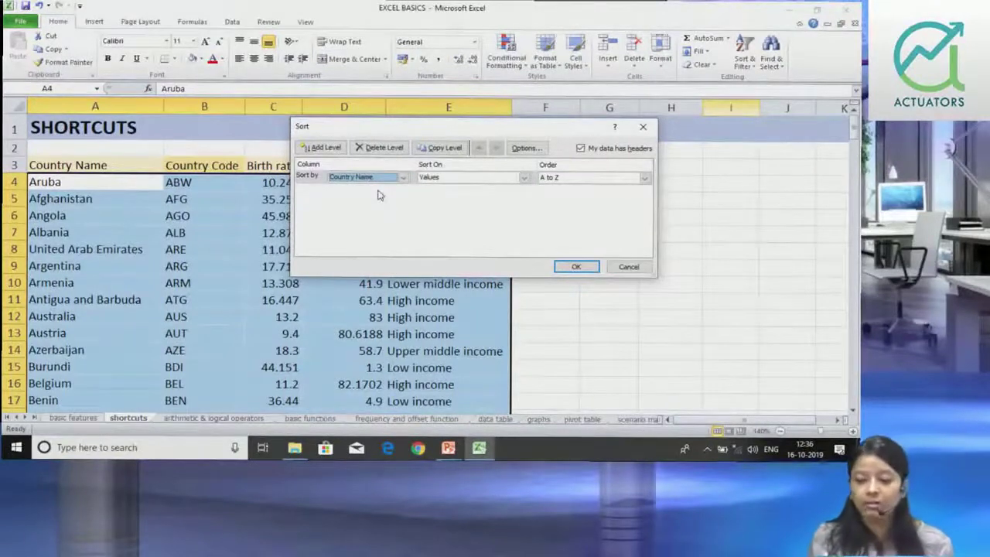
click(523, 178)
click(522, 190)
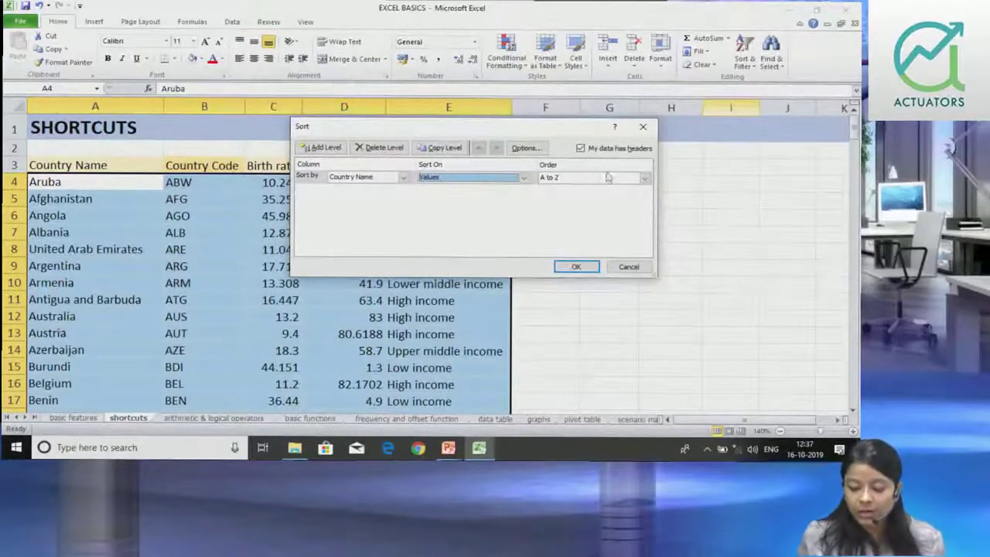
click(524, 179)
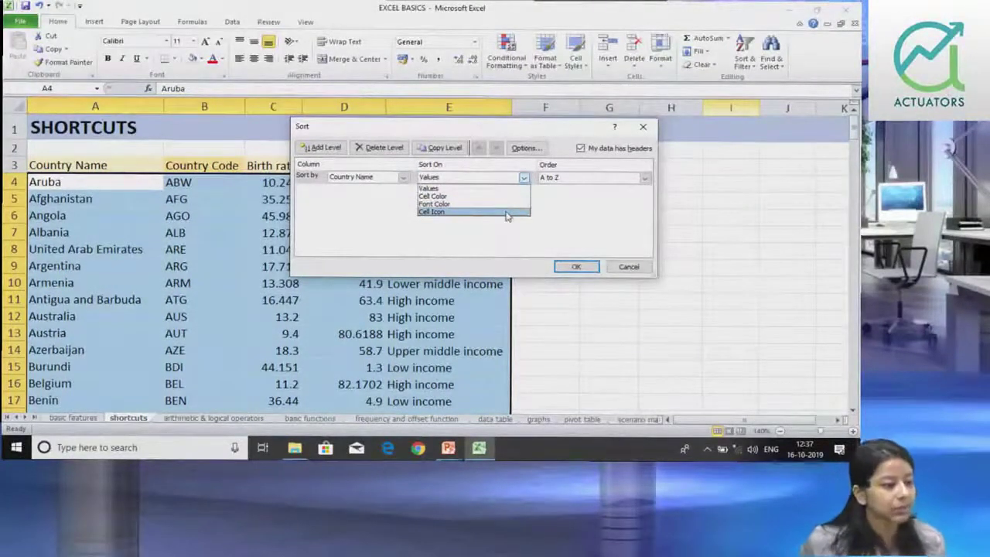
click(501, 190)
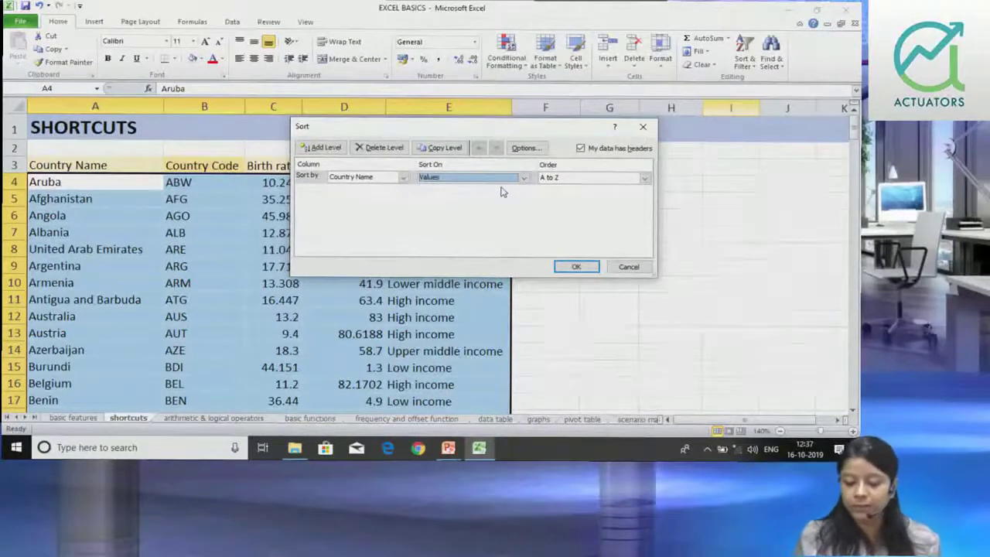
click(643, 179)
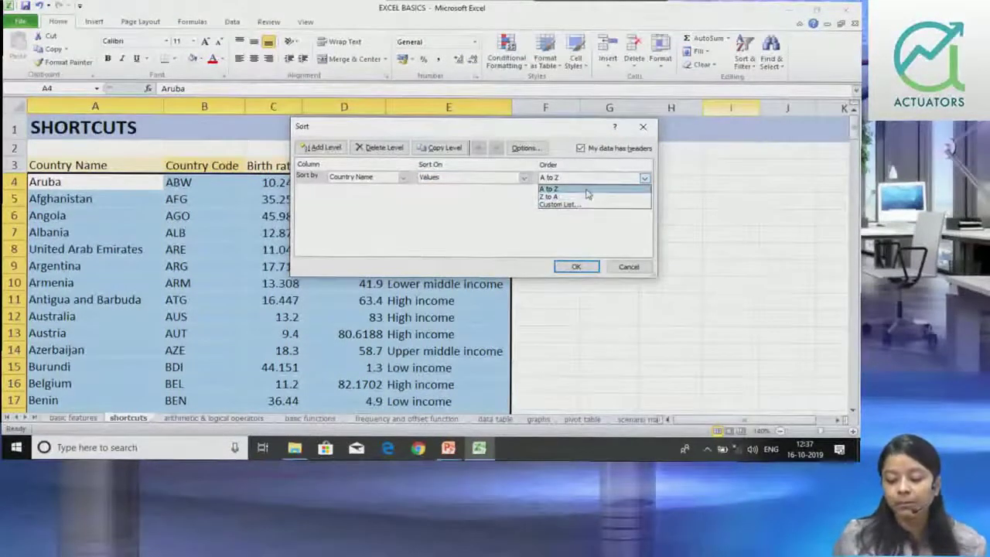
click(586, 190)
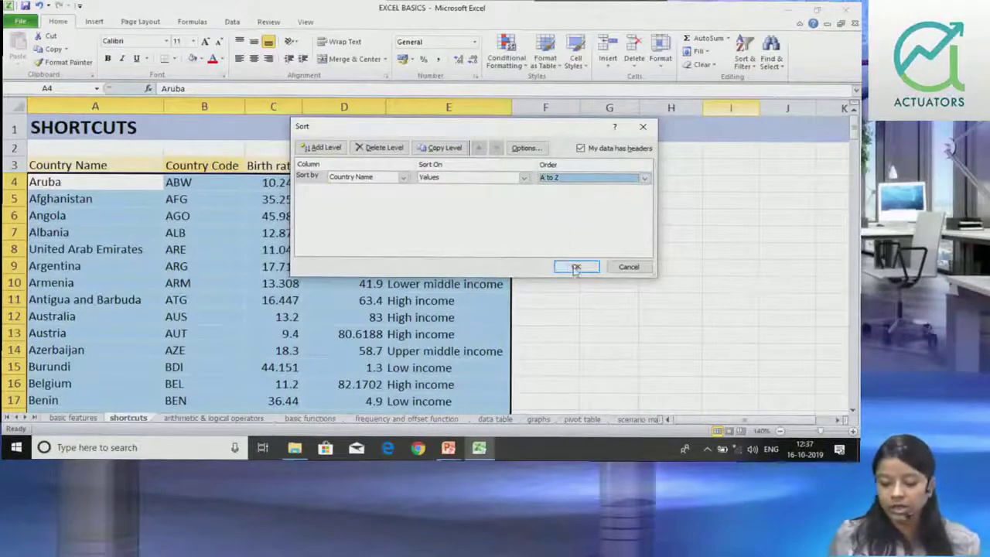
click(575, 267)
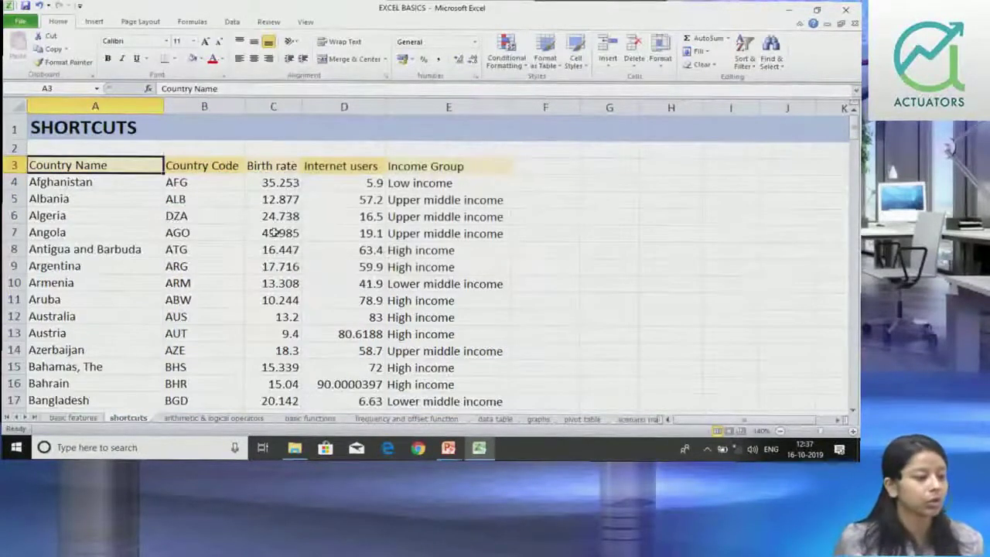
Step: Check the sorted country list with Ctrl+arrow jumps, ending back at the top
key(Down)
key(Down)
key(Down)
key(Down)
key(Down)
key(Down)
key(Down)
key(Down)
key(Down)
key(Down)
key(Down)
key(Down)
key(Down)
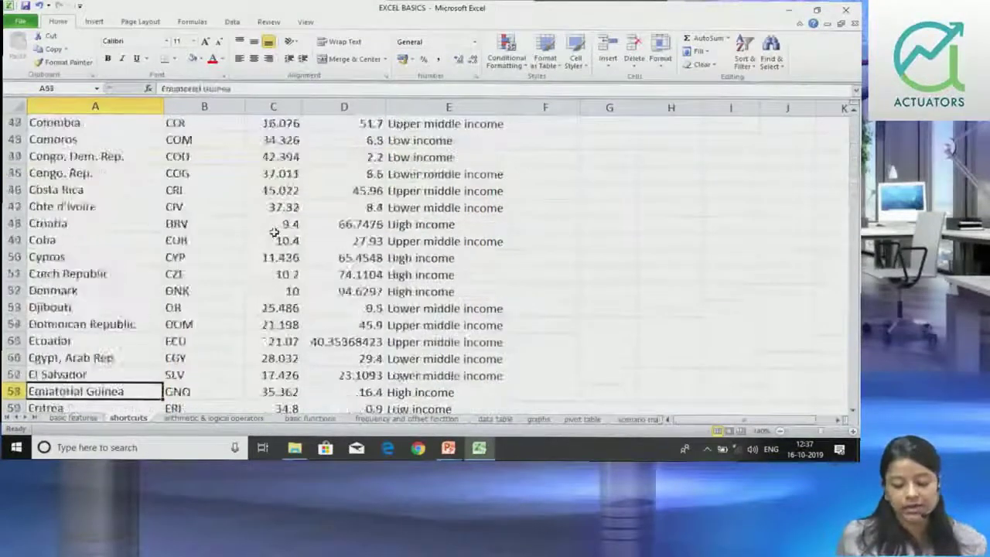
key(Down)
key(Down)
key(Down)
key(ctrl+Down)
key(ctrl+Up)
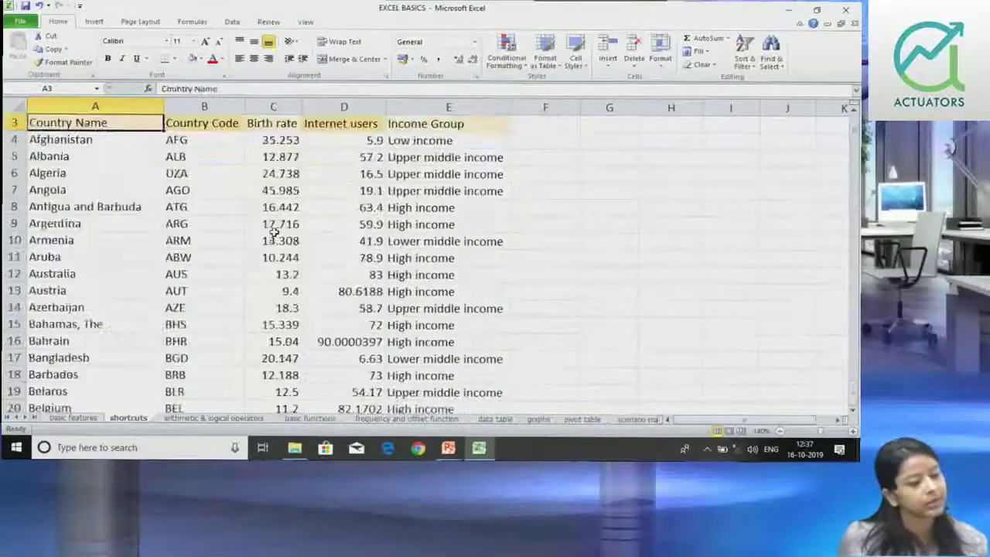
key(Up)
key(Up)
key(Down)
key(Down)
key(Down)
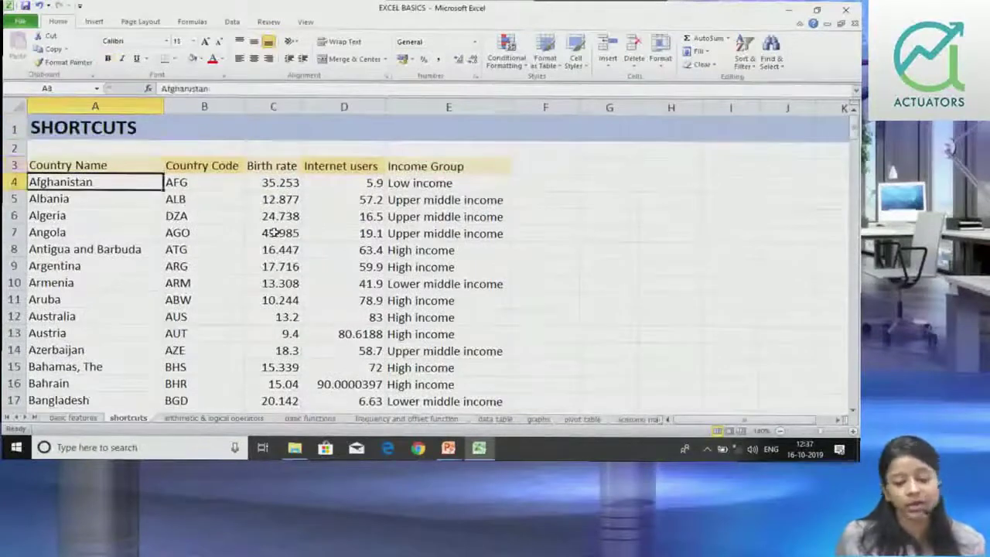
key(Up)
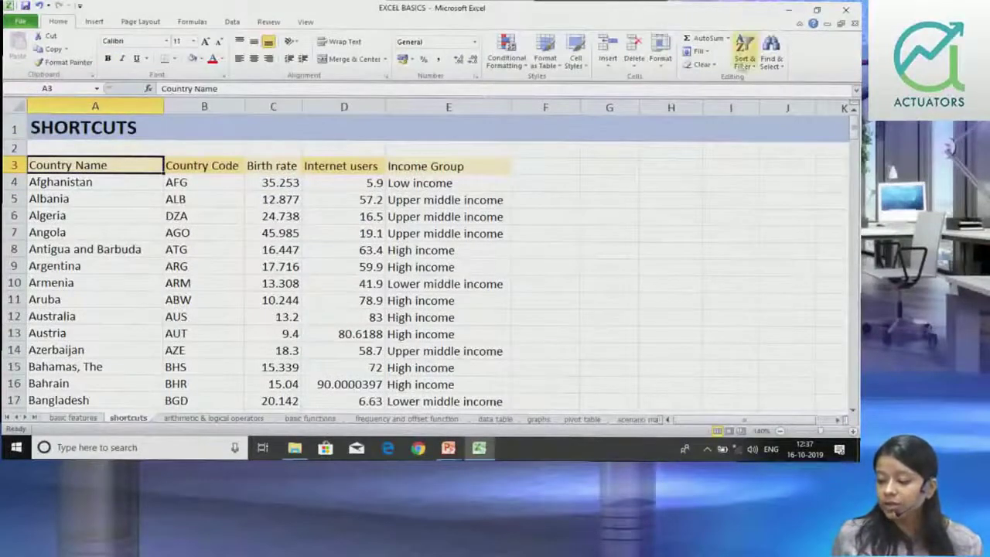
Step: Add a second sort level on Birth rate, smallest to largest, under Country Name and apply
click(744, 52)
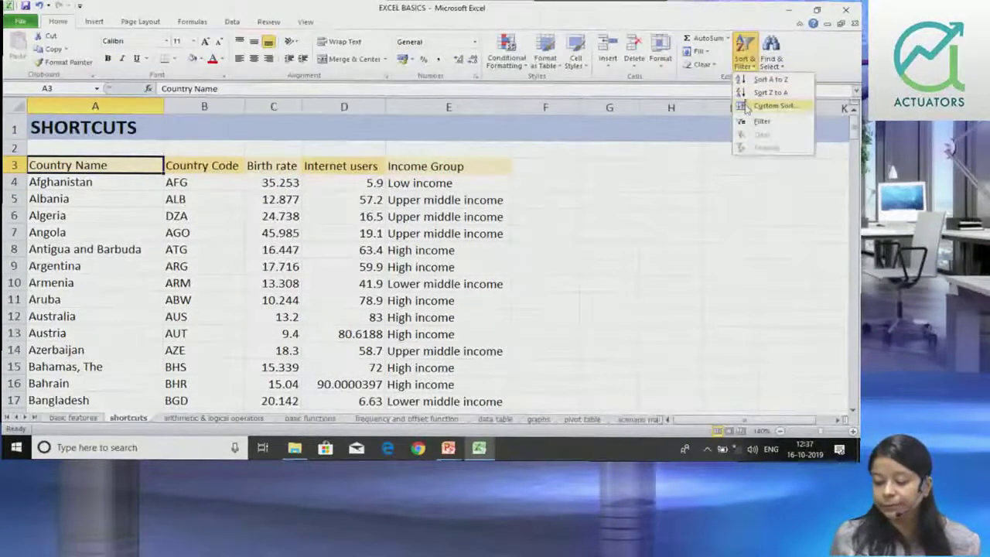
click(771, 106)
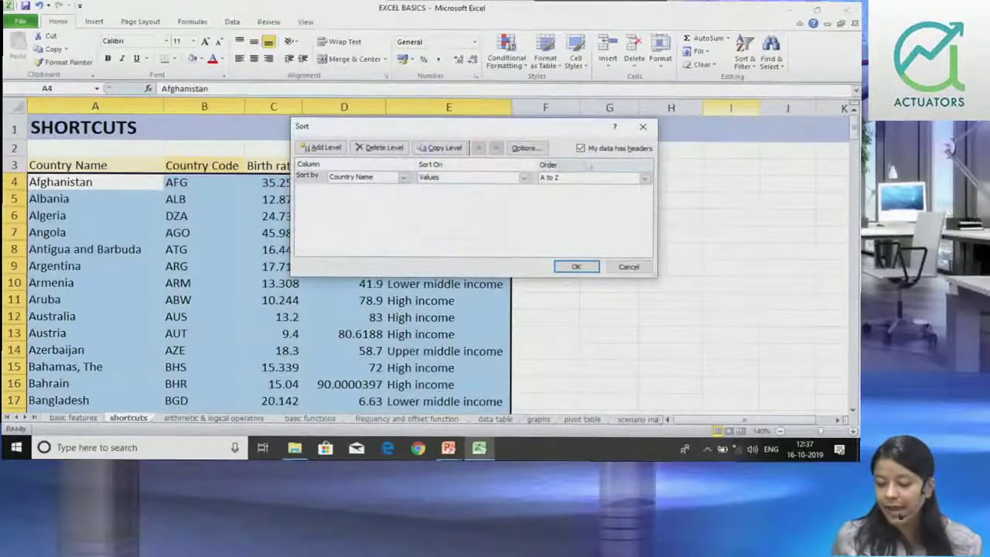
click(326, 147)
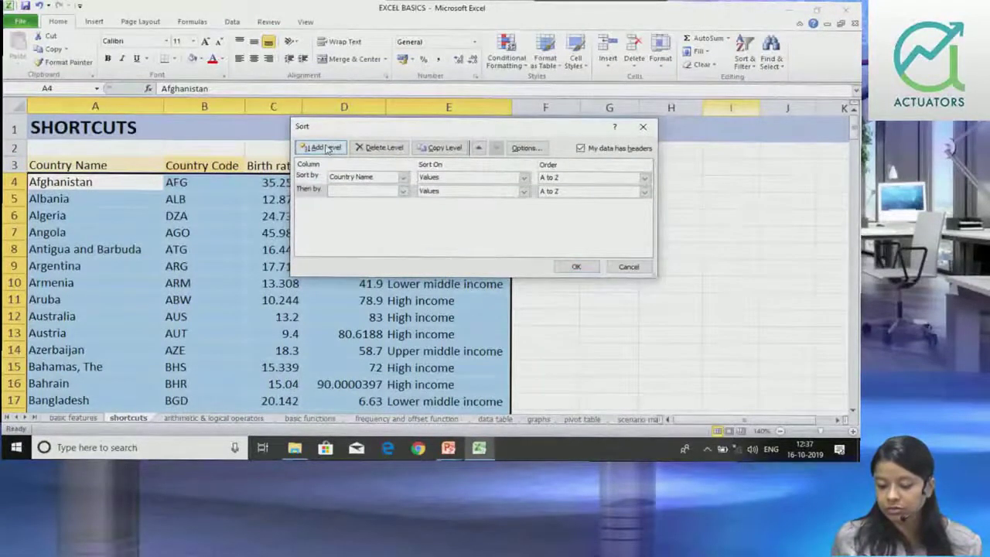
click(402, 191)
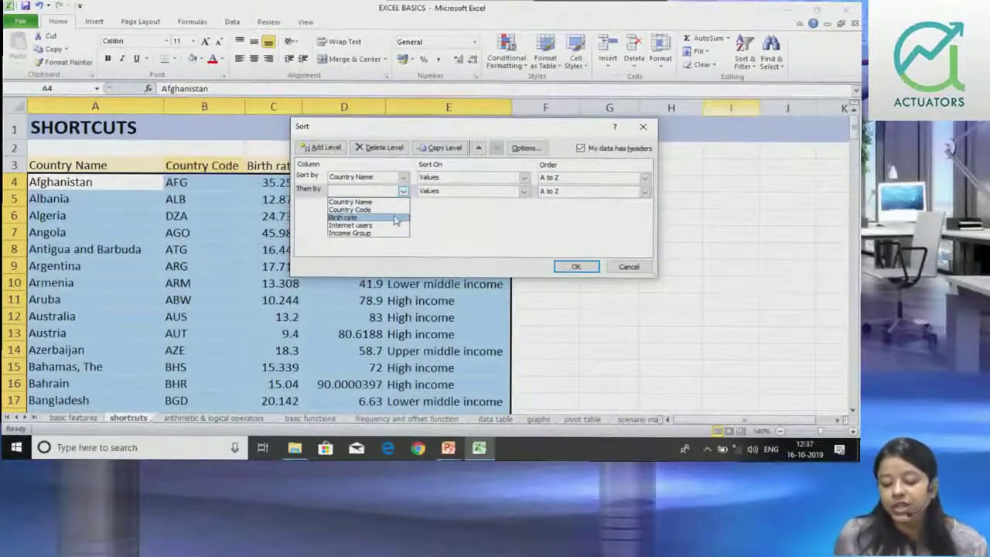
click(395, 219)
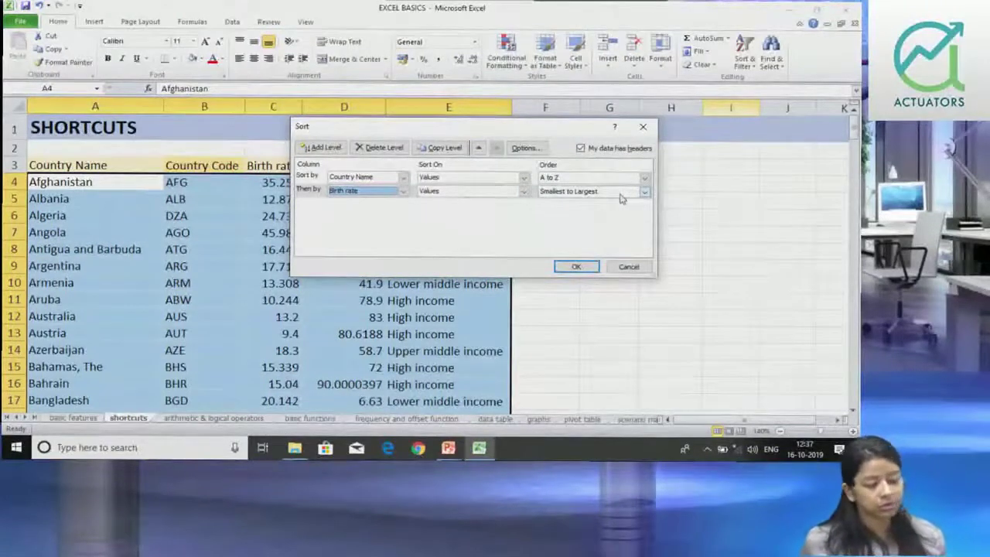
click(585, 267)
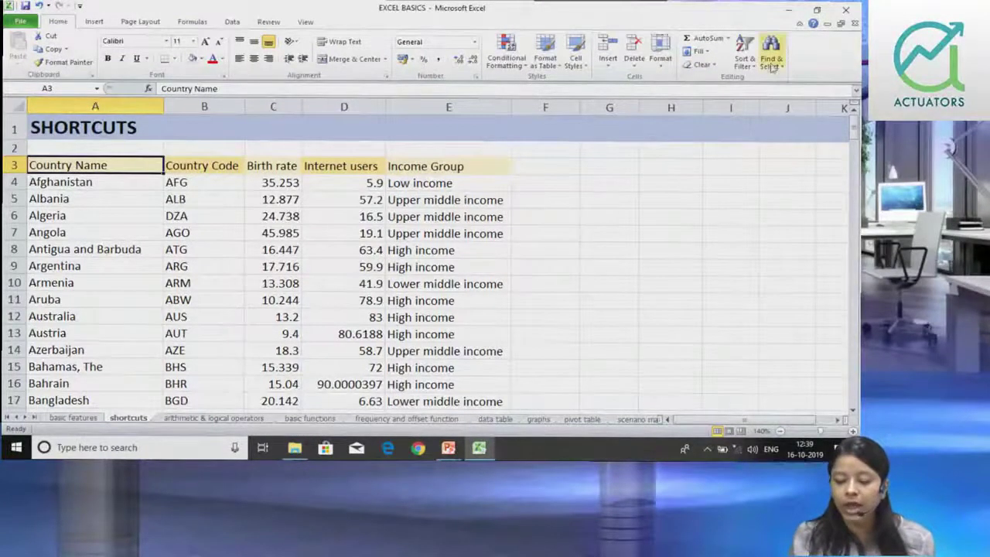
Step: Reopen Custom Sort and delete the Country Name and Birth rate levels
click(745, 53)
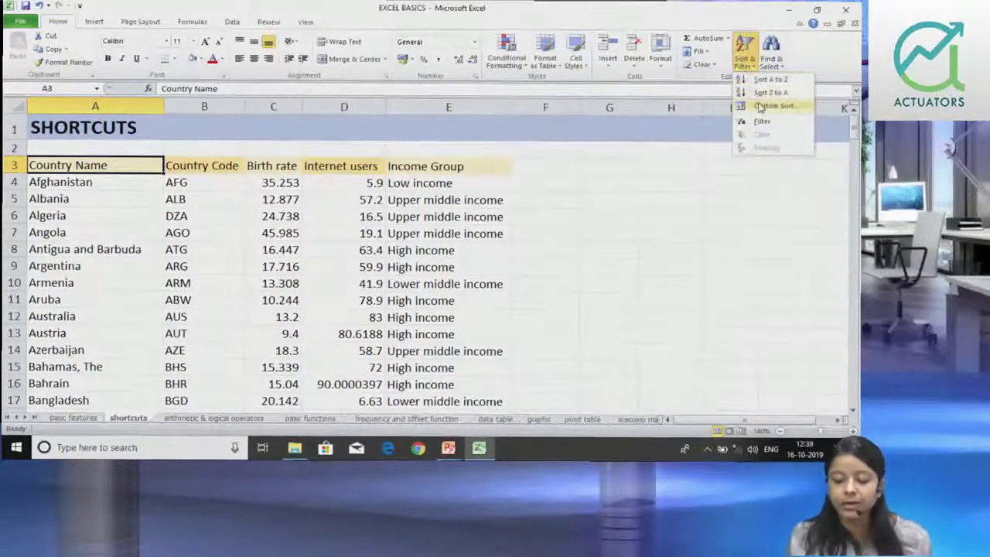
click(774, 105)
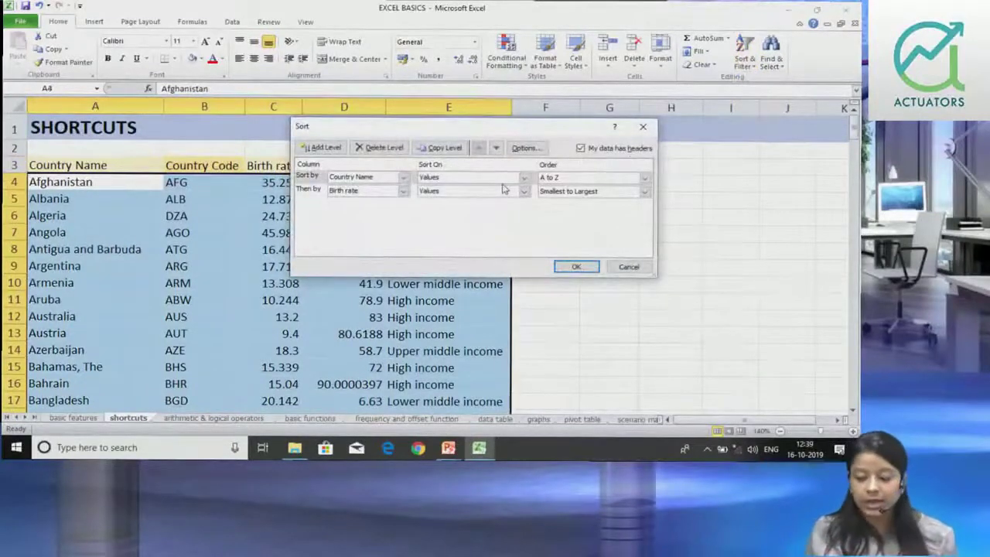
mouse_move(505, 126)
mouse_down()
mouse_move(493, 150)
mouse_move(310, 233)
mouse_up()
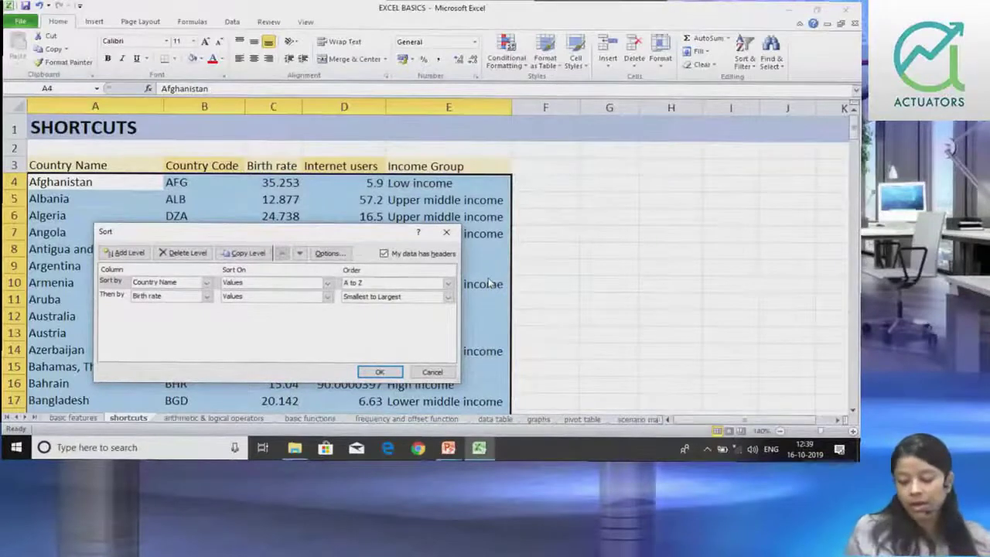
mouse_move(368, 241)
mouse_down()
mouse_move(328, 188)
mouse_move(335, 158)
mouse_up()
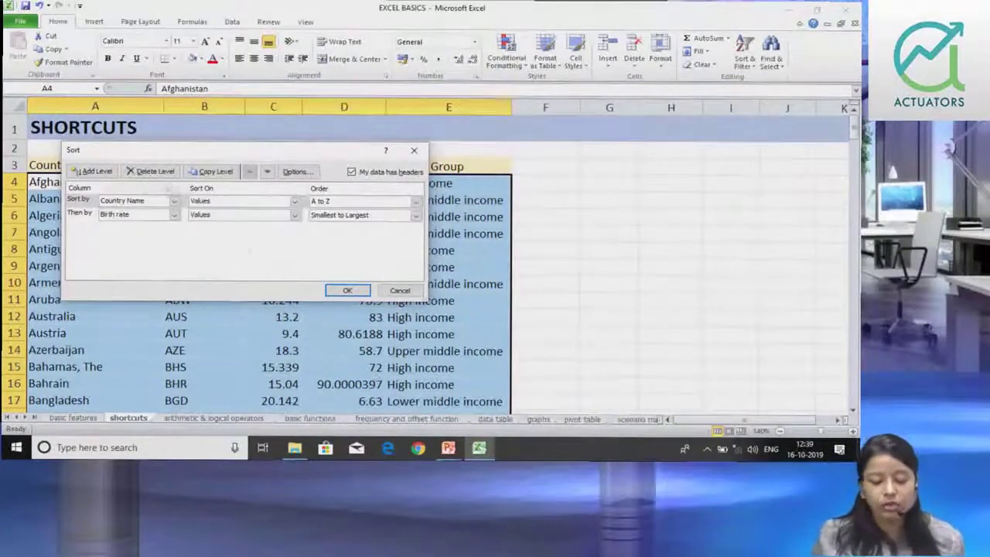
click(89, 201)
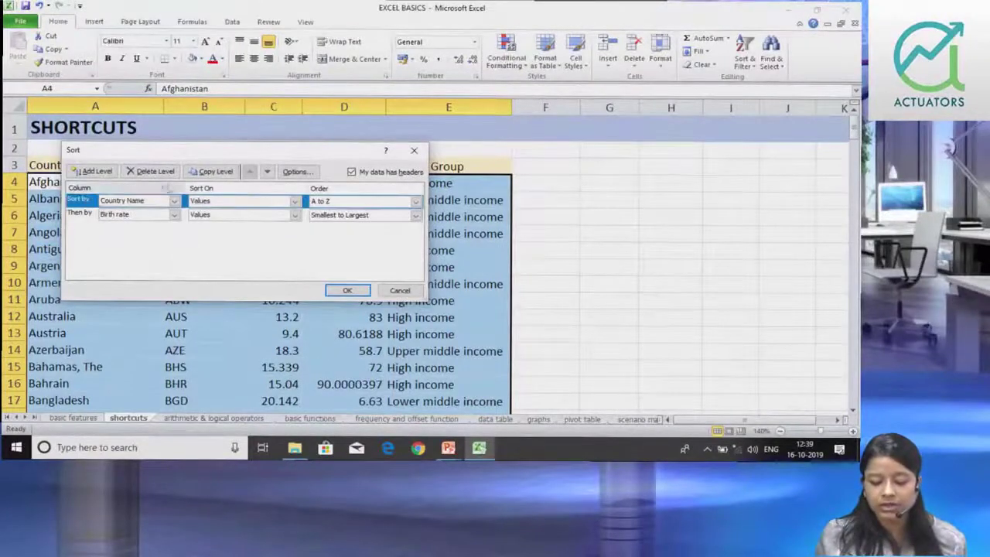
click(152, 171)
click(89, 201)
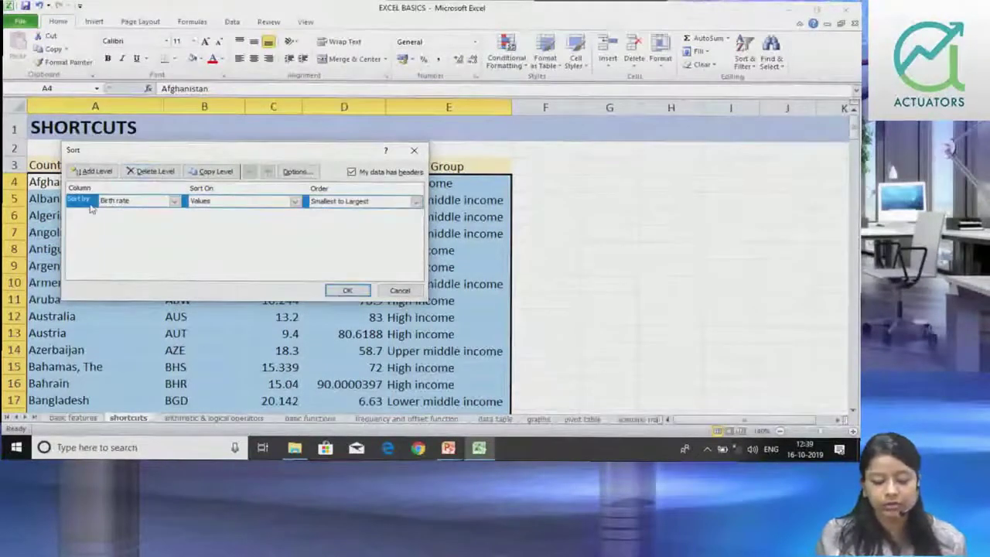
click(133, 175)
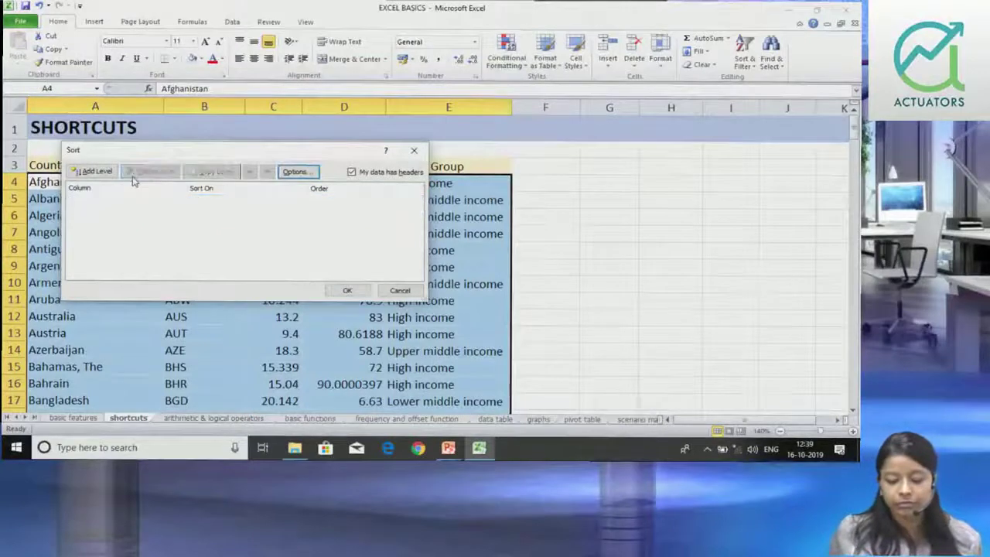
Step: Add a single sort level on Income Group and choose Custom List as its order
click(91, 172)
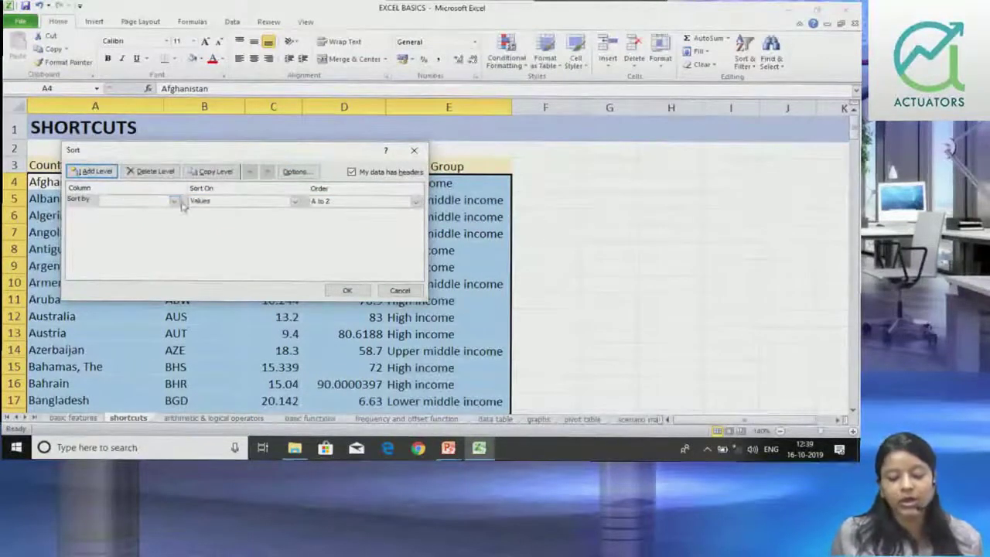
click(176, 201)
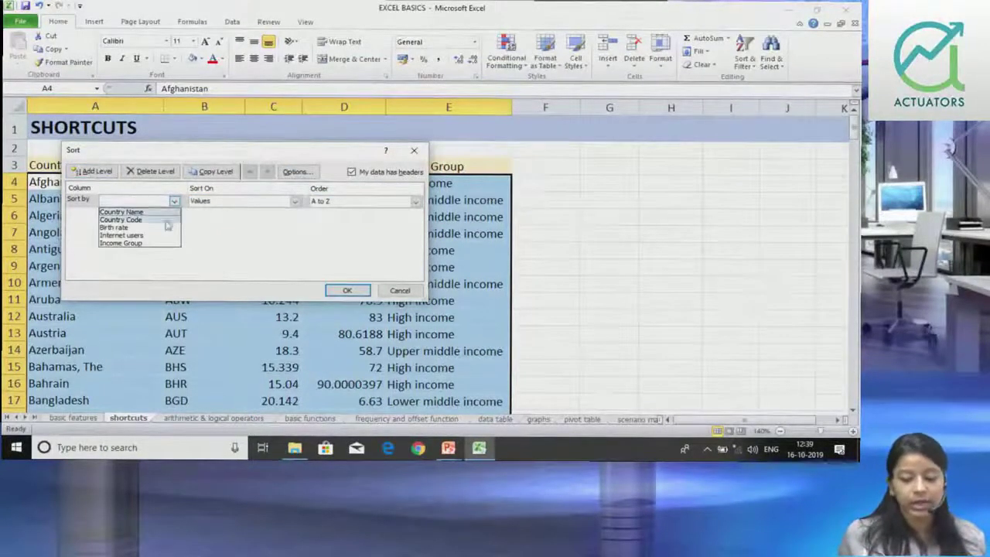
click(154, 245)
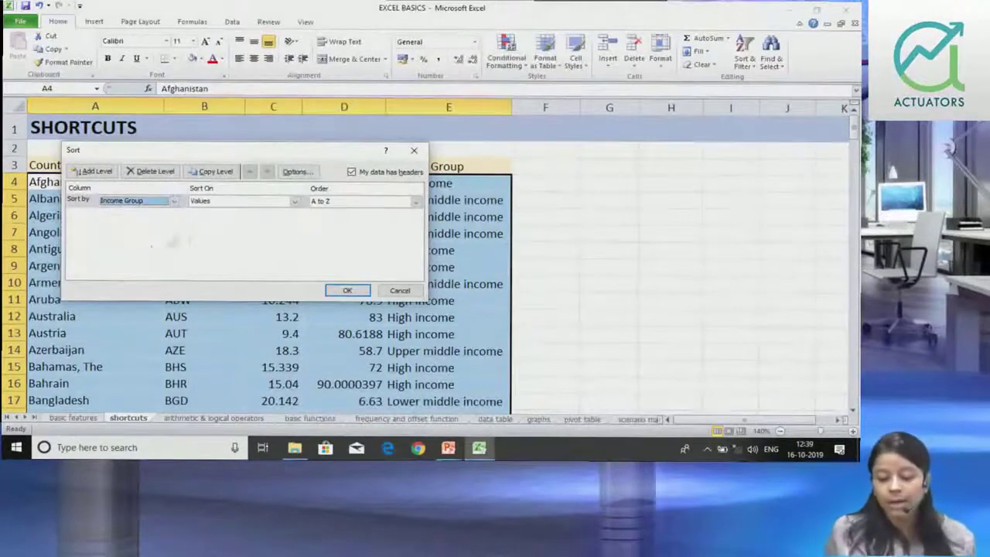
click(415, 203)
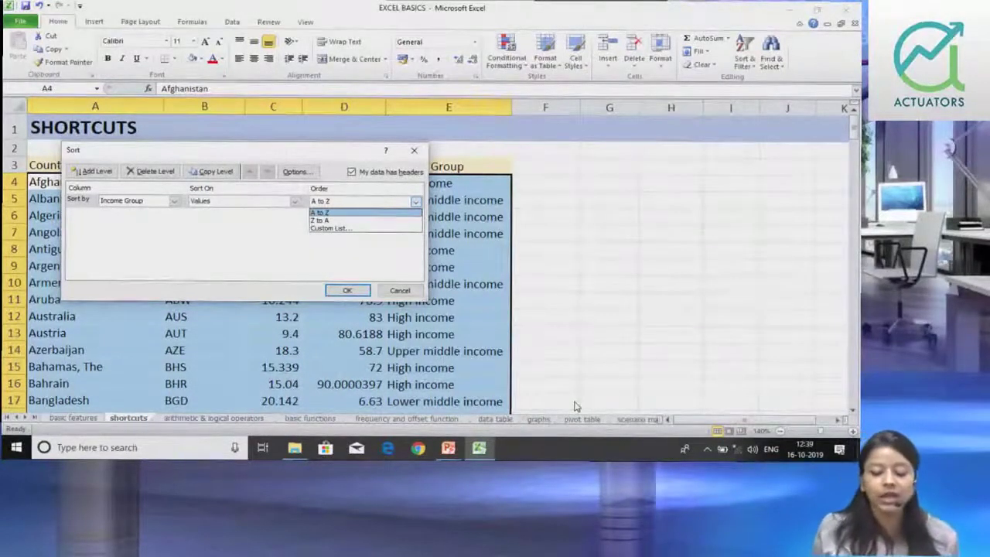
click(365, 230)
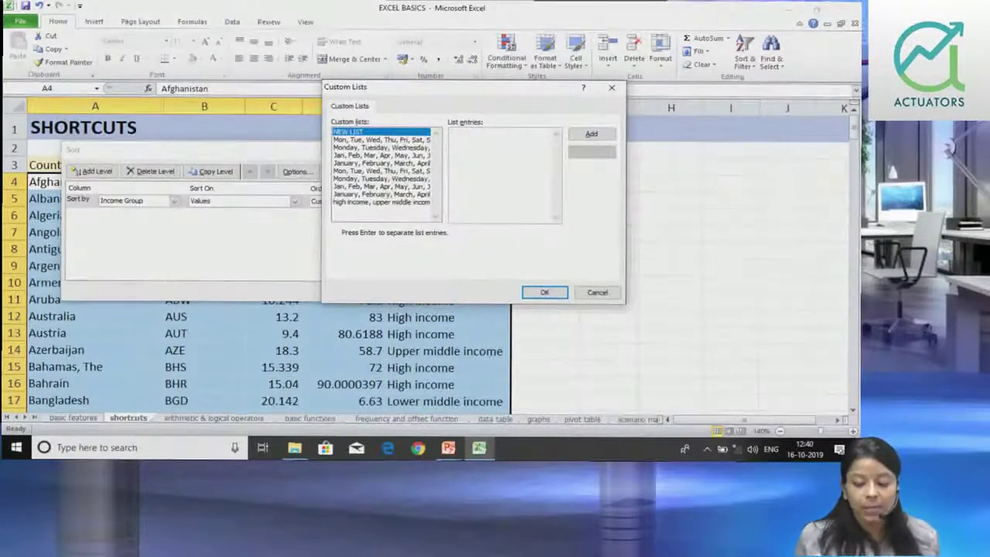
Step: Pick the High income, upper middle income custom list and apply the Income Group sort
click(400, 203)
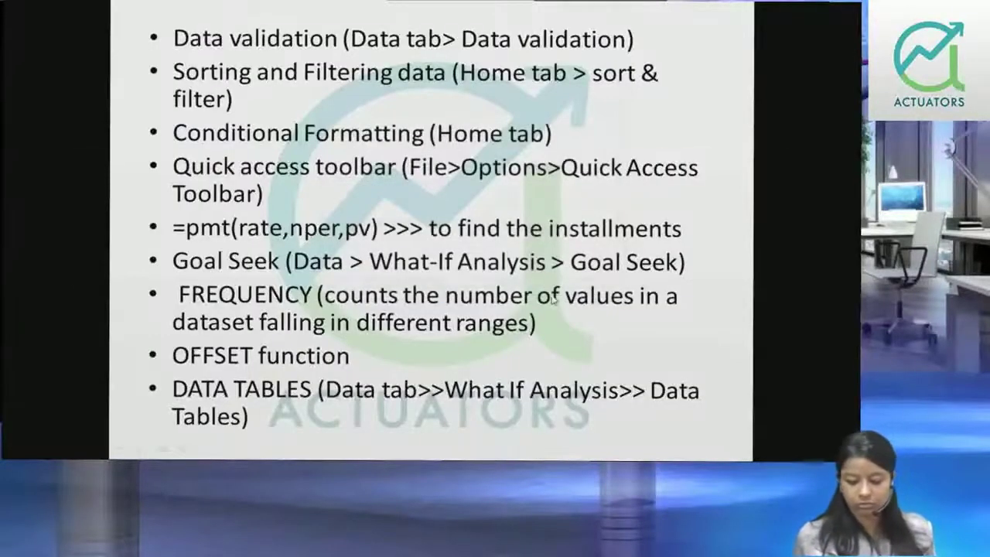
key(alt+Tab)
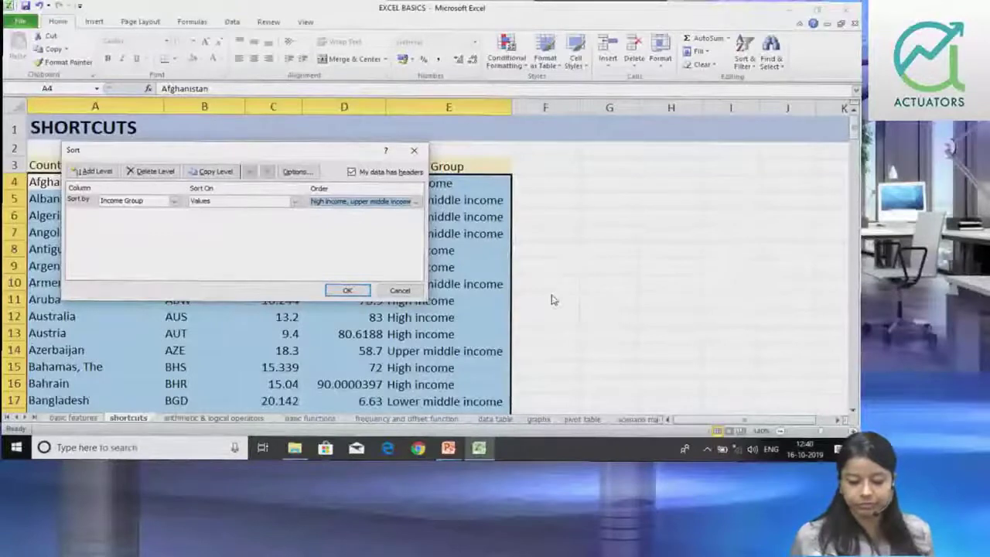
click(348, 291)
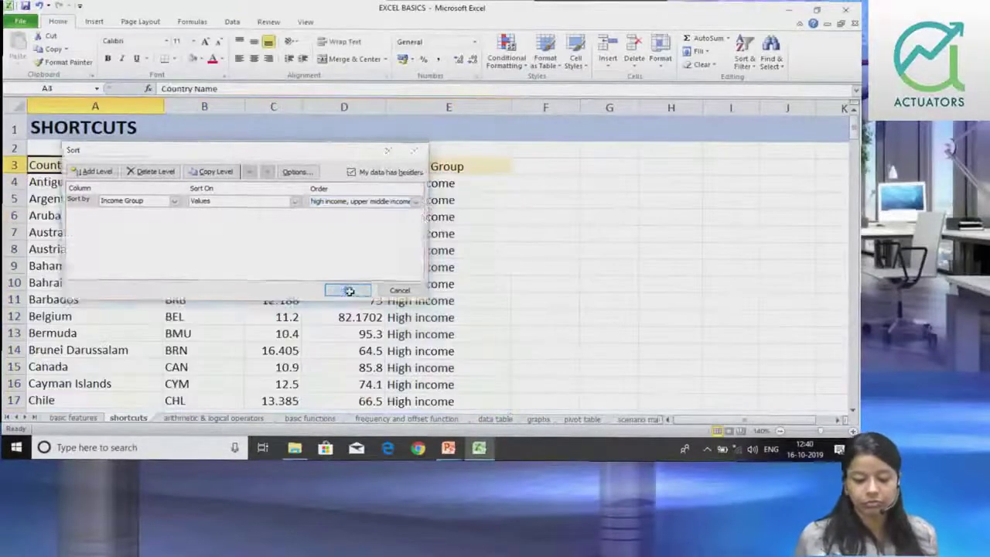
click(440, 183)
key(Down)
key(Down)
key(Down)
key(Down)
key(Down)
key(Down)
key(Down)
key(Down)
key(Down)
key(Down)
key(Down)
key(Down)
key(Down)
key(Down)
key(Down)
key(Down)
key(Down)
key(Down)
key(Down)
key(Down)
key(Down)
key(Down)
key(Down)
key(Down)
key(Down)
key(Down)
key(Down)
key(Down)
key(Down)
key(Down)
key(ctrl+Down)
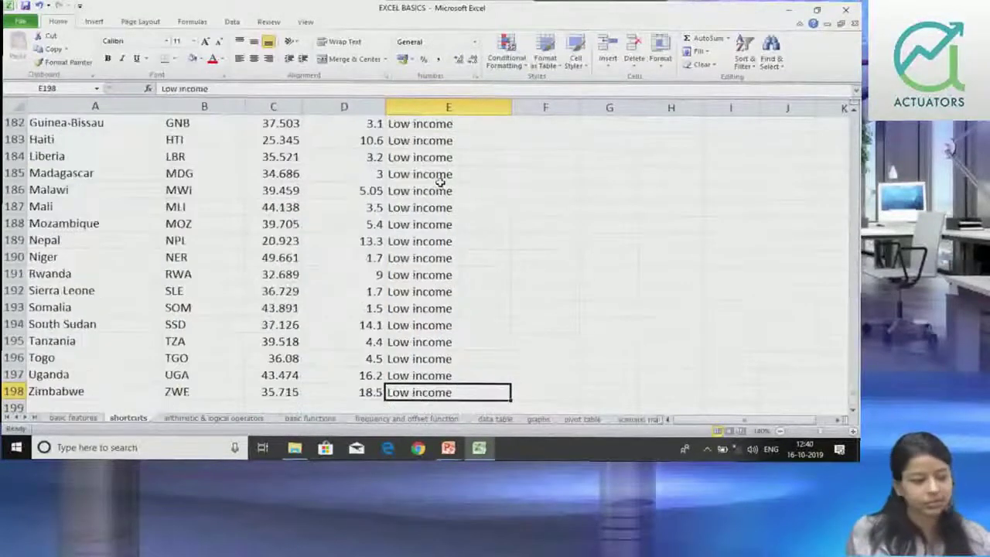
key(ctrl+Up)
key(ctrl+Up)
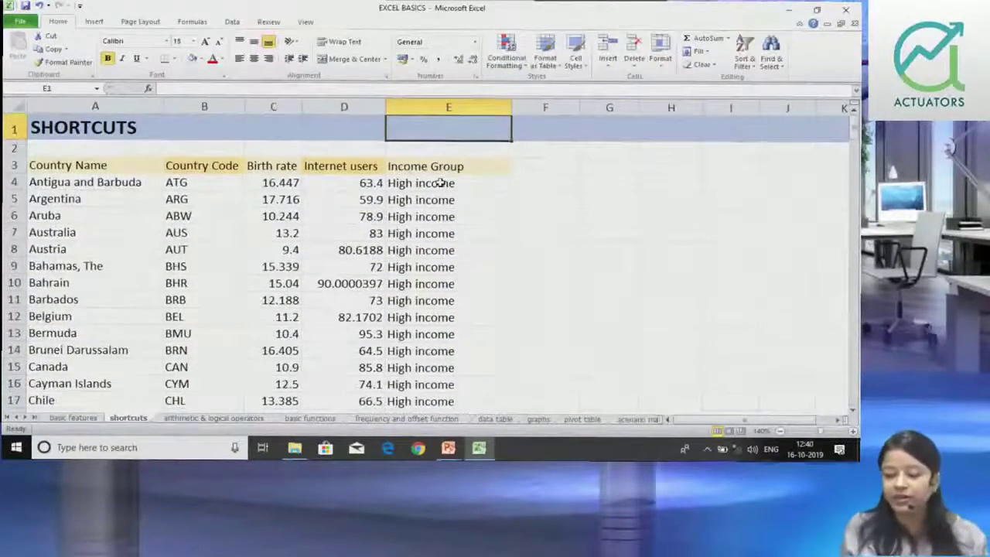
key(ctrl+Down)
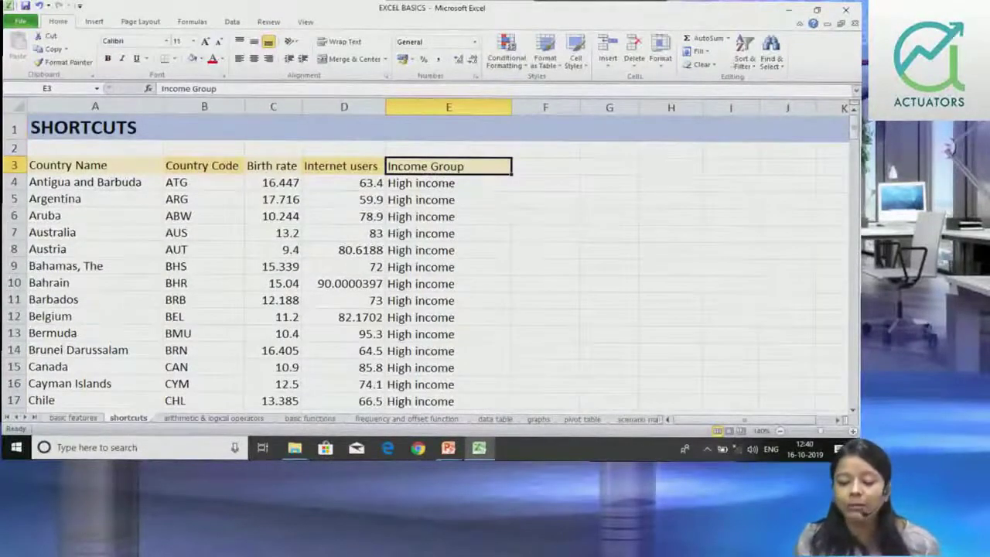
key(alt+h)
key(s)
key(Down)
key(Down)
key(Return)
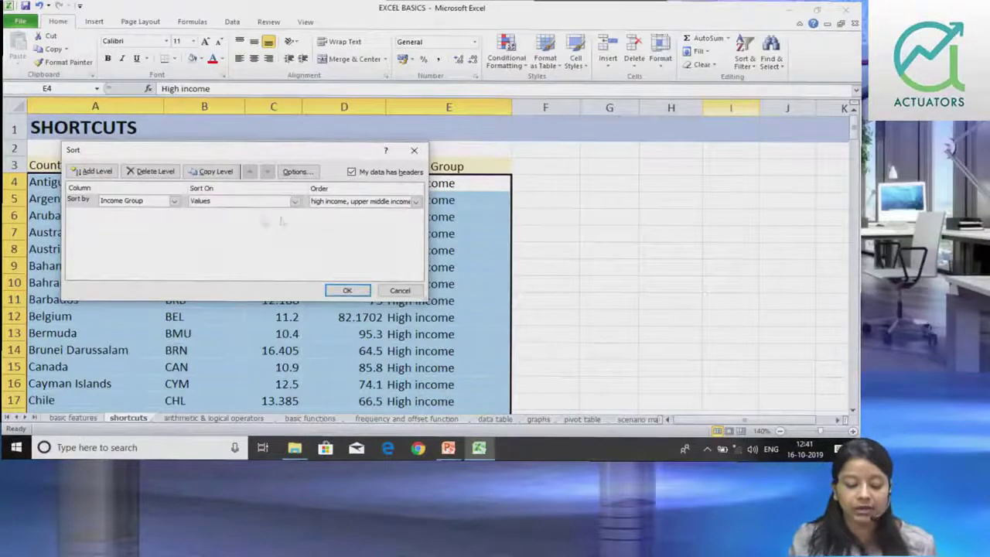
click(86, 204)
click(144, 171)
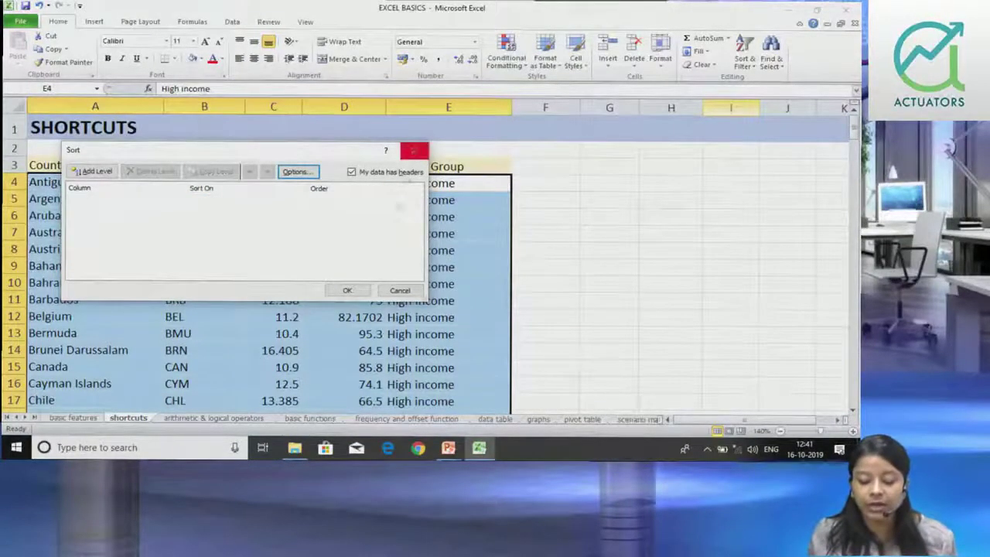
click(349, 290)
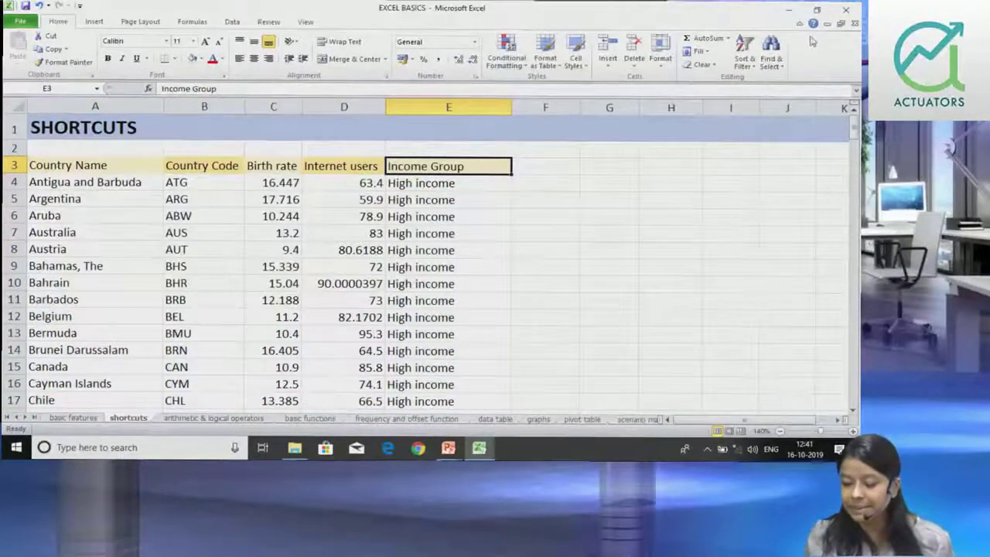
click(738, 61)
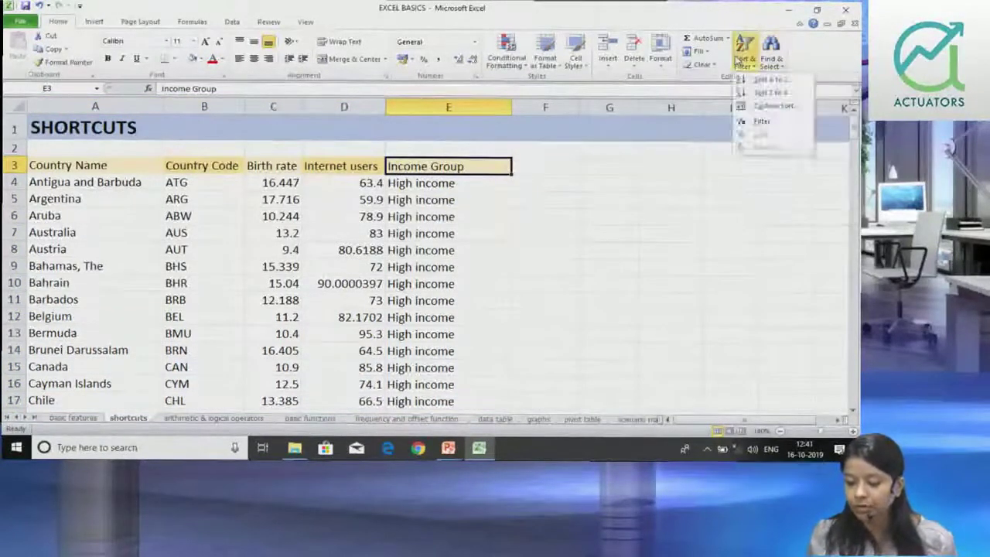
click(758, 120)
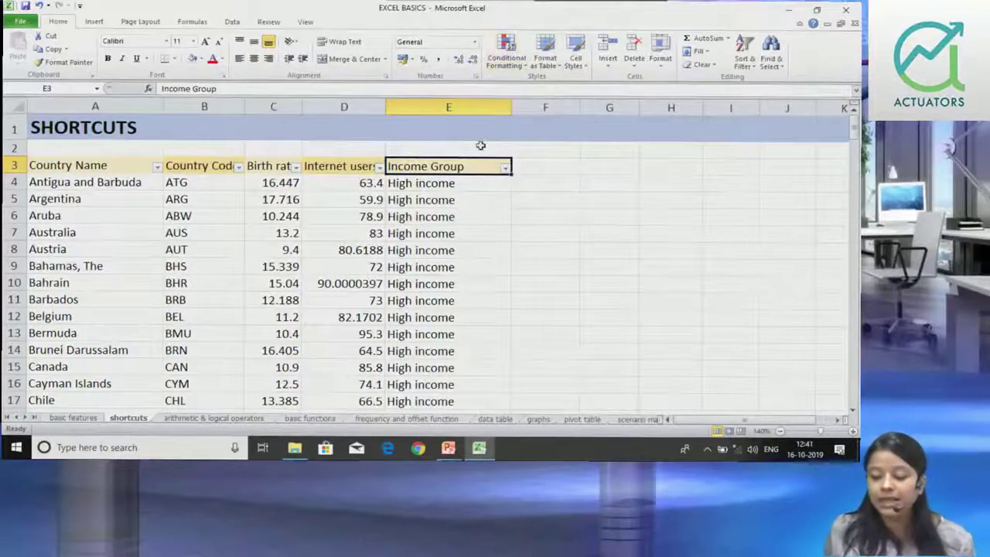
click(504, 169)
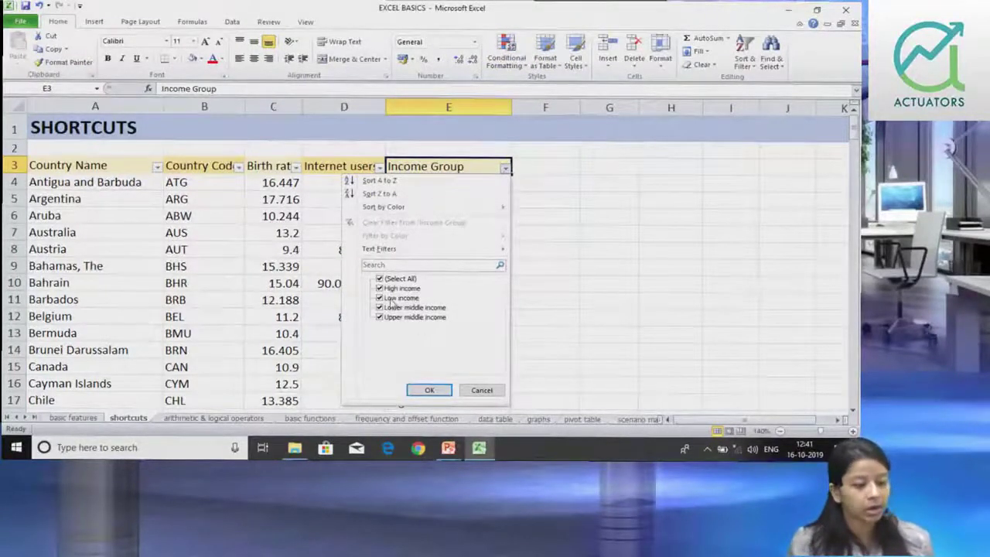
click(380, 279)
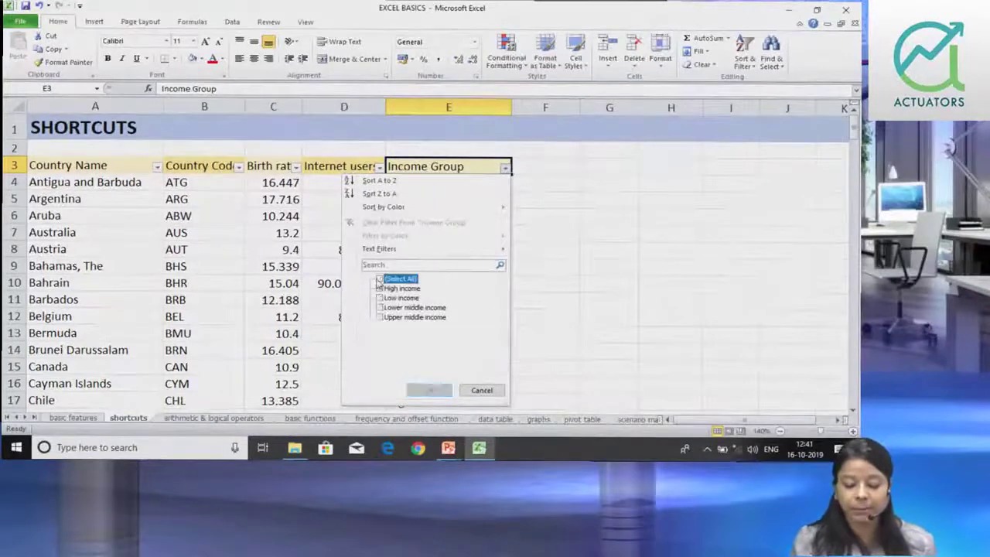
click(380, 289)
key(Return)
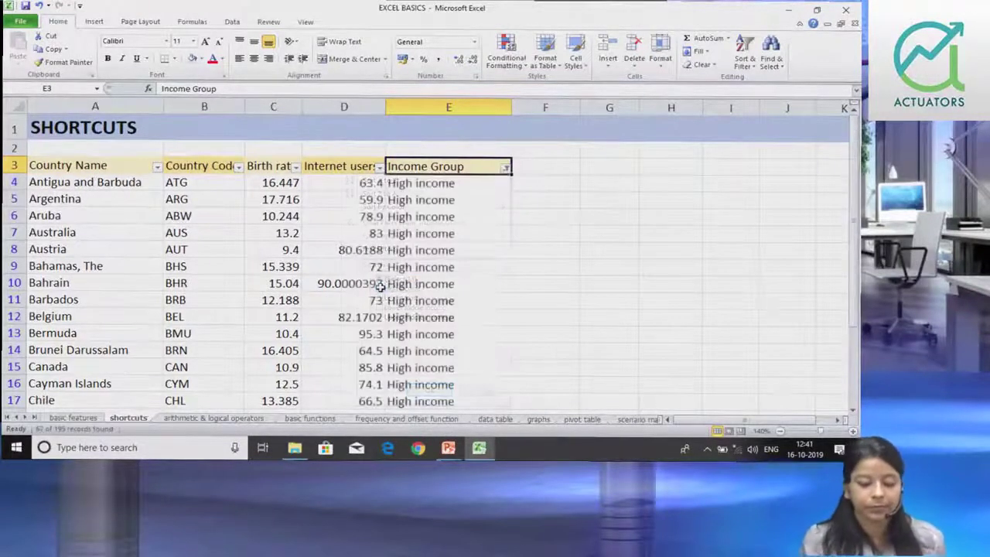
drag(856, 186, 855, 232)
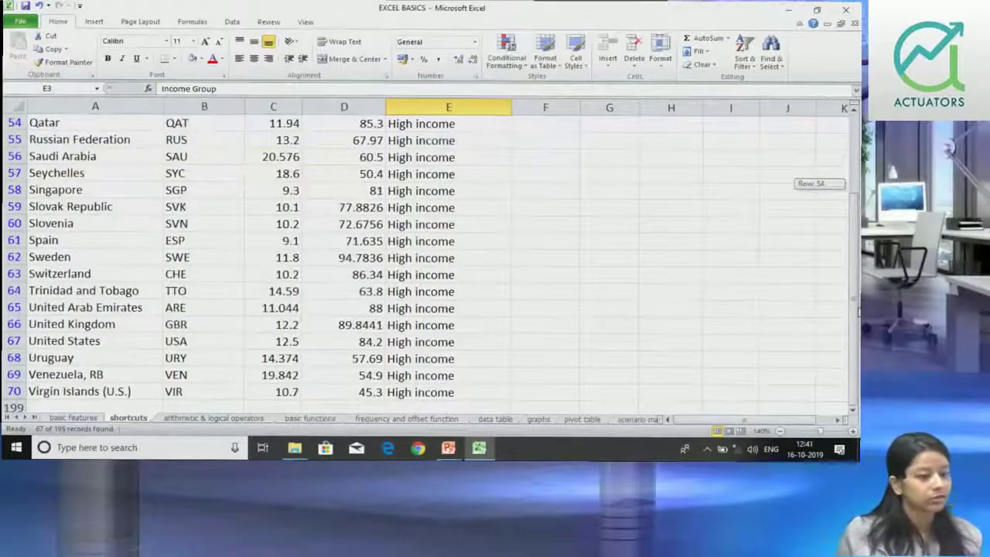
drag(857, 309, 856, 148)
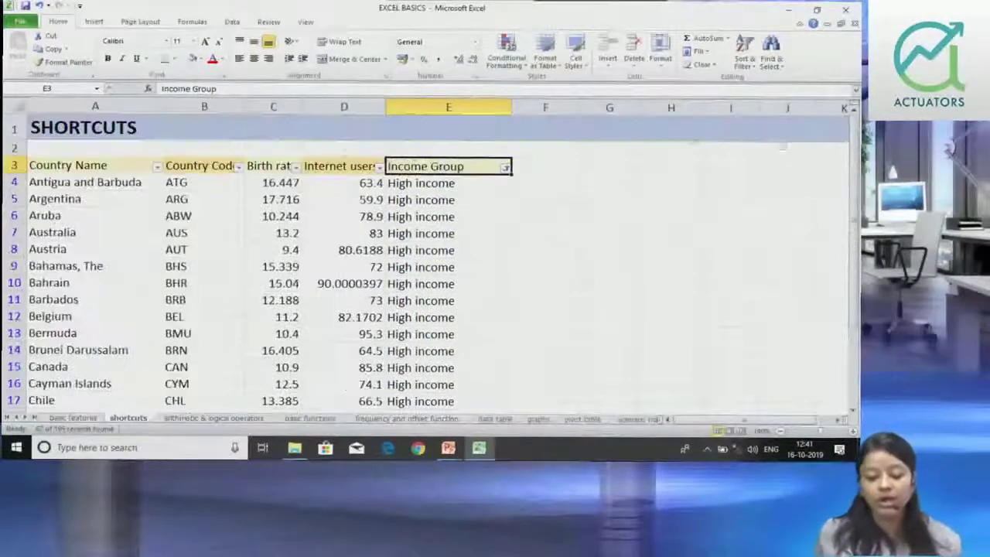
click(157, 167)
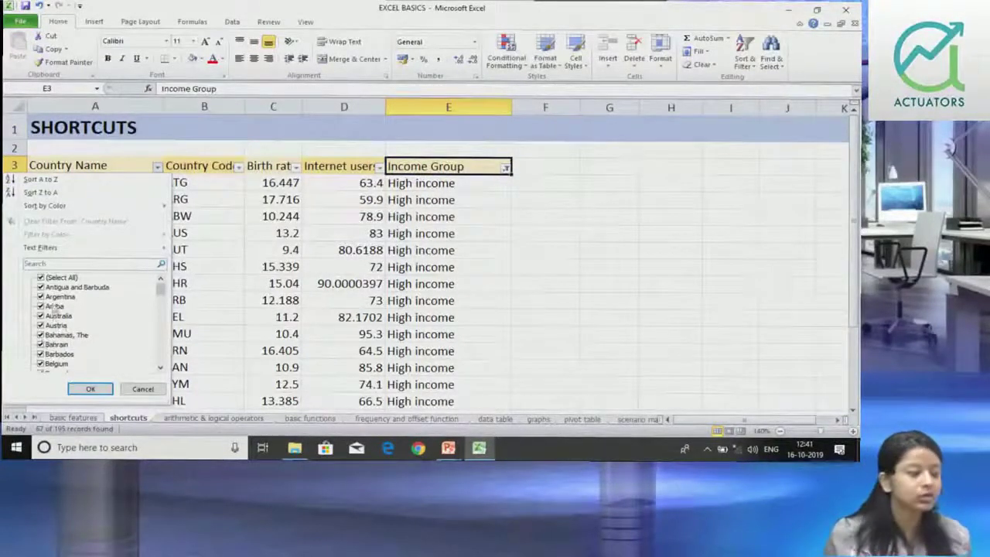
click(139, 390)
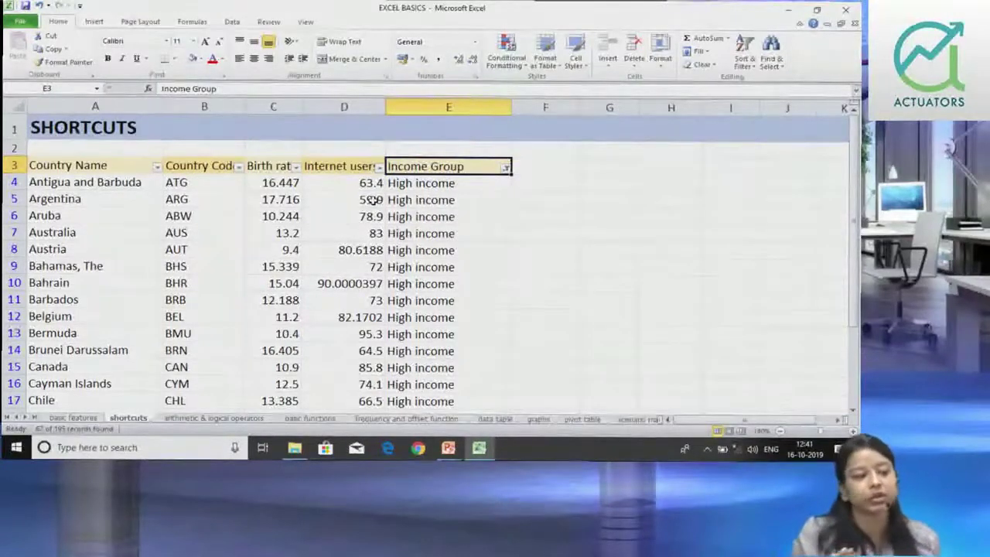
click(504, 167)
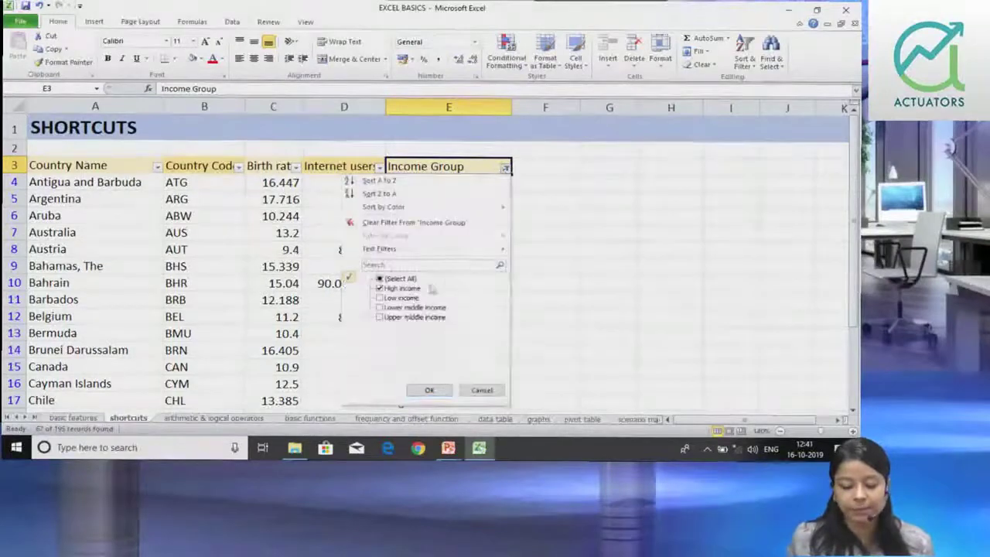
click(429, 390)
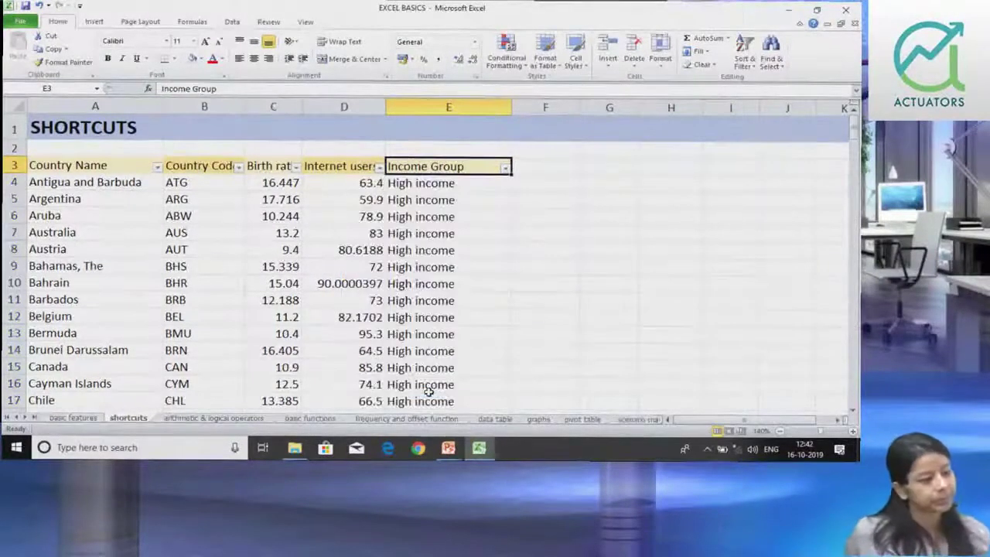
click(745, 56)
click(762, 122)
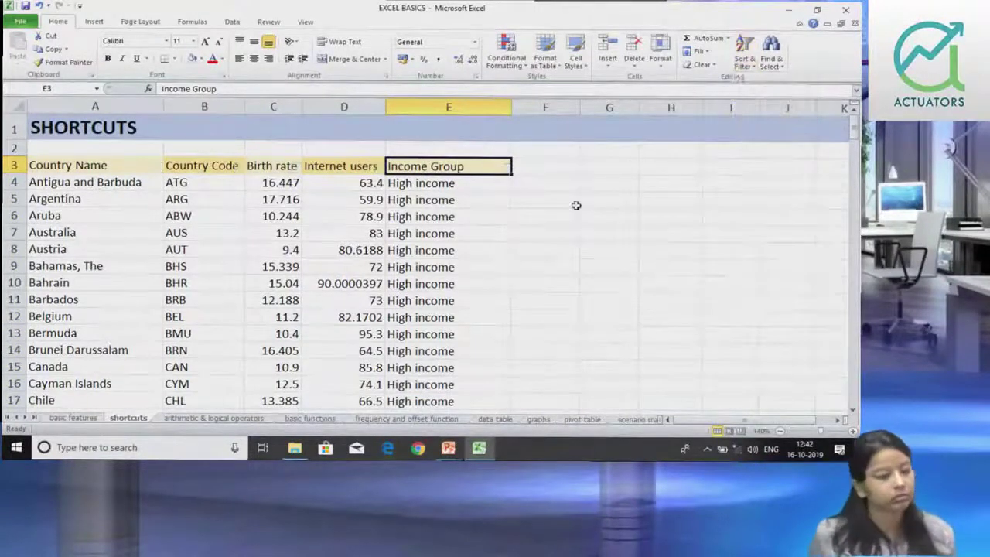
Step: Add filter arrows to the country table headers with Ctrl+Shift+L, then select an empty cell
click(577, 203)
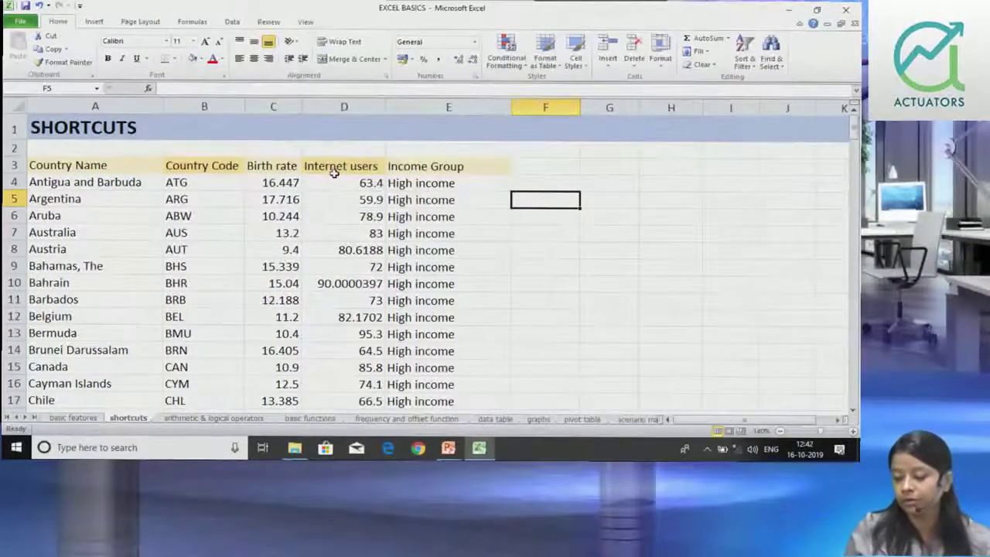
click(415, 180)
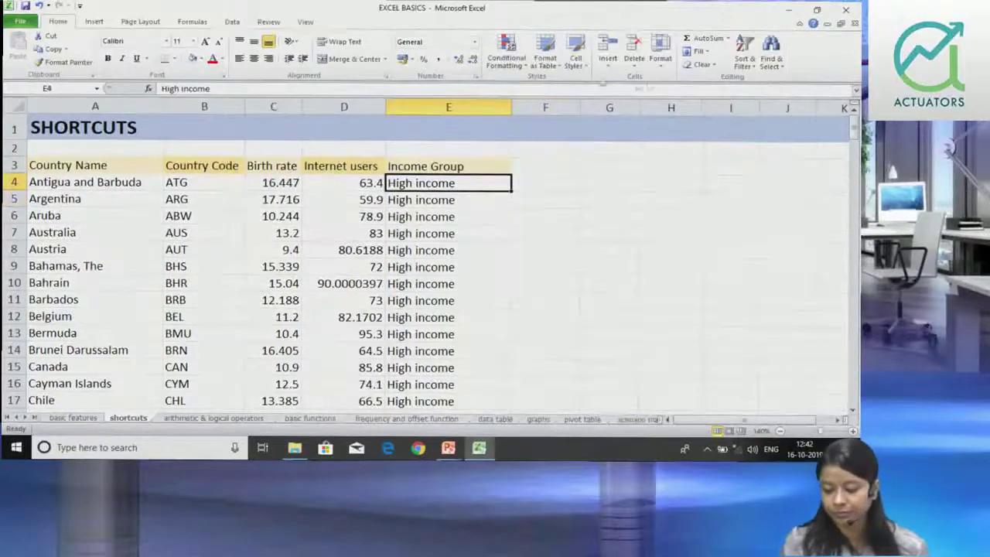
key(Up)
key(ctrl+shift+l)
click(770, 66)
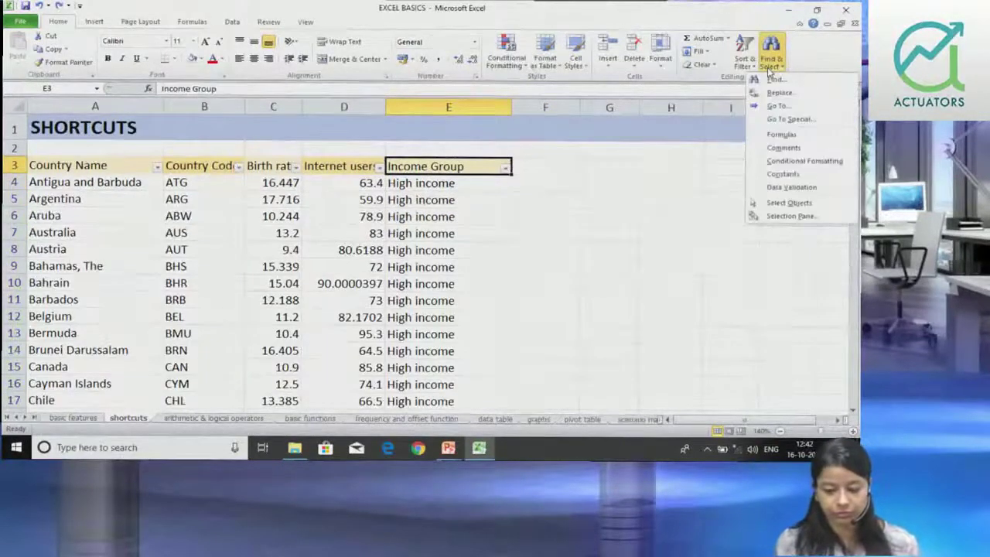
click(627, 202)
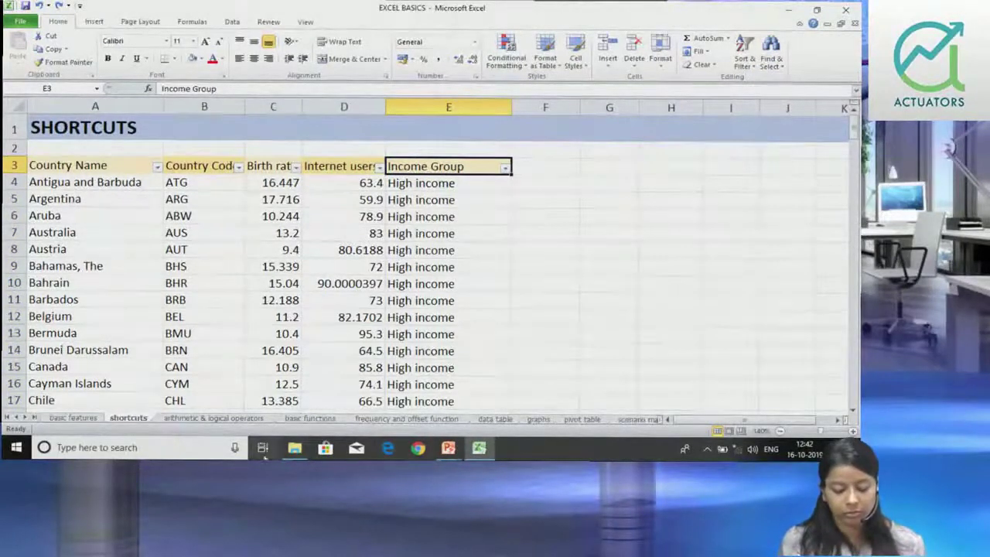
mouse_move(294, 447)
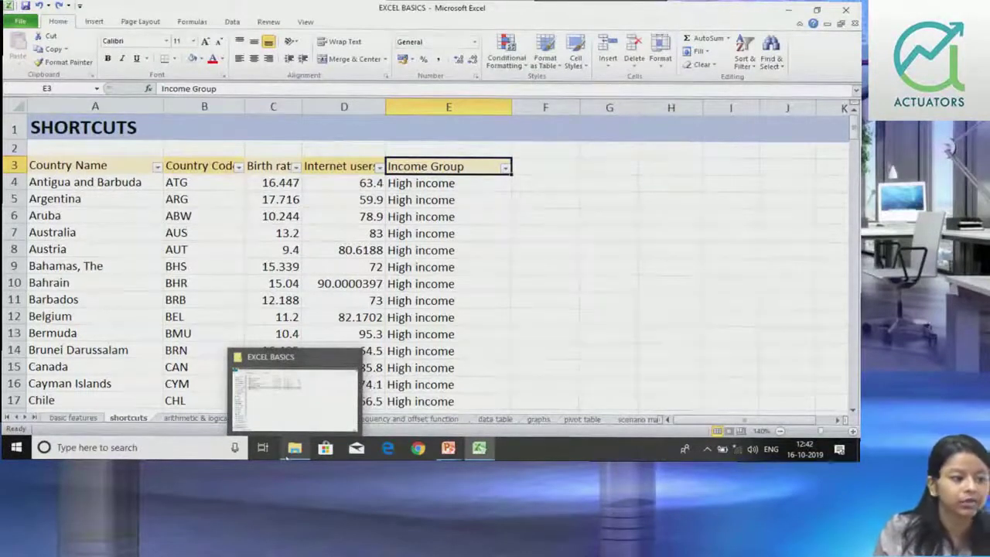
click(585, 332)
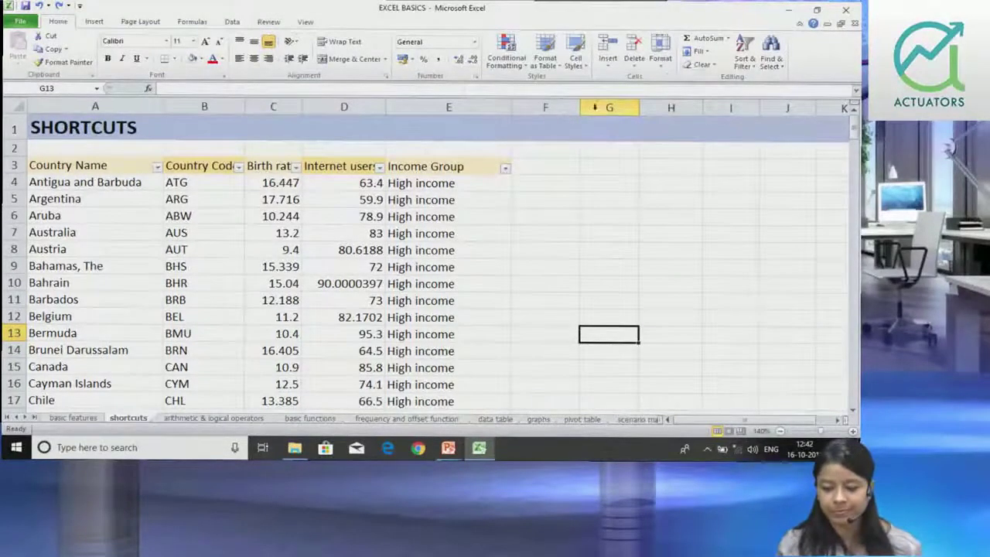
Step: Turn the table filter off via Home's Sort & Filter, then browse the ribbon tabs
click(749, 54)
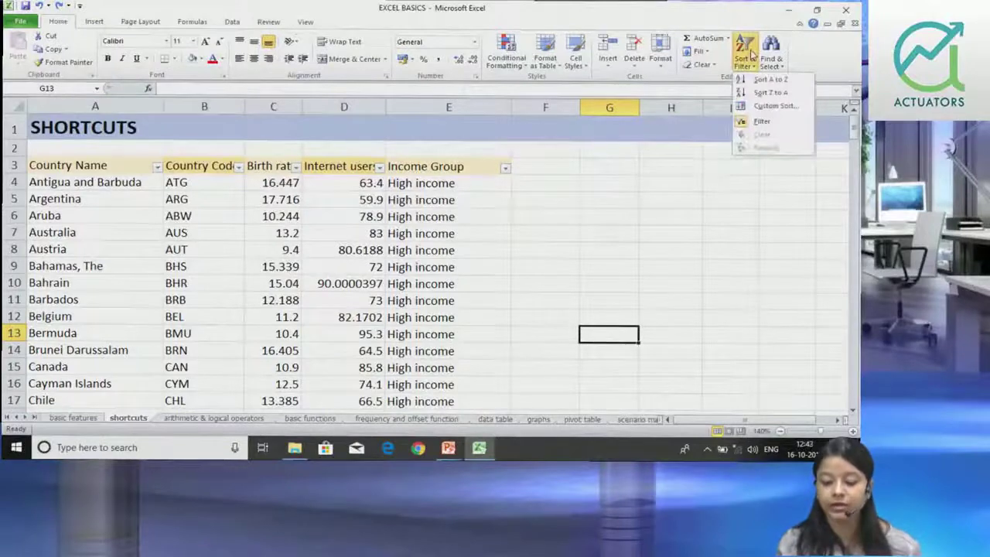
click(762, 122)
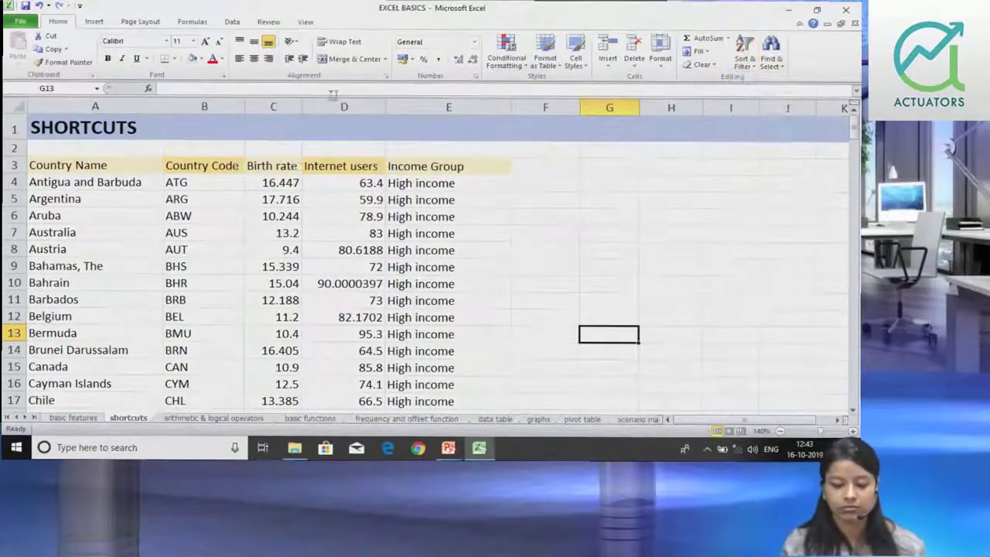
click(268, 22)
click(296, 24)
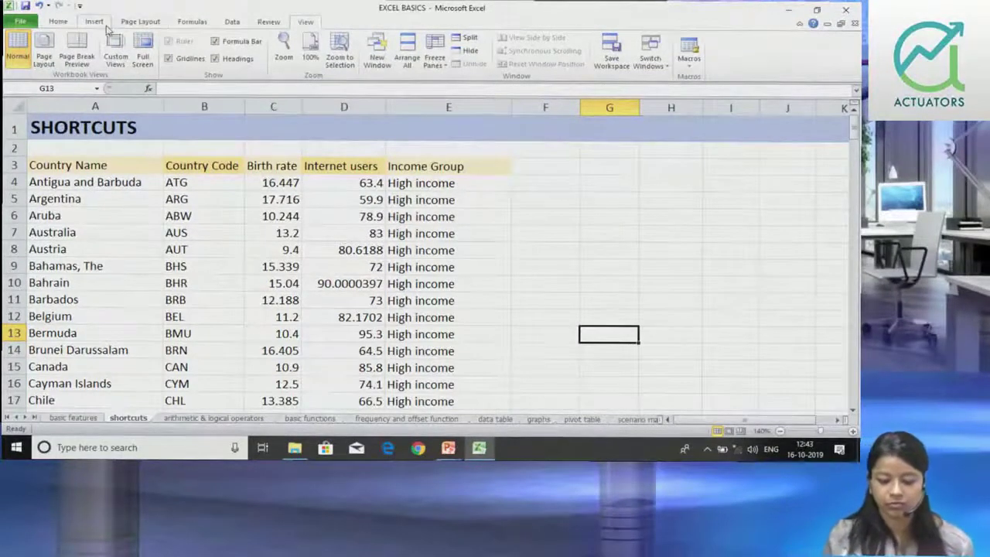
click(231, 21)
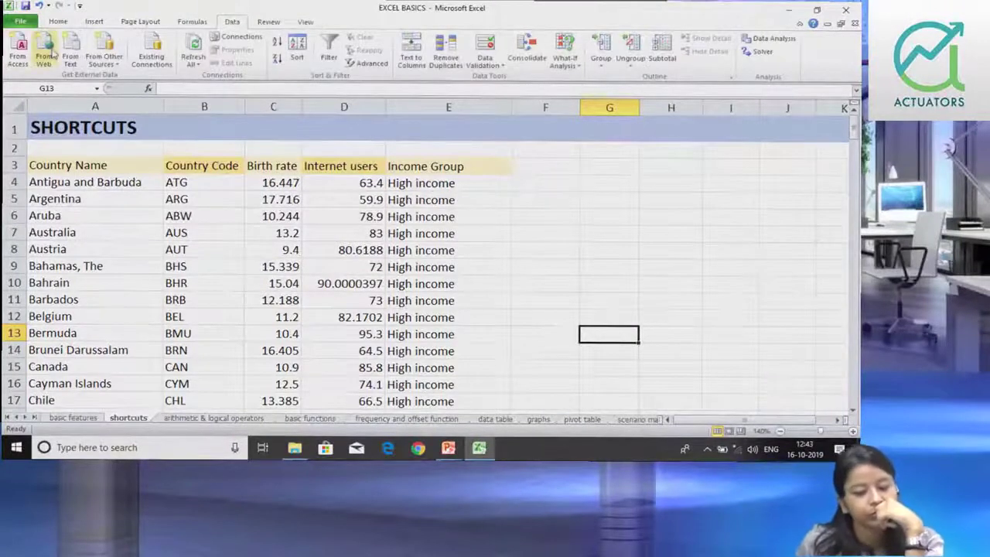
click(68, 20)
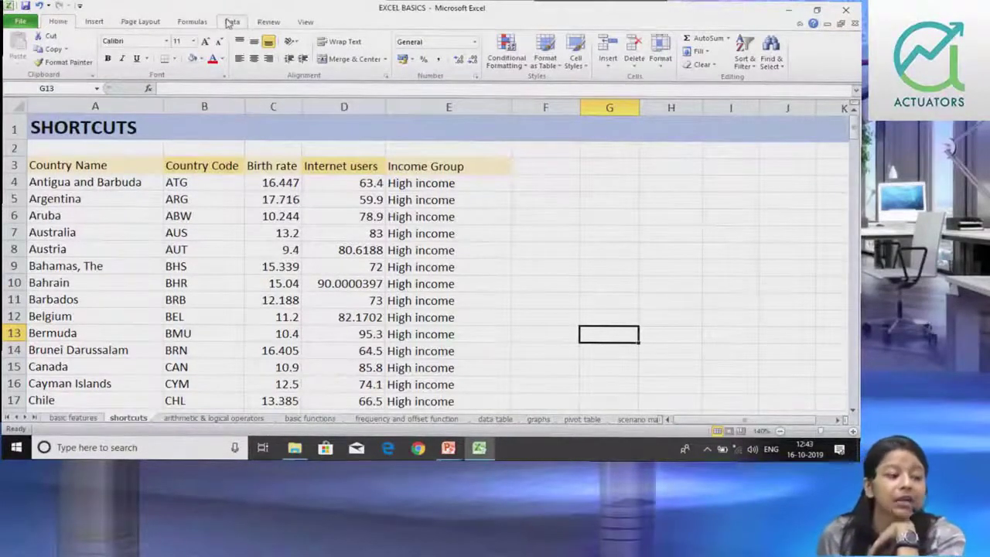
Step: On the Data tab, toggle Filter on and off from E5, then open and close Sort
click(234, 21)
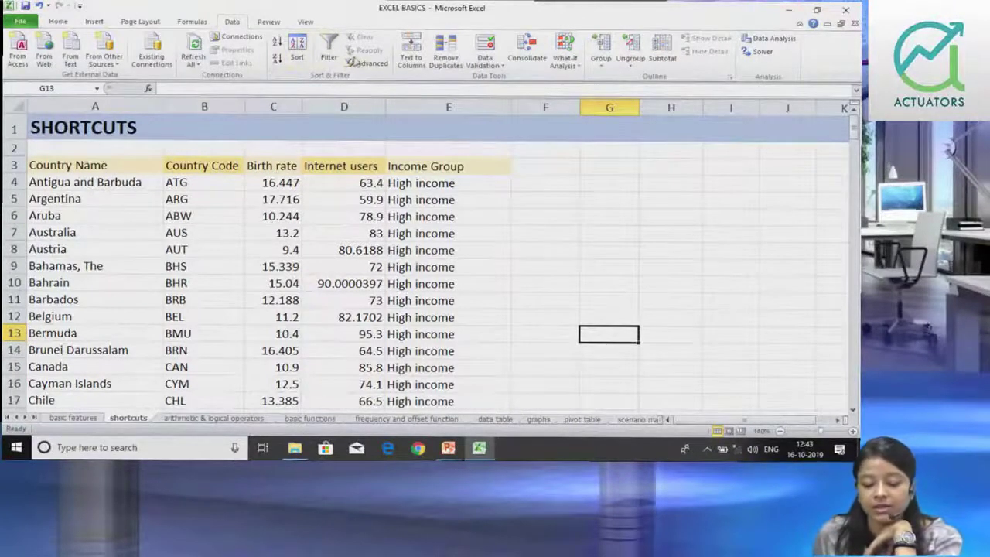
click(337, 57)
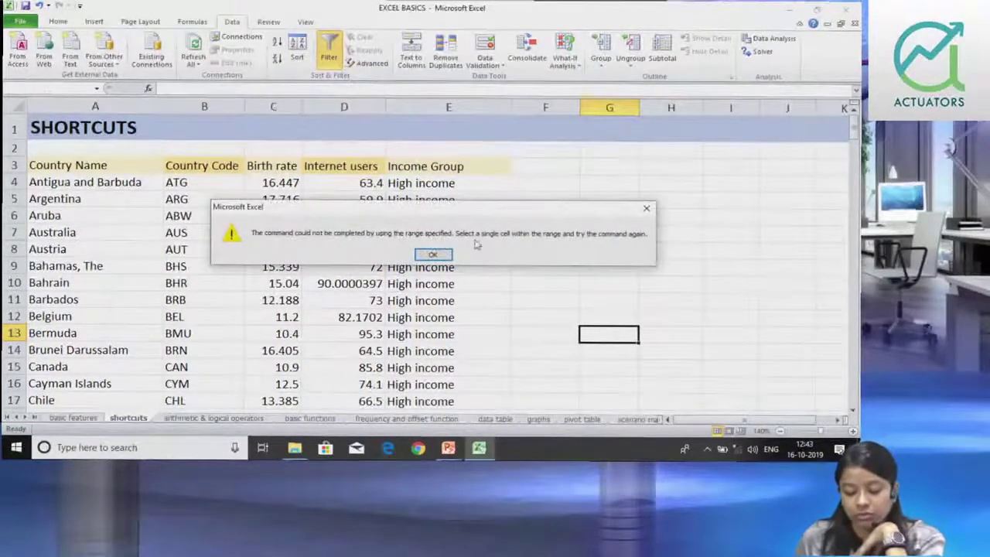
click(648, 210)
click(422, 199)
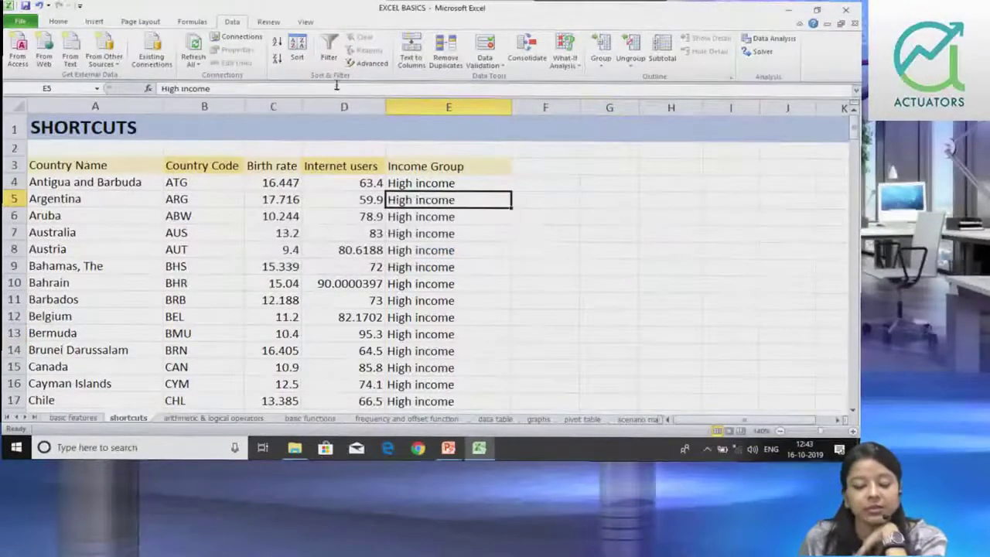
click(328, 57)
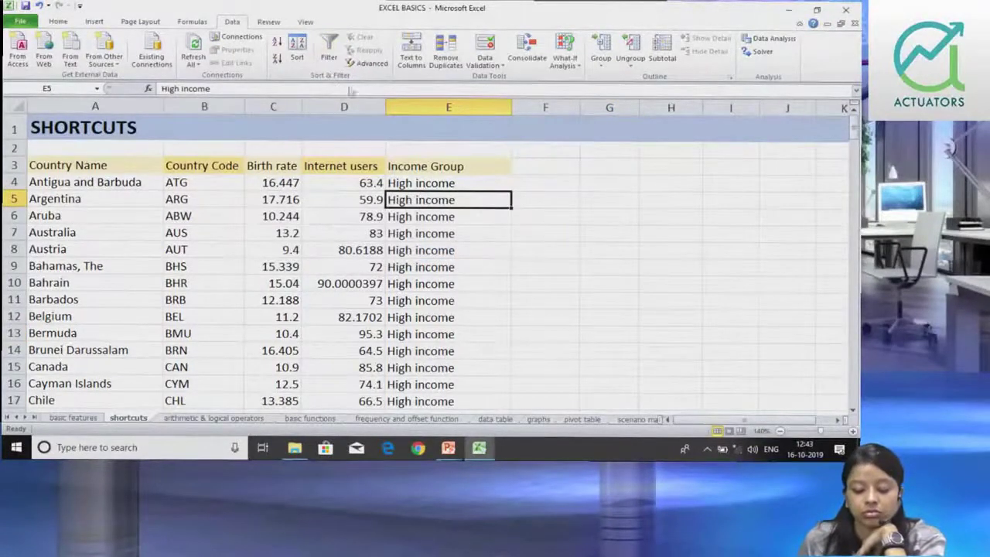
click(328, 55)
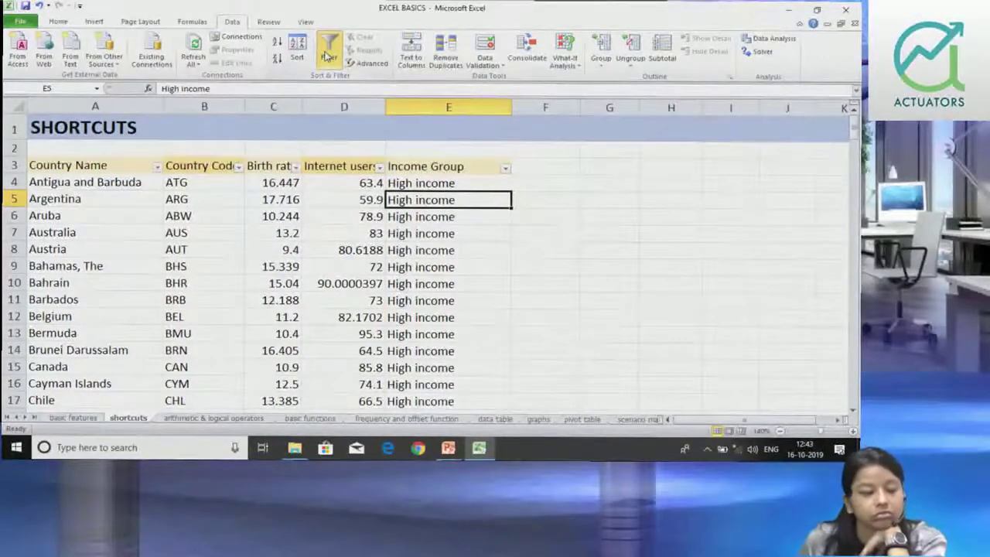
click(298, 55)
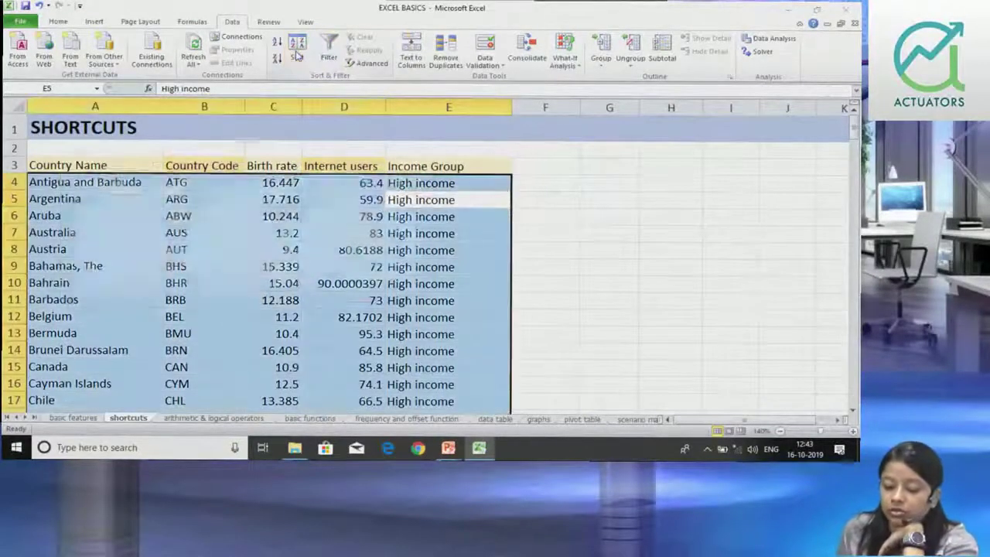
click(419, 150)
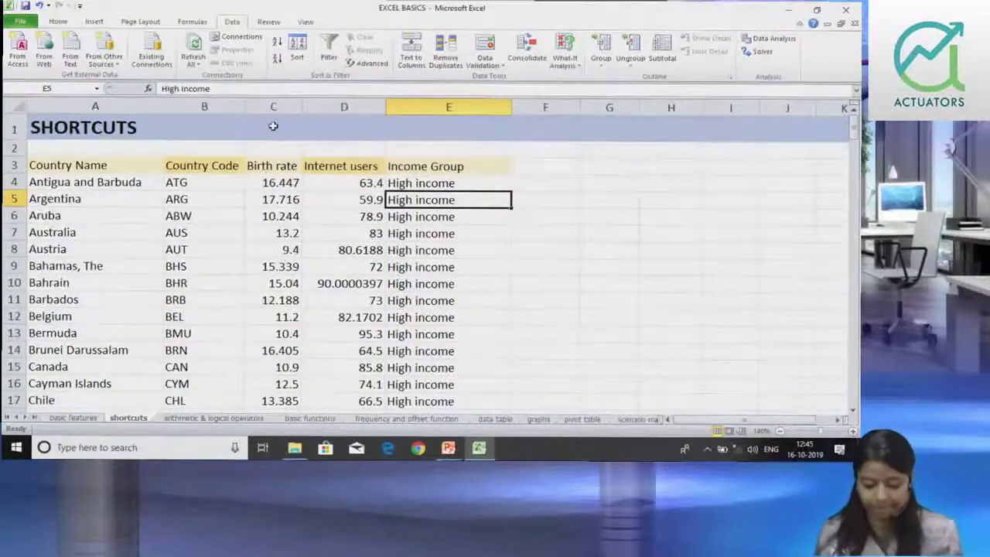
key(alt+Tab)
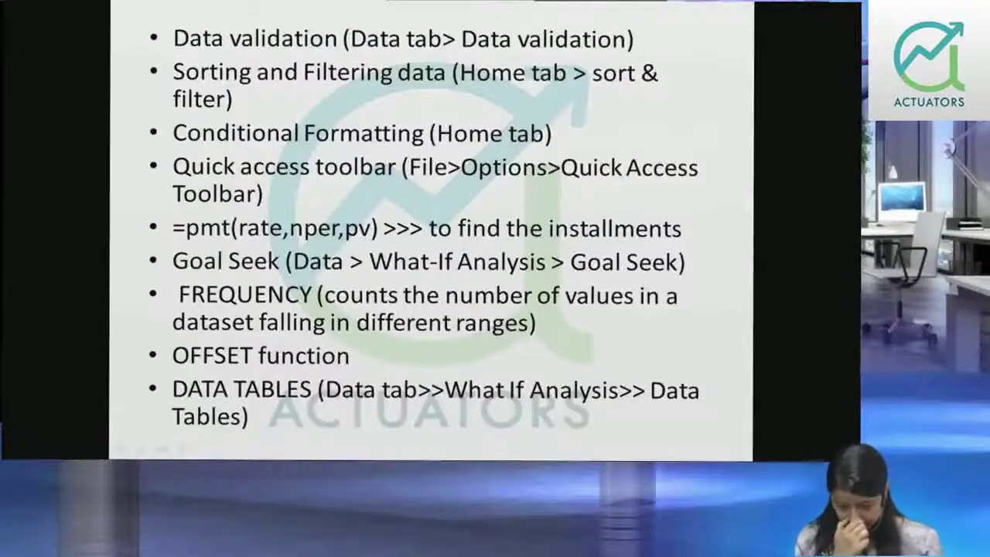
Step: Return from the PowerPoint notes slide to Excel's sorted country table
key(alt+Tab)
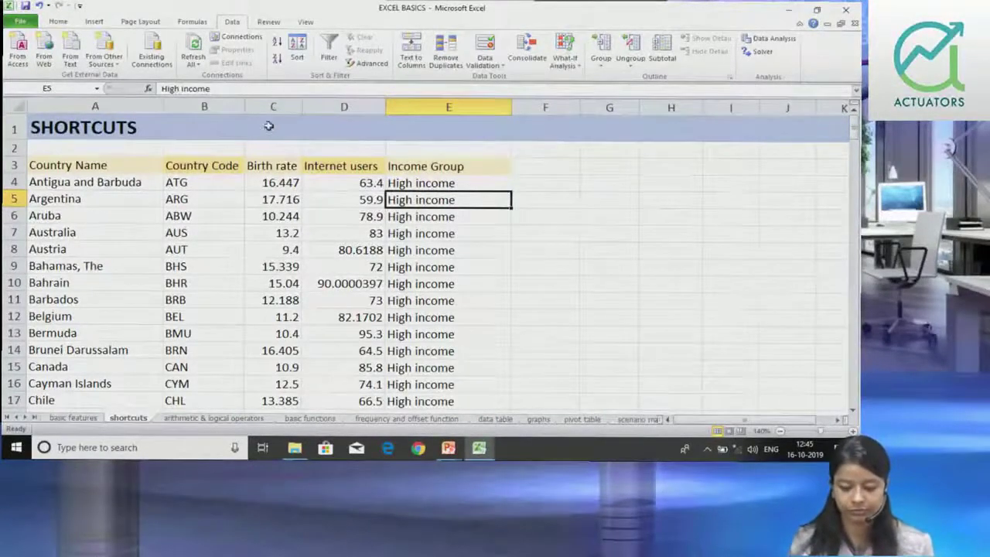
click(306, 150)
Step: Select Internet users cell D4 and open Conditional Formatting on the Home tab
click(325, 178)
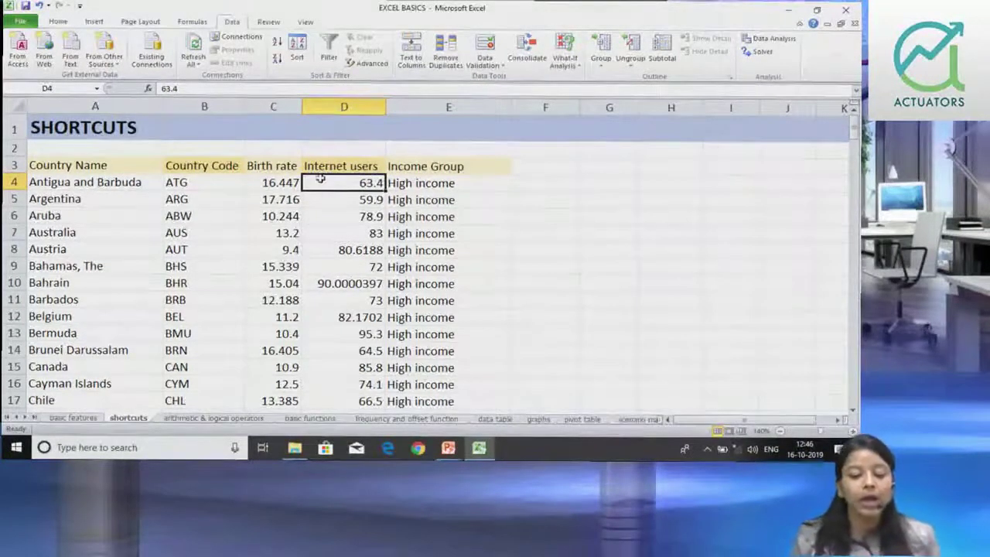
click(58, 20)
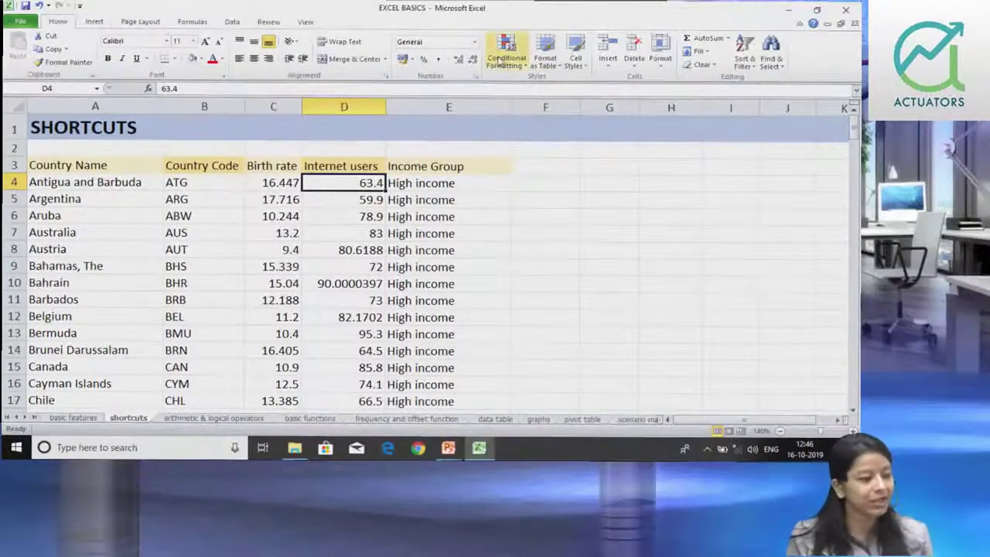
click(503, 60)
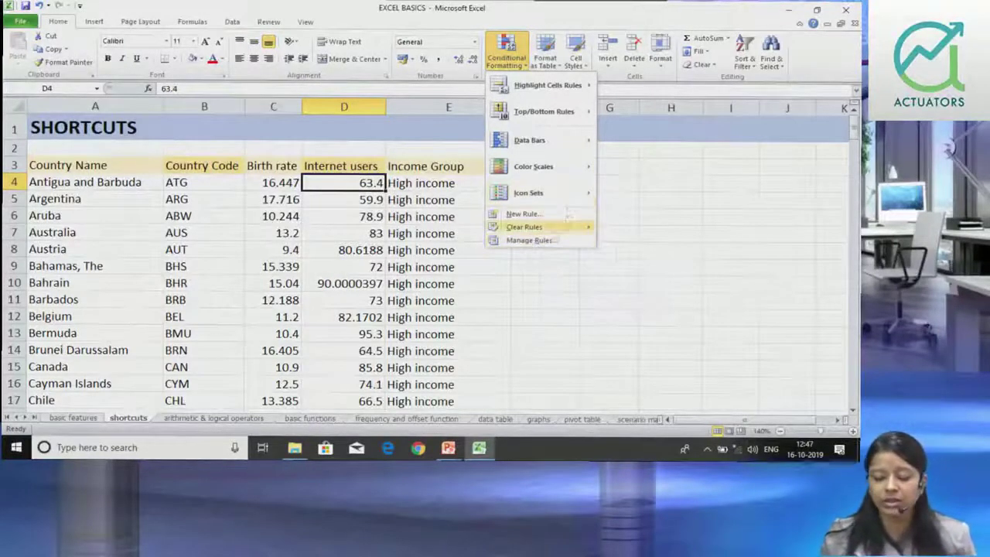
mouse_move(525, 227)
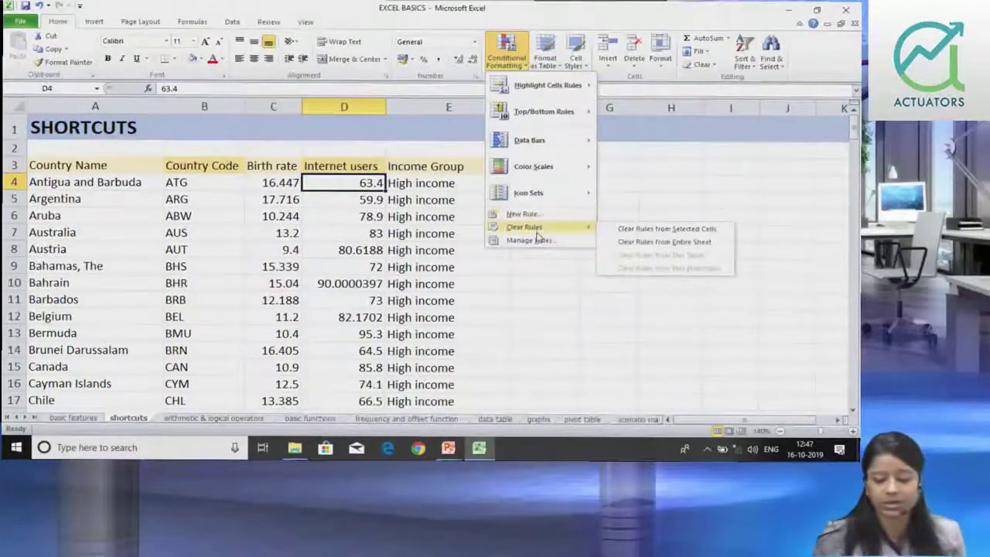
Step: Select the Internet users values D4:D198 and bring up the Conditional Formatting menu
click(548, 338)
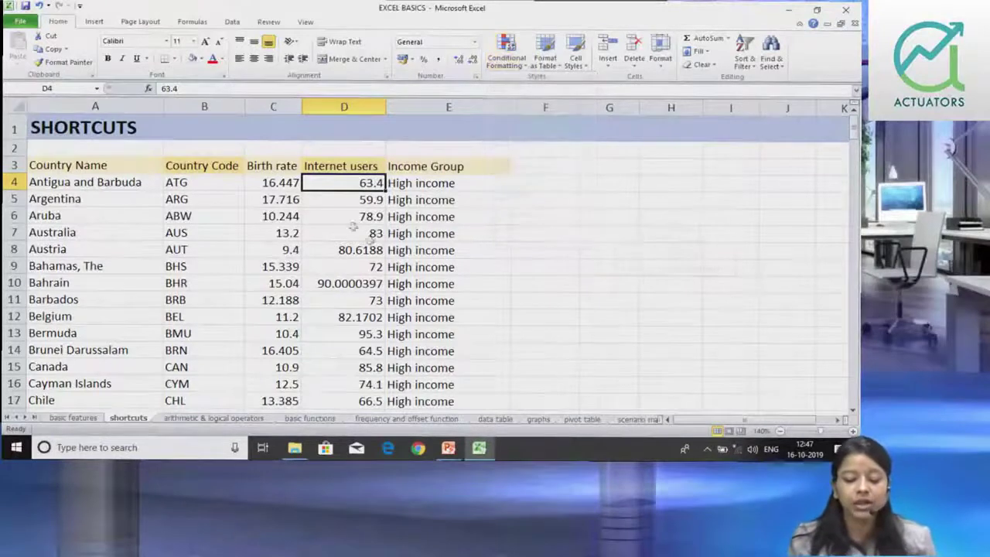
click(408, 185)
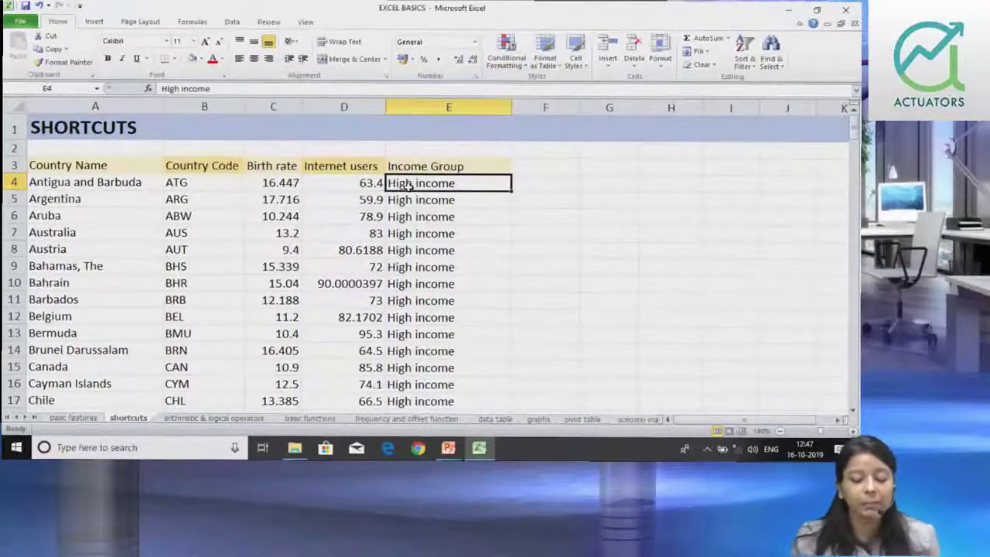
click(364, 184)
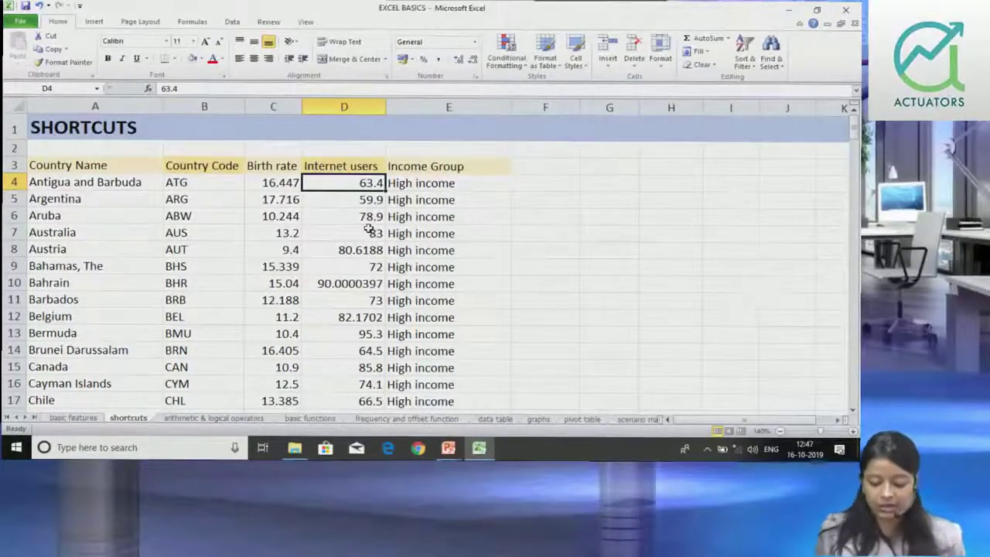
key(ctrl+shift+Down)
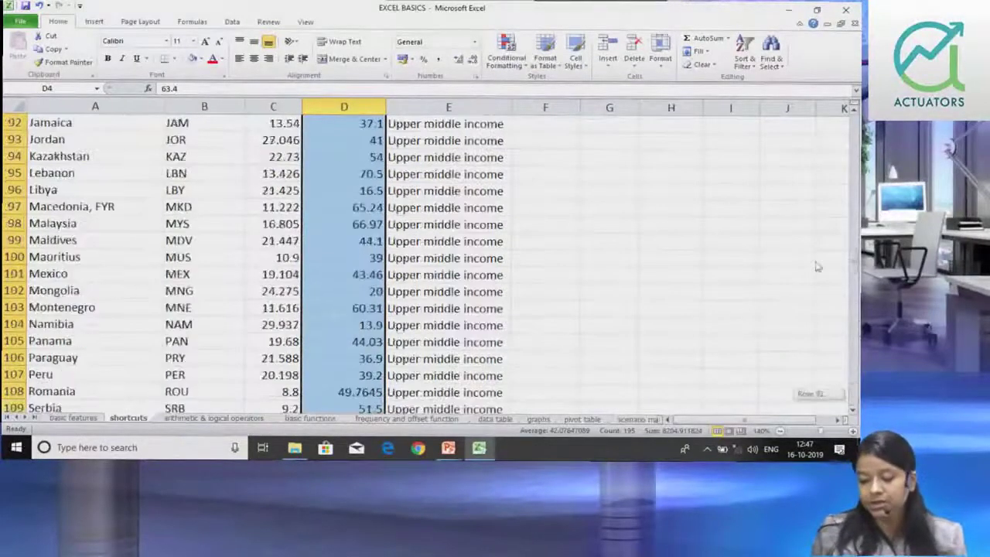
drag(854, 397, 851, 130)
click(504, 68)
mouse_move(523, 213)
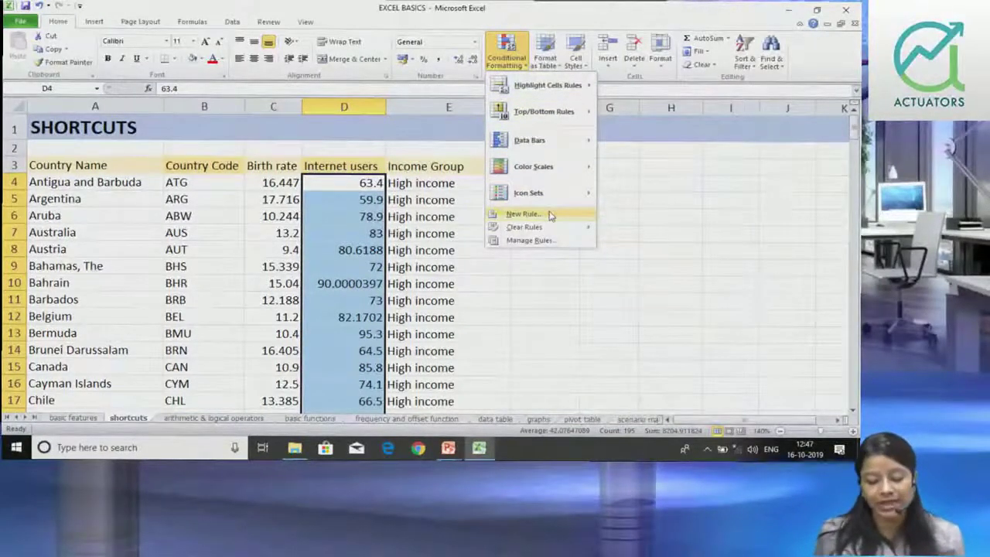
Step: Start a new 2-Color Scale rule with its minimum set to Percent, value 5
click(551, 215)
drag(178, 108, 565, 97)
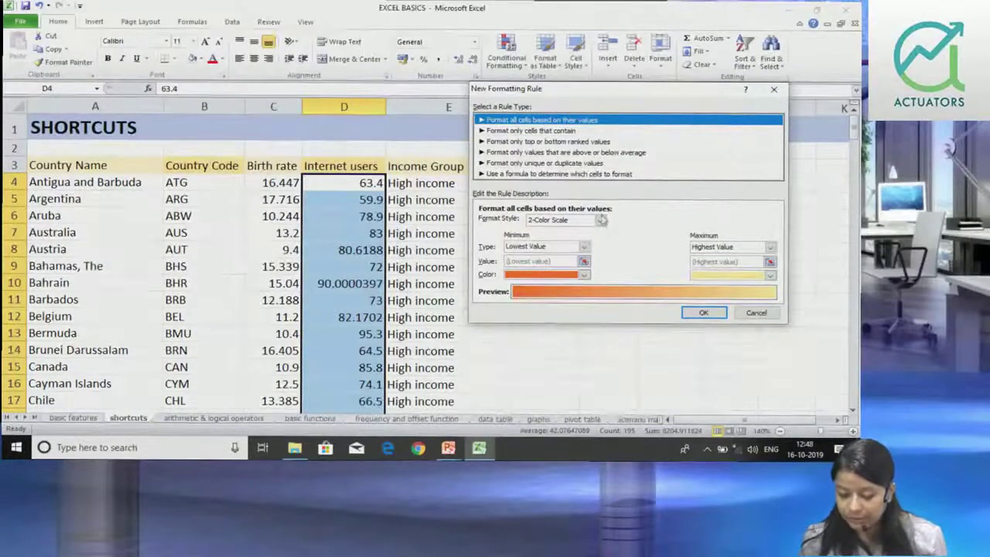
click(601, 220)
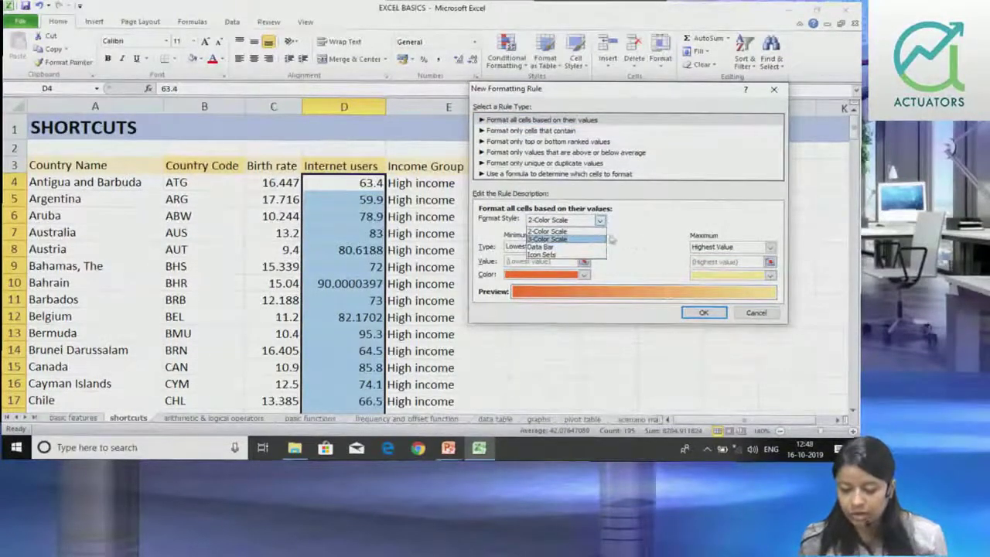
click(589, 232)
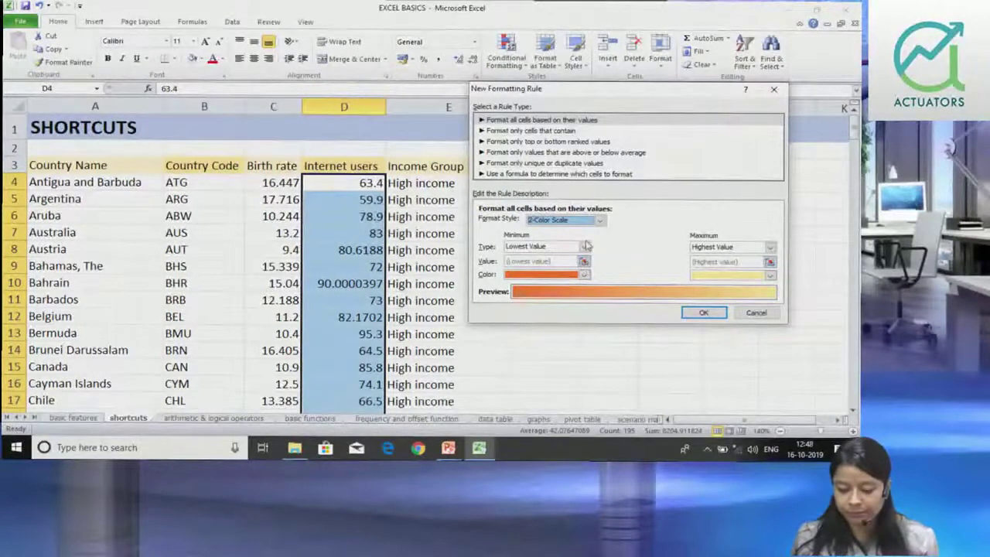
click(585, 248)
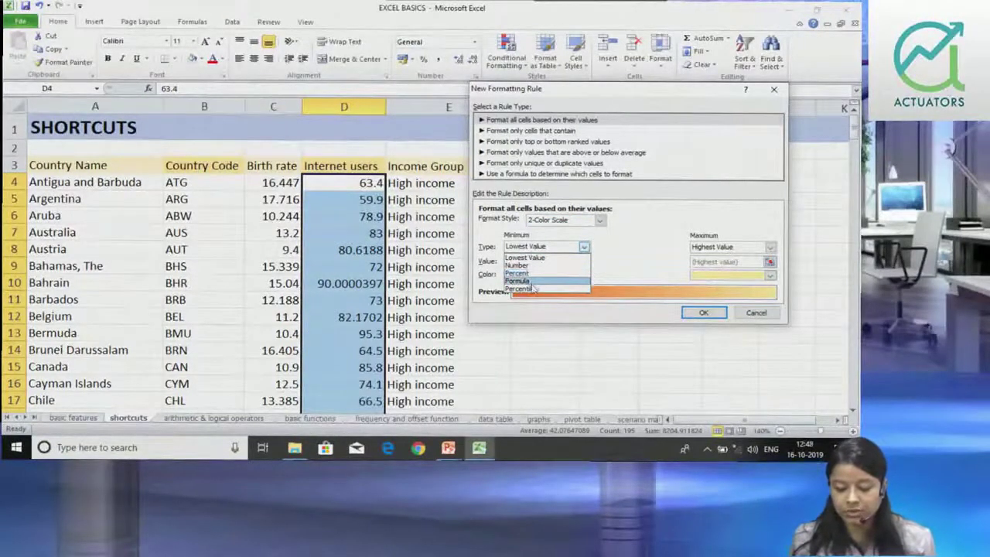
click(529, 274)
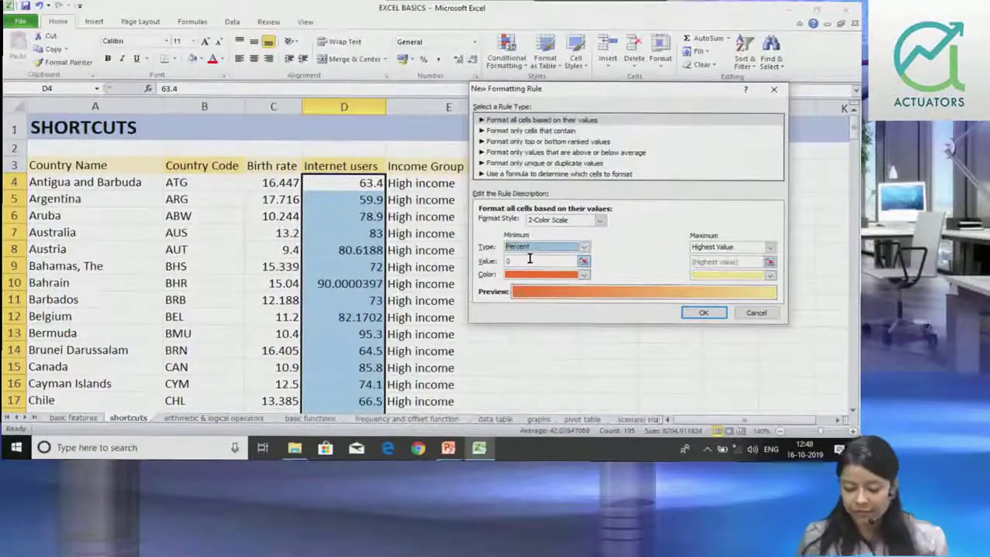
text(5)
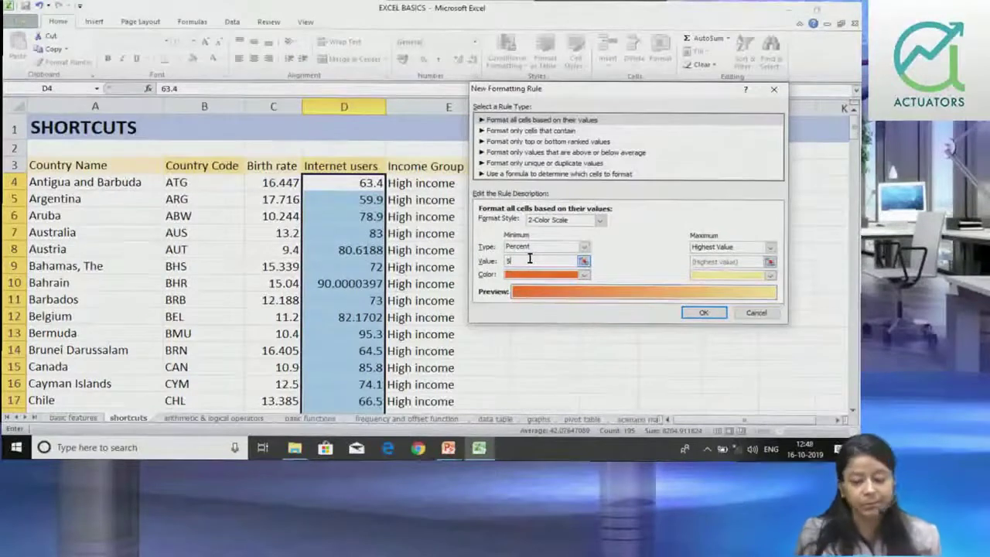
Step: Set the scale's maximum to Percent, value 100, and confirm the rule
click(771, 248)
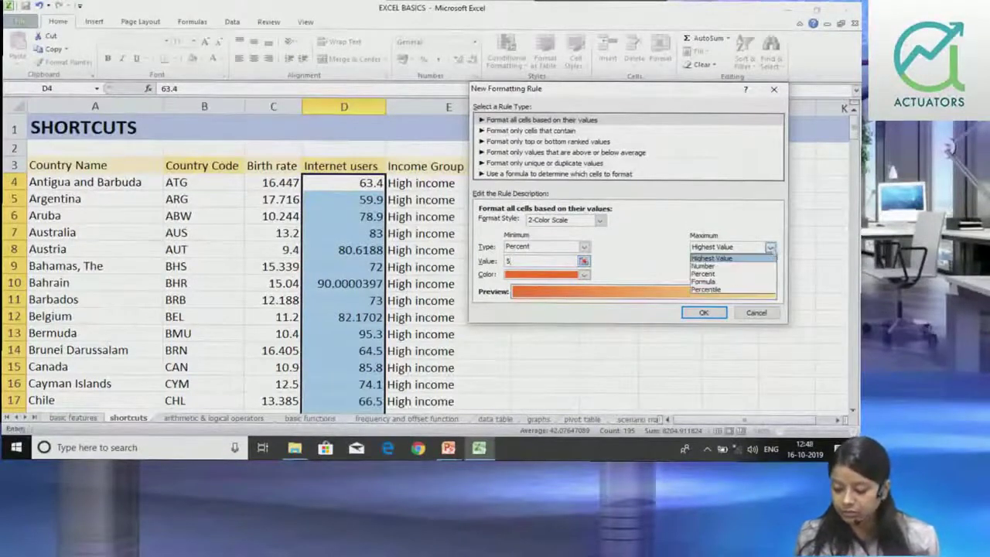
click(728, 272)
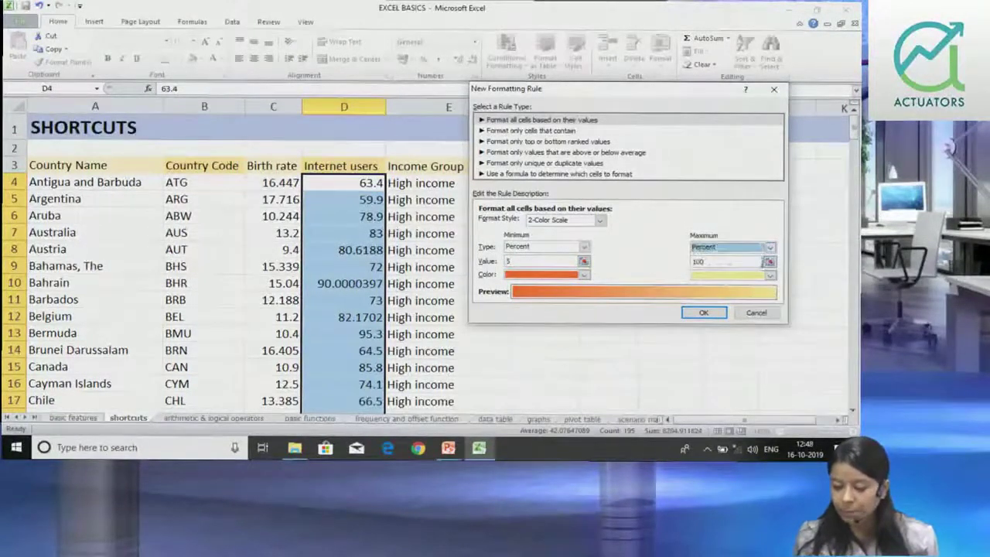
click(771, 262)
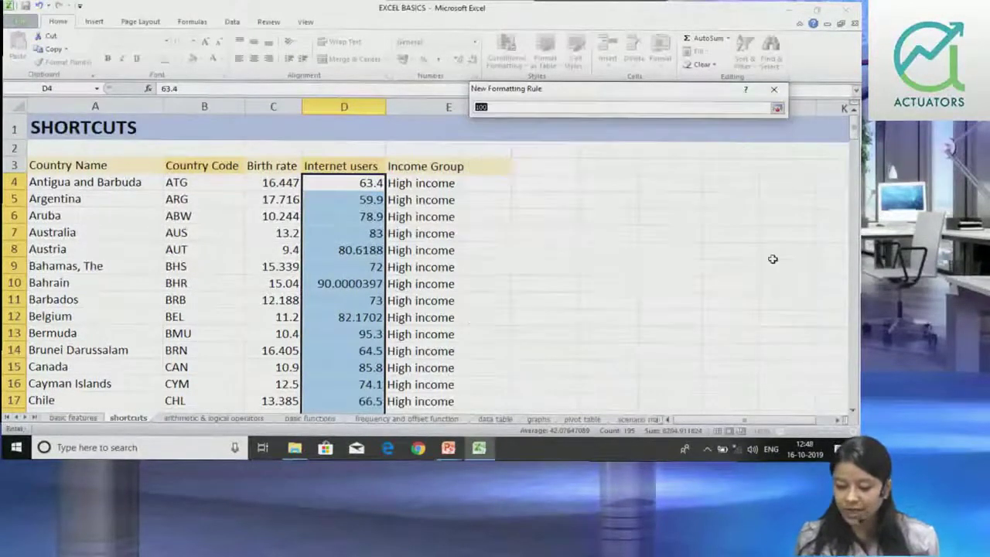
click(778, 108)
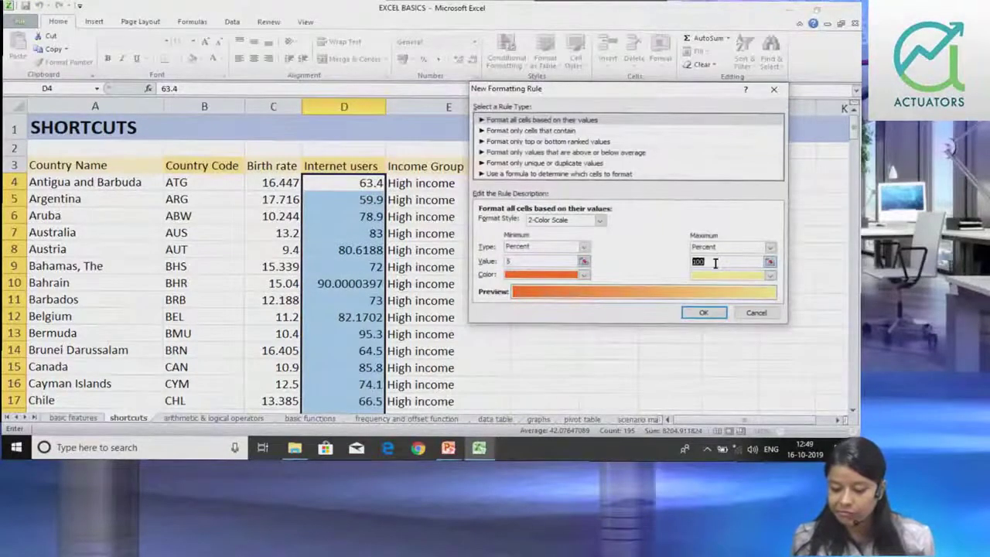
key(BackSpace)
text(0)
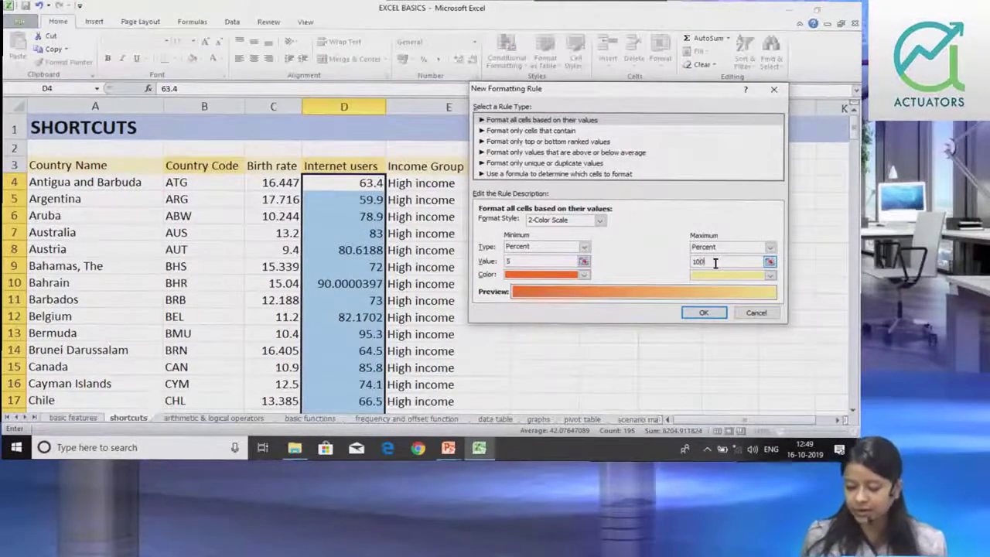
click(715, 314)
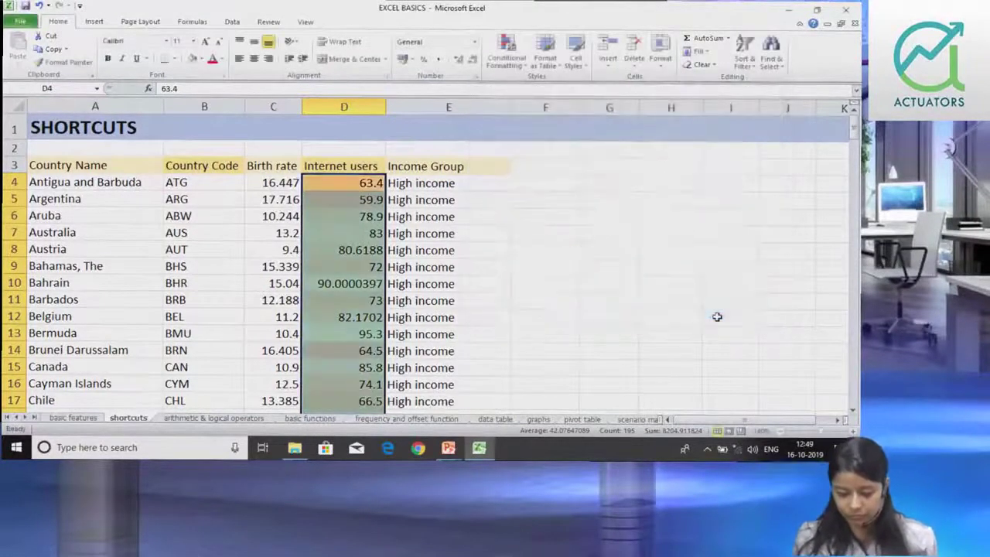
click(787, 217)
click(450, 240)
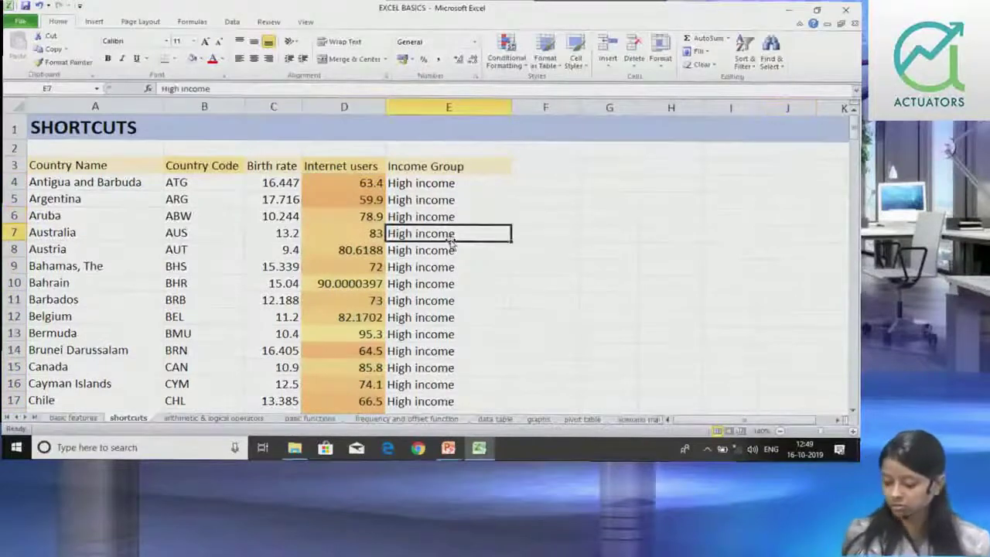
key(Left)
key(ctrl+Down)
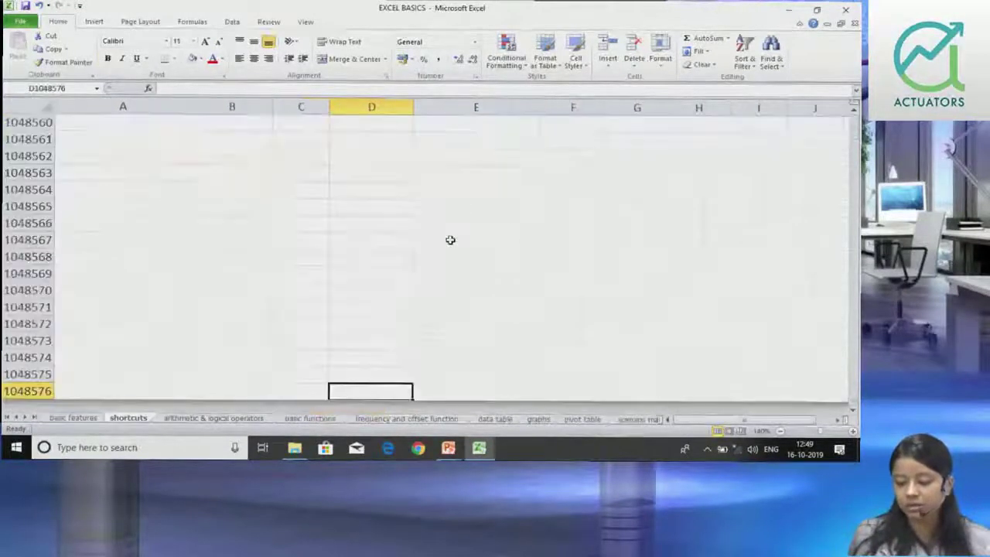
key(ctrl+Up)
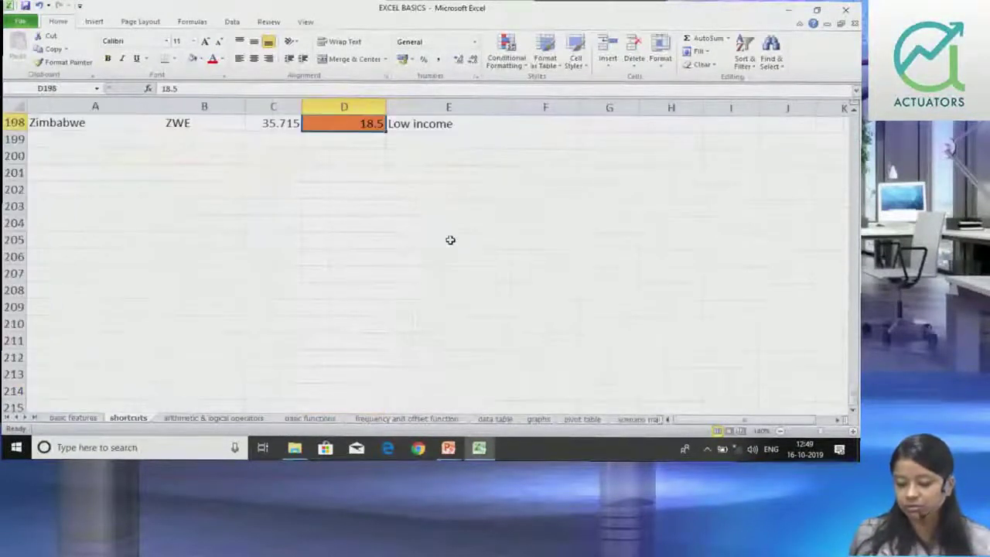
key(Up)
key(Up)
key(Up)
key(Up)
key(Up)
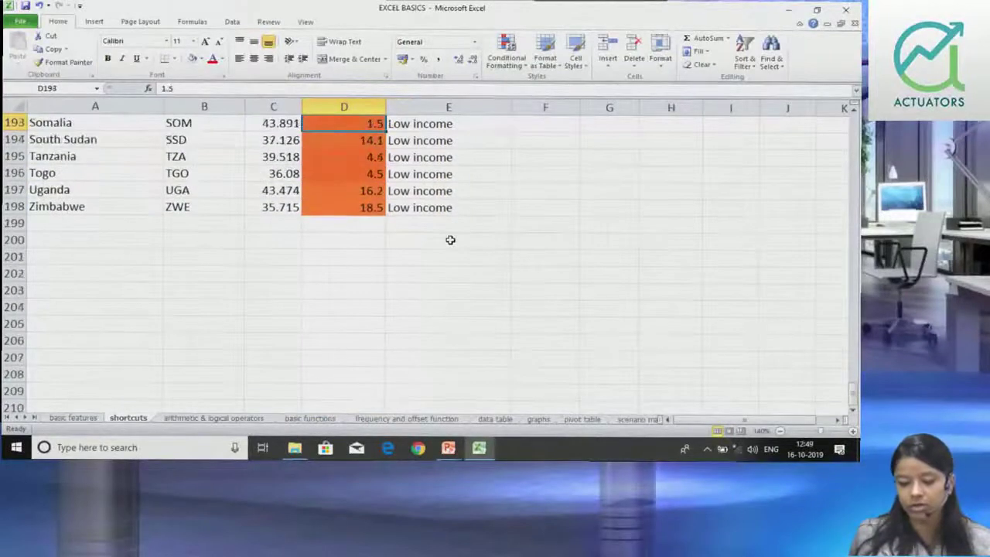
key(Down)
key(Down)
key(Down)
key(Down)
key(Down)
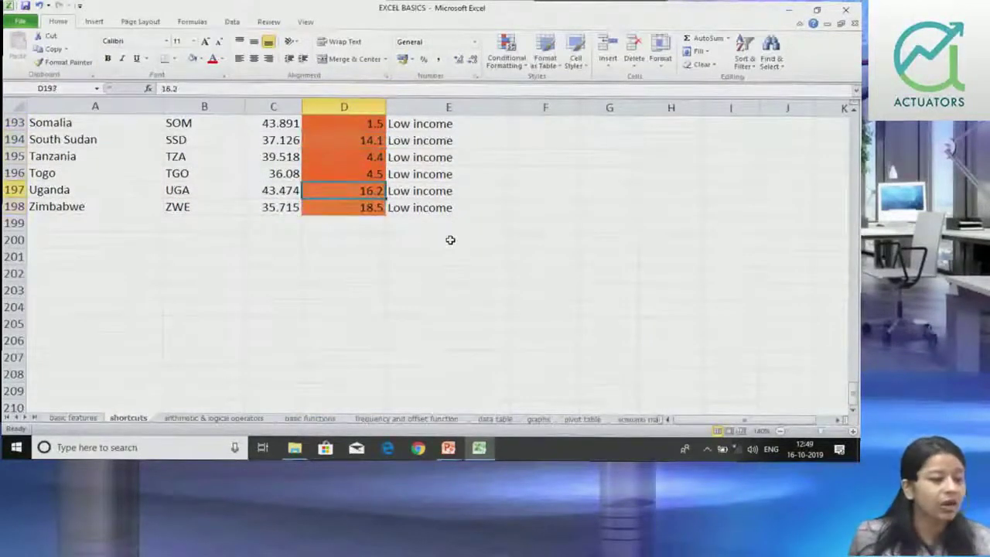
key(Up)
key(Up)
key(Up)
key(Down)
key(Down)
key(Down)
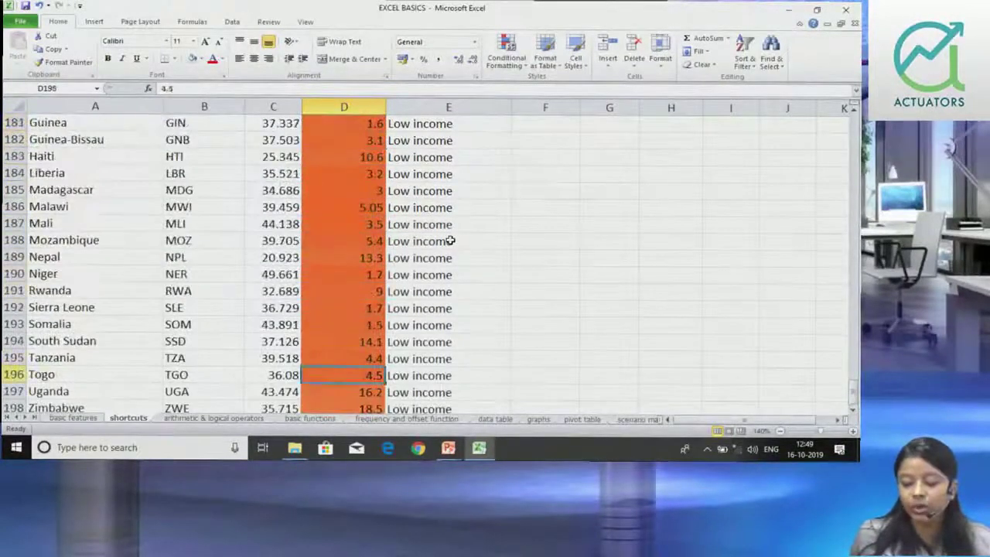
key(Down)
key(Down)
key(Down)
key(Up)
key(Up)
key(Up)
key(Up)
key(Up)
key(Up)
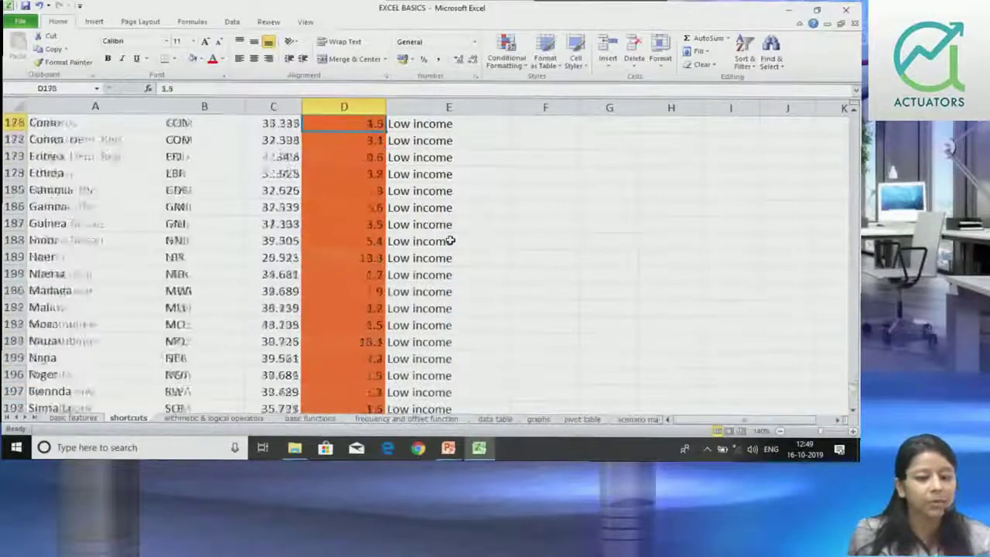
key(Up)
key(Up)
key(Up)
key(Up)
key(Up)
key(Up)
key(Up)
key(Up)
key(Up)
key(Up)
key(Down)
key(Down)
key(Down)
key(Down)
key(Down)
key(Down)
key(Down)
key(Down)
key(Down)
key(Down)
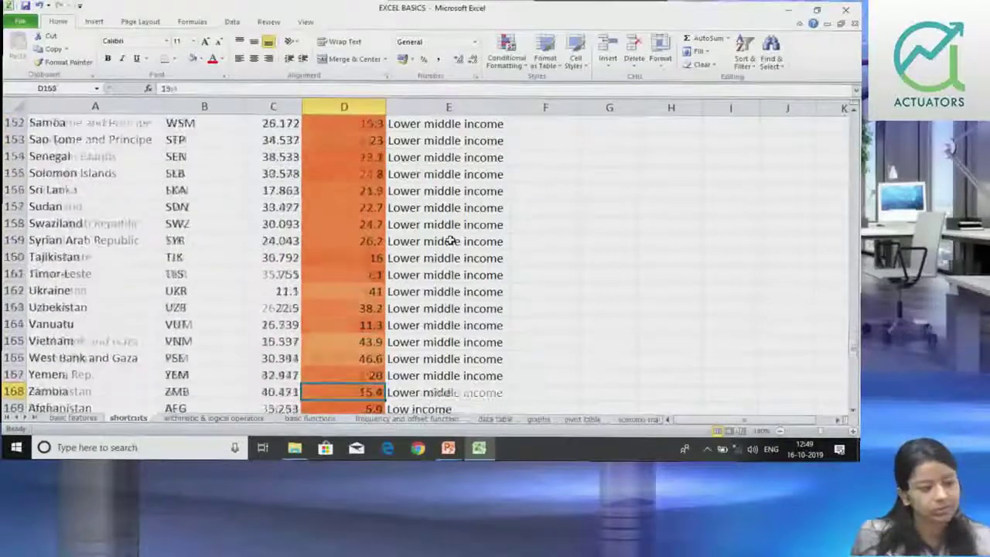
key(Down)
key(Down)
key(Down)
key(Down)
key(Down)
key(Down)
key(Down)
key(Down)
key(Down)
key(Down)
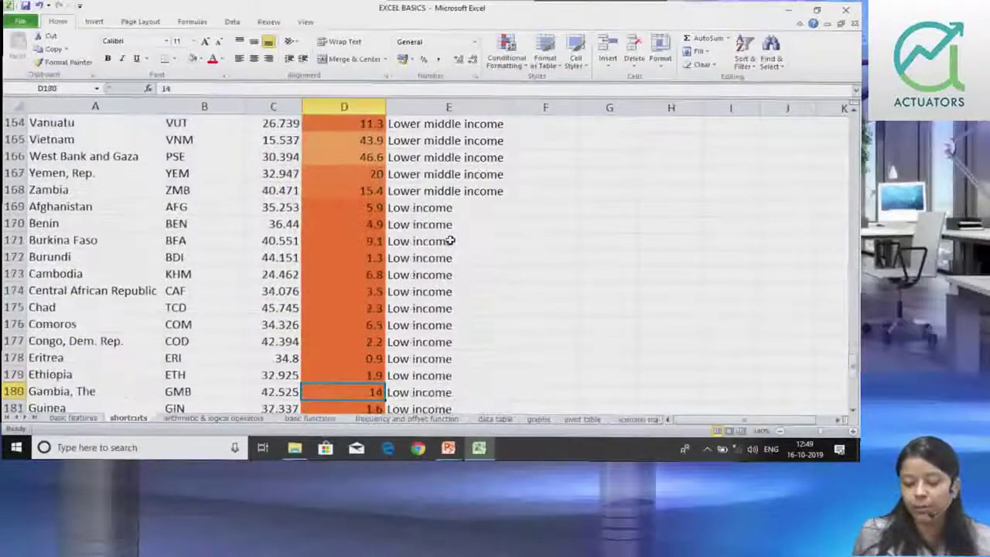
key(Down)
key(Down)
key(Down)
key(Down)
key(Down)
key(Down)
key(Down)
key(Down)
key(Down)
key(Down)
key(Down)
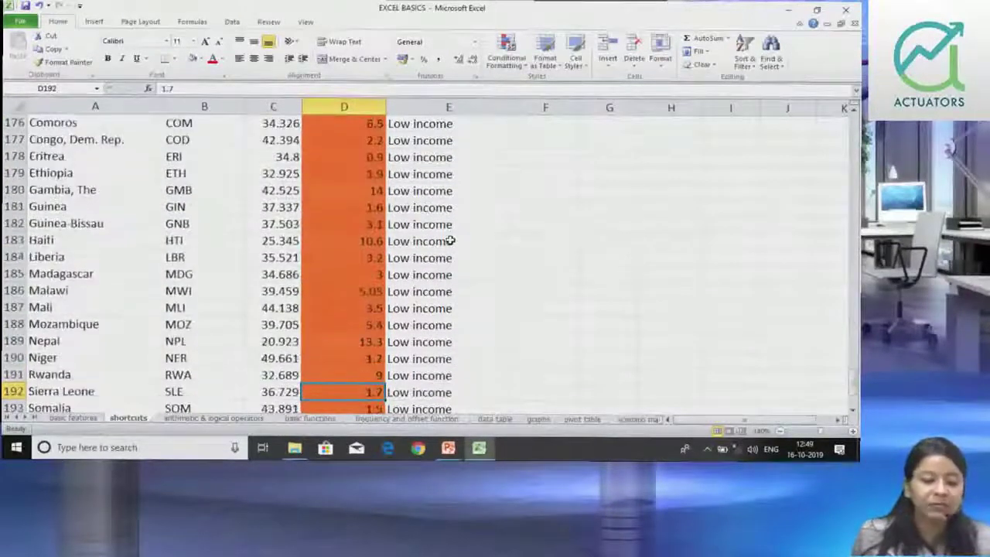
key(Down)
key(Down)
key(Down)
key(Down)
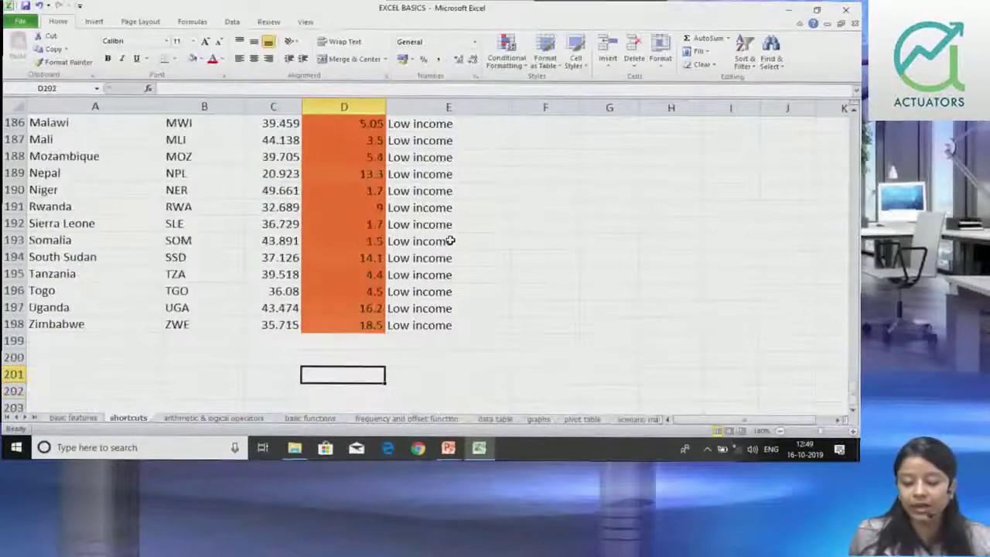
key(Up)
key(Up)
key(Up)
key(Up)
key(Up)
key(Up)
key(Up)
key(Up)
key(Up)
key(Up)
key(Up)
key(Up)
key(Up)
key(Up)
key(Up)
key(Up)
key(Up)
key(Up)
key(Up)
key(Up)
key(Up)
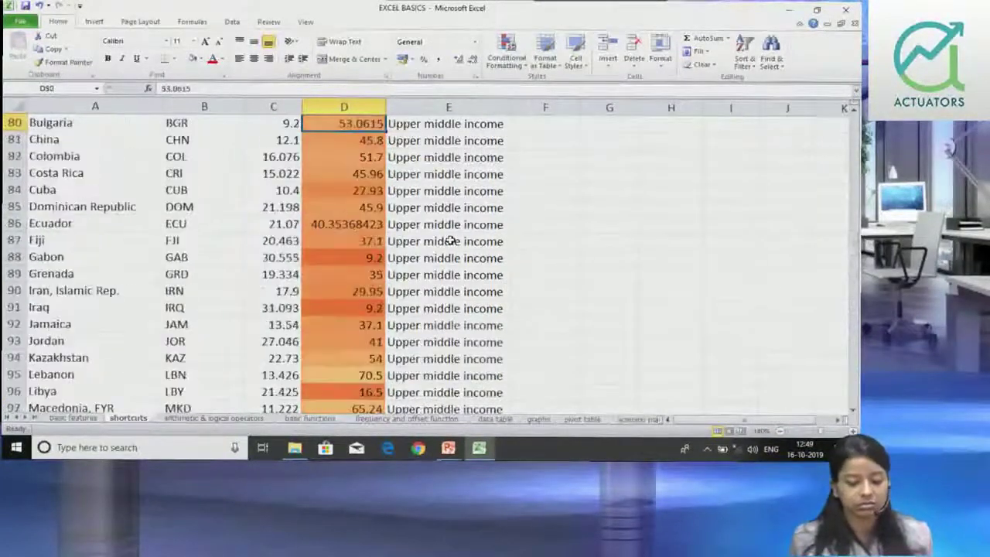
key(Up)
key(Up)
key(Up)
key(ctrl+Up)
key(Down)
key(Down)
key(Down)
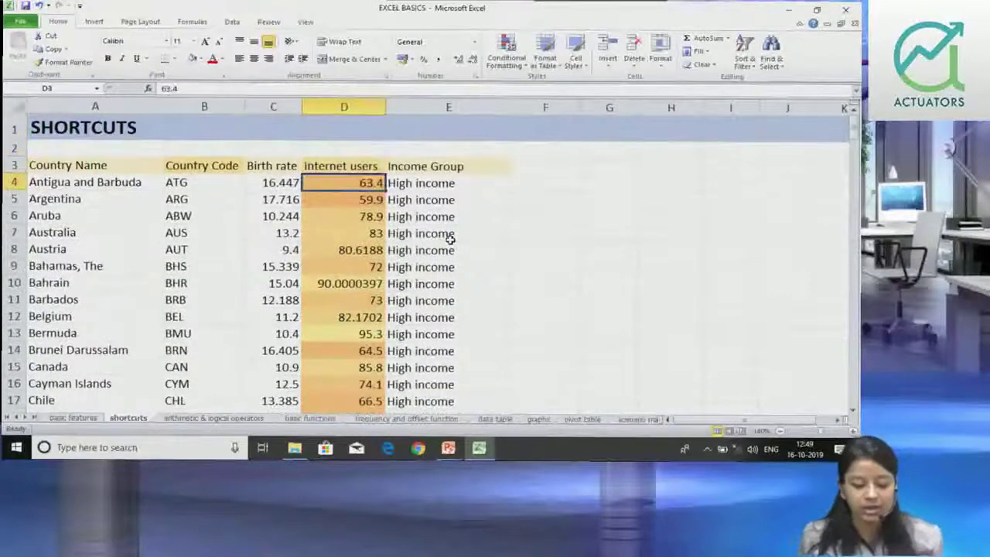
key(ctrl+shift+Down)
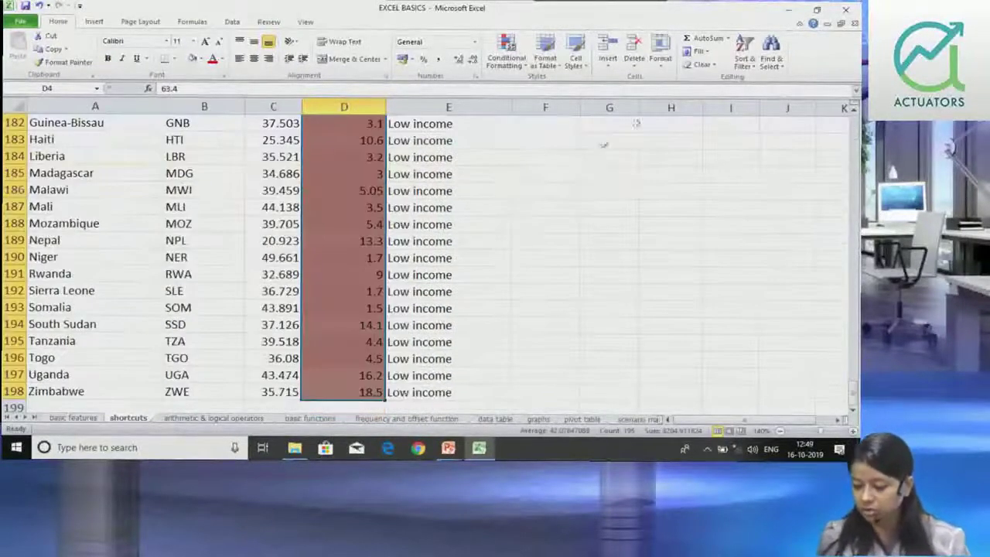
Step: Delete the Graded Color Scale rule in the Conditional Formatting Rules Manager
click(507, 51)
mouse_move(529, 193)
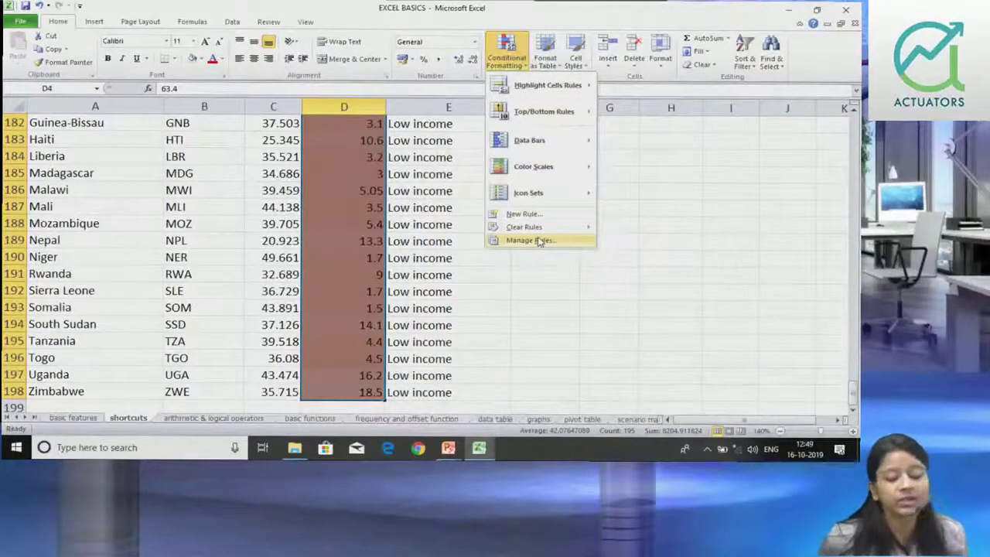
click(540, 240)
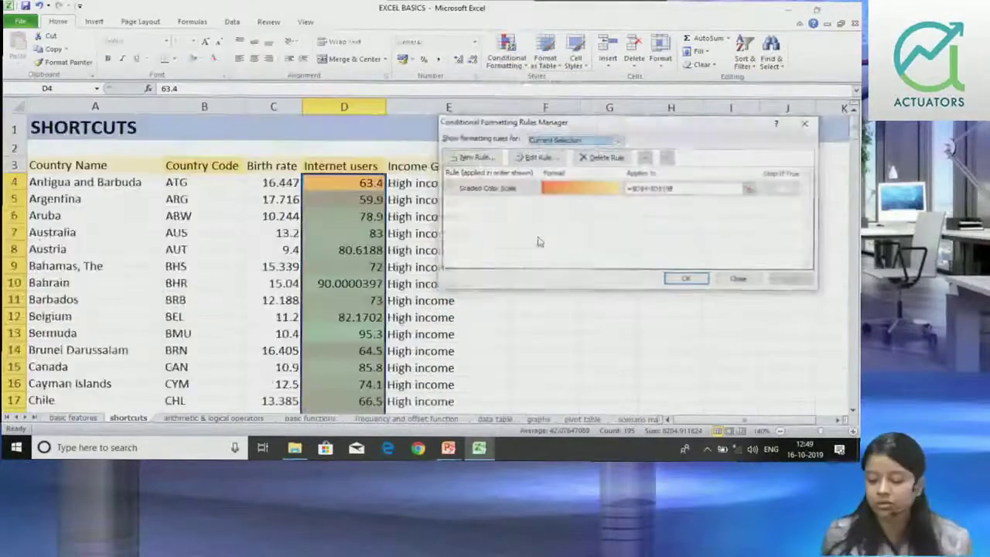
click(785, 191)
click(602, 157)
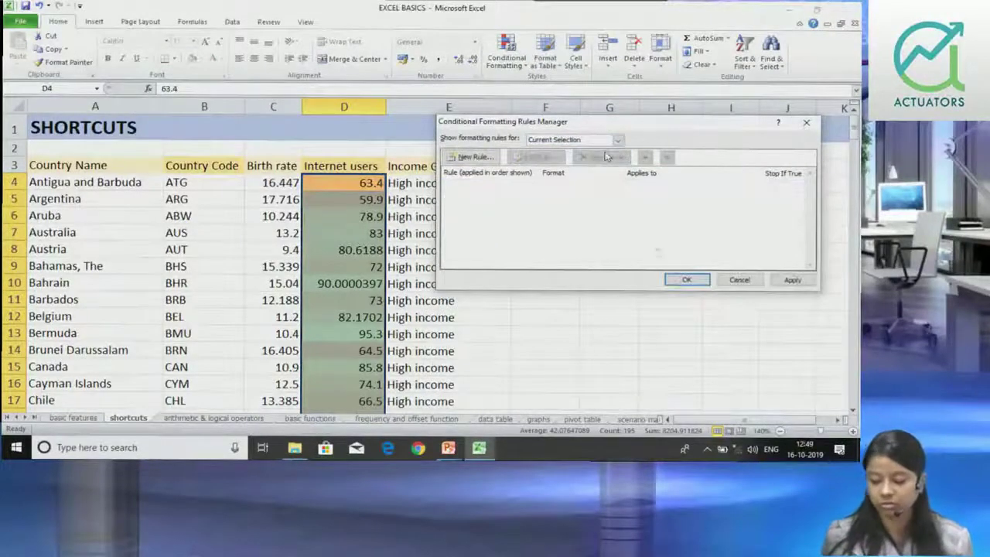
click(684, 280)
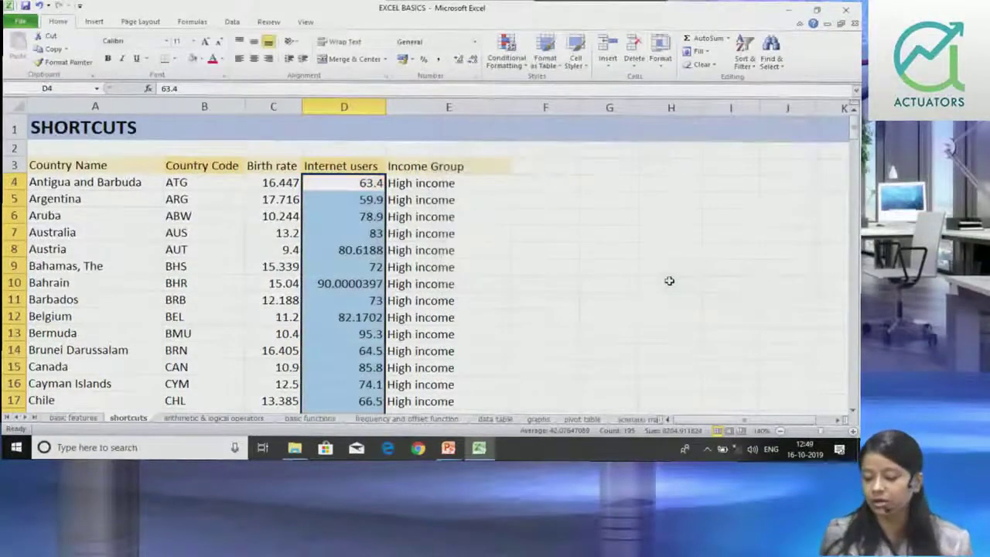
Step: Reselect the Internet users values from D4 down to D198
click(313, 200)
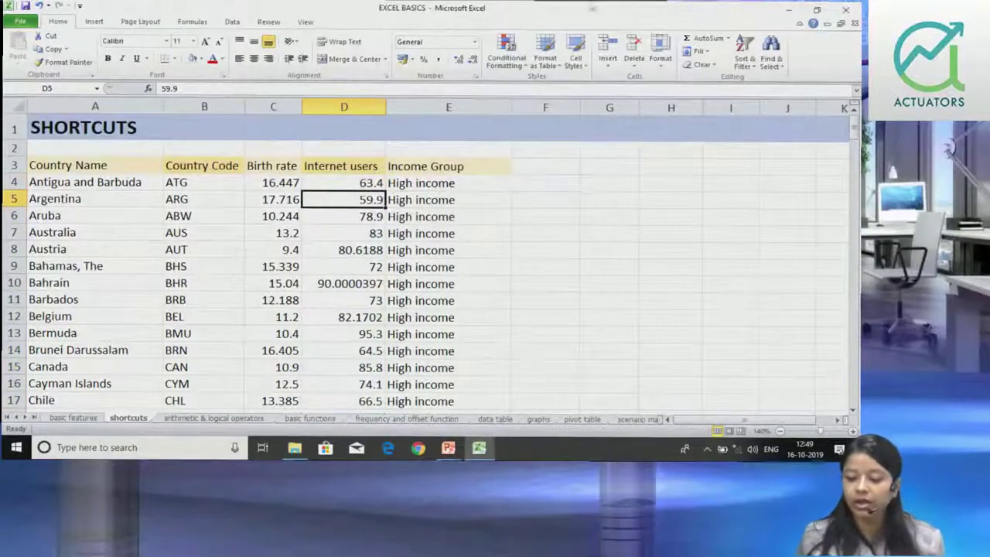
click(506, 56)
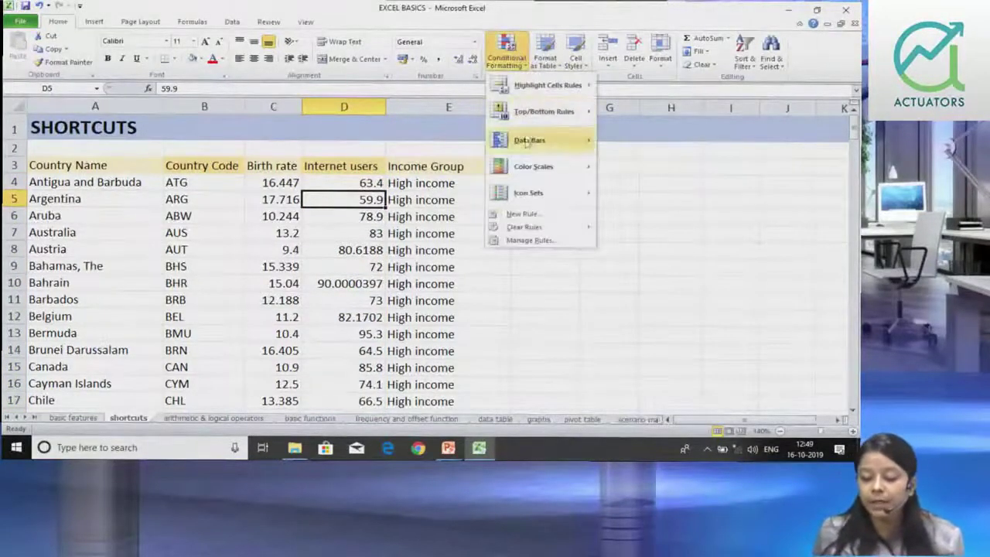
mouse_move(525, 226)
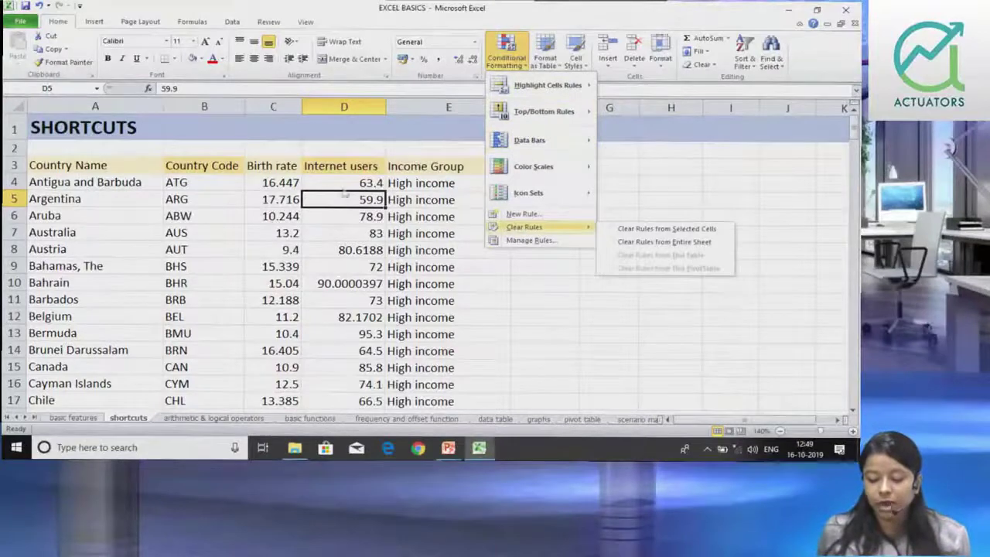
click(345, 182)
key(ctrl+shift+Down)
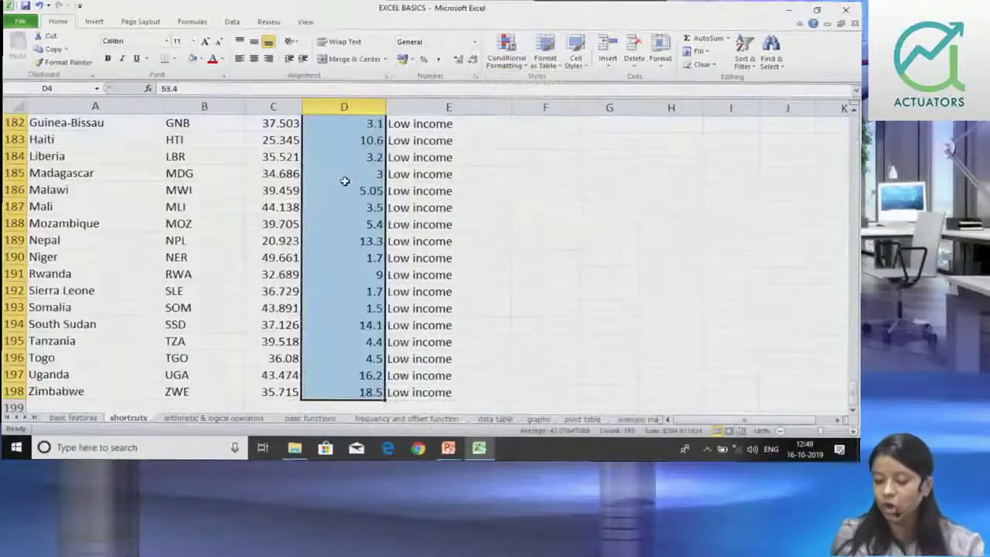
Step: Create a Top 10 rule for column D that formats those cells with a red fill
click(509, 49)
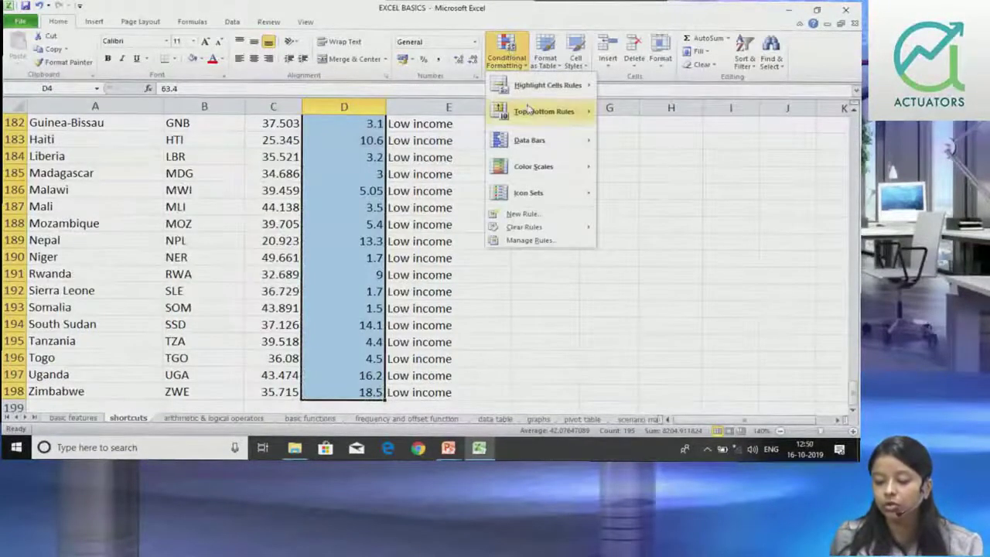
mouse_move(544, 112)
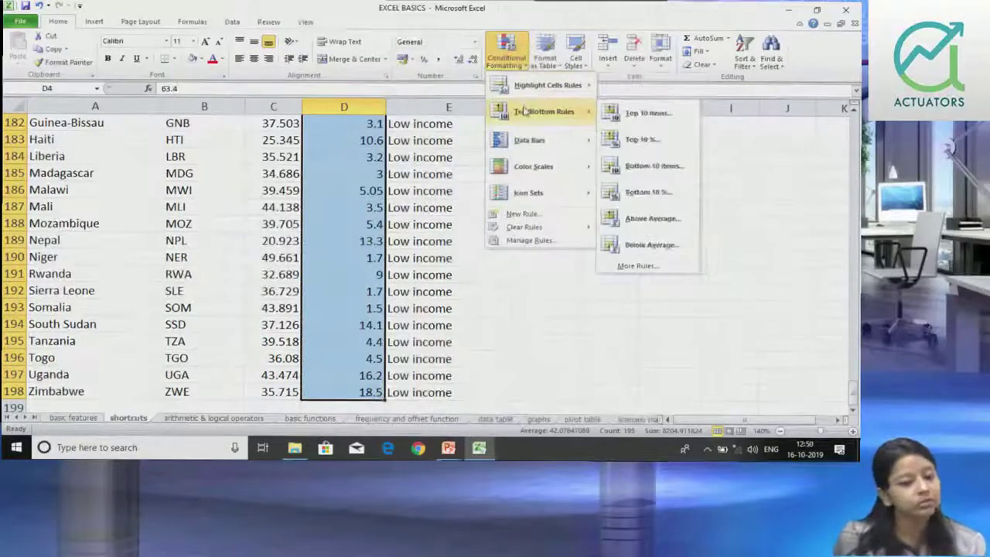
click(526, 215)
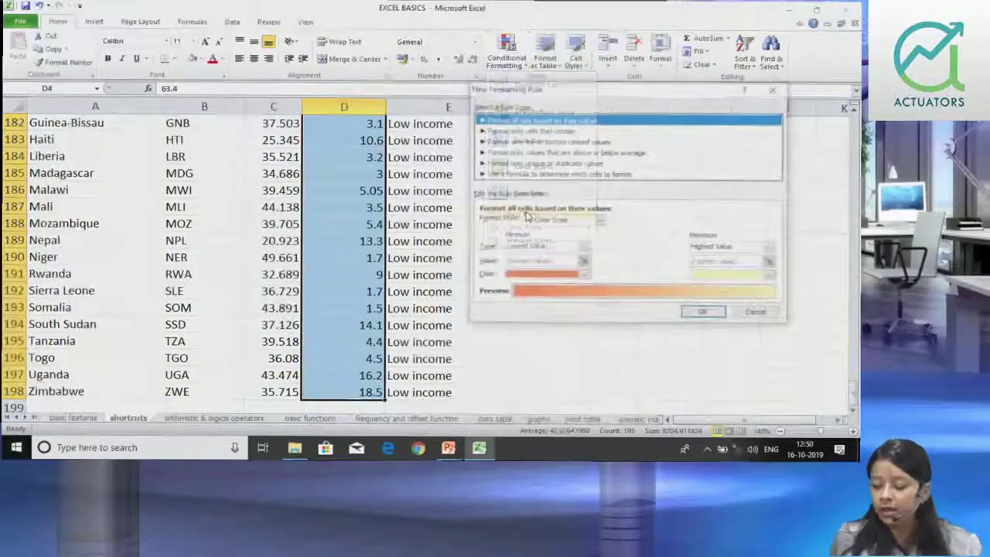
click(538, 144)
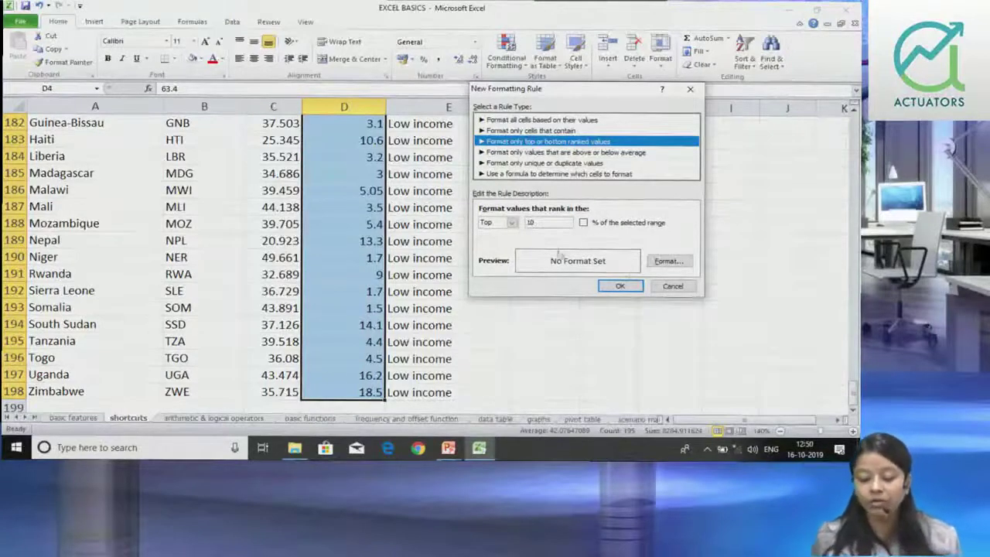
click(670, 262)
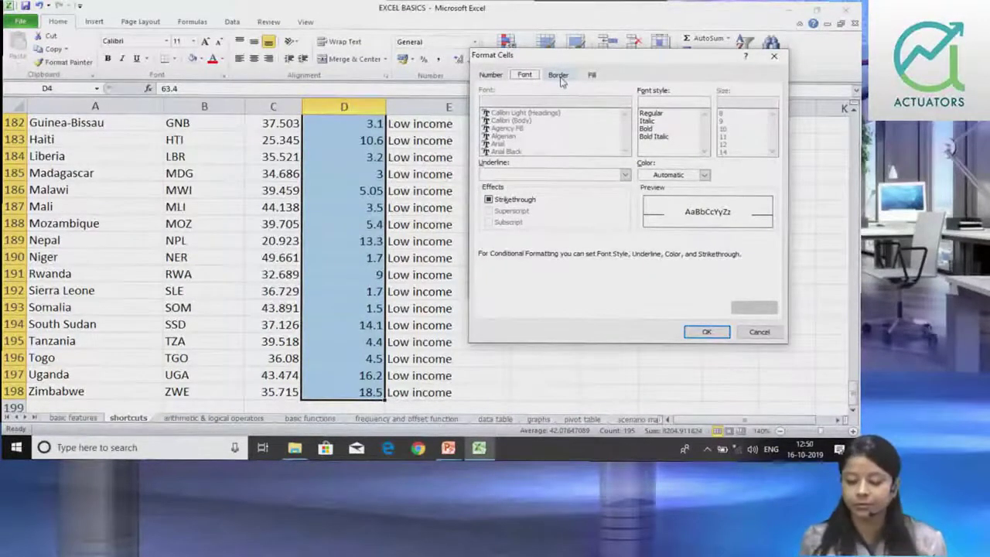
click(579, 78)
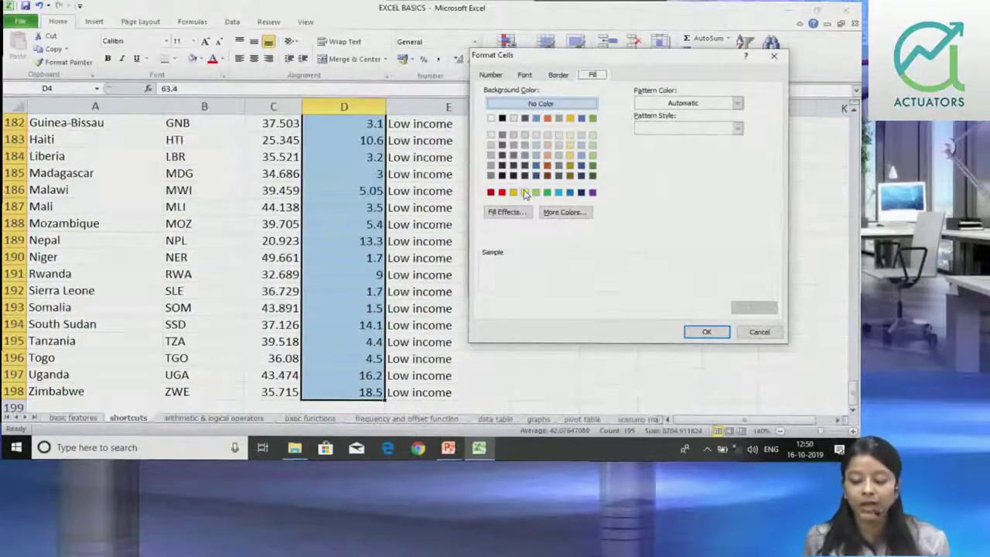
click(501, 193)
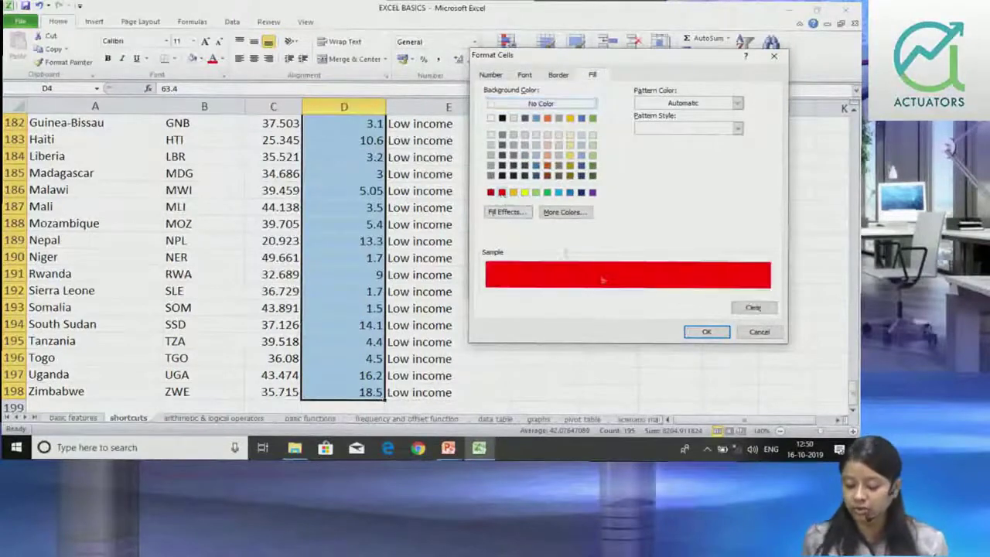
click(706, 332)
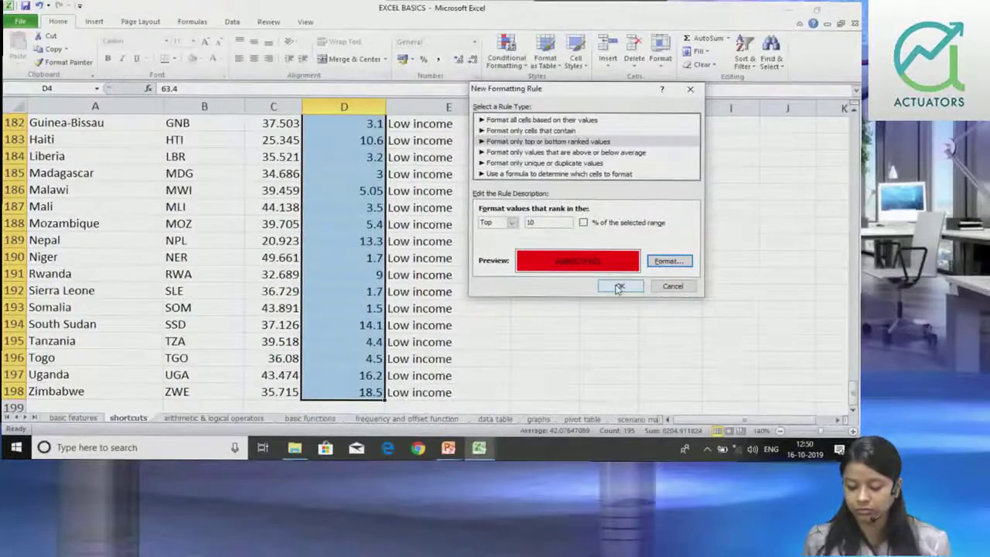
click(621, 286)
mouse_move(853, 394)
mouse_down()
mouse_move(850, 128)
mouse_move(852, 178)
mouse_up()
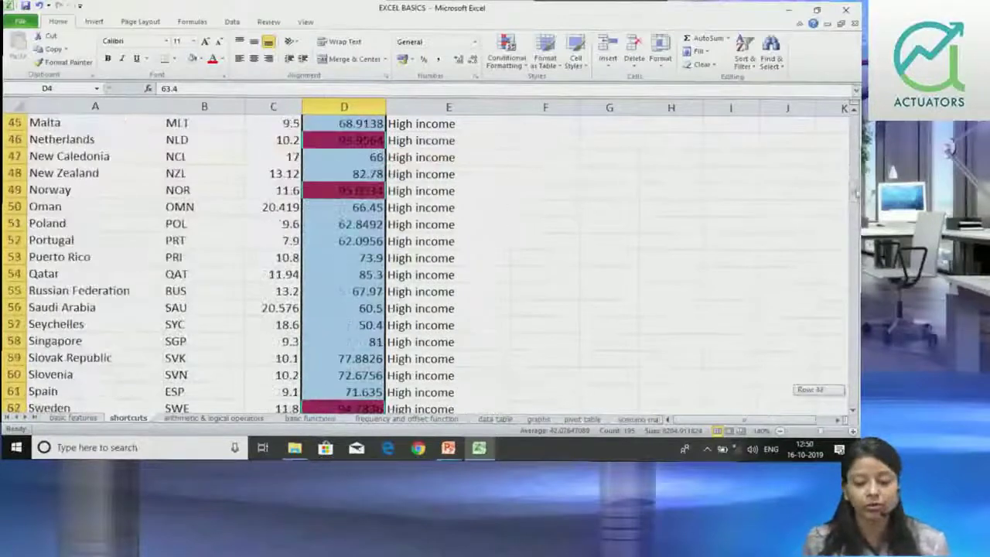
Step: Deselect column D to view the red highlights, then show the Highlight Cells Rules
drag(852, 178, 851, 154)
click(539, 246)
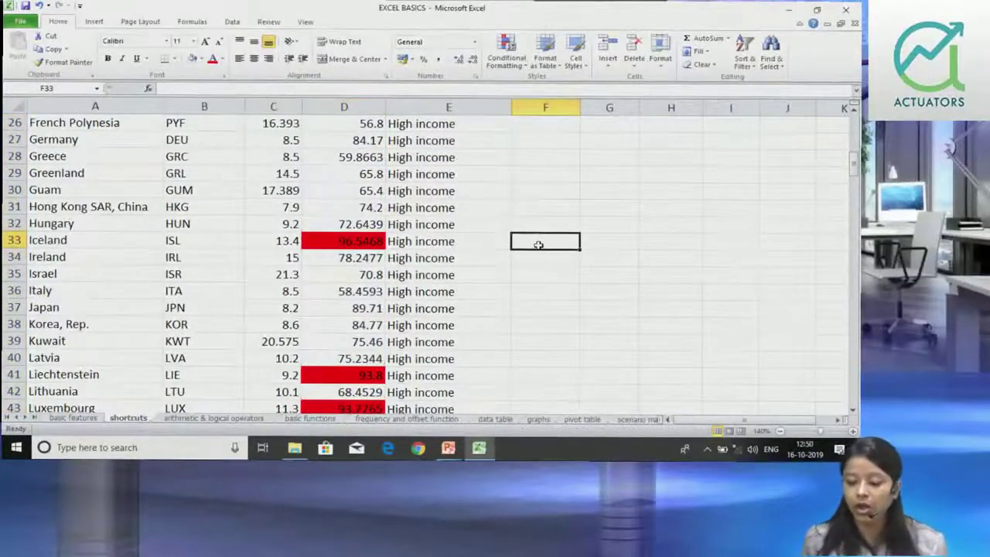
click(515, 68)
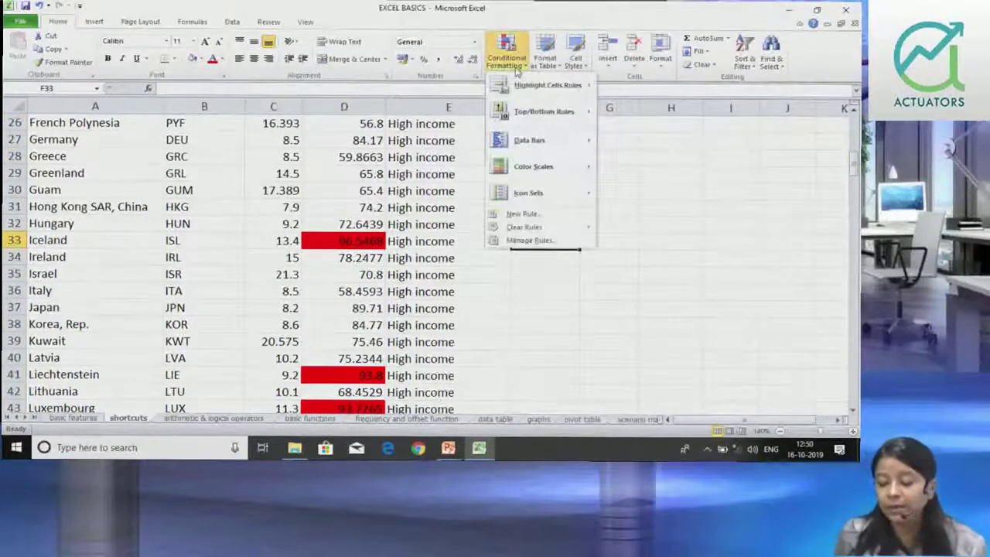
mouse_move(546, 85)
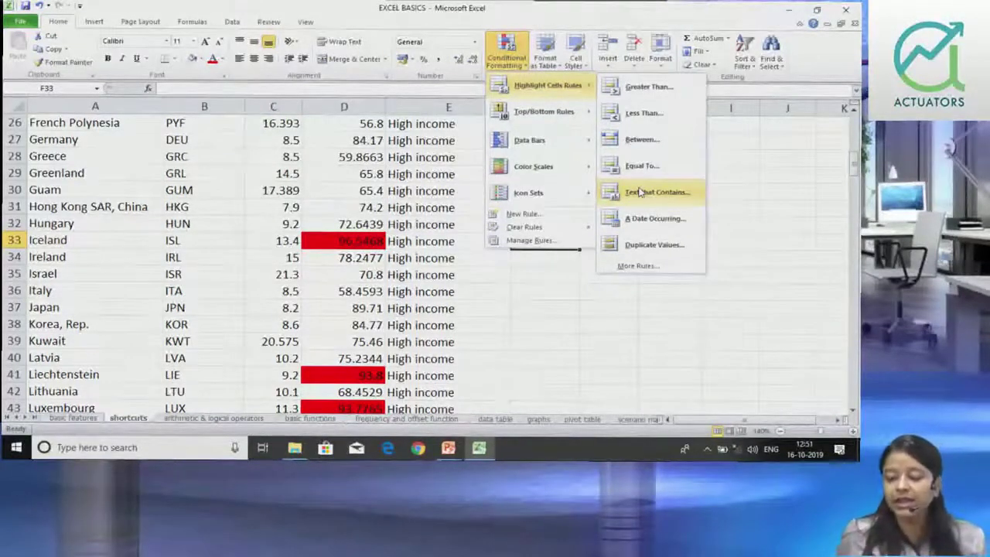
Step: Preview Text That Contains and Duplicate Values set to Unique, cancelling both without applying
click(639, 191)
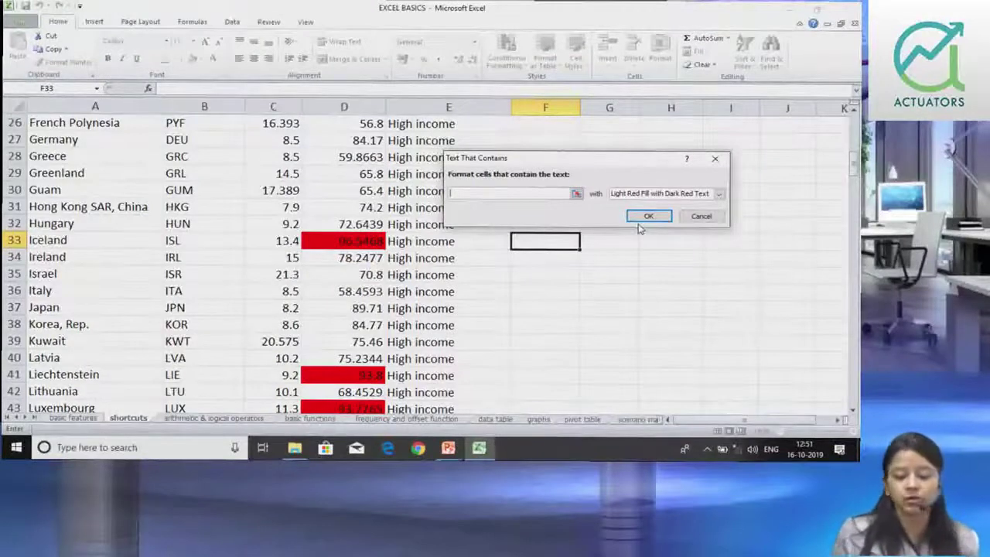
click(701, 216)
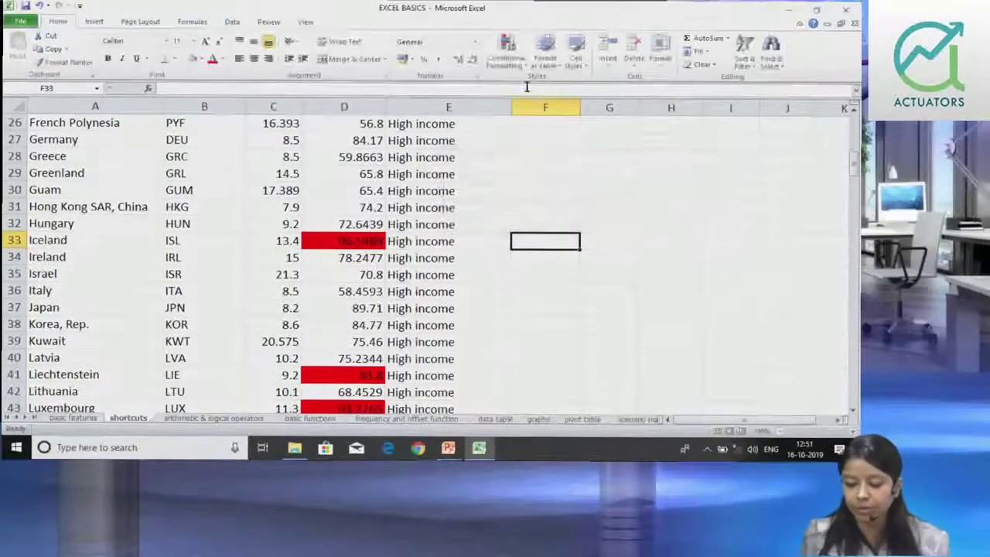
click(501, 58)
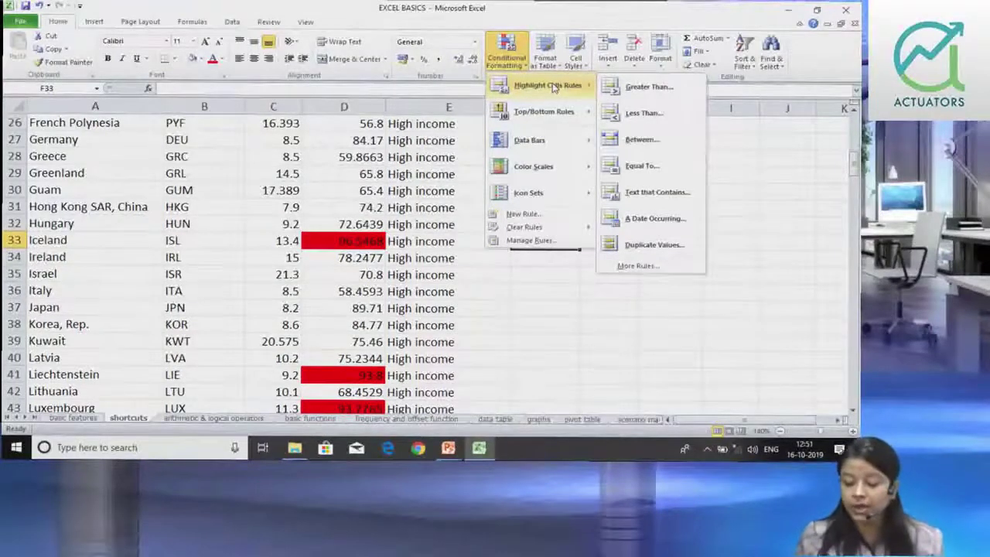
click(653, 245)
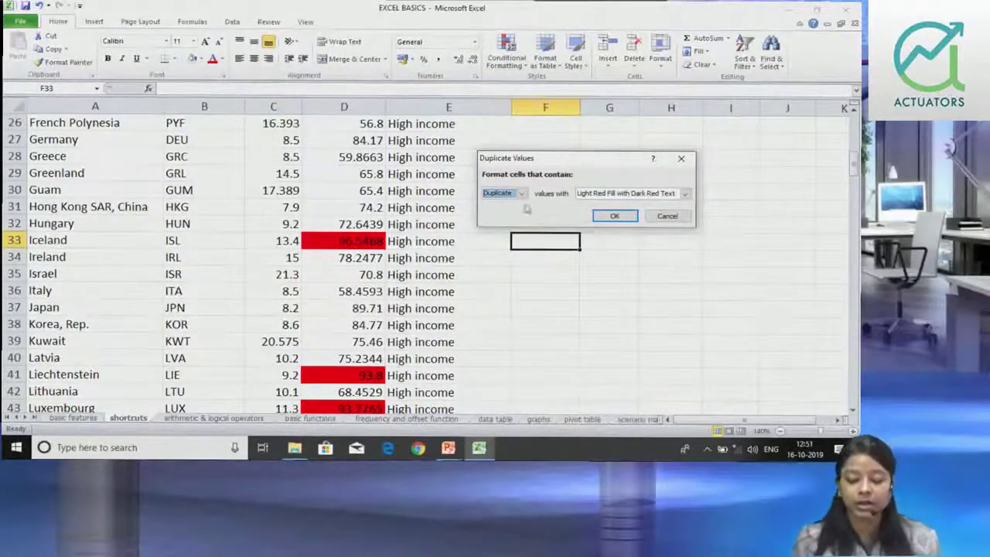
click(521, 193)
click(520, 205)
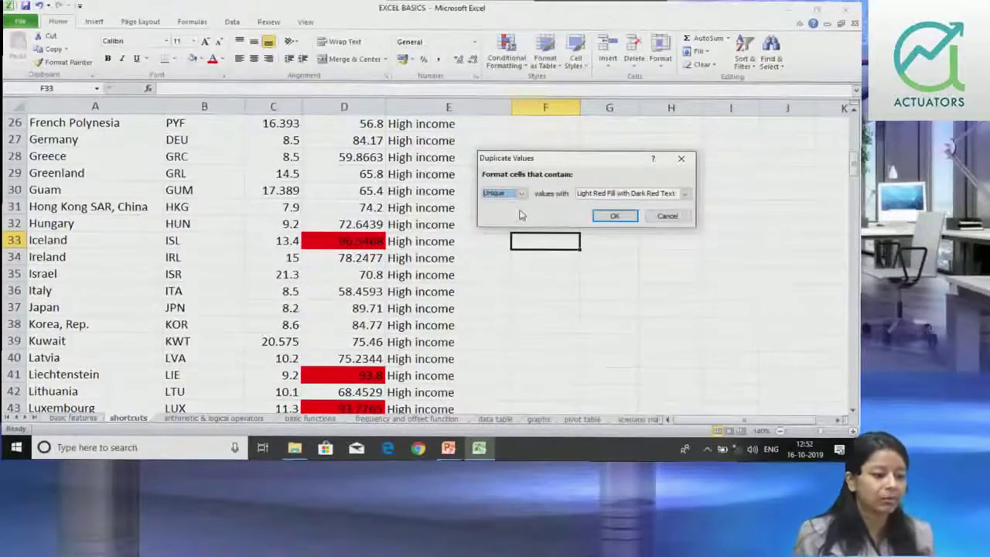
click(667, 216)
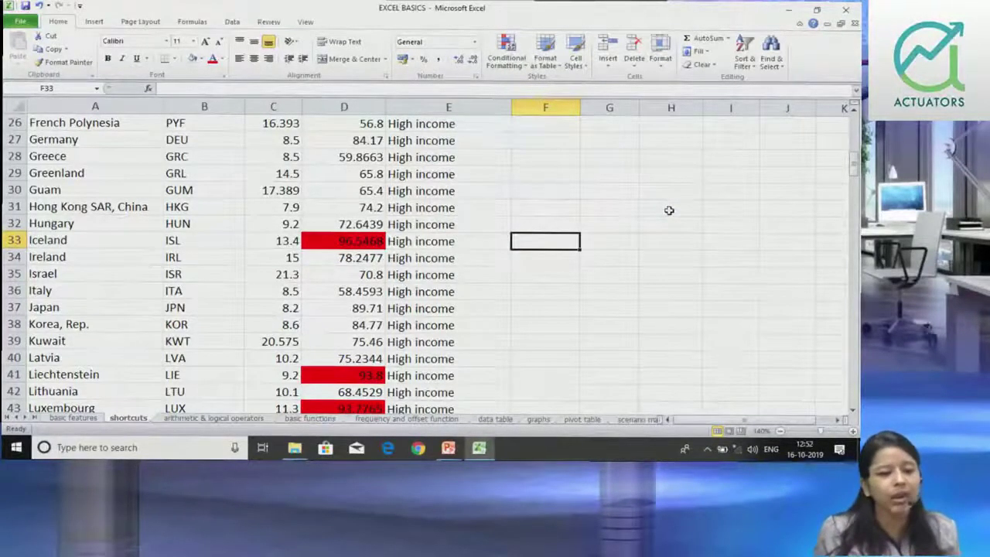
Step: Return to the top of the sheet and preview a Top Items rule lowered to 6, then cancel
key(ctrl+Up)
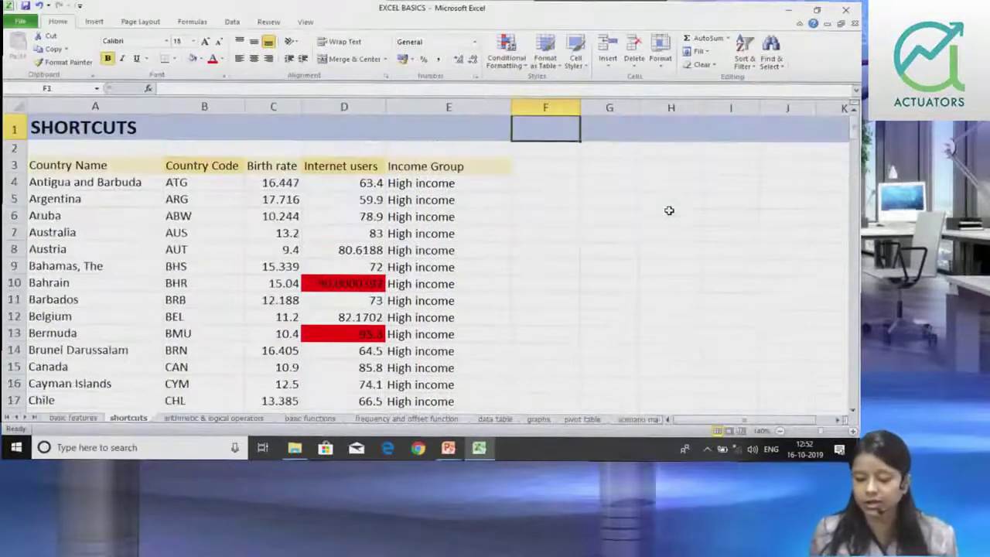
click(501, 61)
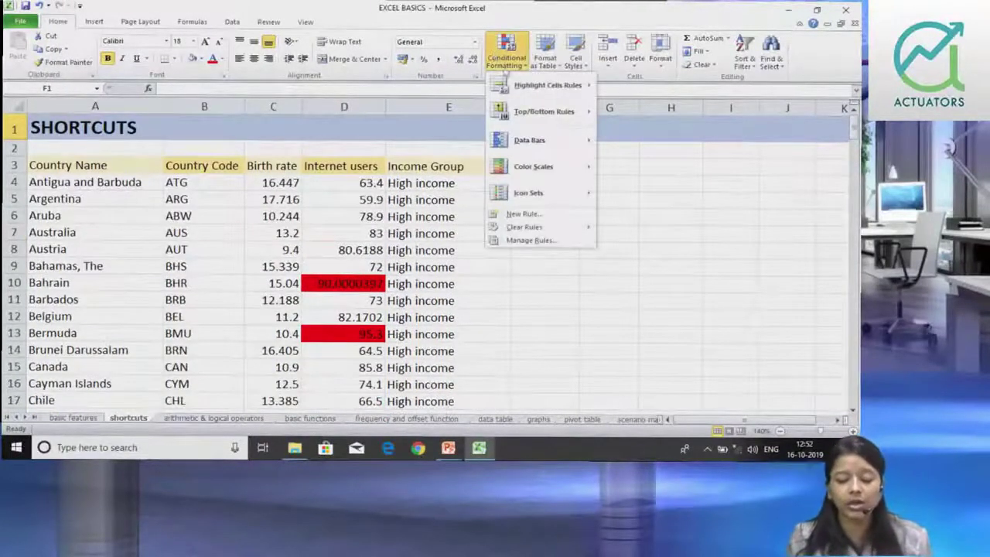
mouse_move(543, 112)
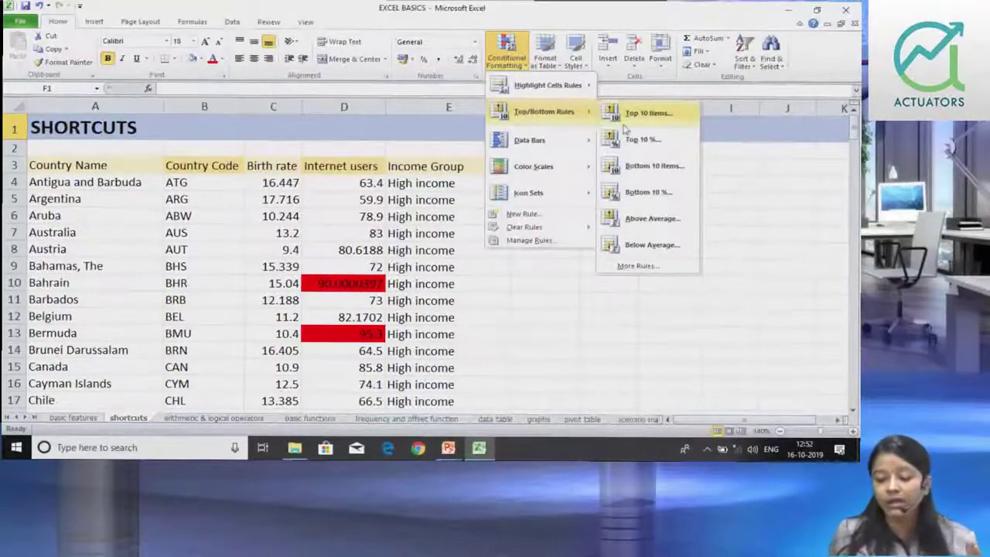
click(646, 113)
double_click(526, 196)
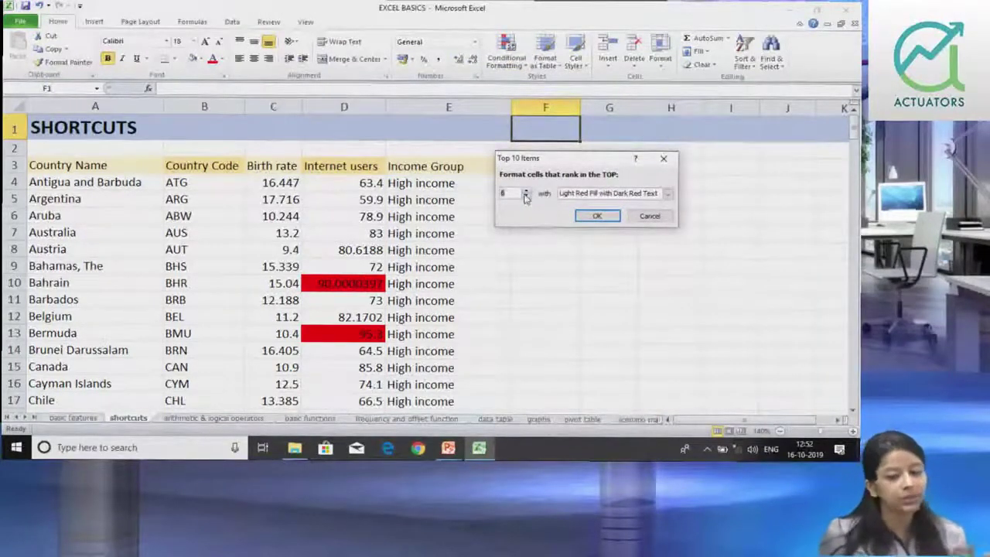
double_click(526, 196)
click(650, 216)
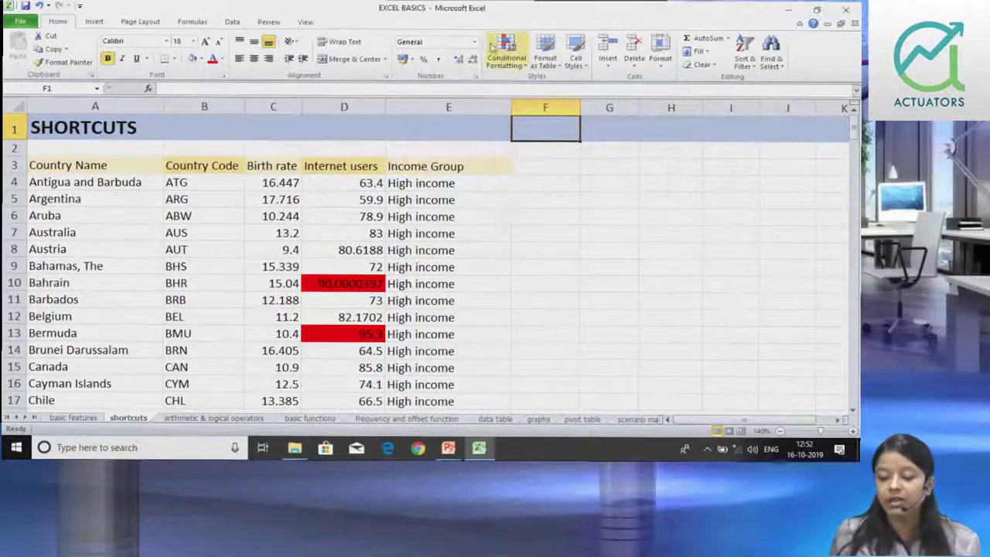
Step: Preview Top 10% and Data Bars unapplied, then switch to the 'arithmetic & logical operators' sheet
click(506, 56)
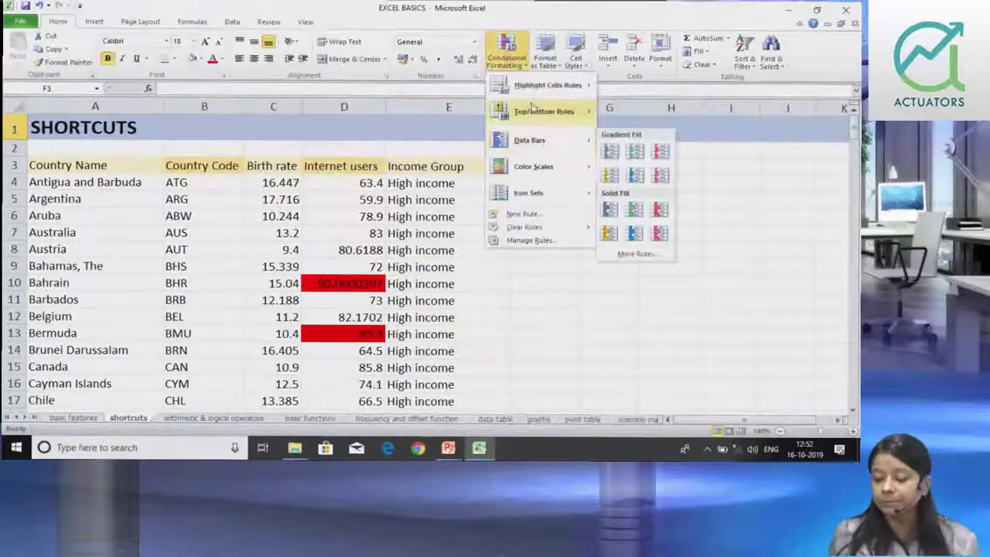
mouse_move(544, 111)
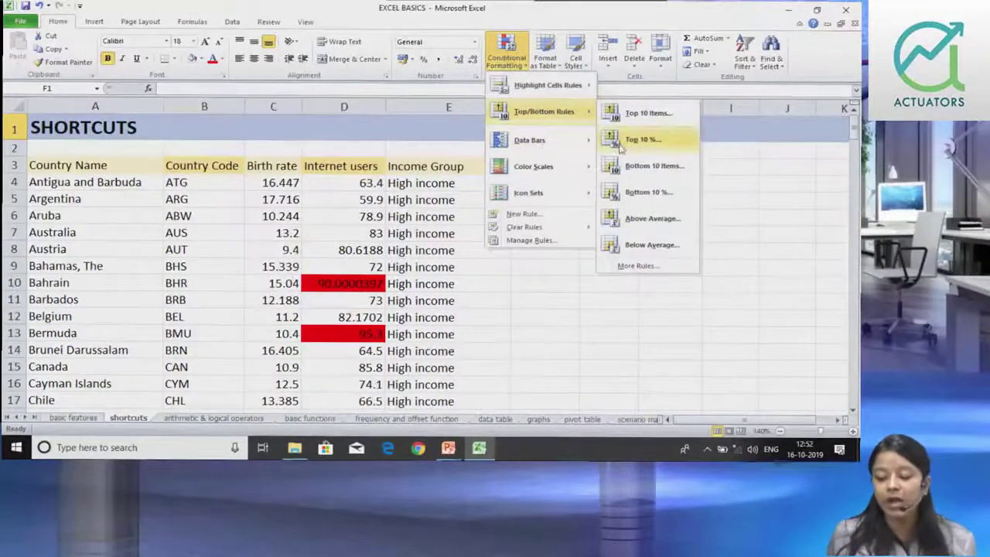
click(639, 140)
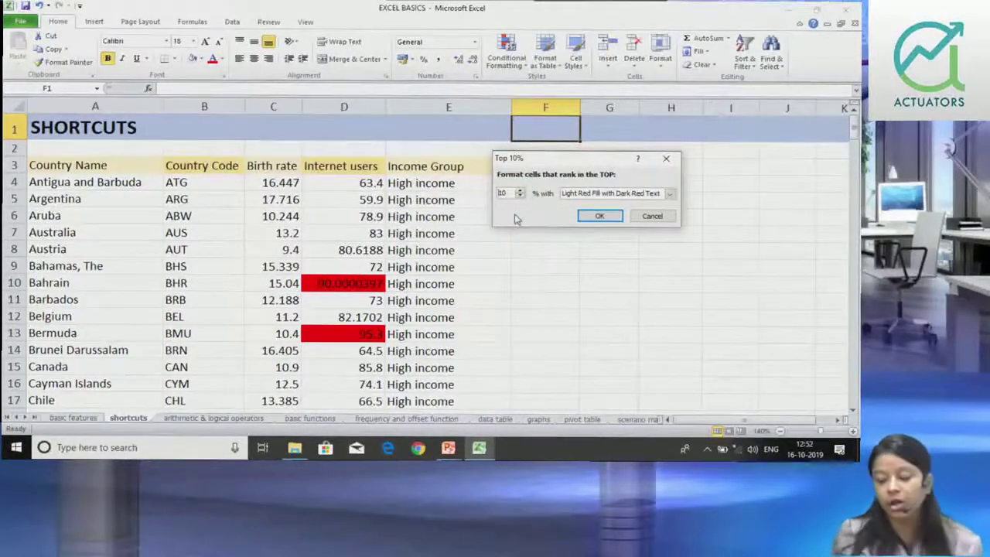
click(600, 216)
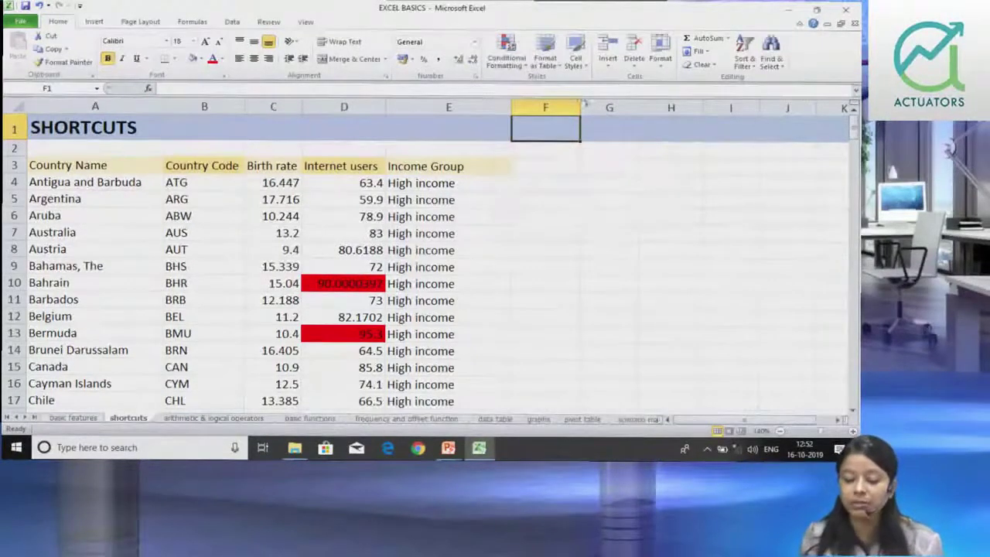
click(507, 54)
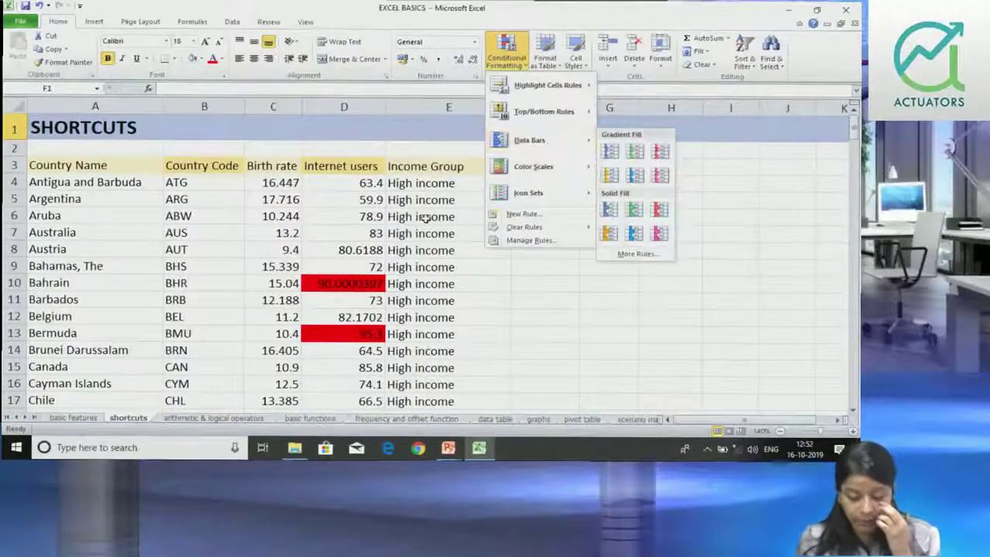
click(610, 209)
click(215, 417)
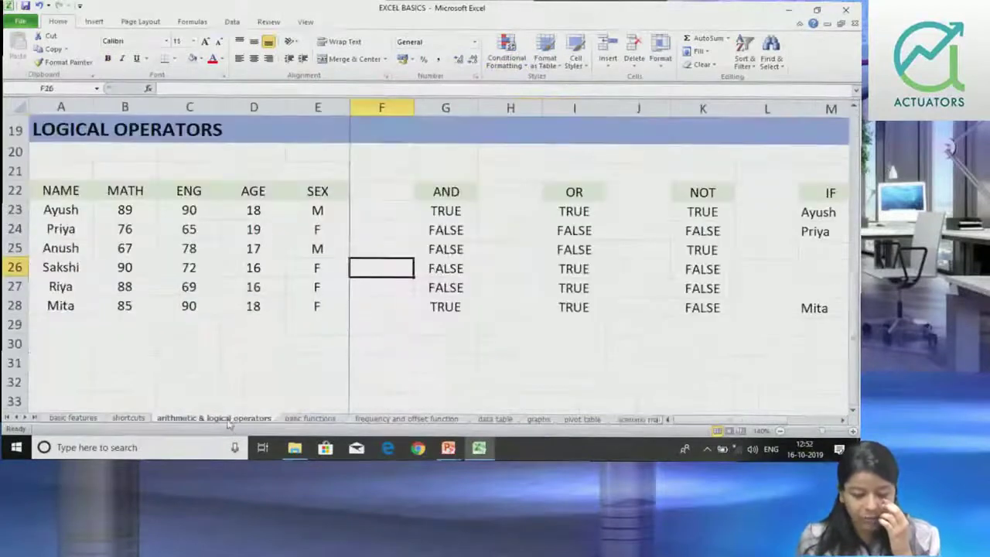
Step: Select the MATH scores B23:B28 and apply Blue Data Bar gradient fill
drag(134, 198, 128, 288)
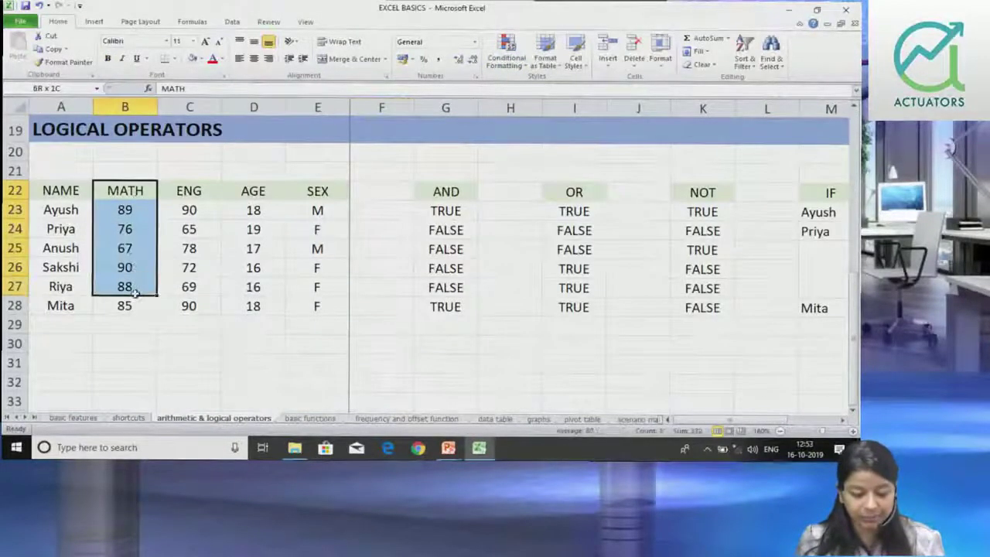
drag(135, 225, 131, 212)
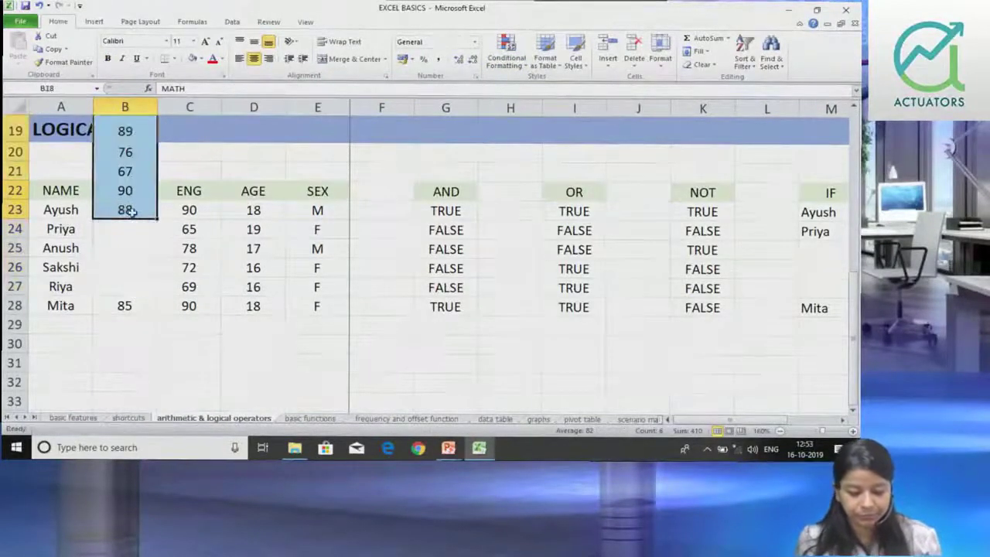
key(ctrl+z)
click(124, 242)
click(126, 229)
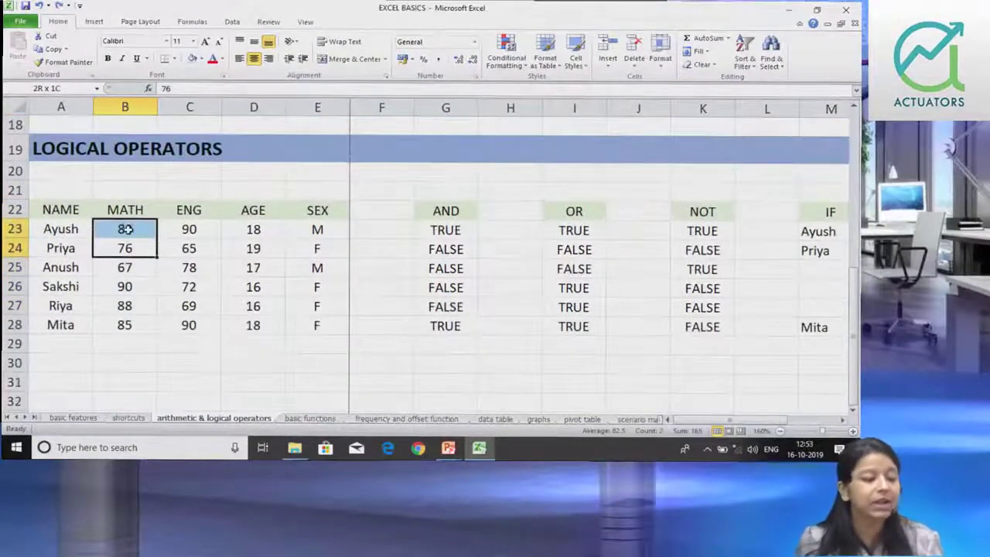
drag(126, 229, 124, 325)
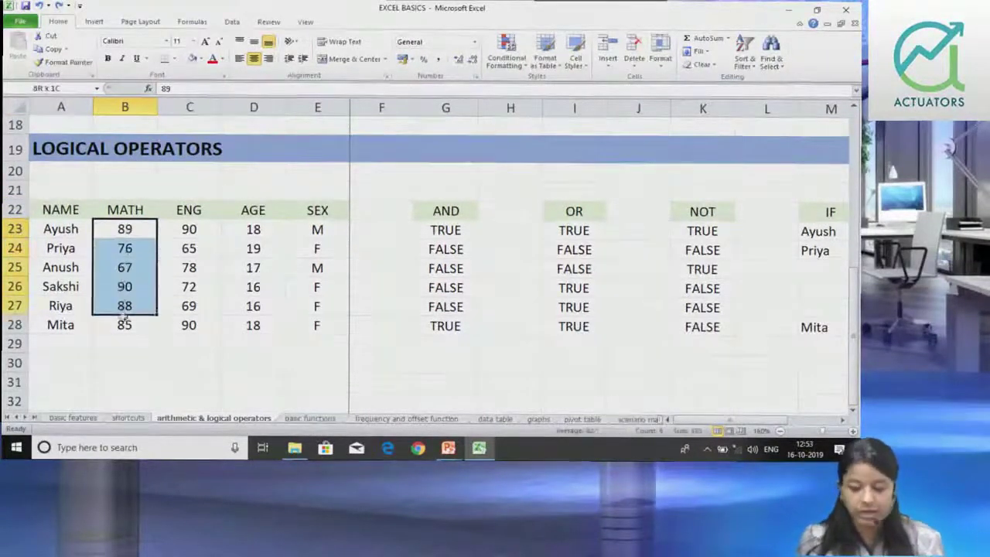
click(506, 54)
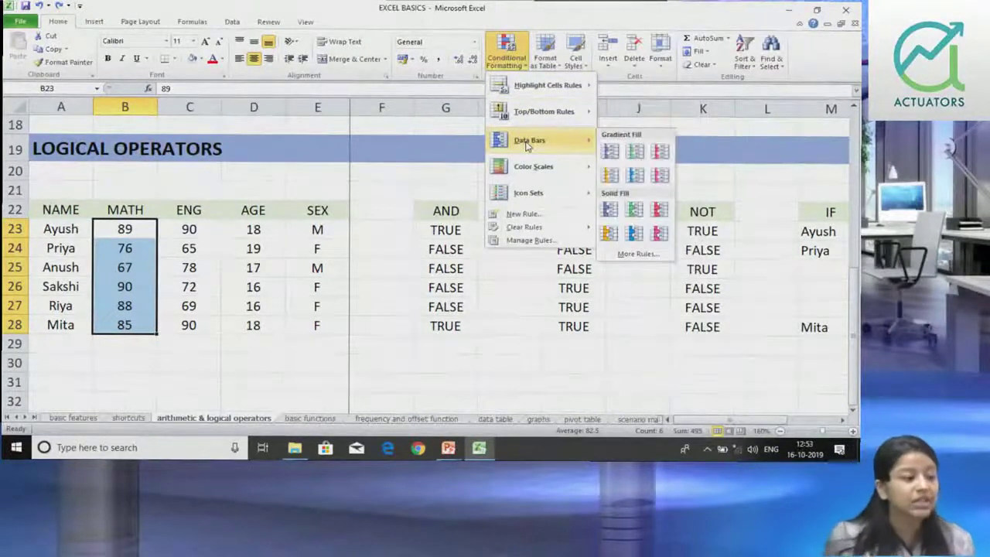
mouse_move(529, 140)
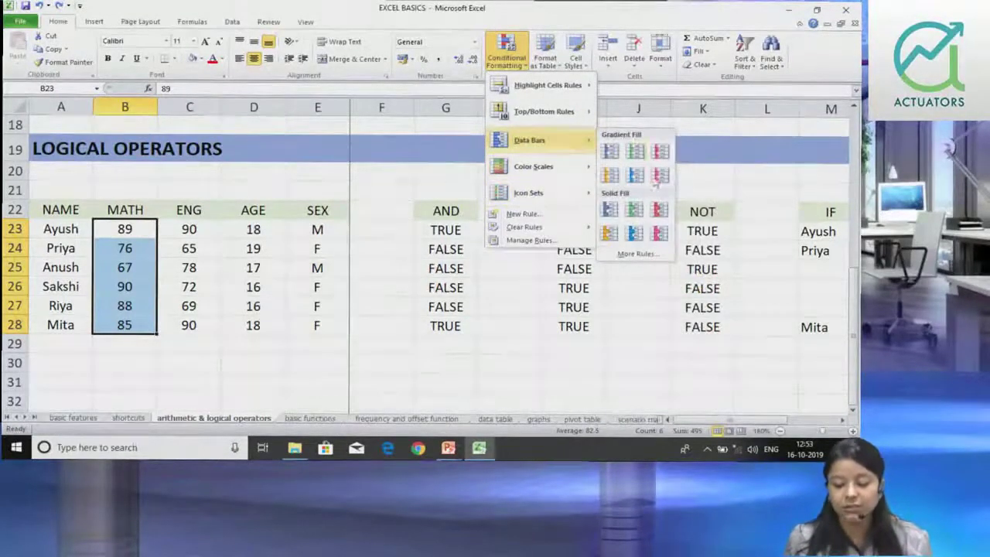
click(610, 151)
click(316, 347)
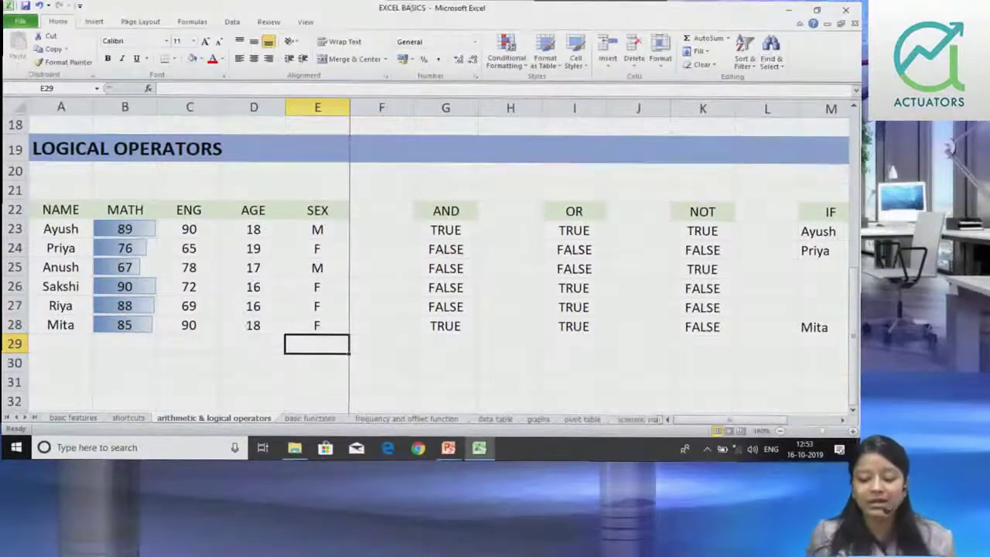
Step: Select the ENG scores C23:C28 and open the New Formatting Rule dialog
click(506, 58)
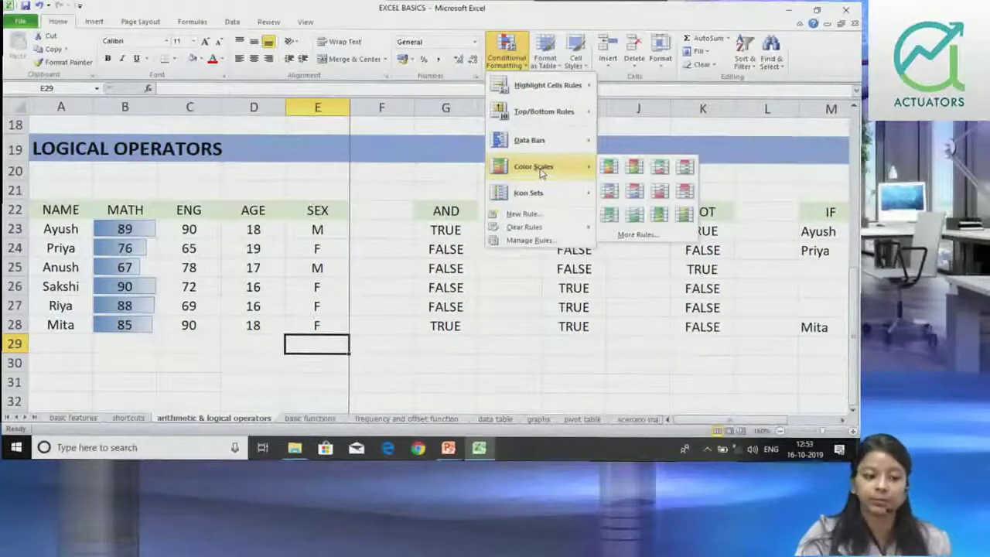
mouse_move(529, 193)
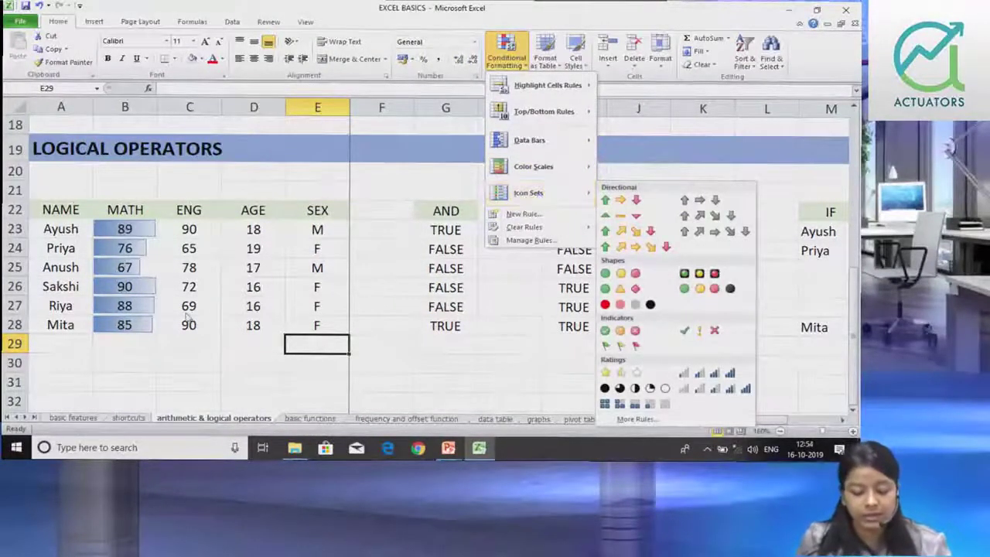
click(188, 310)
drag(190, 229, 195, 325)
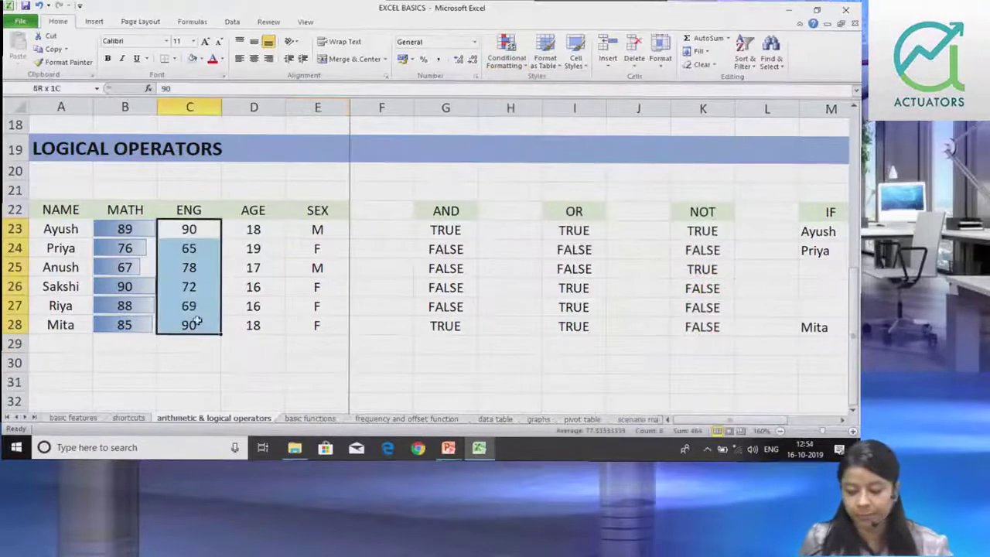
click(523, 56)
mouse_move(532, 193)
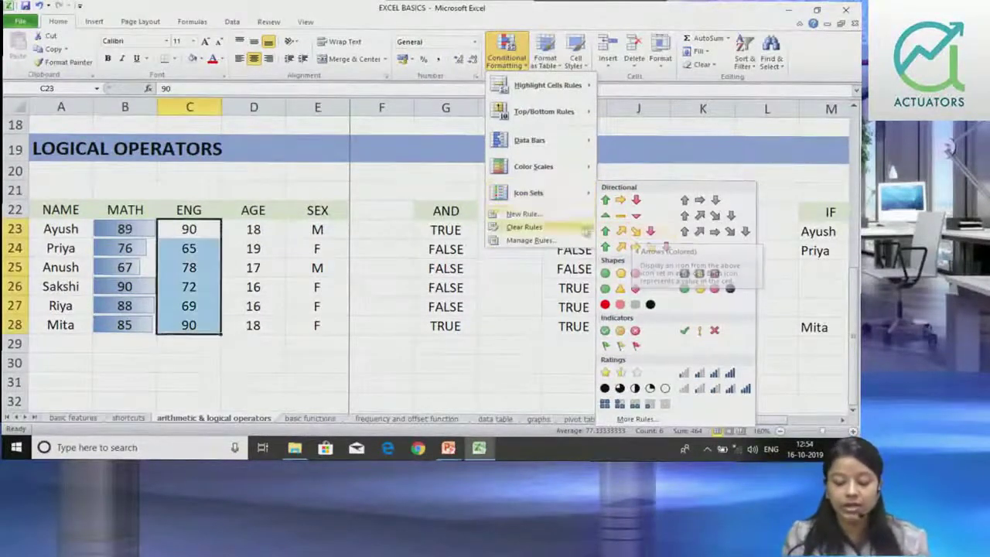
click(524, 214)
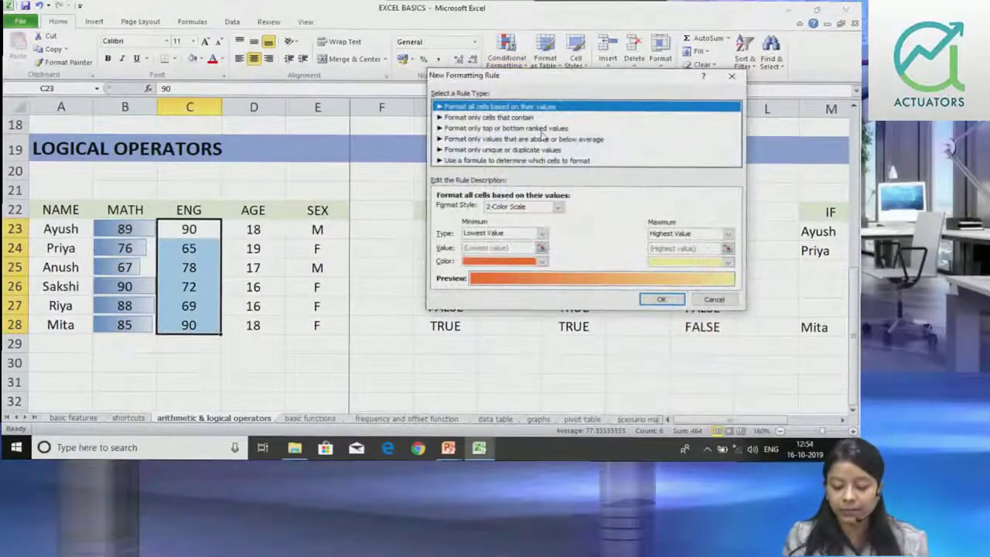
Step: Switch the format style to Icon Sets and set the green icon to >= 90 as Number
click(557, 206)
click(541, 246)
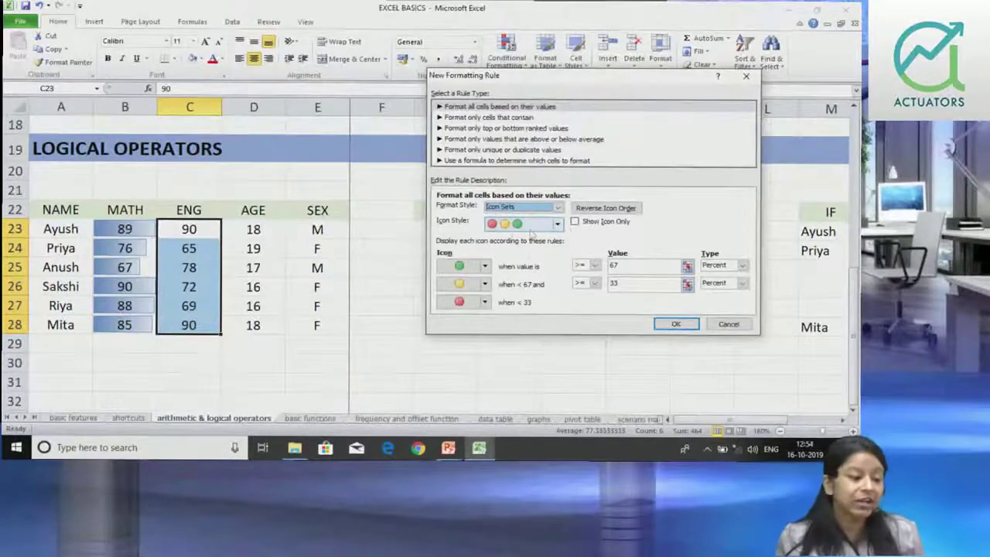
click(662, 267)
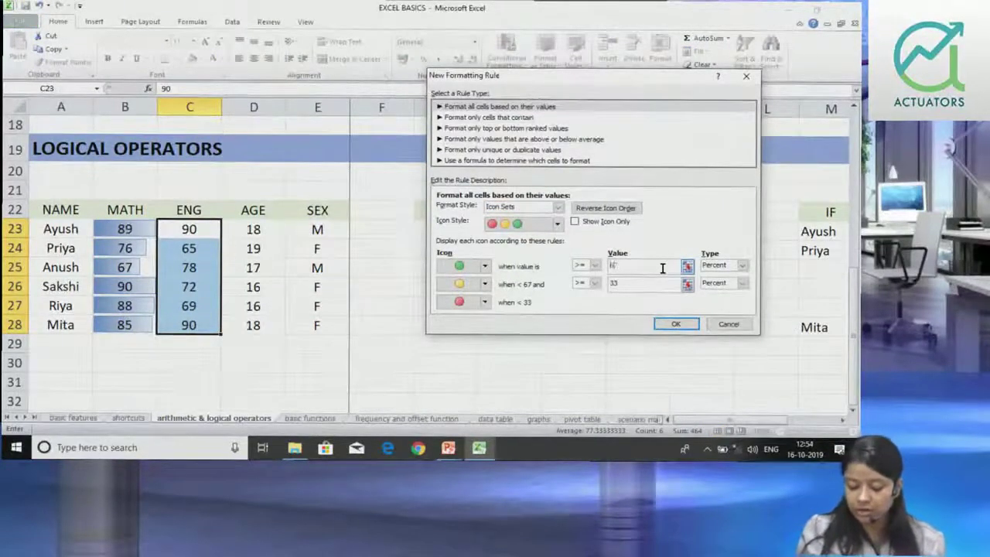
key(BackSpace)
key(BackSpace)
text(90)
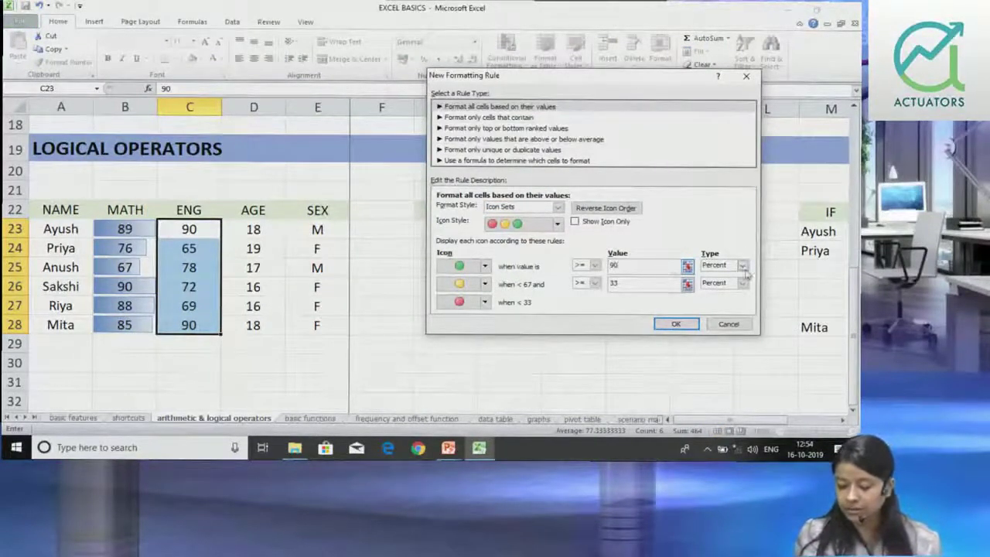
click(743, 266)
click(742, 276)
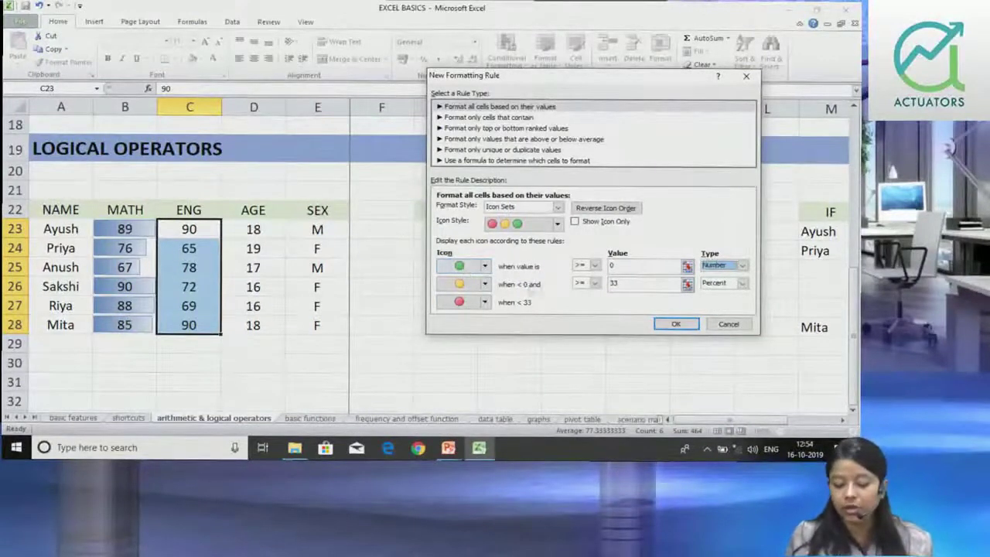
click(595, 284)
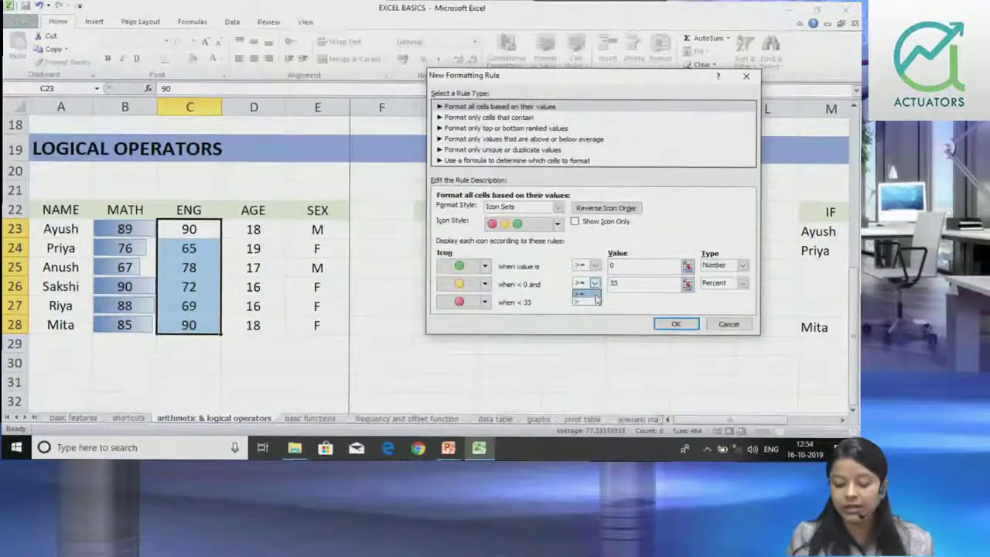
click(597, 300)
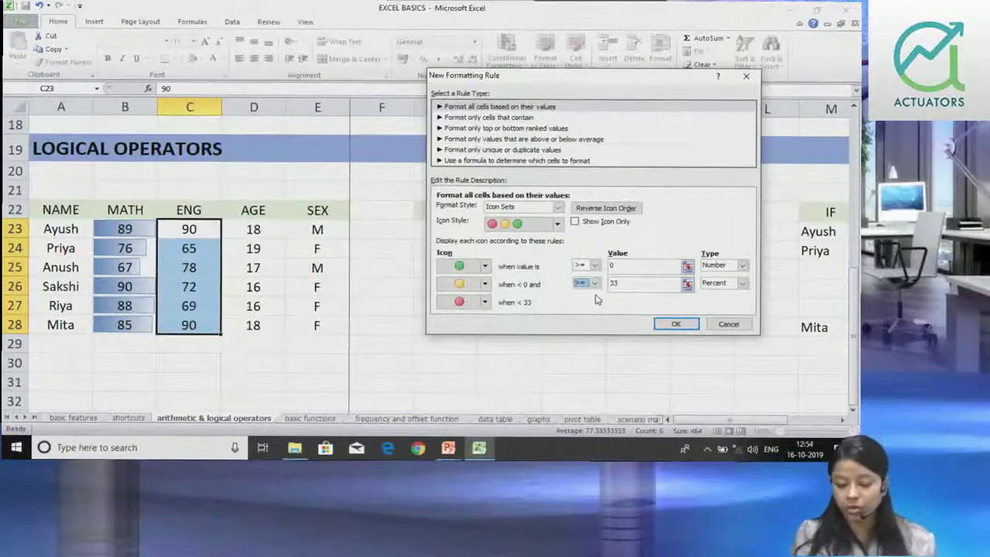
click(630, 265)
text(90)
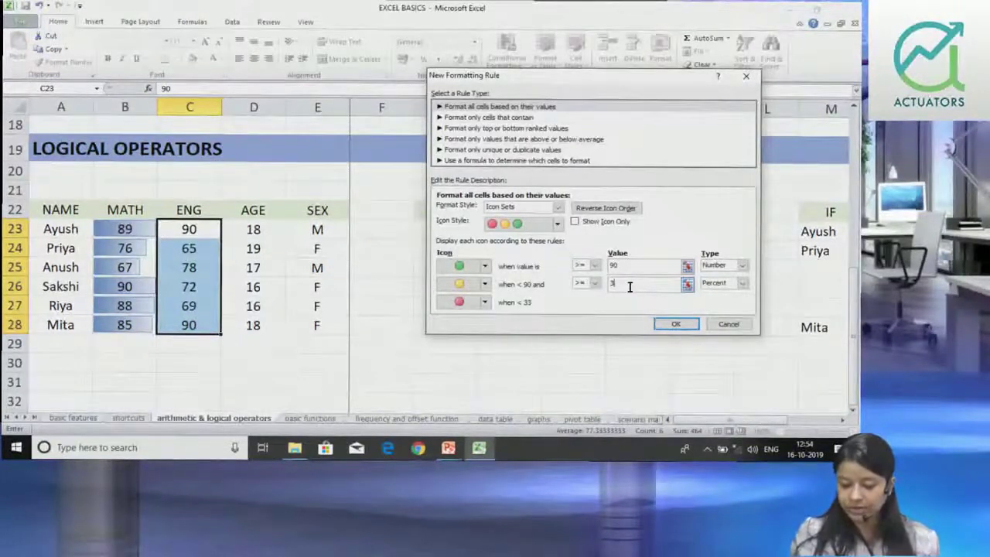
Step: Set the yellow icon threshold to >= 50 as Number and apply the rule
key(BackSpace)
text(50)
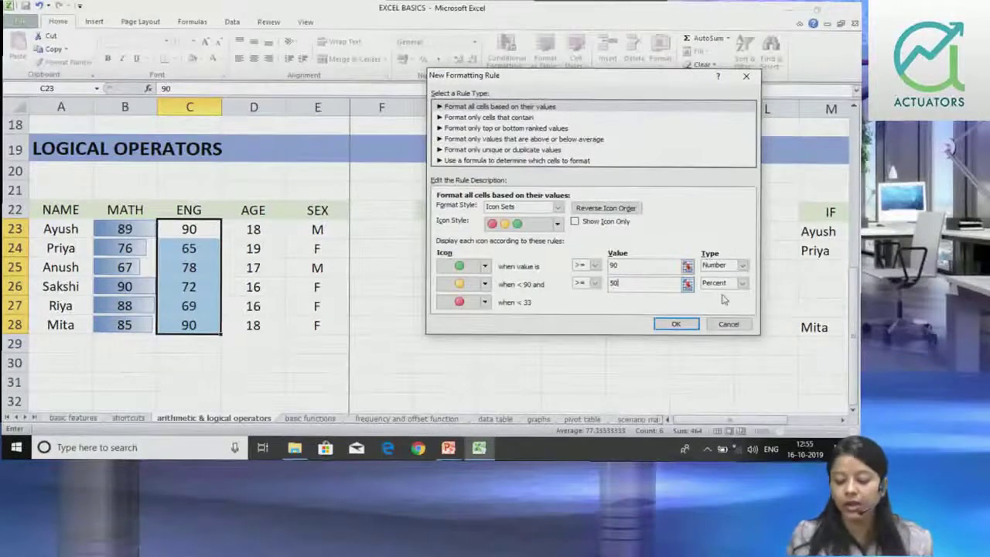
click(743, 285)
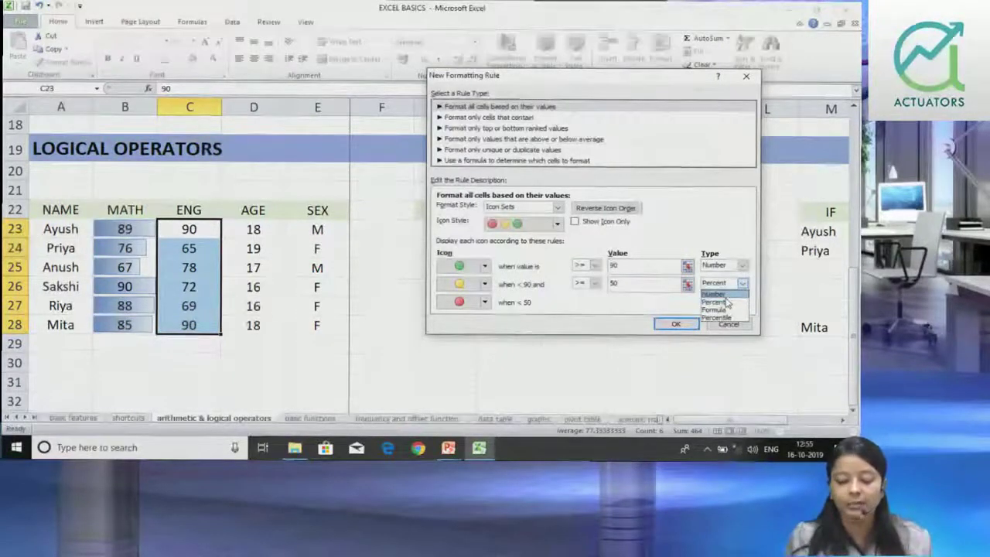
click(716, 294)
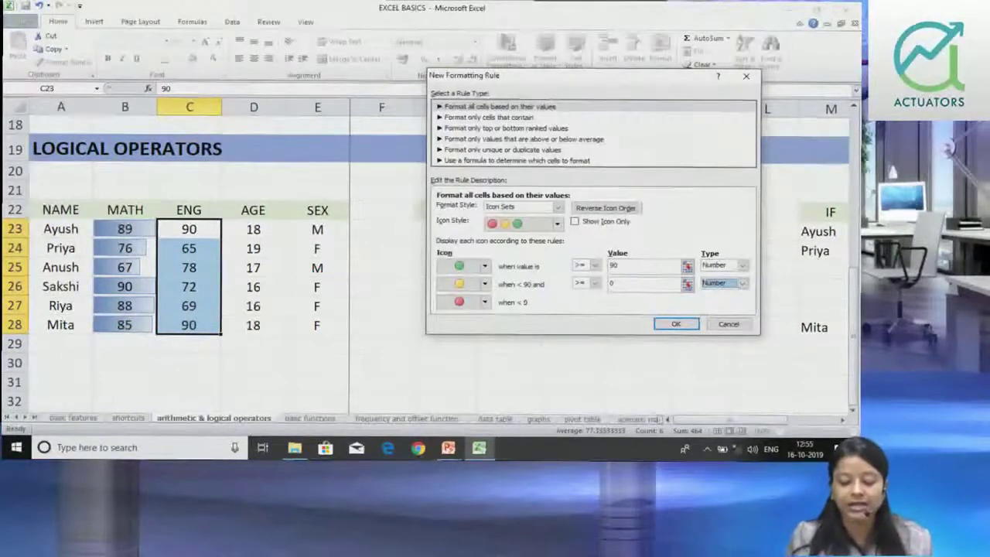
double_click(611, 283)
text(5)
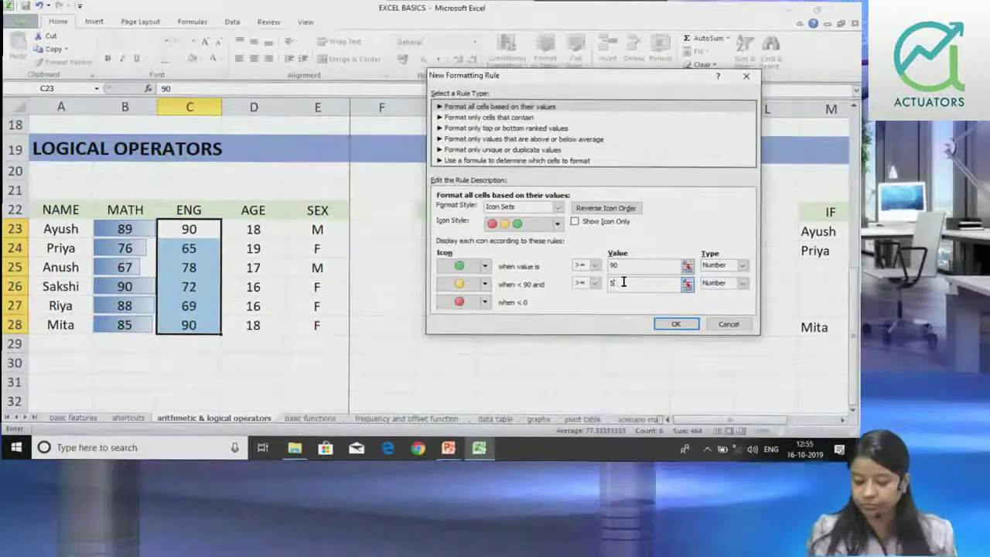
text(0)
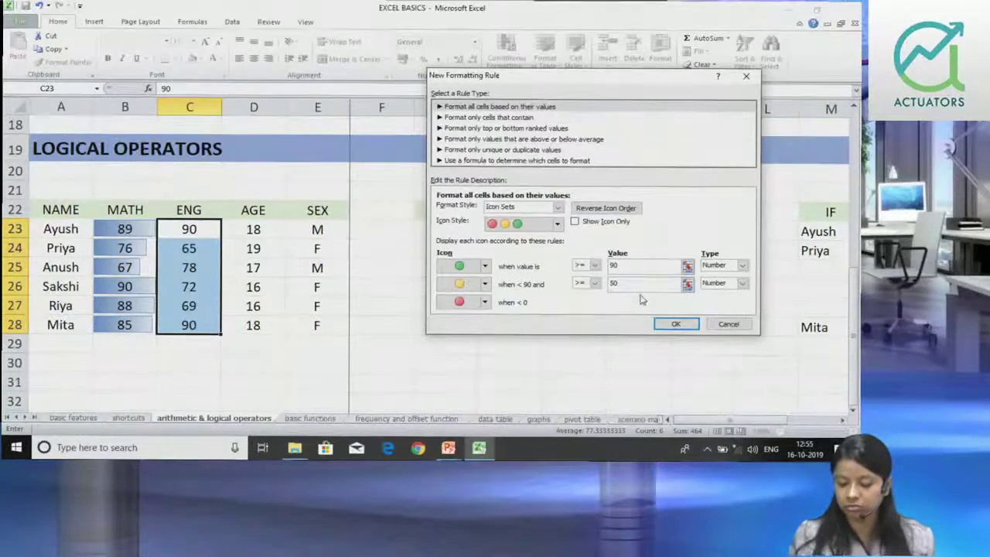
click(675, 324)
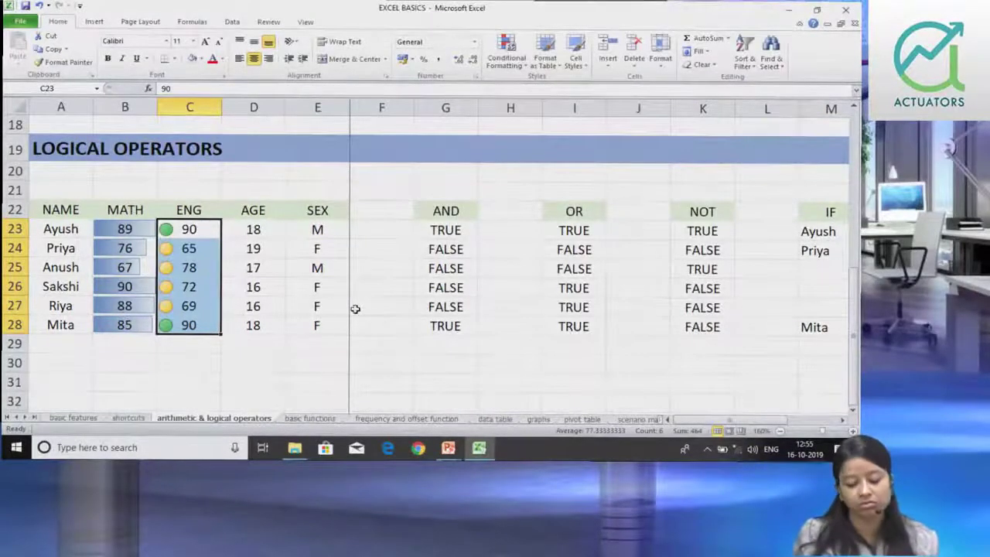
Step: Change the ENG score in C25 from 78 to 40 so its traffic-light icon turns red
click(194, 268)
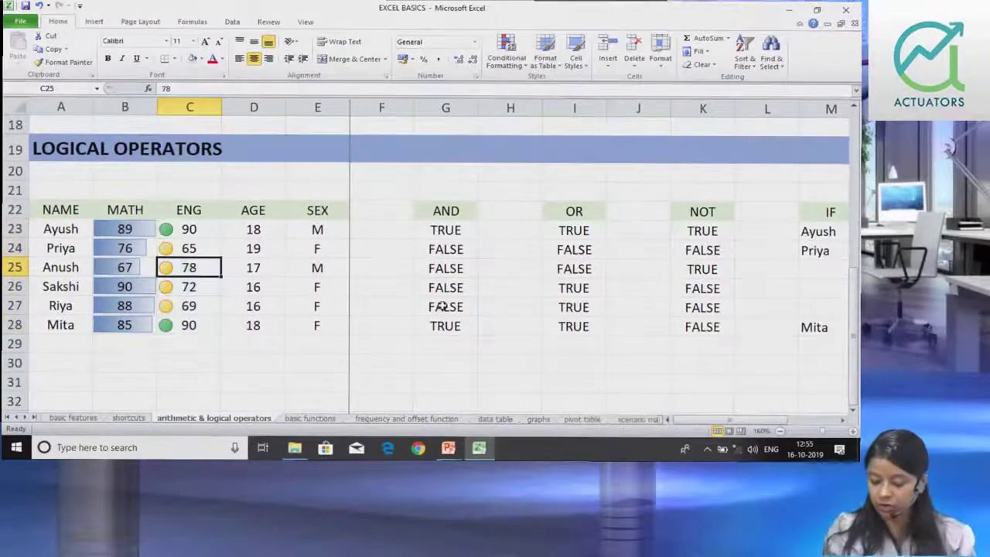
text(40)
key(Return)
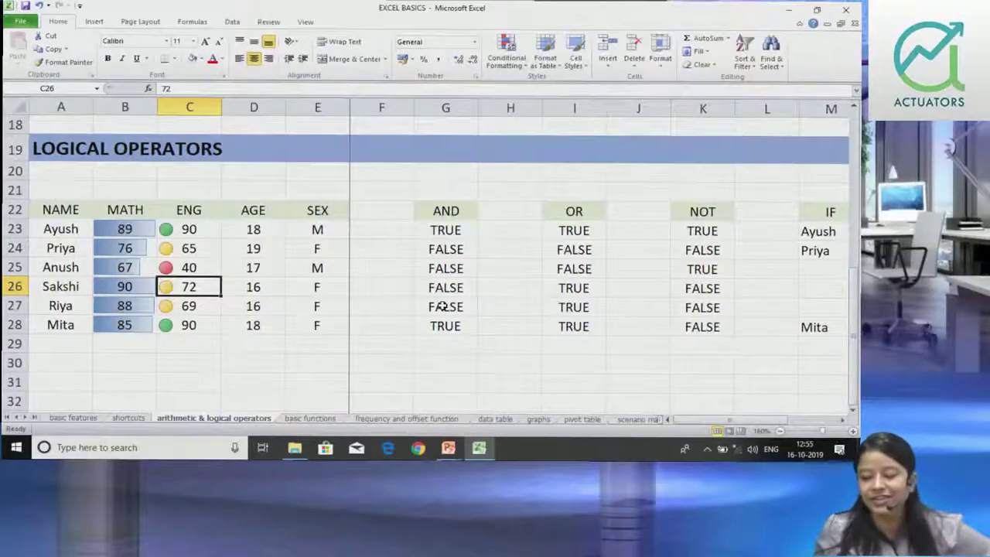
click(504, 63)
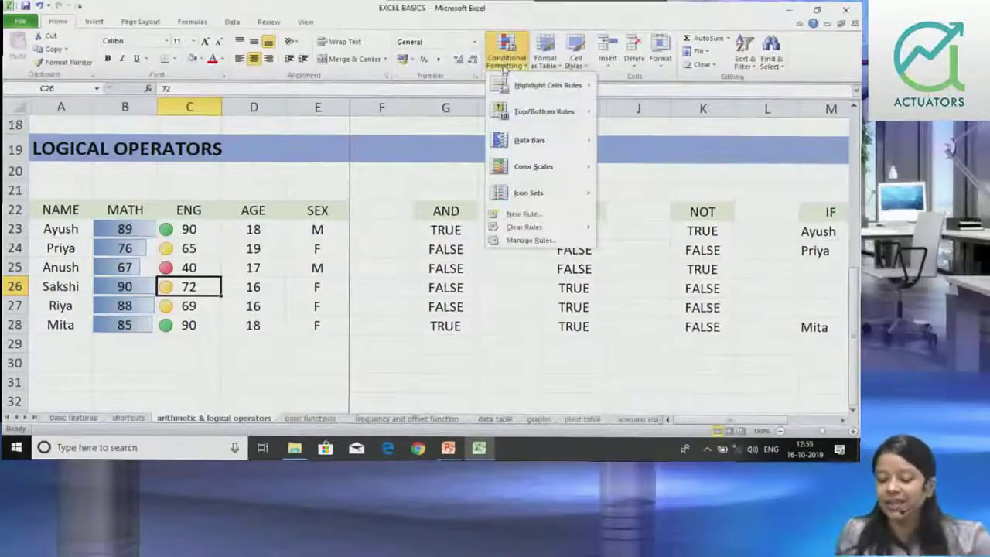
Step: Browse the unique/duplicate and above/below-average rule types without adding one, then open PRACTICE from EXCEL BASICS
click(522, 214)
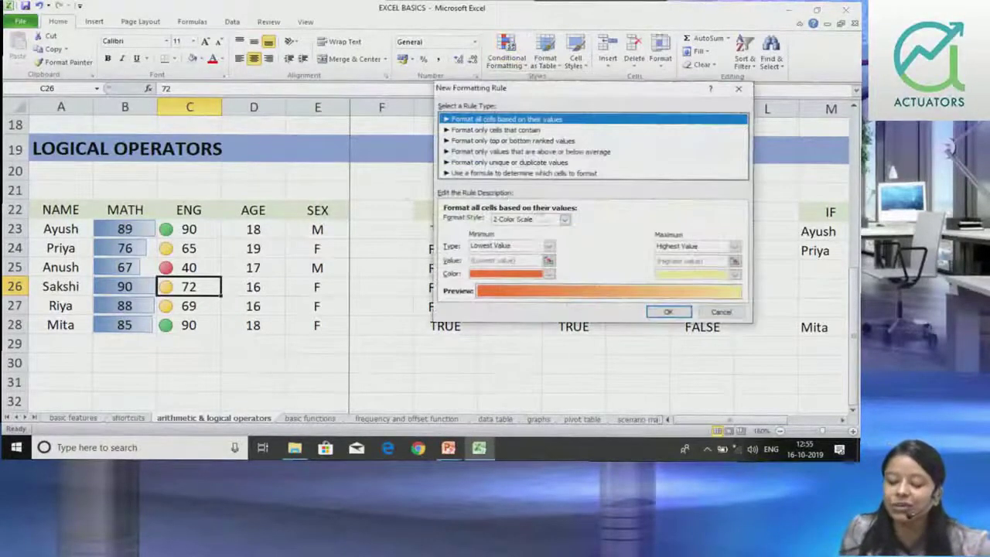
click(540, 152)
click(542, 163)
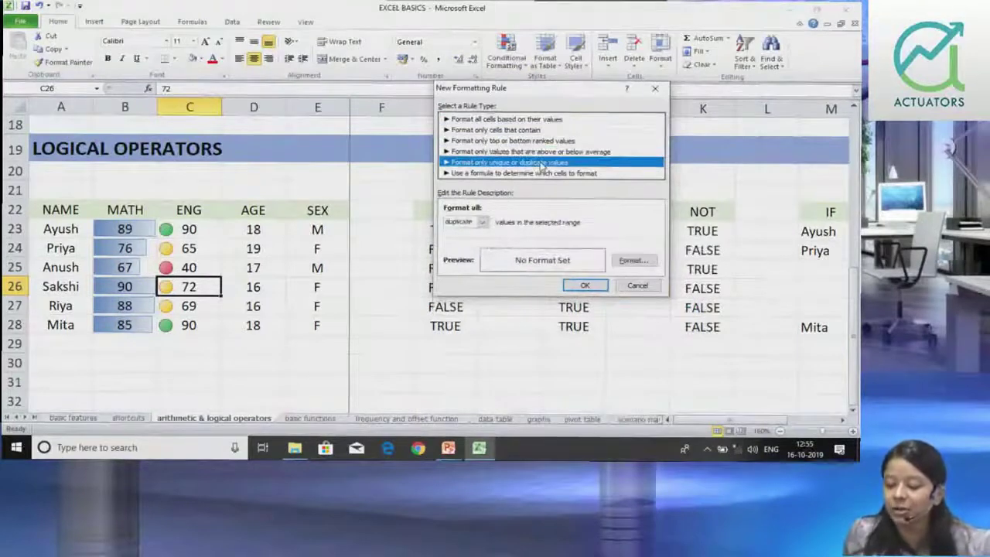
click(538, 152)
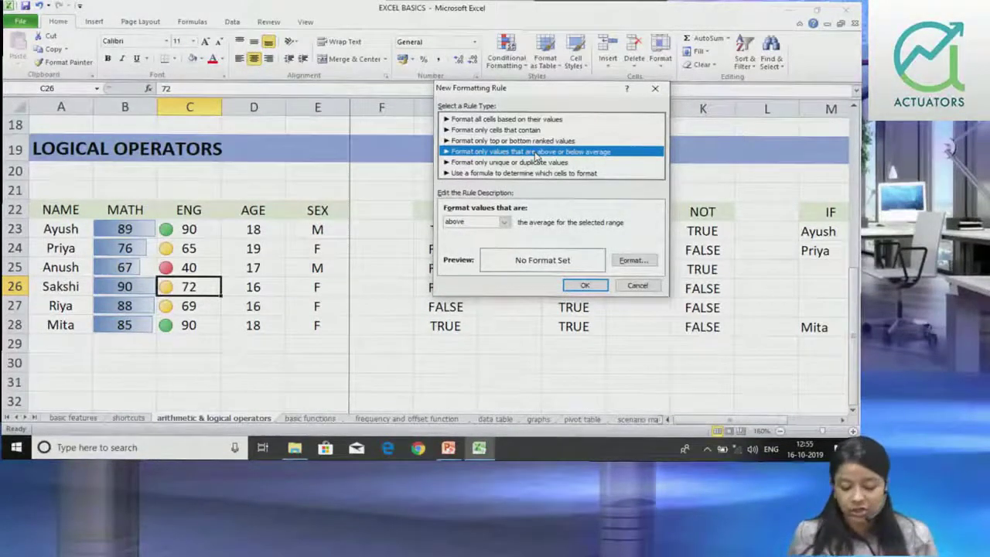
click(638, 285)
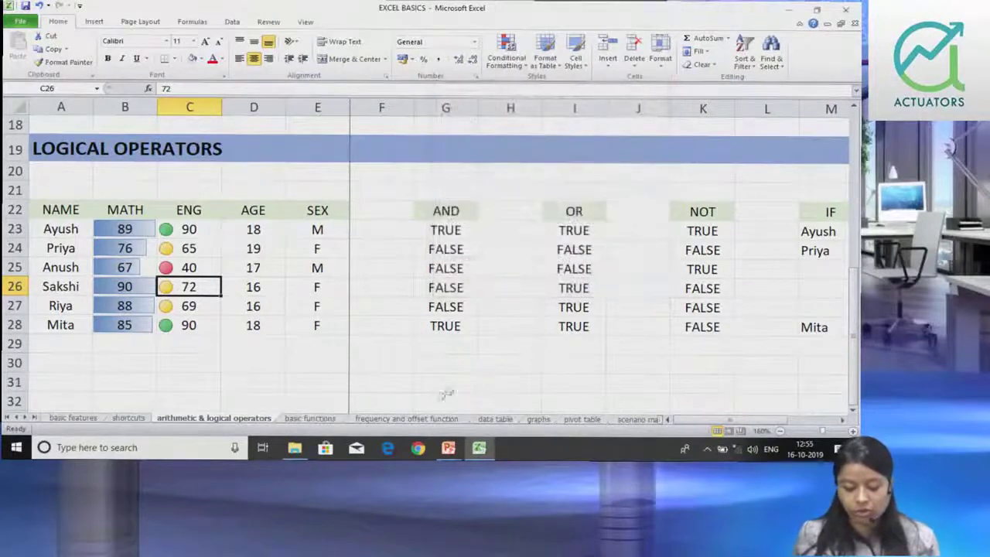
click(294, 447)
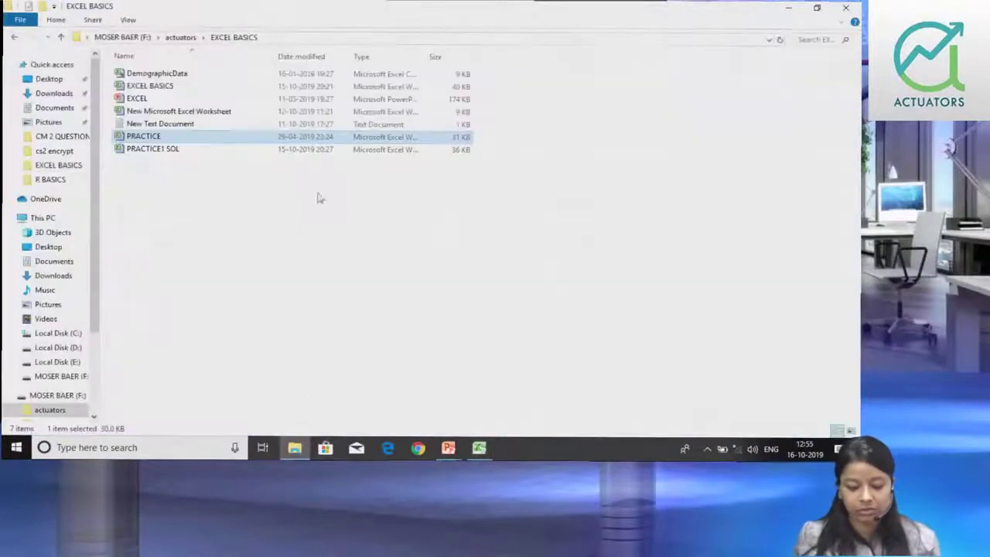
double_click(255, 138)
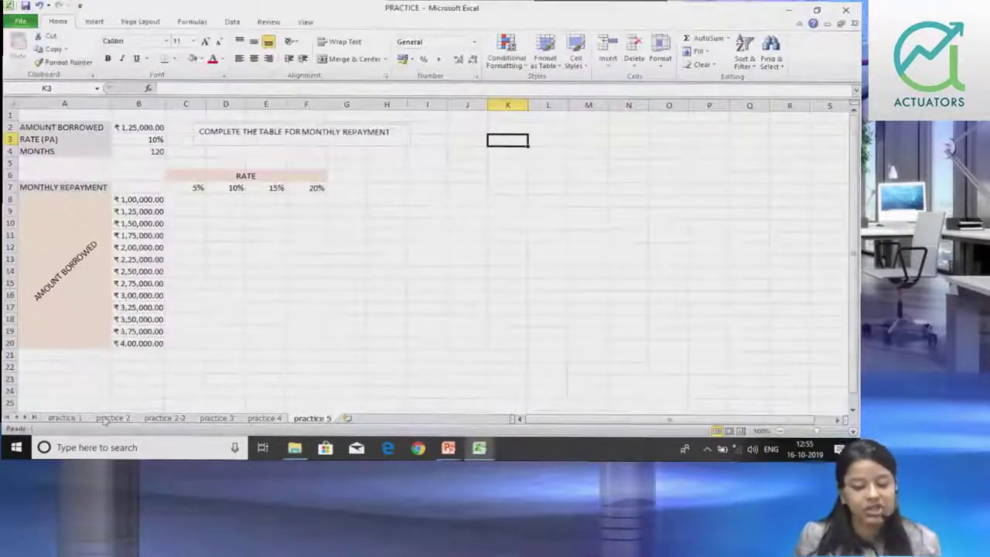
Step: Glance at the practice 3 sheet and settle on practice 2's country birth rate and internet users table
click(108, 418)
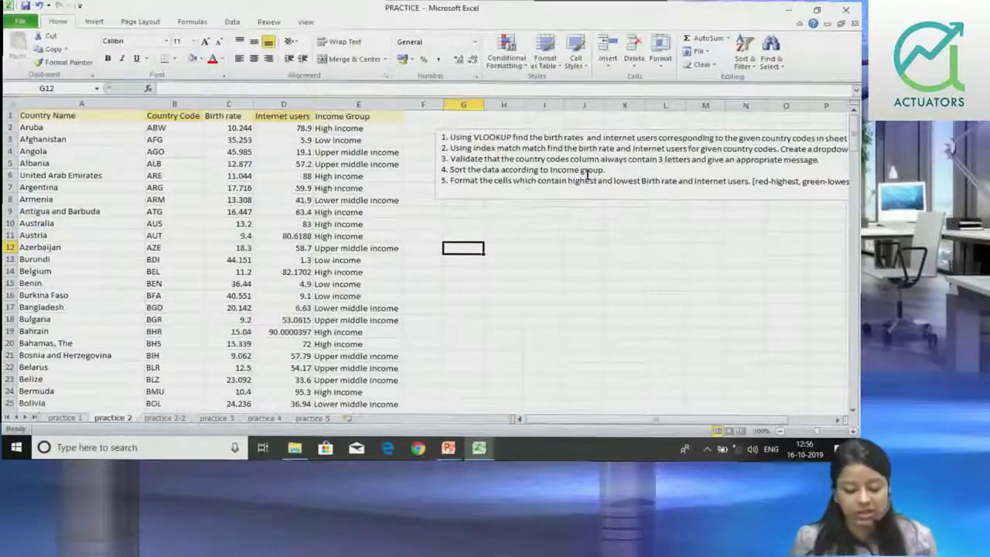
click(218, 418)
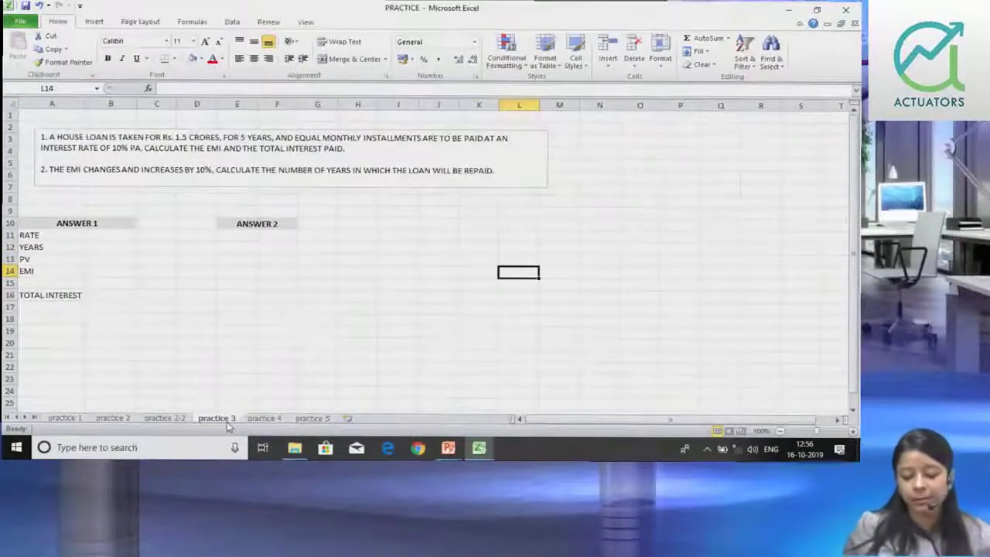
click(130, 419)
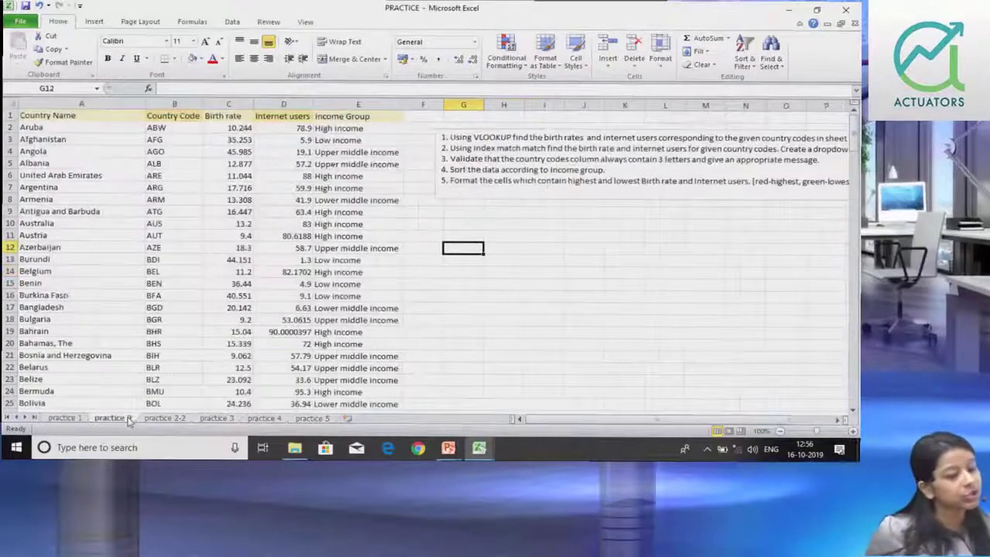